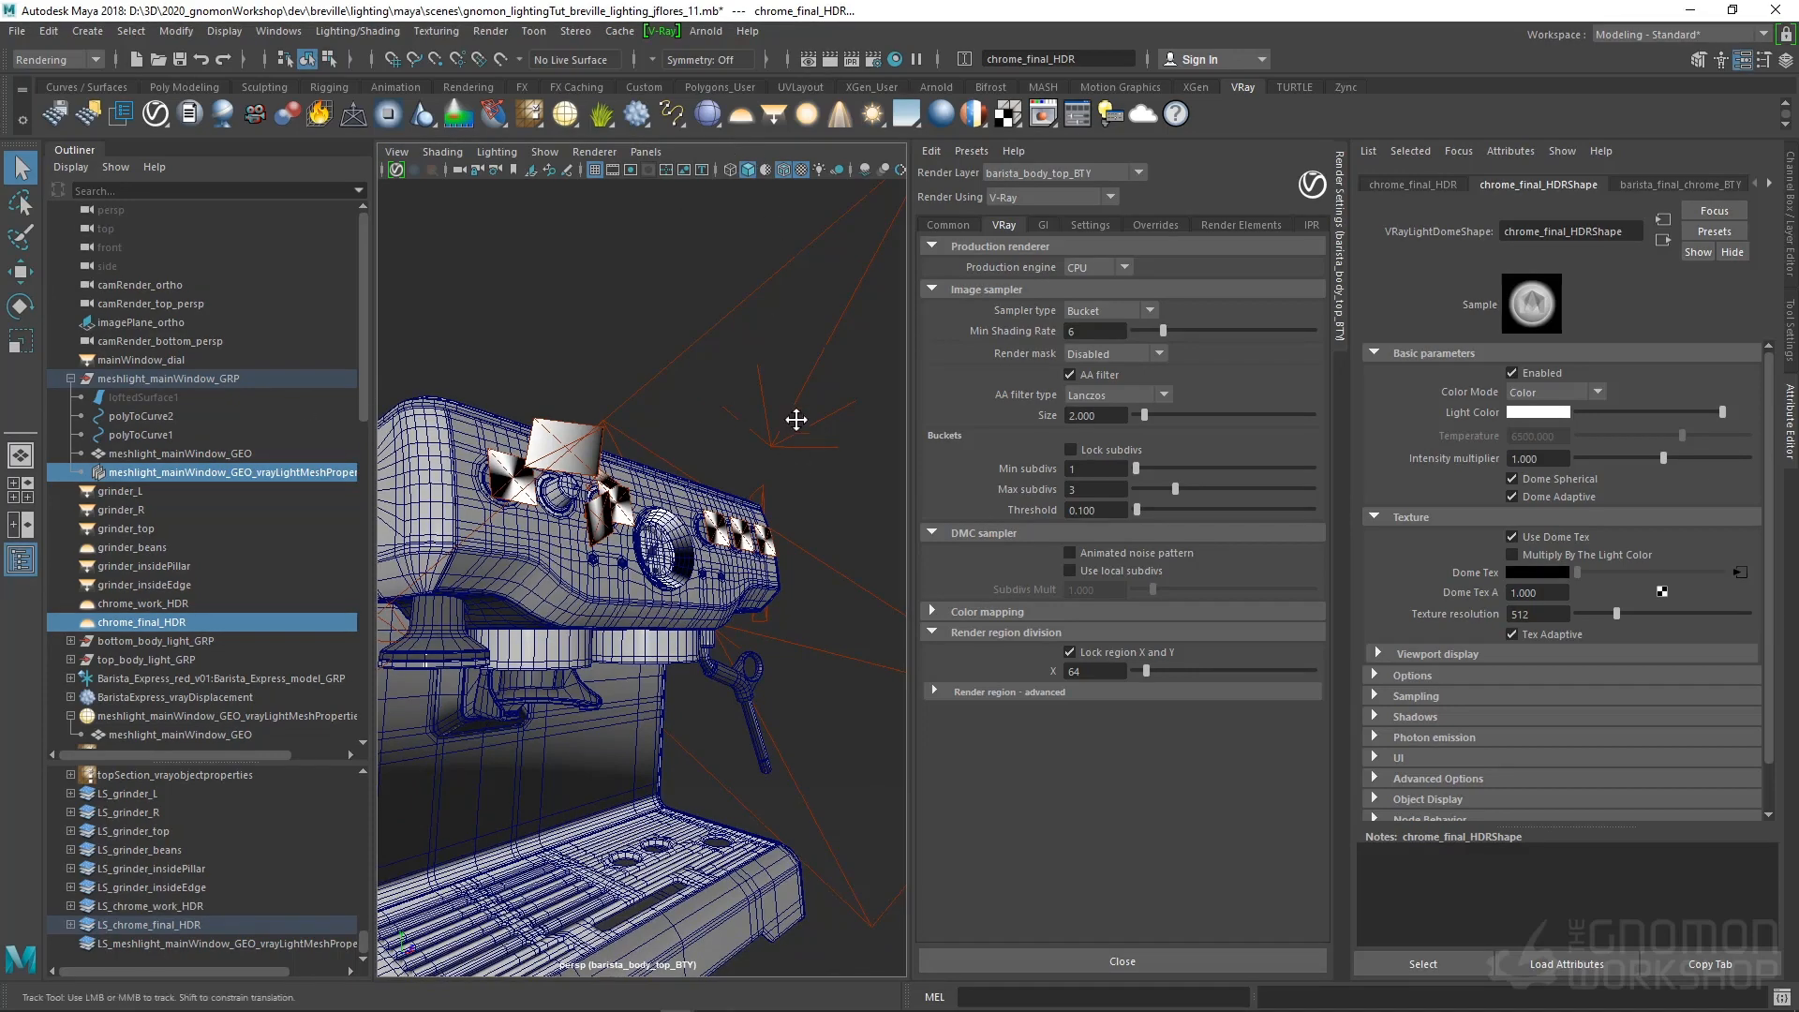
Open the render elements settings and look through the elements listed for the barista_body_top_BTY layer
left_click_drag(800, 418, 780, 368, "alt")
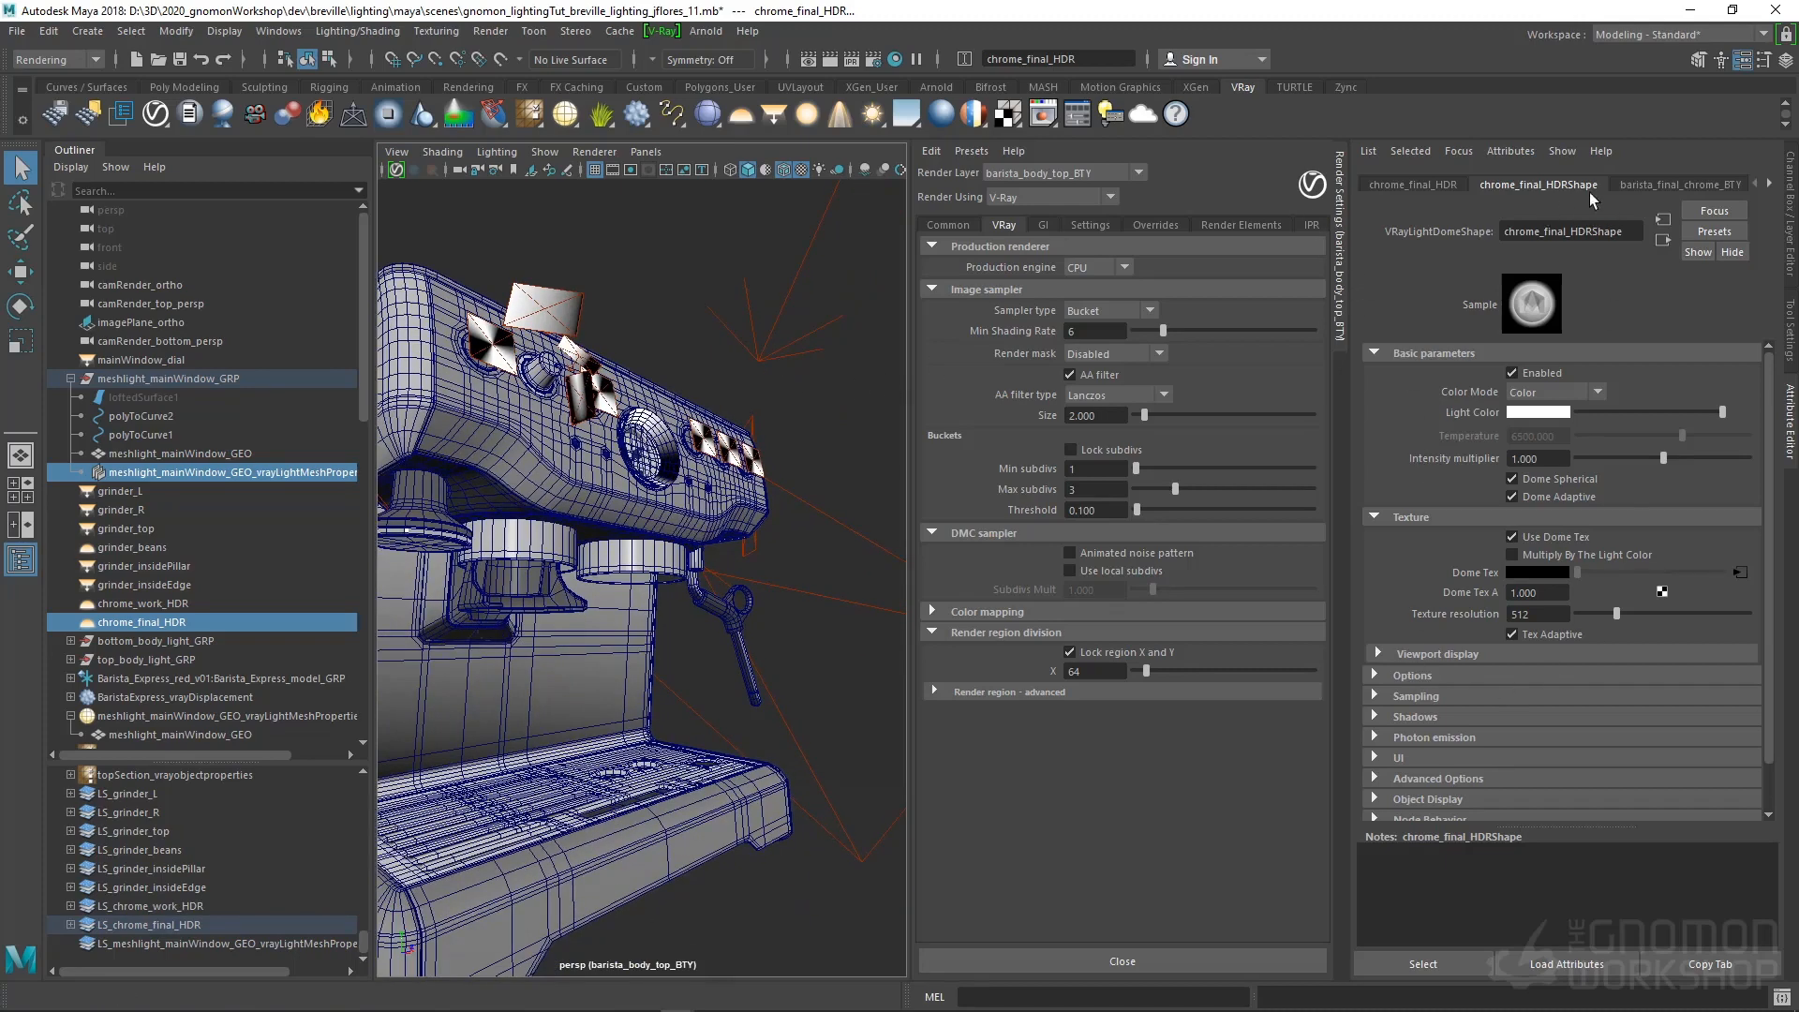
left_click(1257, 217)
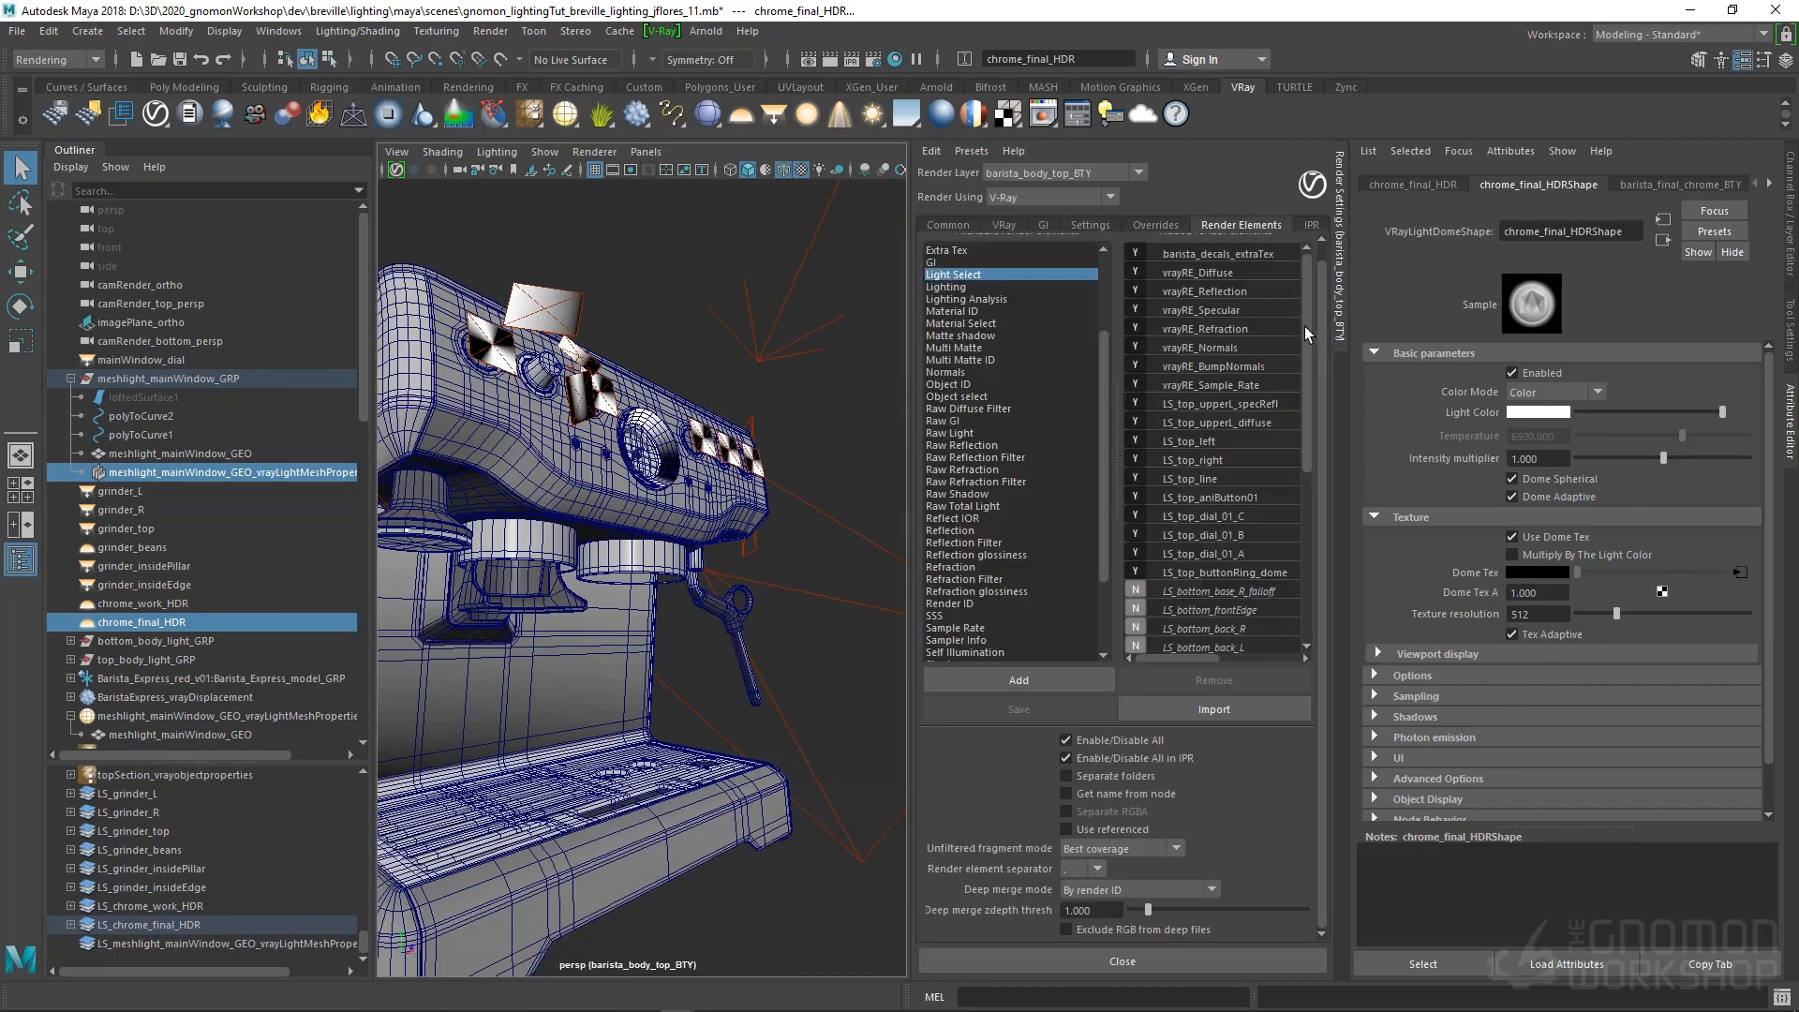
mouse_move(1307, 326)
left_mouse_down()
mouse_move(1321, 508)
mouse_move(1324, 298)
left_mouse_up()
scroll(1199, 470, "down", 3)
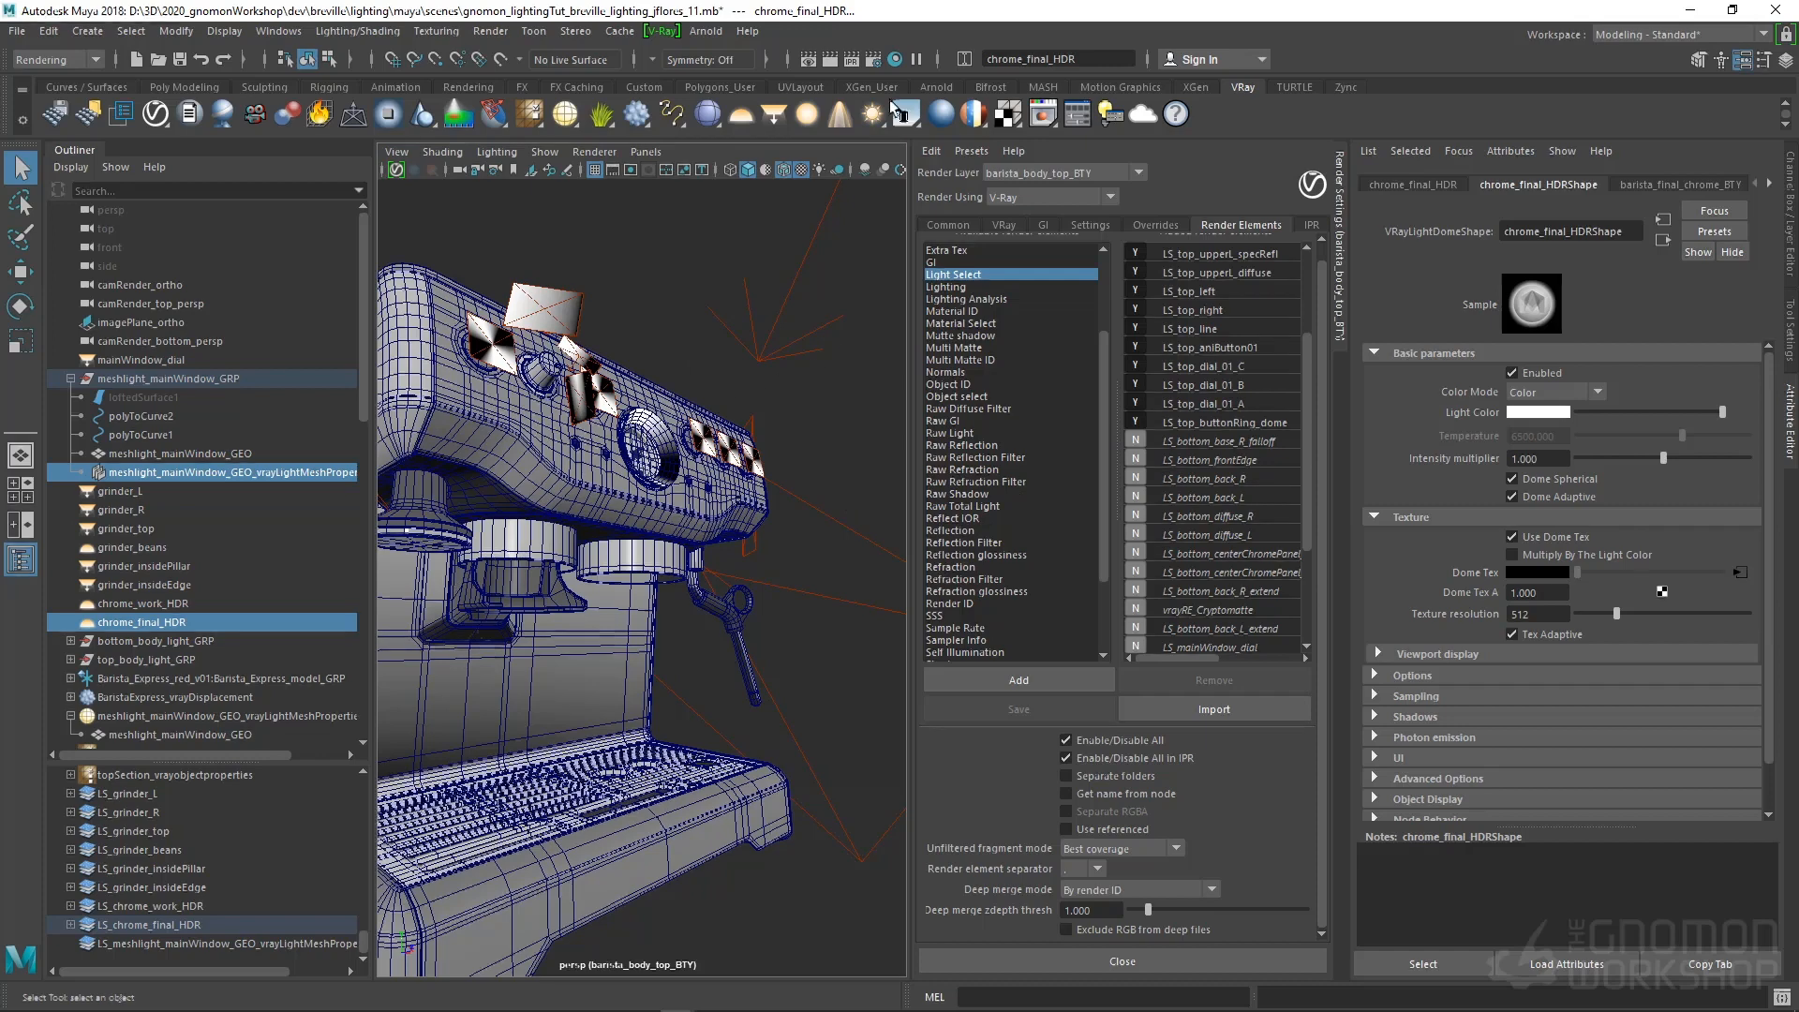
Open the V-Ray frame buffer to view the whole coffee machine render, and bring up the render layers beside it
left_click(1047, 121)
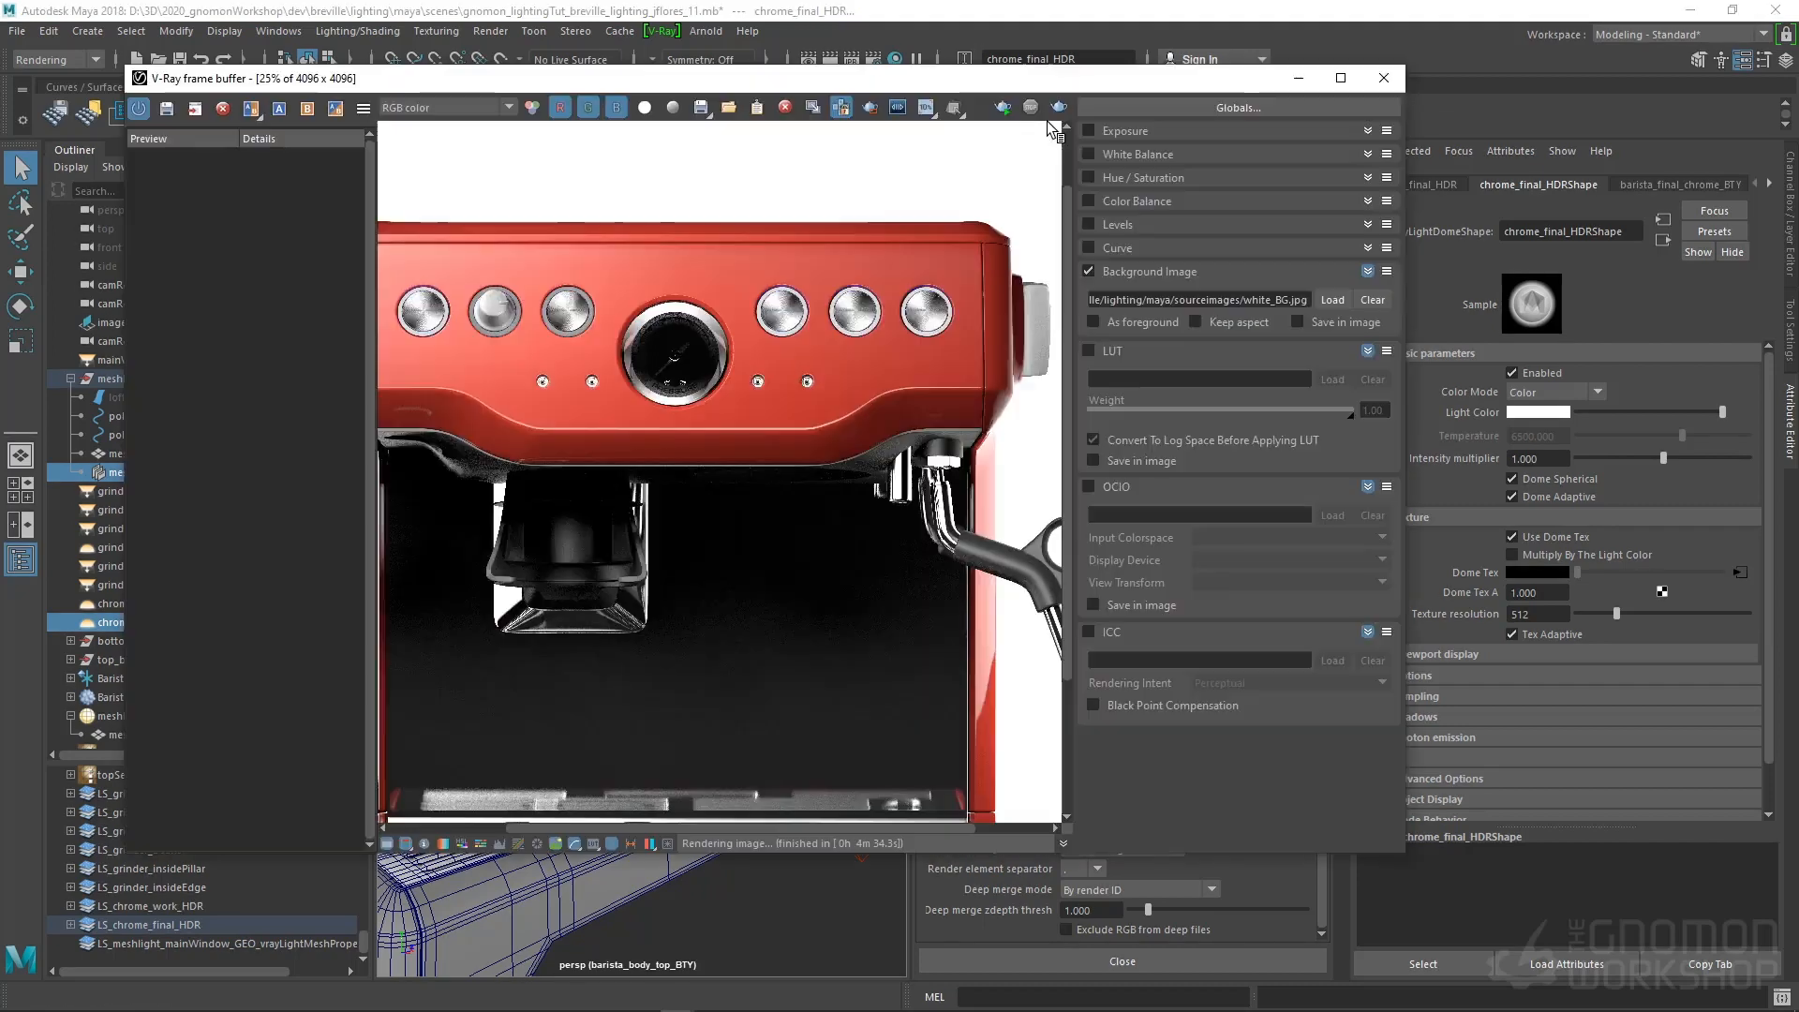
scroll(698, 461, "down", 1)
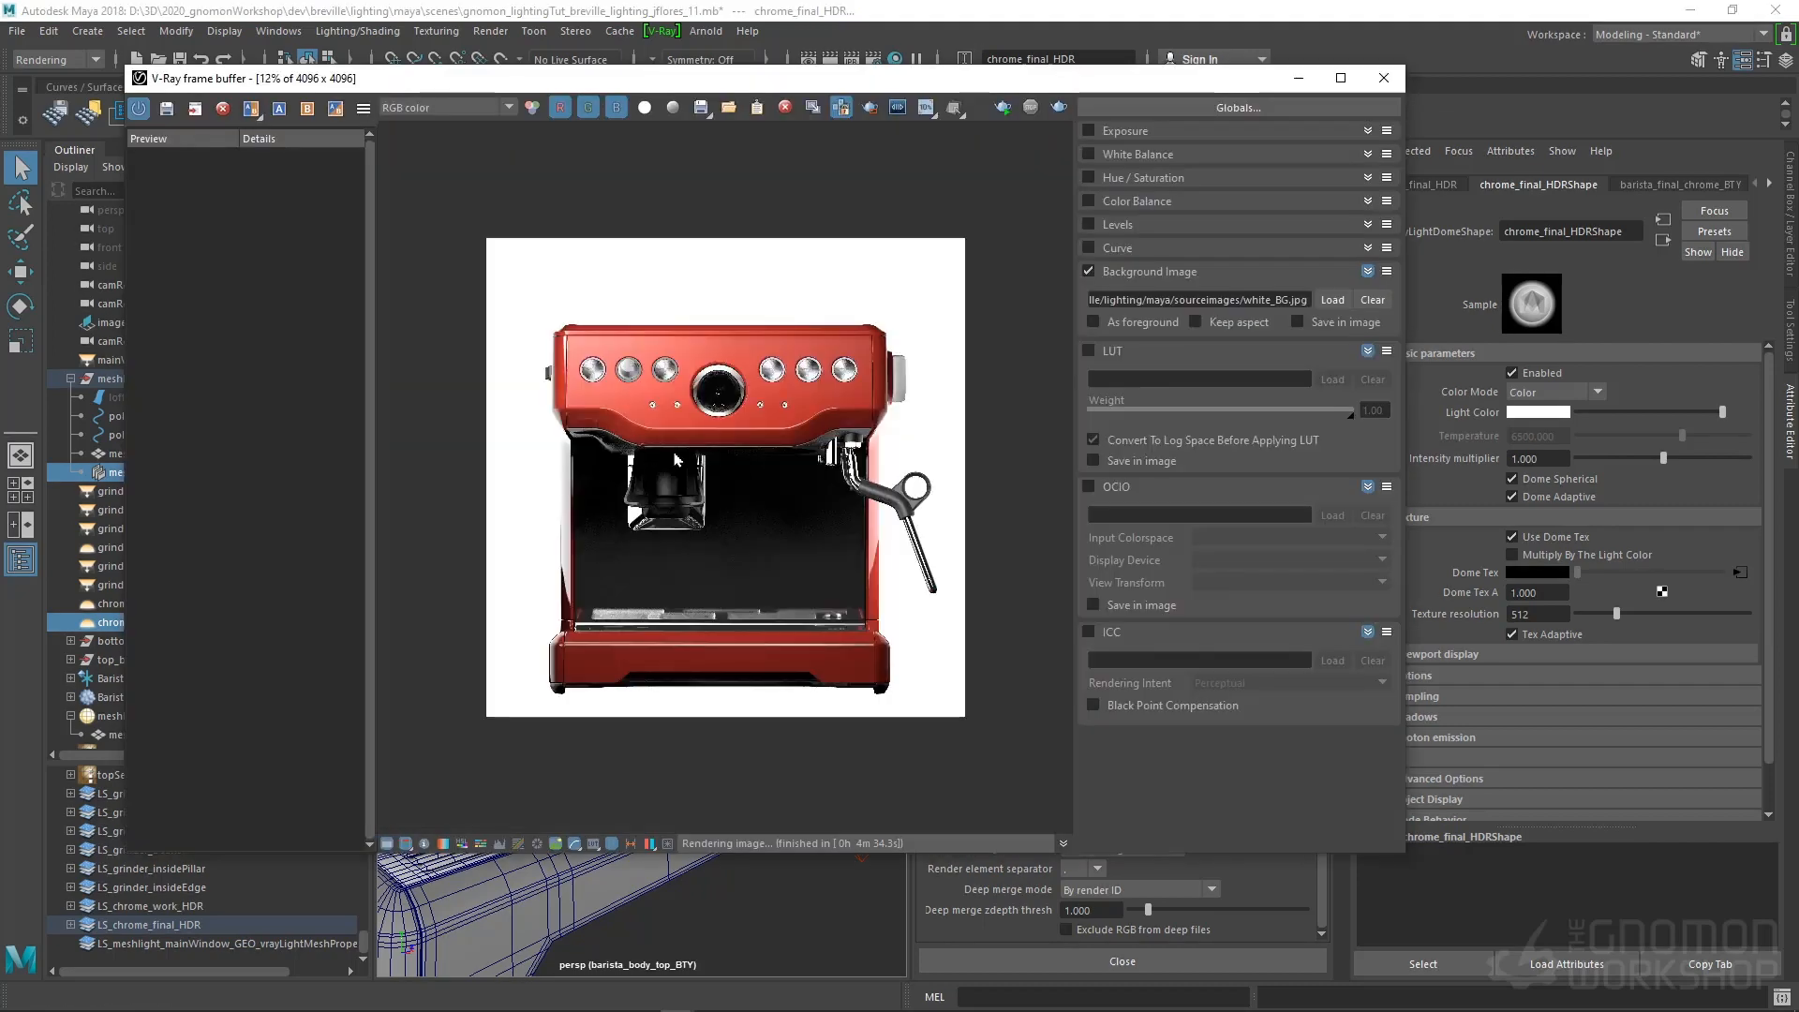
left_click_drag(602, 80, 478, 192)
left_click(1791, 265)
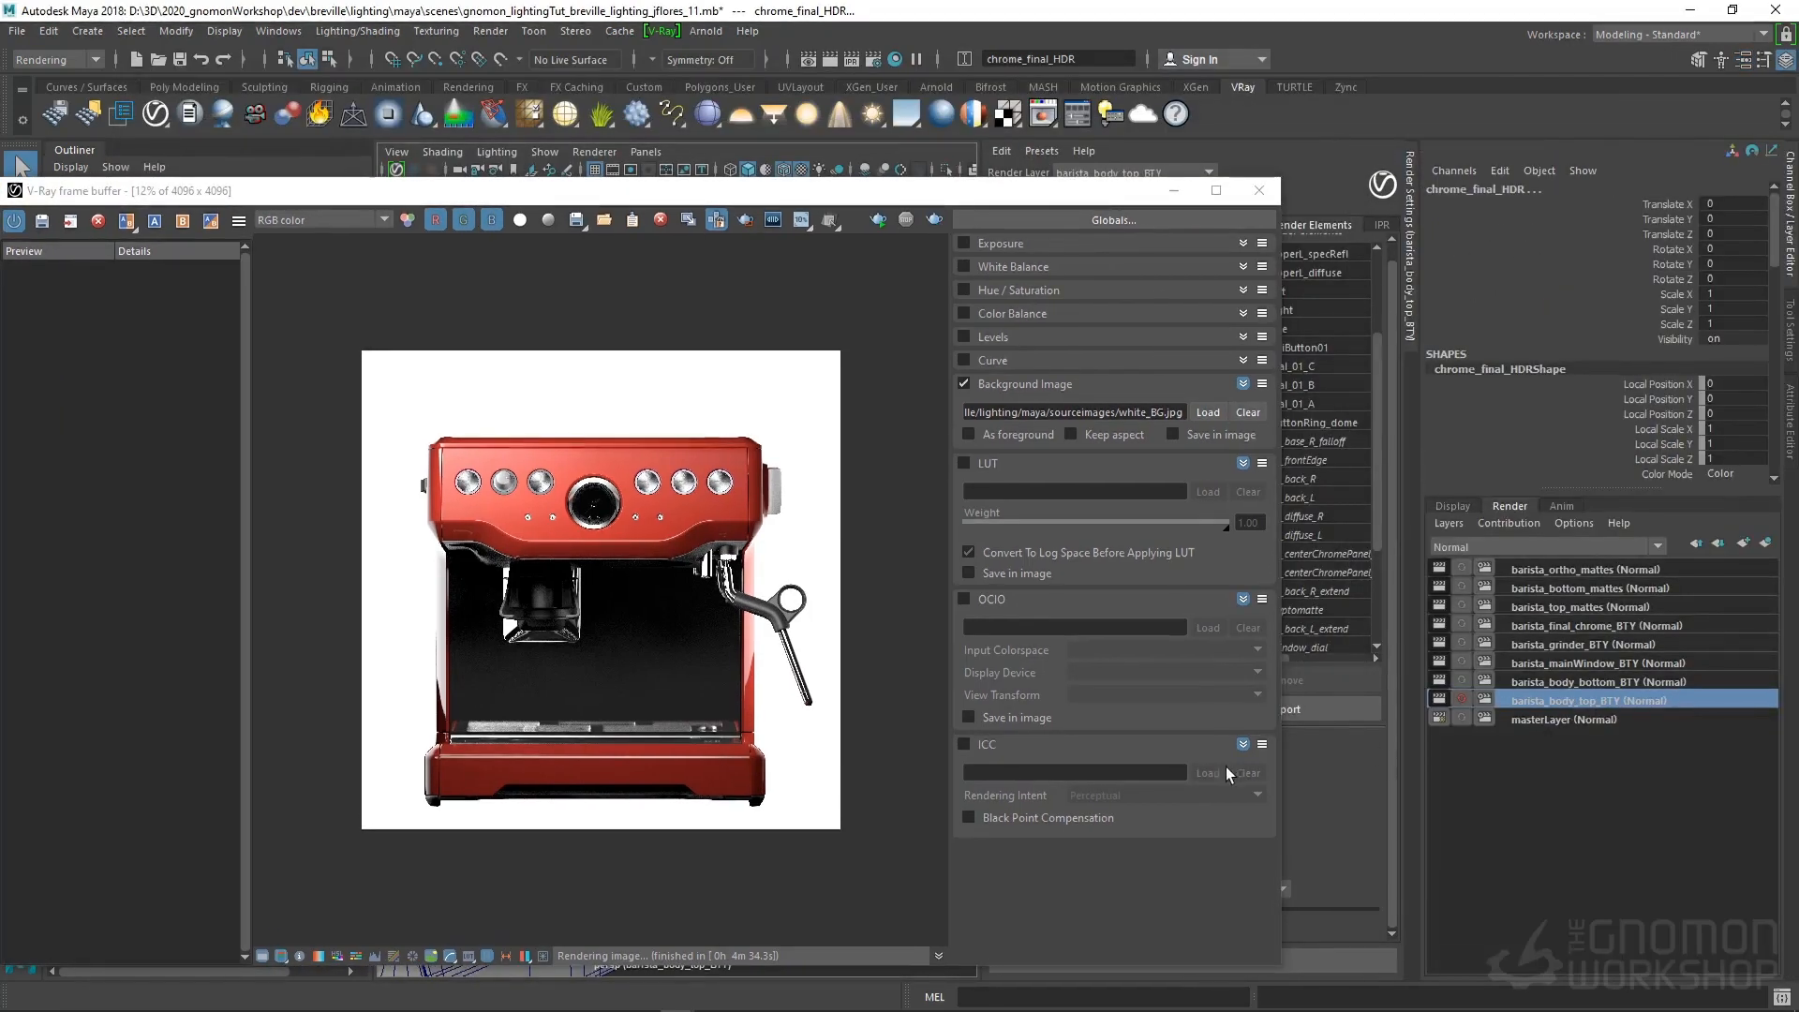
Display the LS_top_left light pass in the frame buffer and turn off the background image
left_click(365, 219)
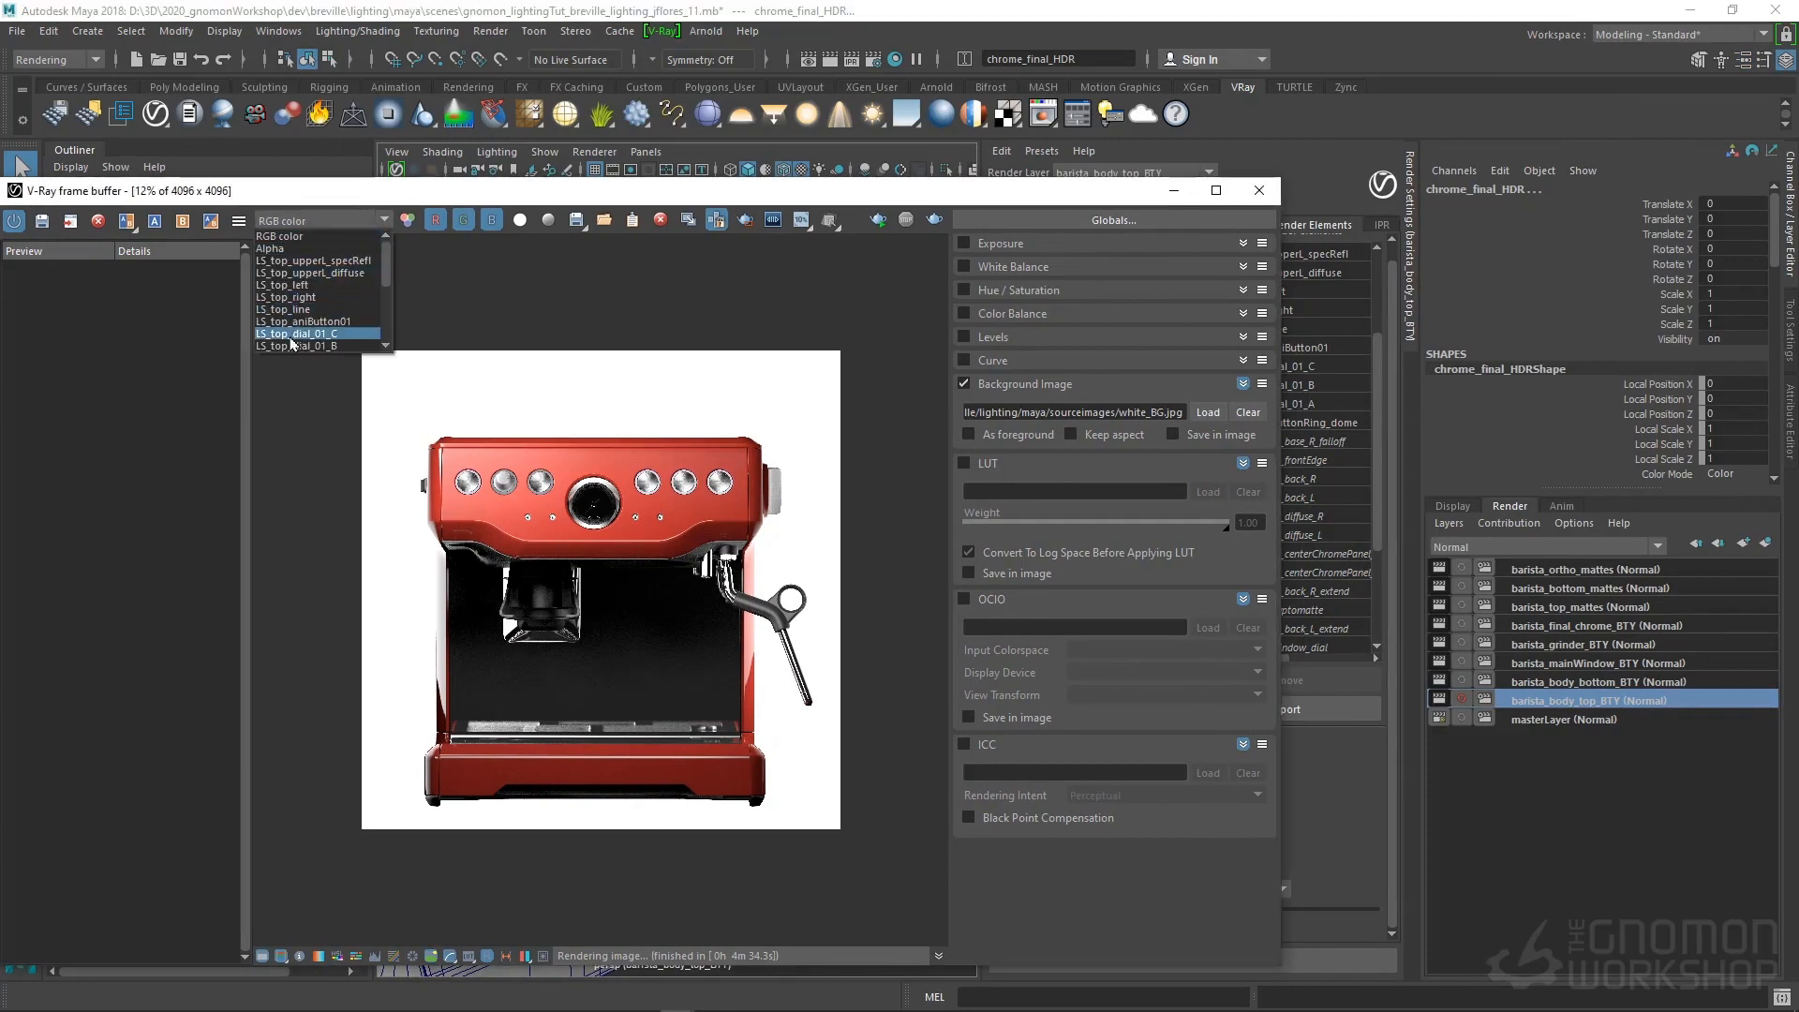
left_click(291, 285)
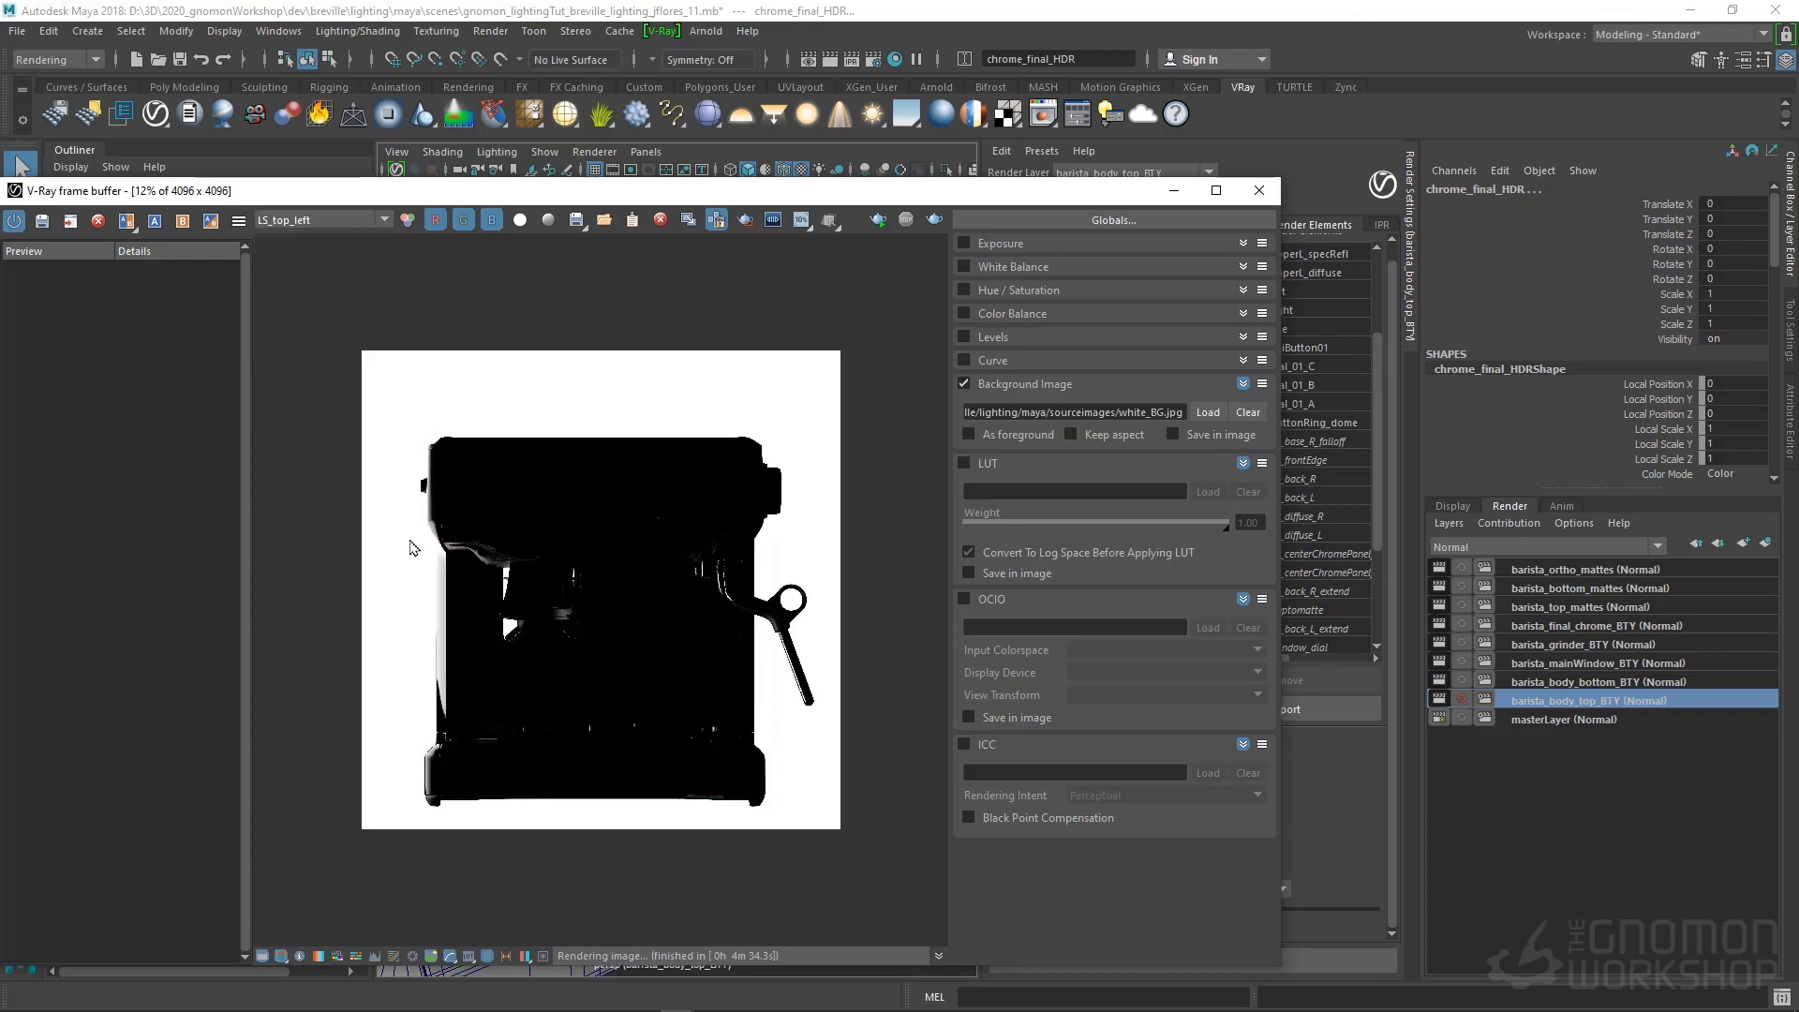
scroll(403, 452, "up", 6)
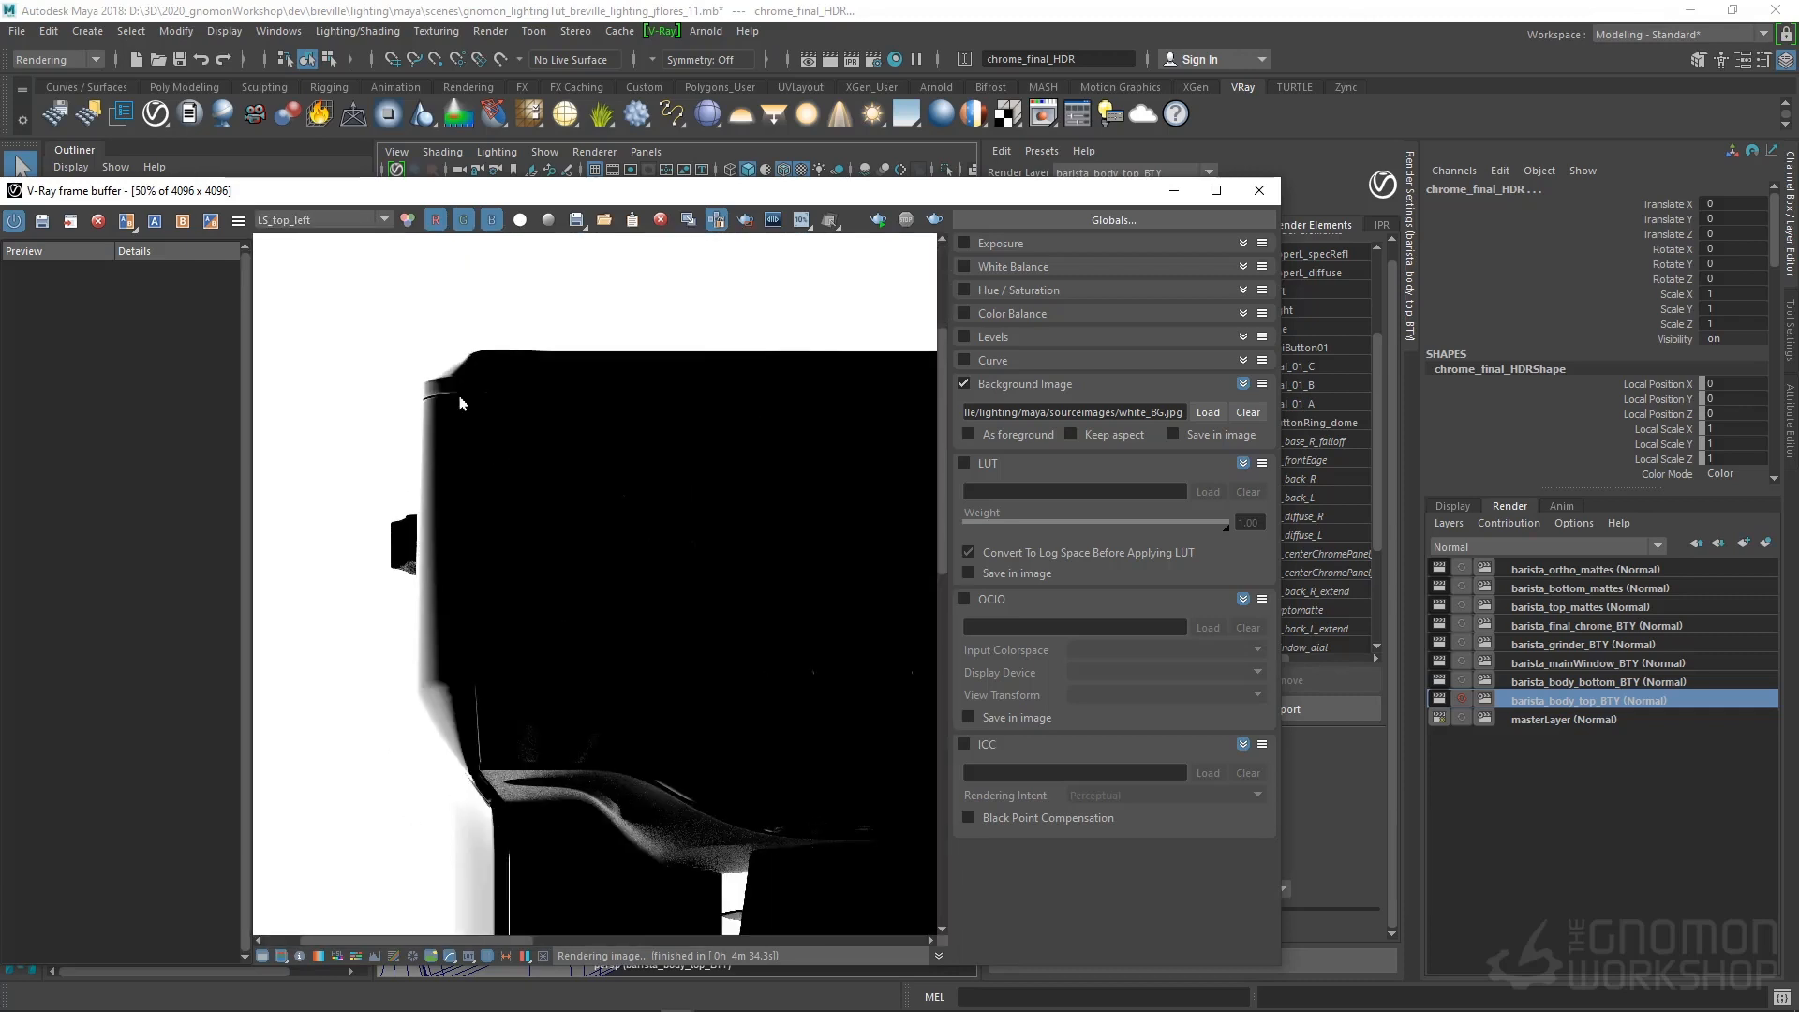
left_click(965, 384)
scroll(618, 506, "down", 6)
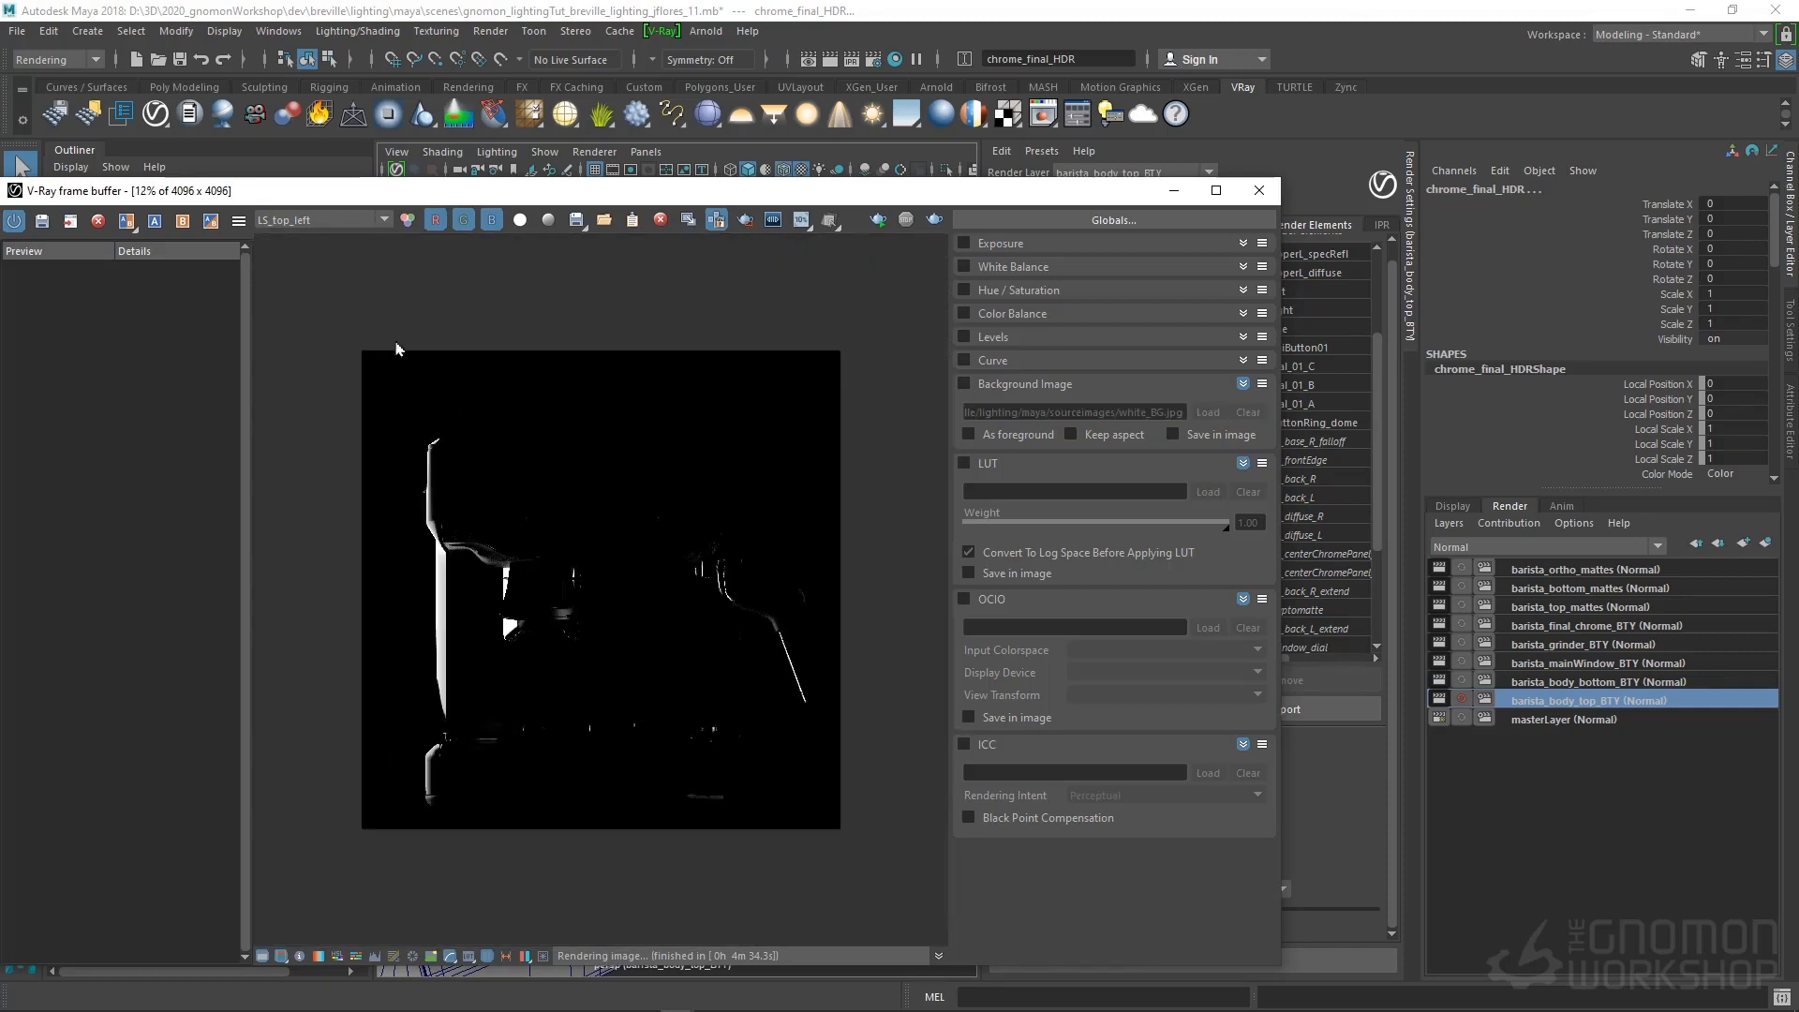
View the LS_top_right and then the LS_top_line light pass in the frame buffer
left_click(356, 220)
left_click(326, 297)
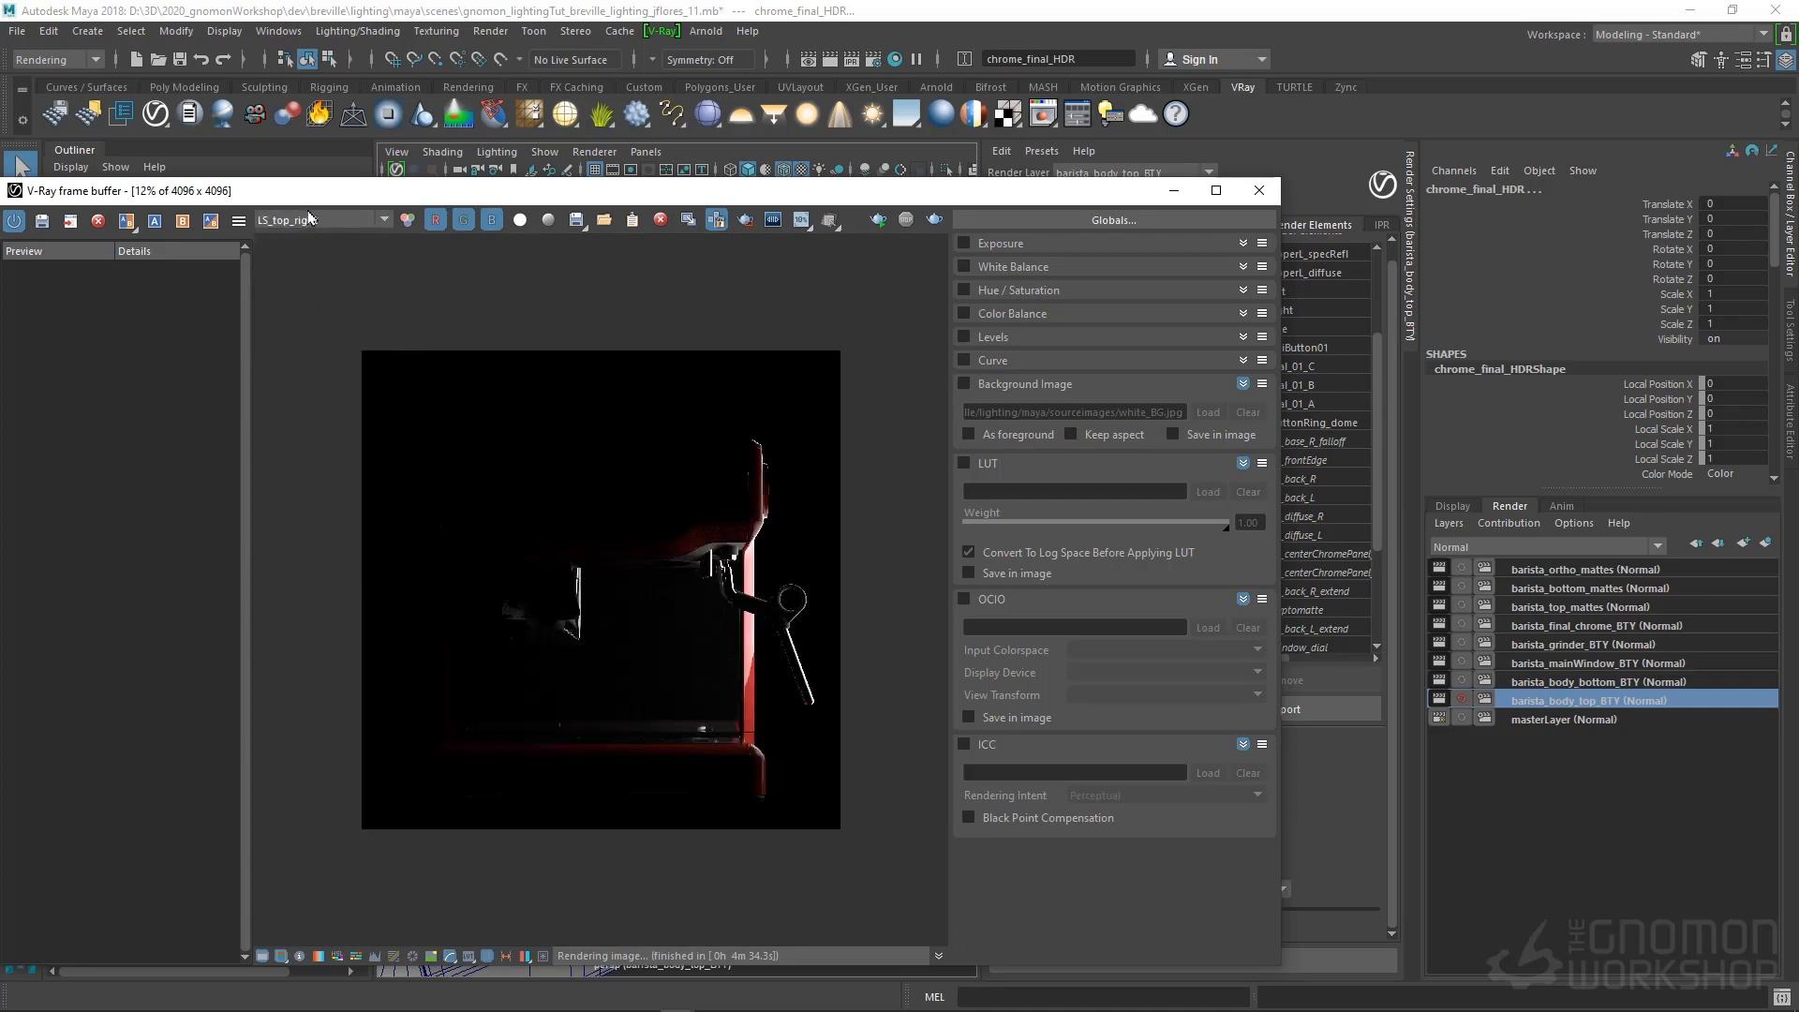
left_click(309, 222)
left_click(350, 310)
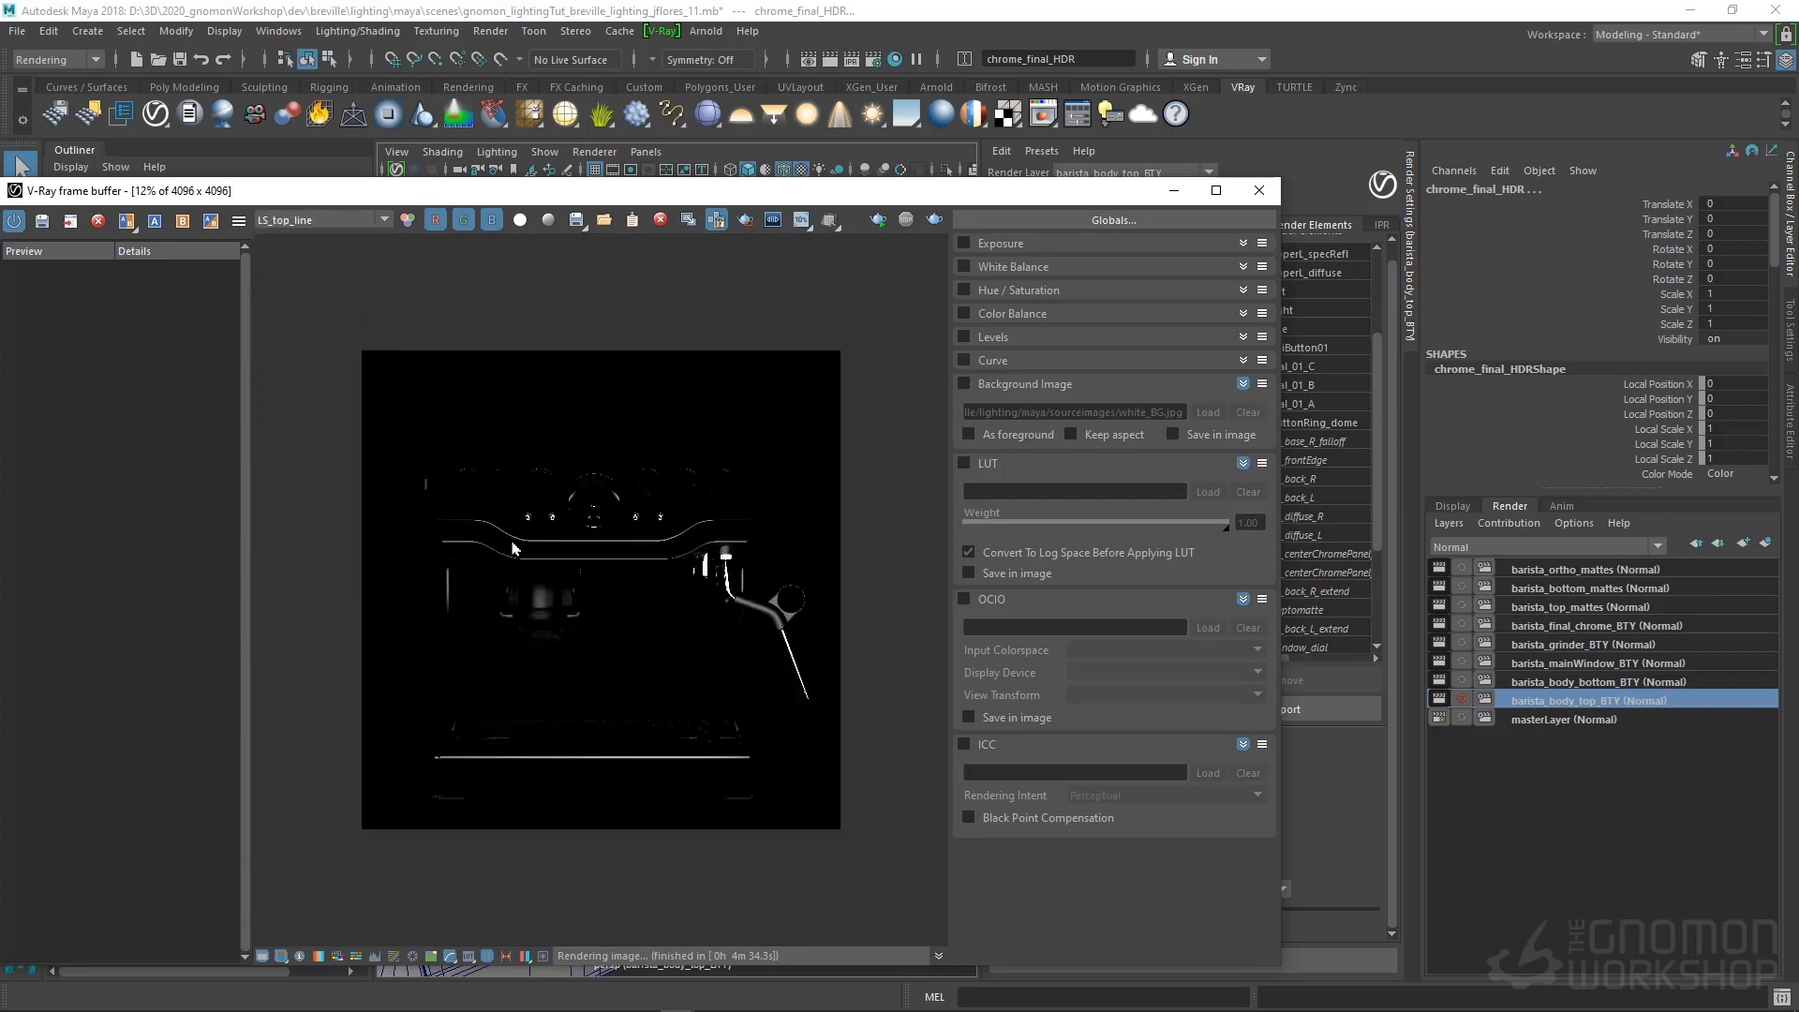
Display the LS_top_aniButton01 pass and examine the reflections on the round metal buttons
left_click(328, 223)
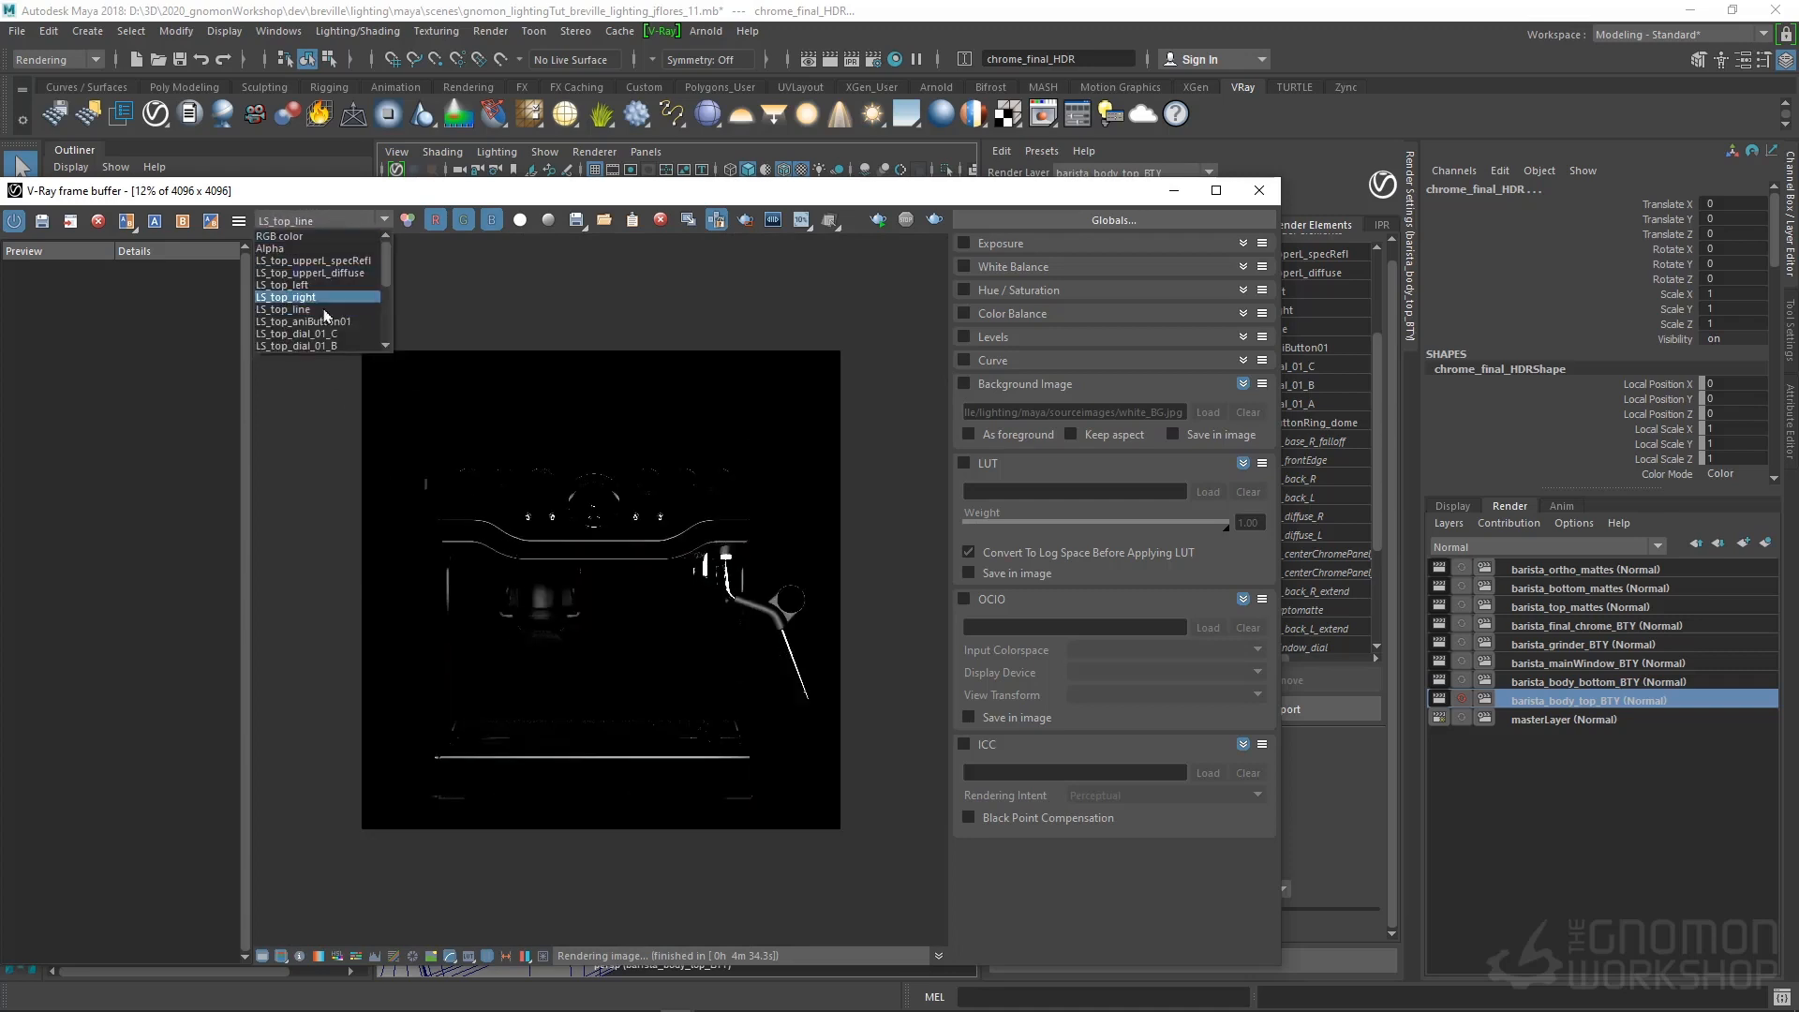
left_click(314, 322)
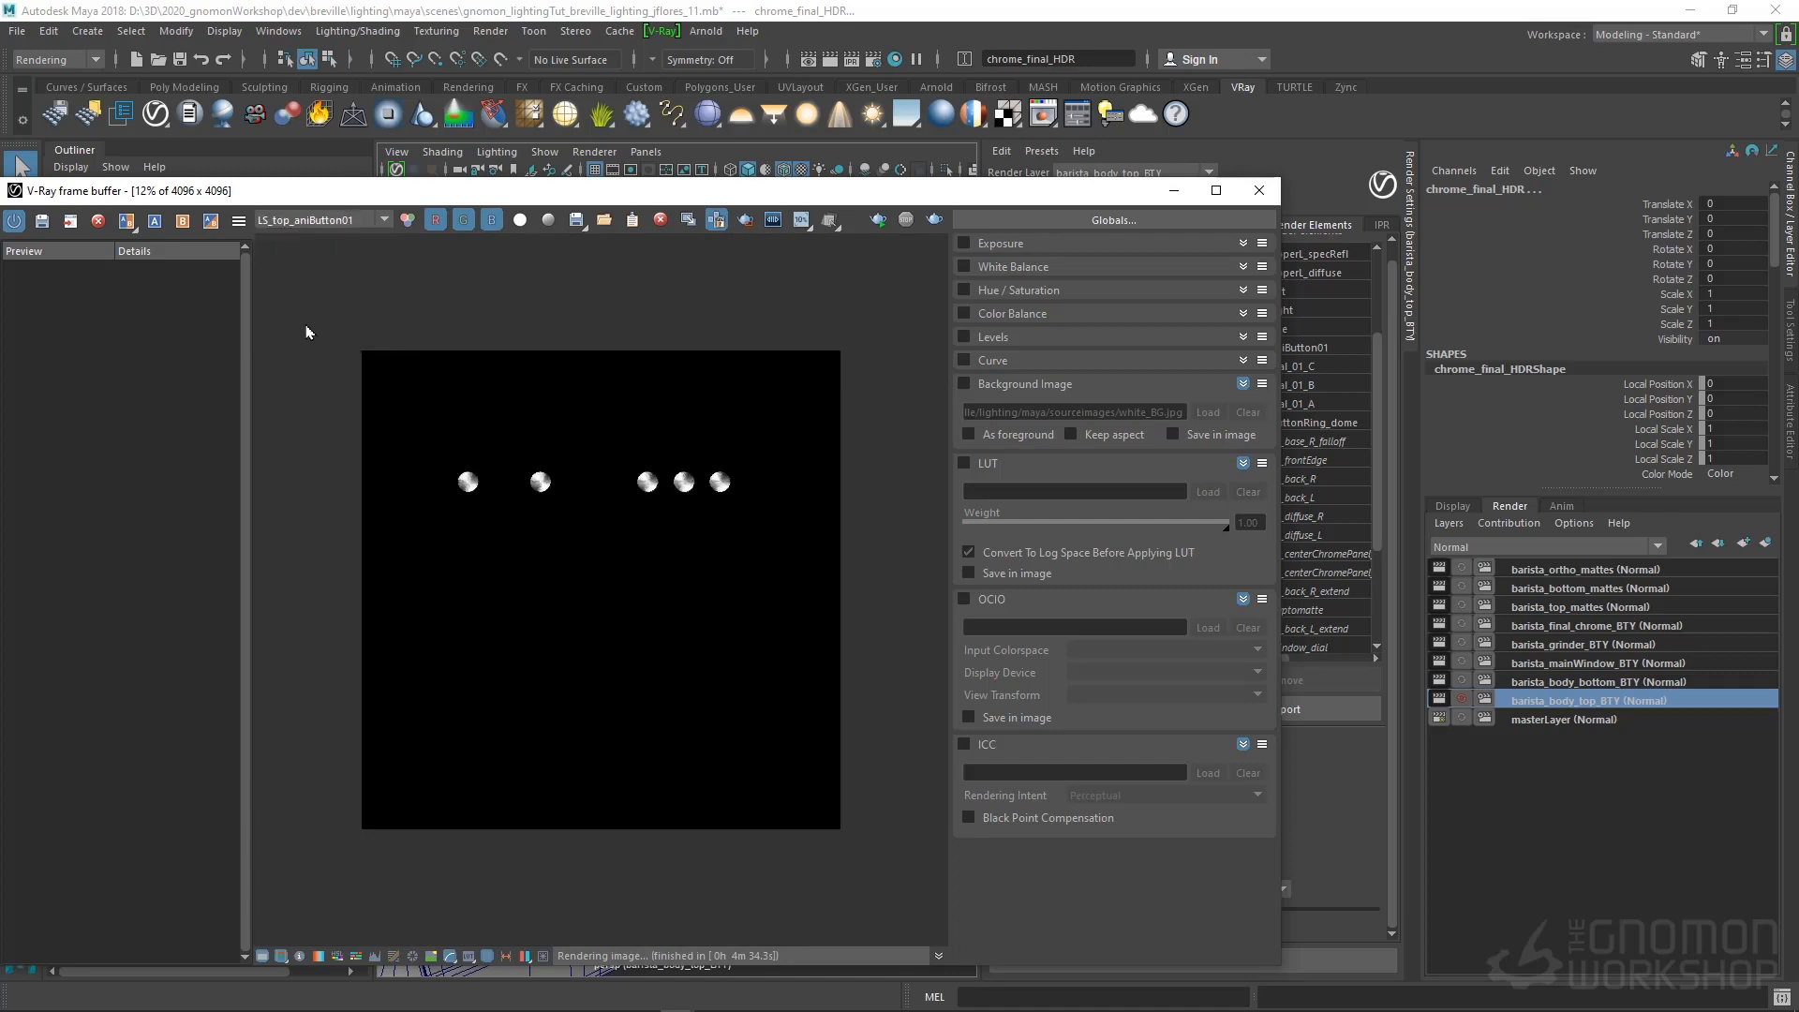
scroll(691, 495, "up", 1)
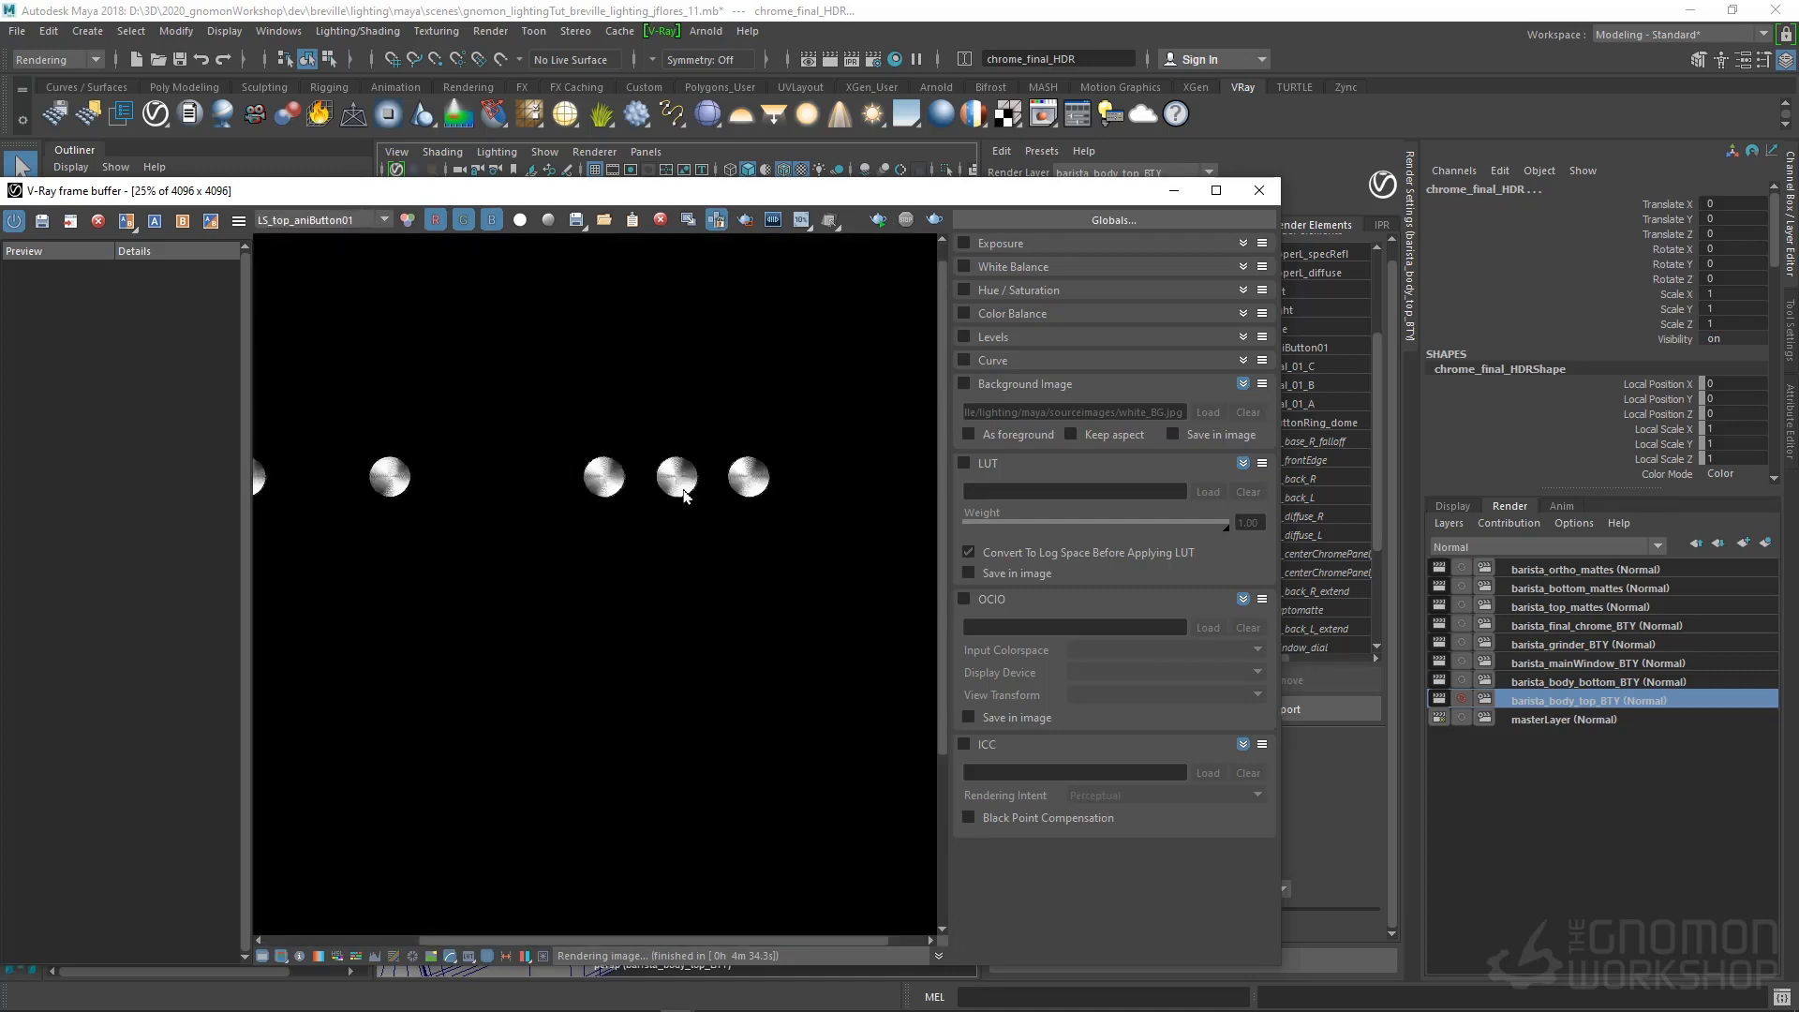
scroll(620, 473, "up", 1)
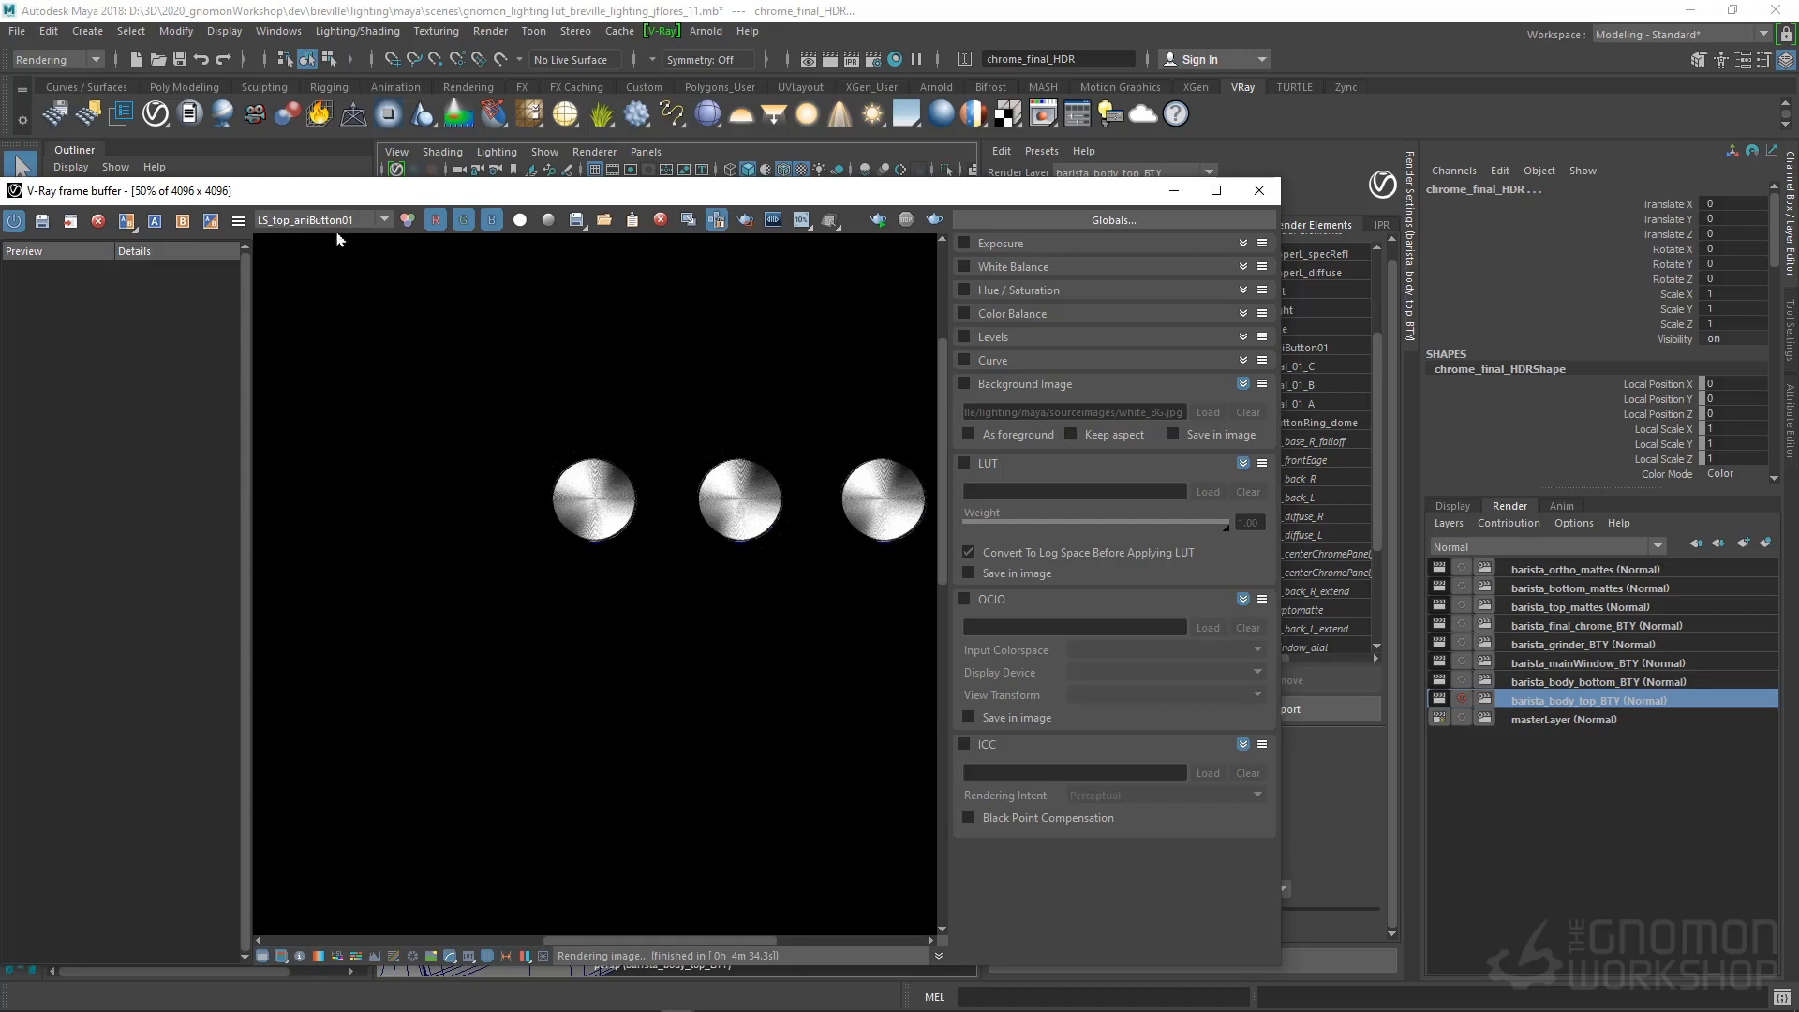
middle_click_drag(741, 516, 514, 537)
scroll(562, 516, "down", 2)
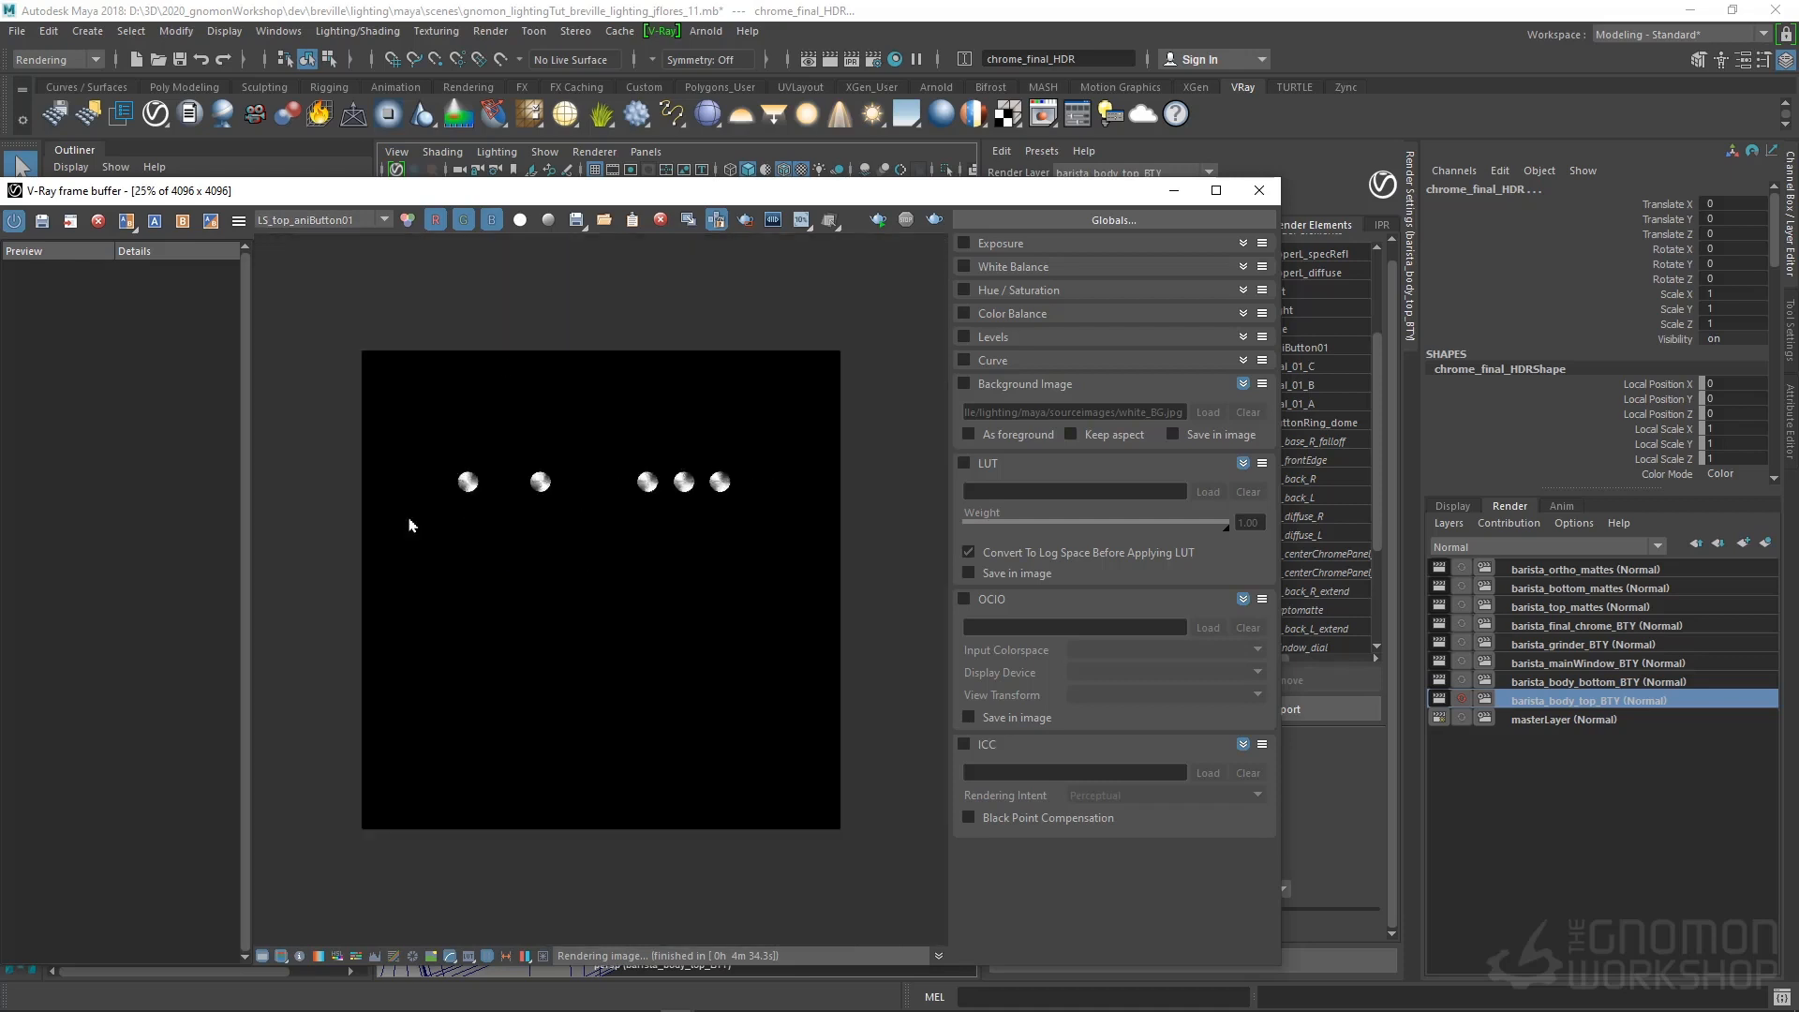
Return to the LS_top_line pass and examine the highlight lines along the curved lower edge of the machine's top section
left_click(356, 221)
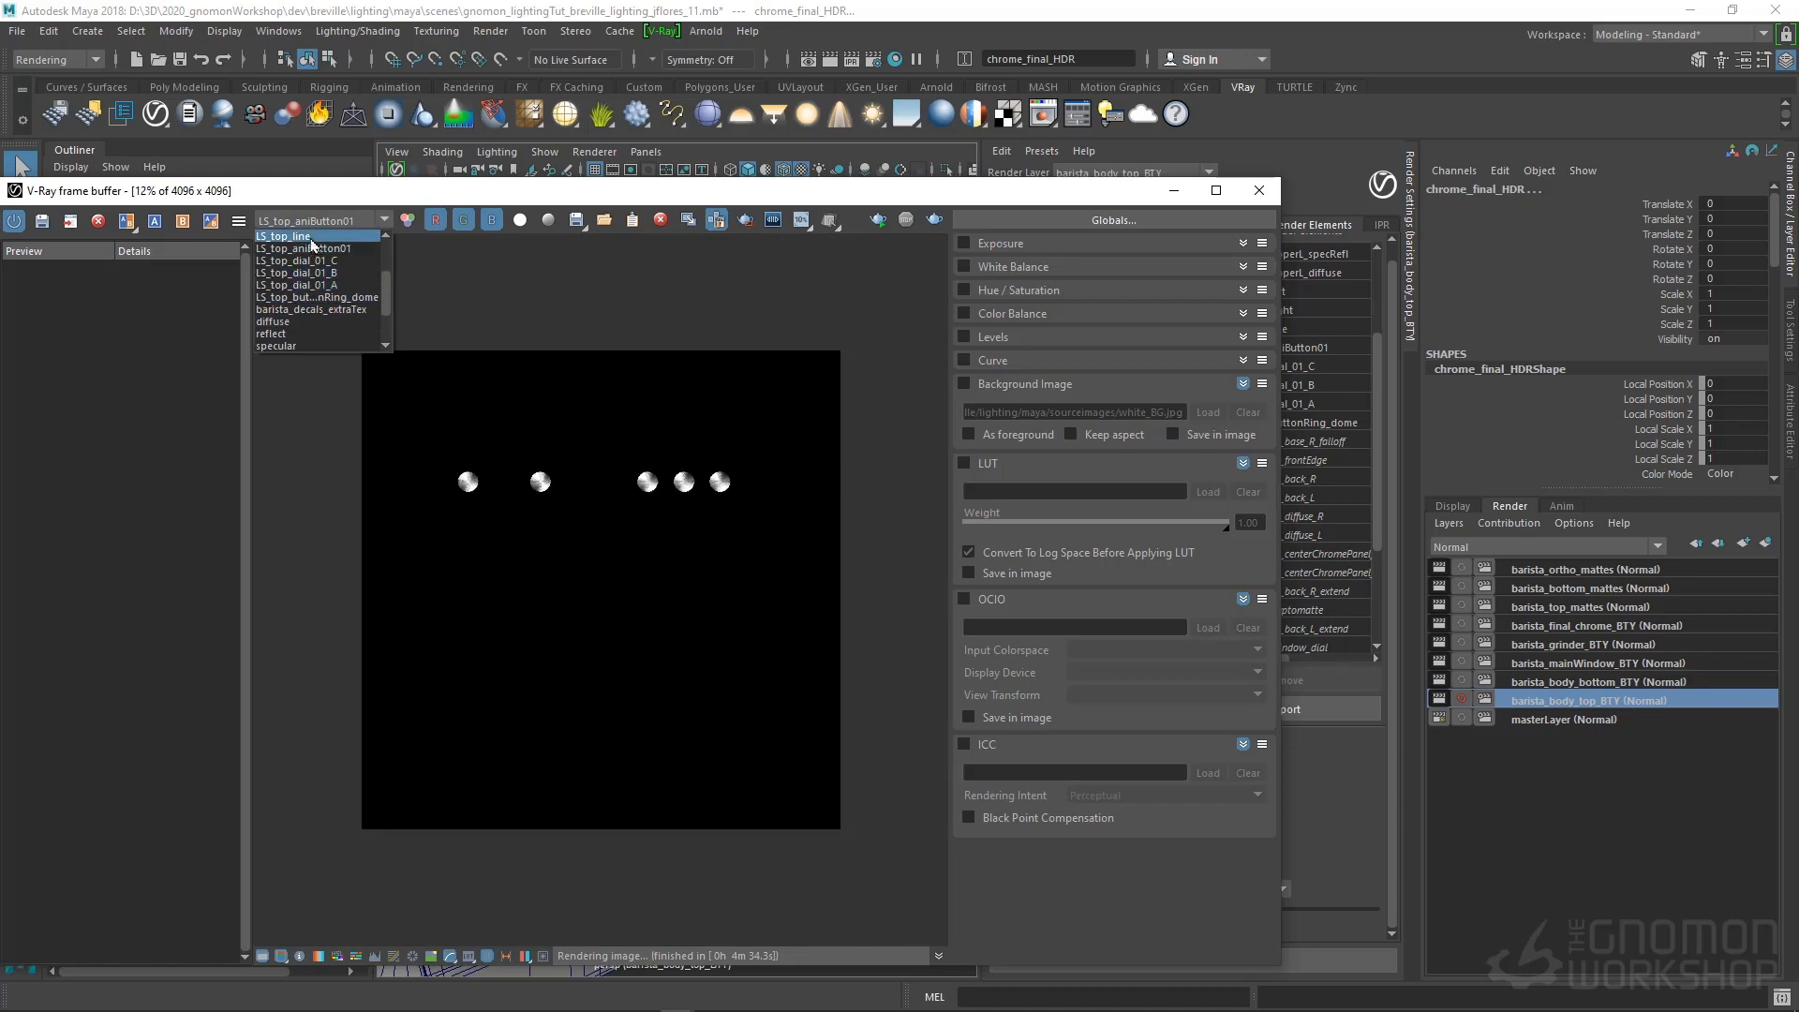
left_click(281, 237)
scroll(475, 617, "up", 1)
scroll(421, 594, "up", 3)
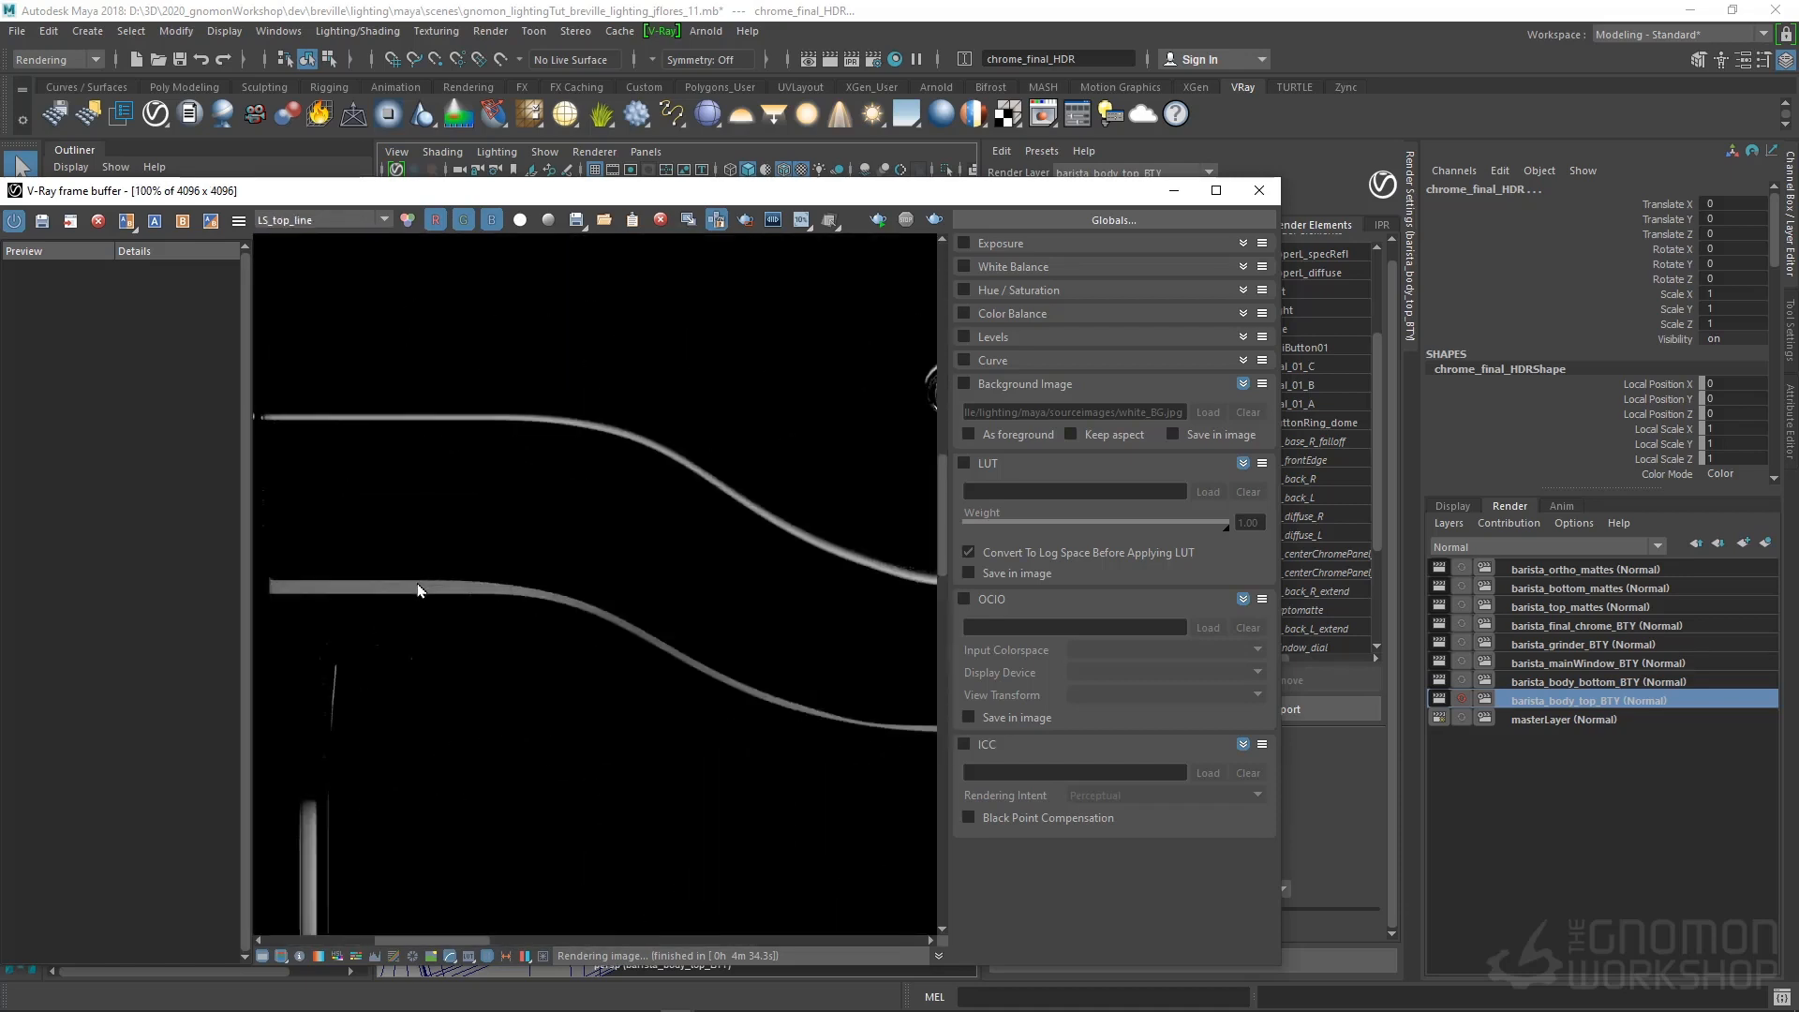
scroll(591, 552, "down", 4)
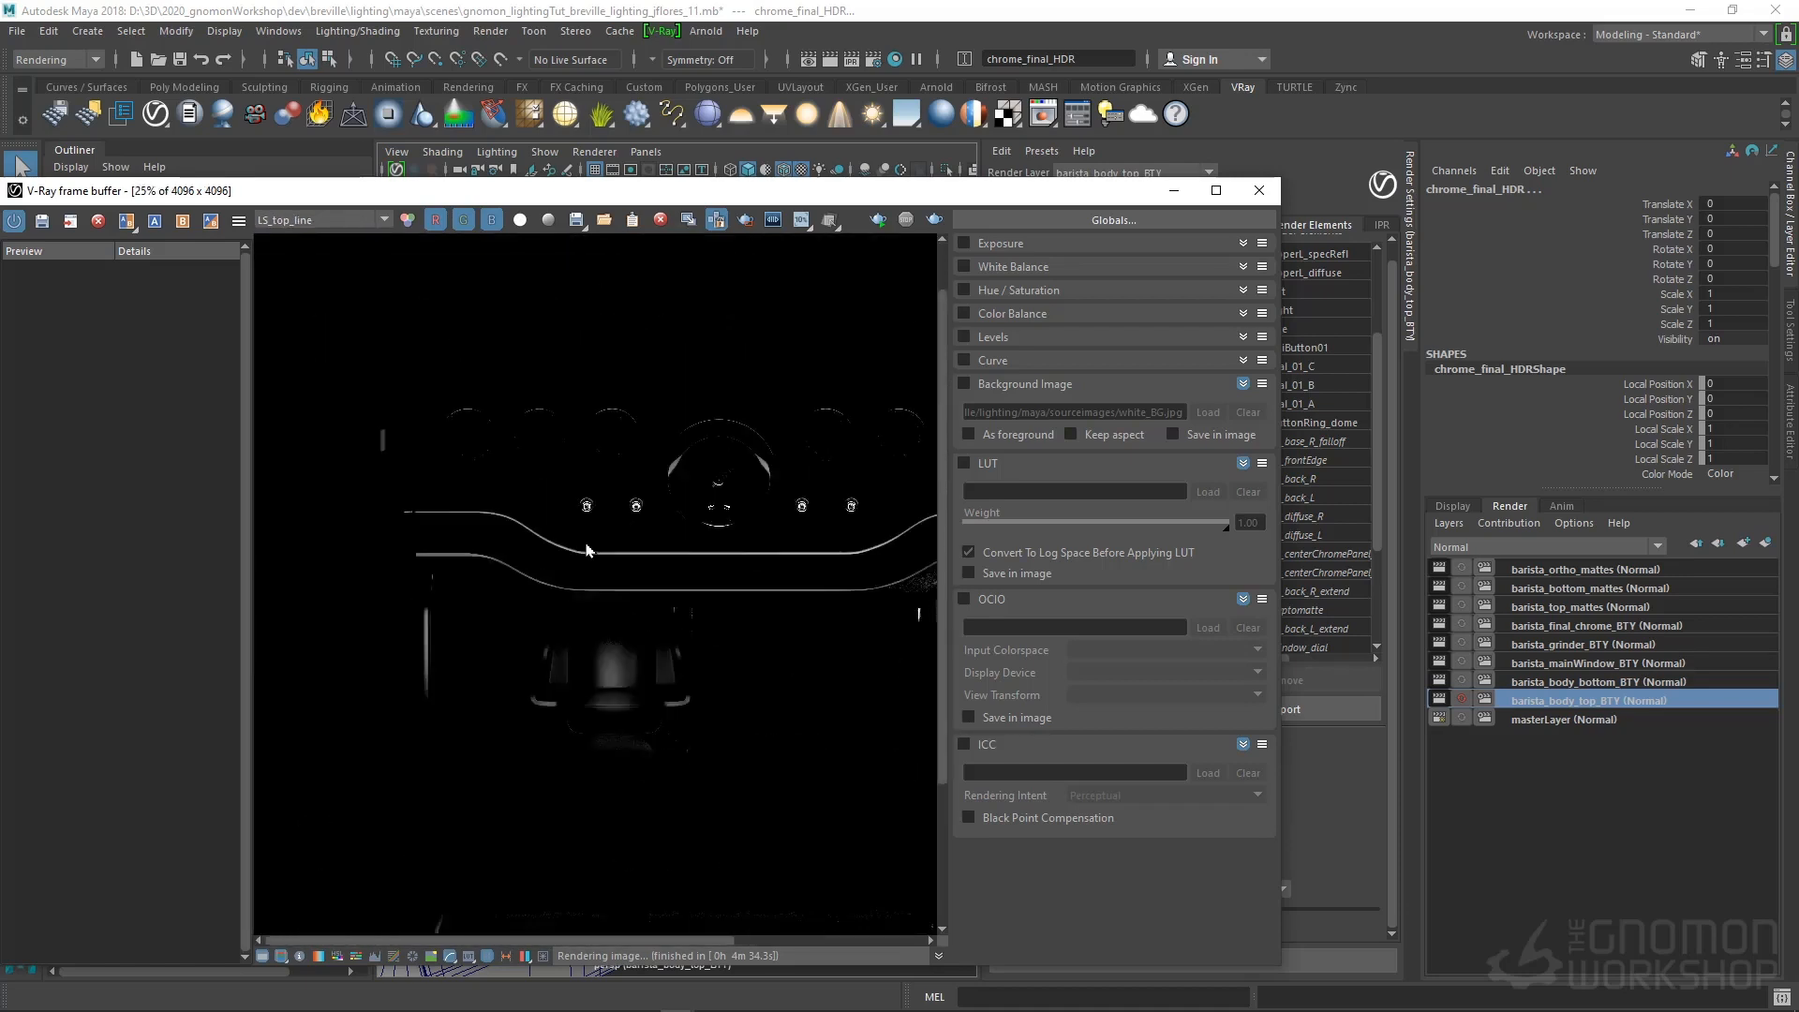
scroll(633, 562, "up", 2)
scroll(619, 544, "down", 2)
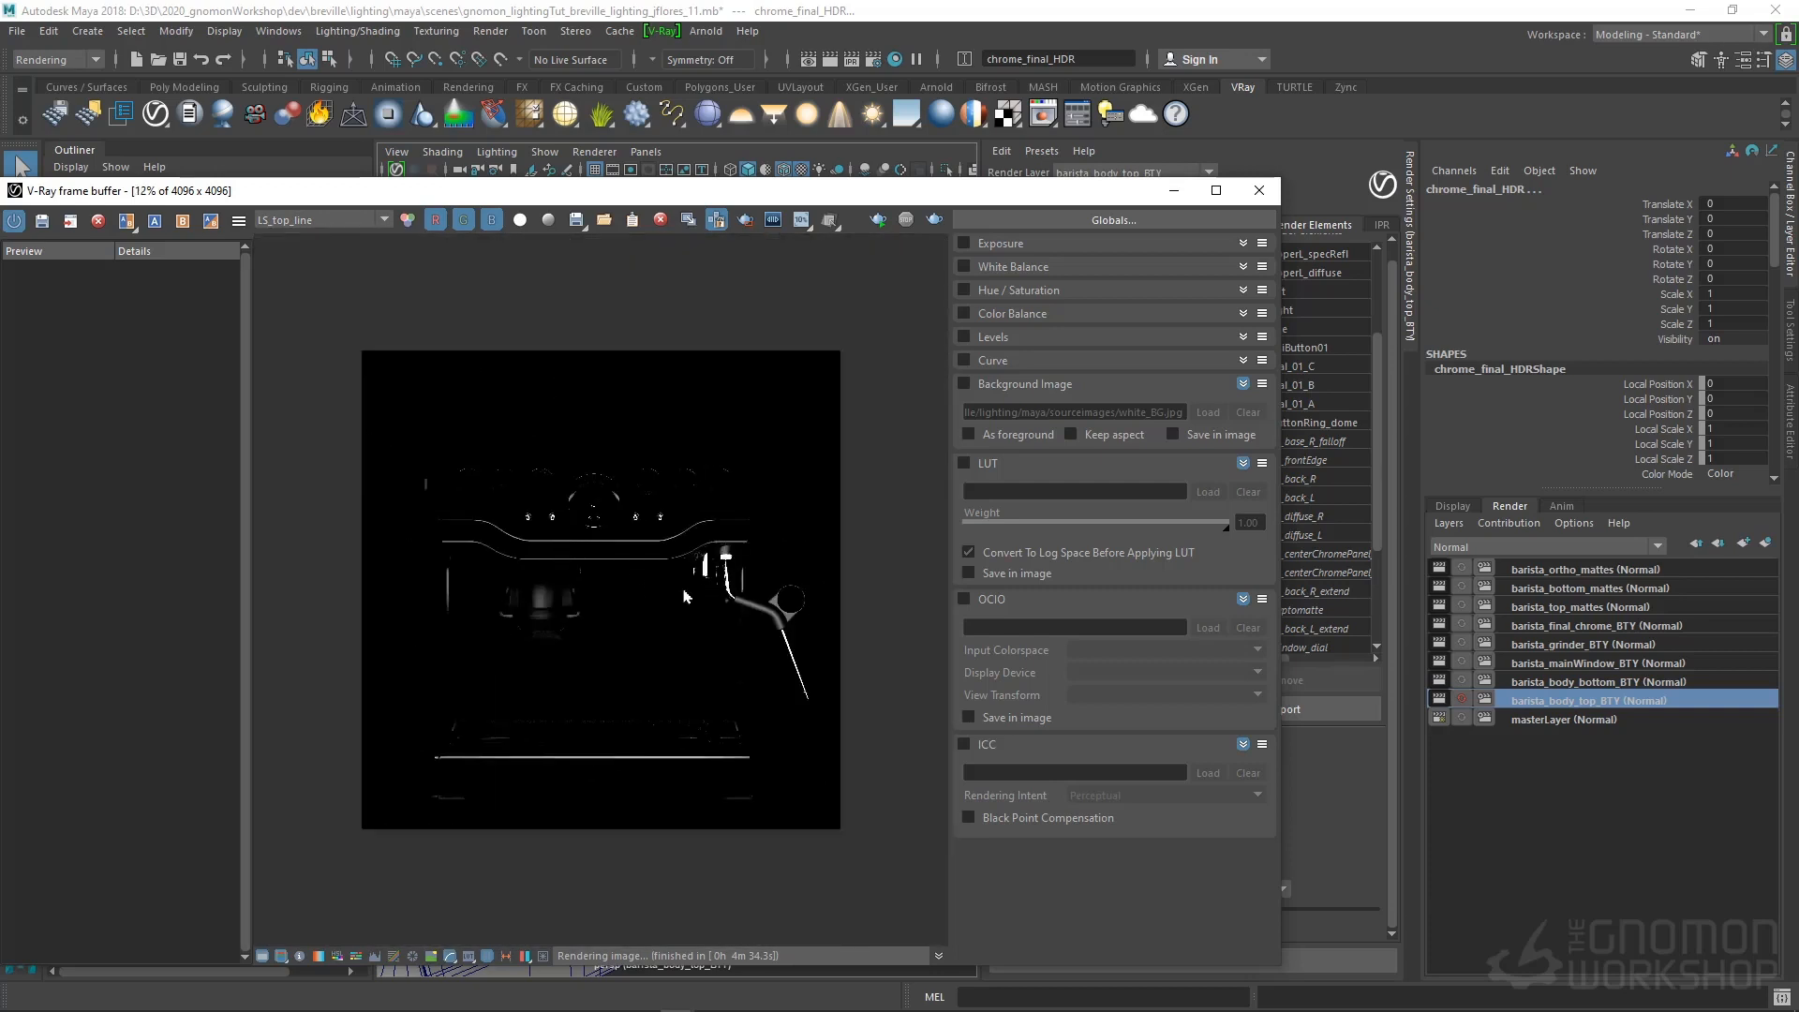
Examine the LS_top_line highlights around the buttons, the small indicator lights, the pressure dial and both curved ends of the trim
double_click(610, 481)
middle_click_drag(399, 512, 575, 450)
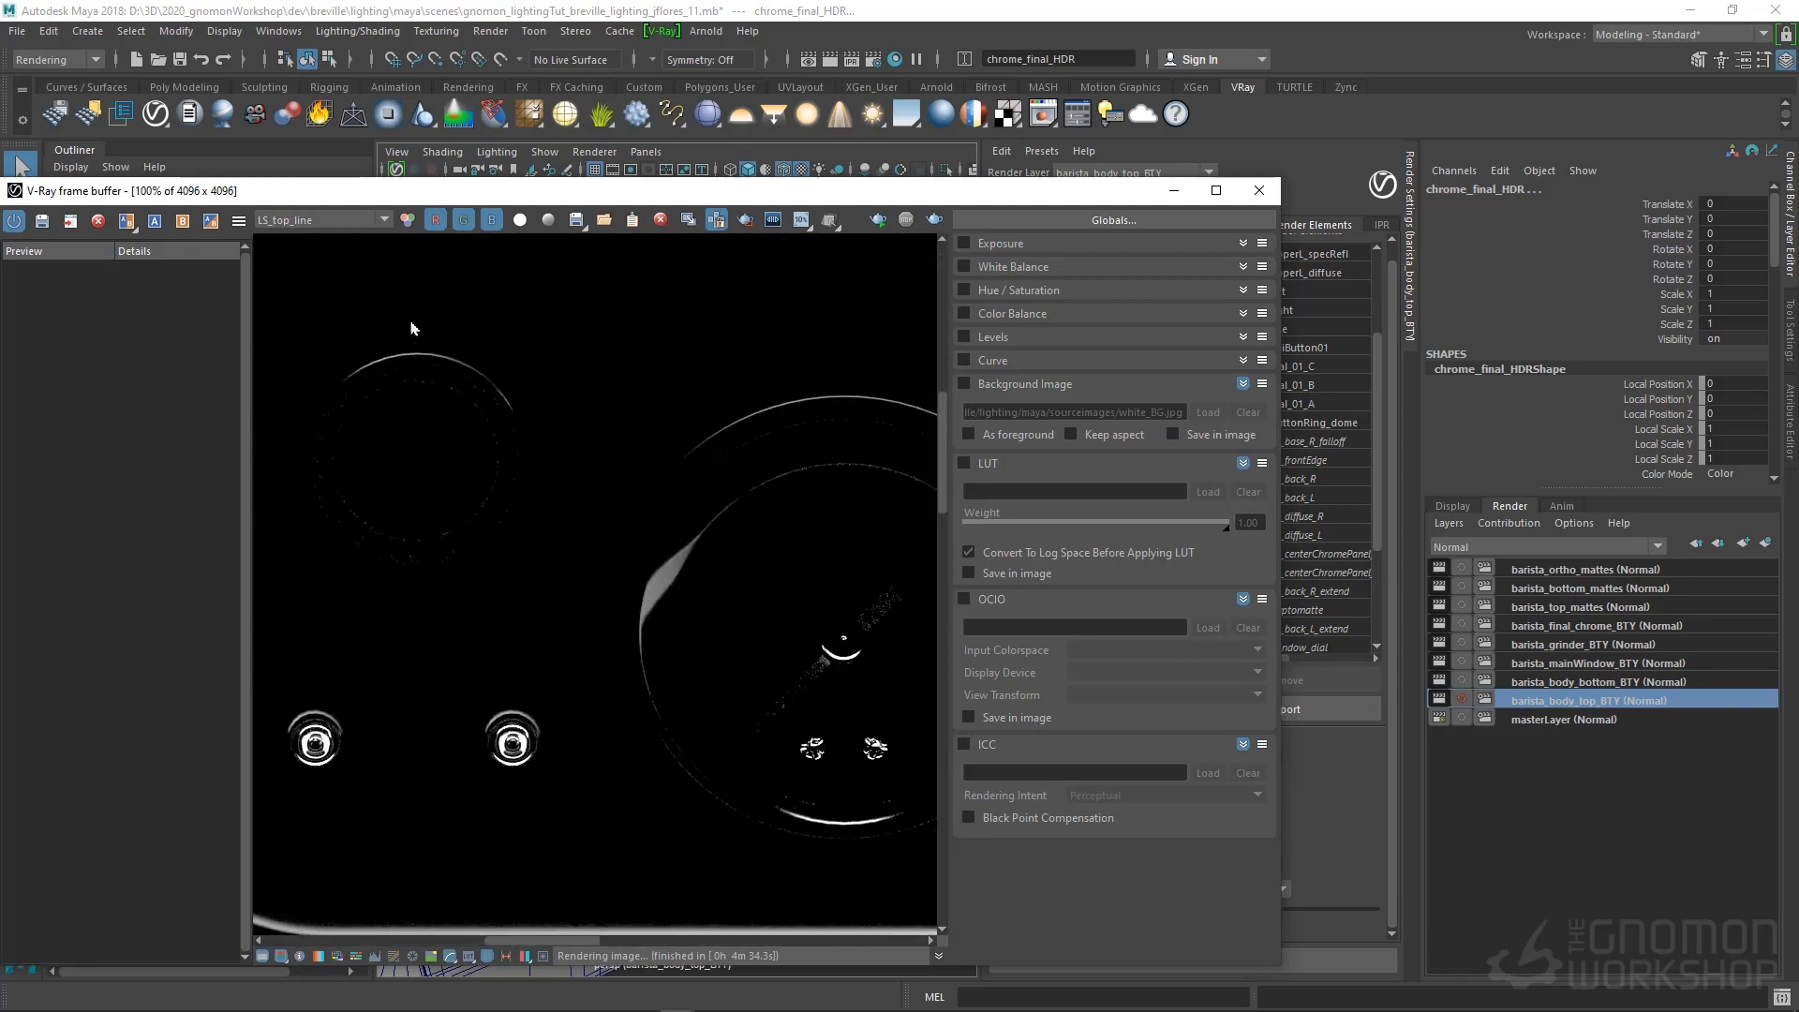
scroll(568, 585, "down", 1)
middle_click_drag(469, 706, 658, 682)
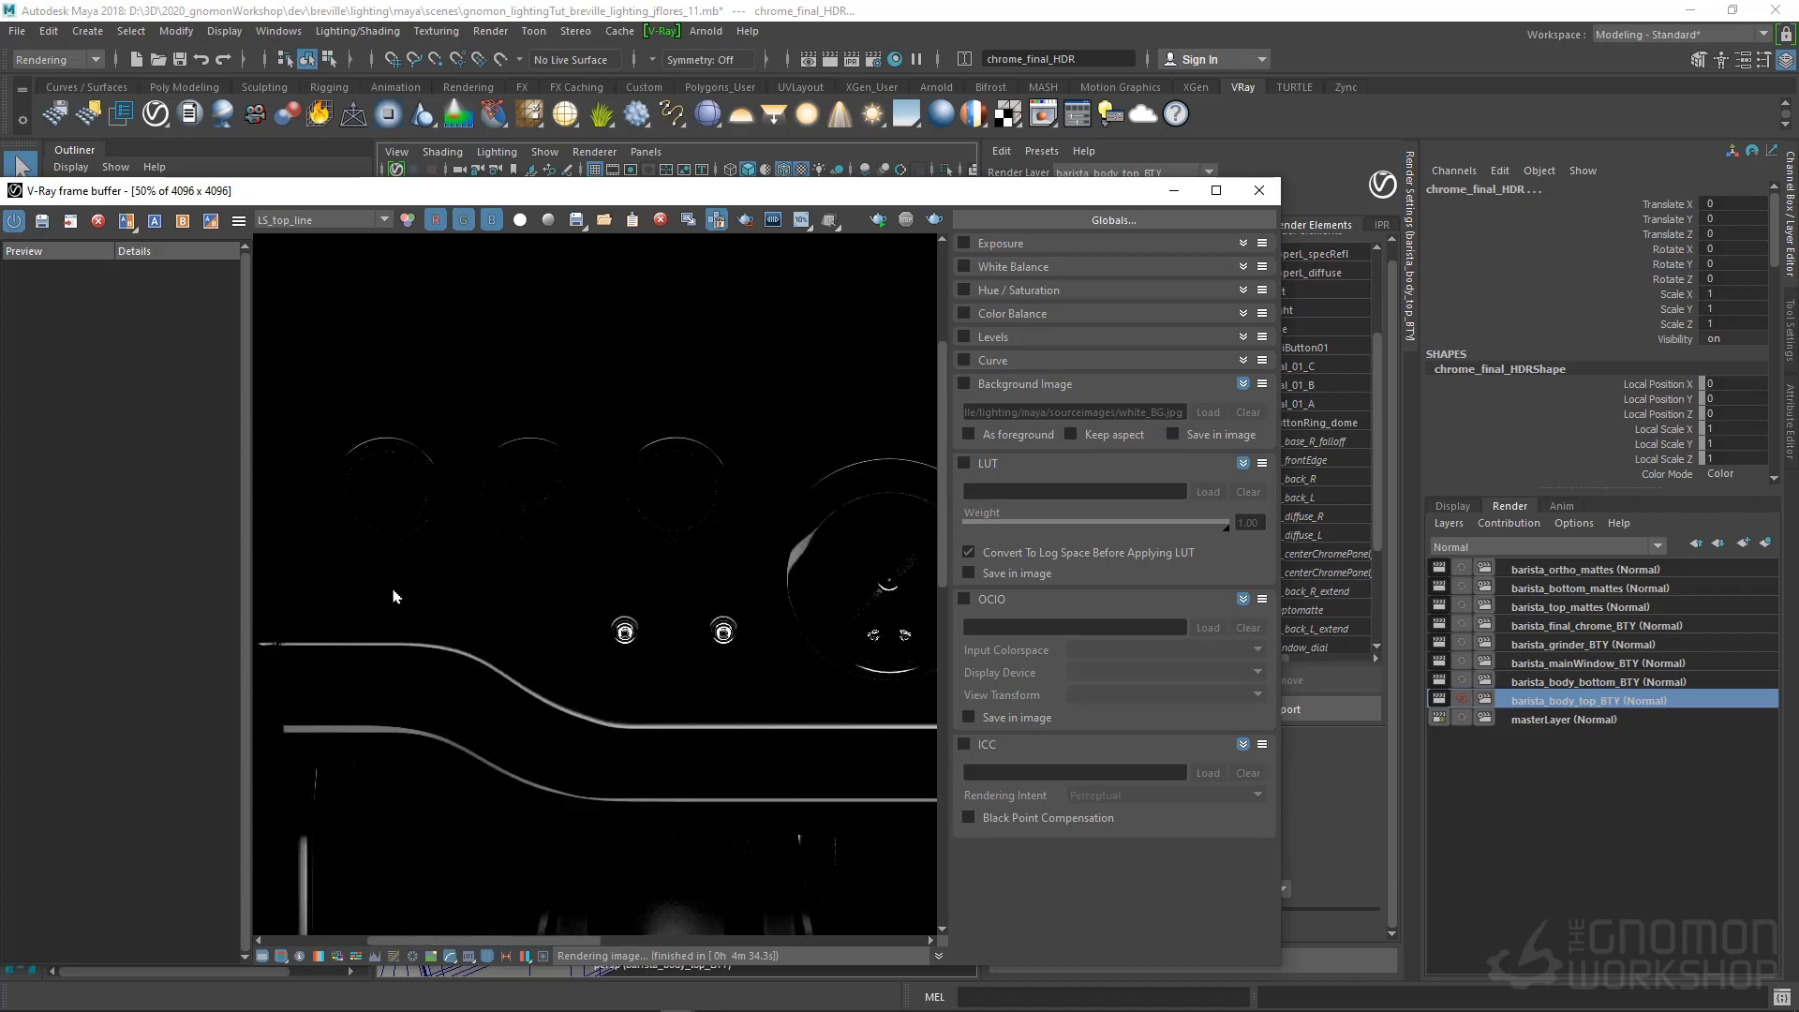
middle_click_drag(909, 419, 681, 467)
middle_click_drag(923, 667, 616, 636)
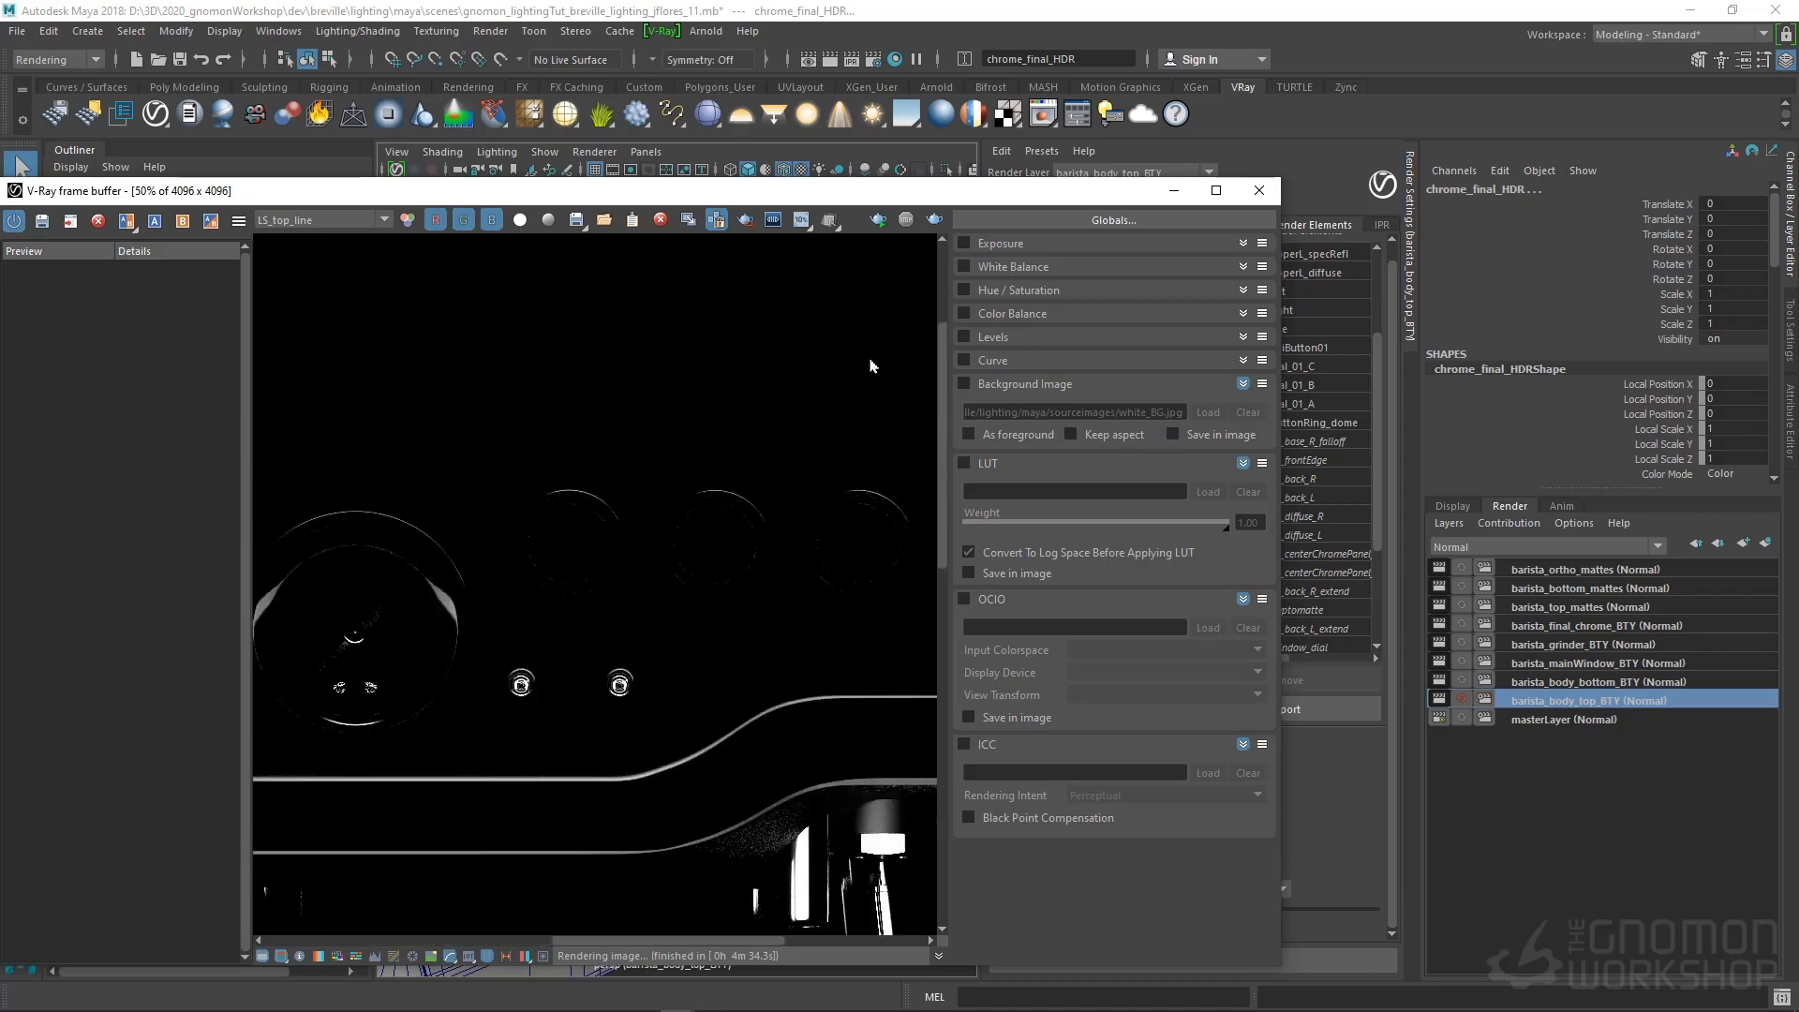
middle_click_drag(639, 738, 1042, 626)
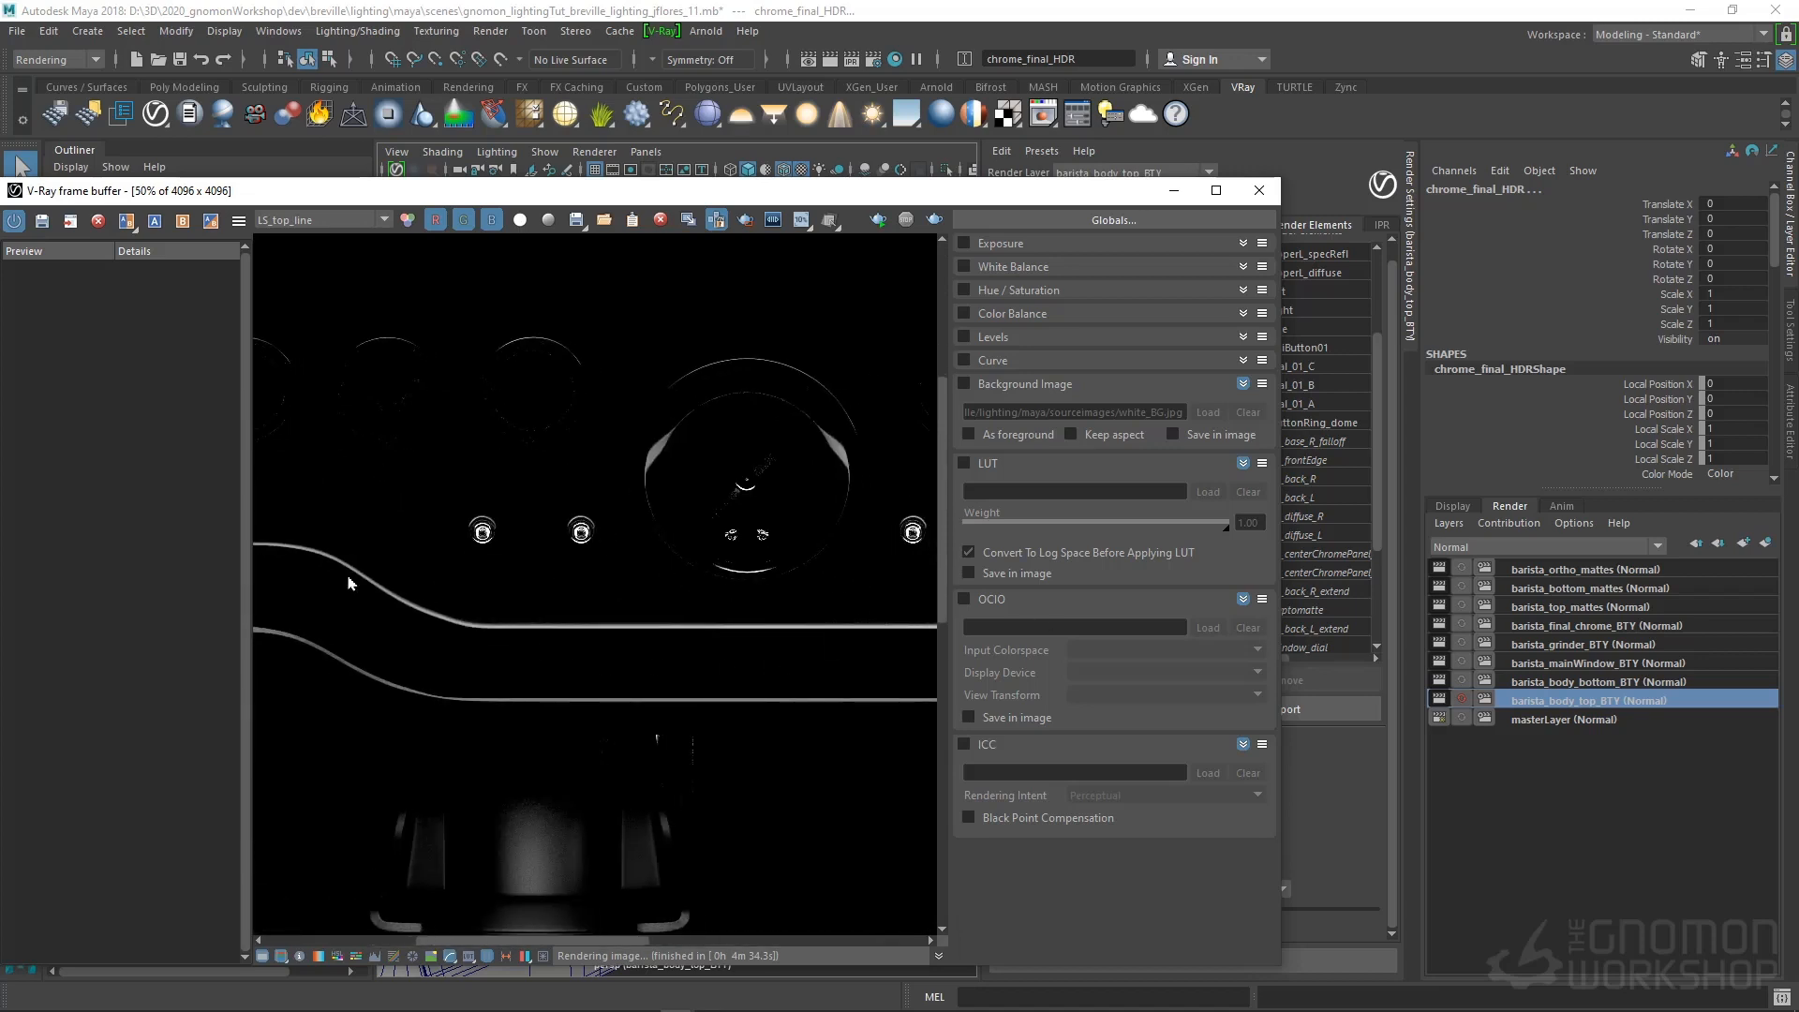
middle_click_drag(330, 552, 392, 581)
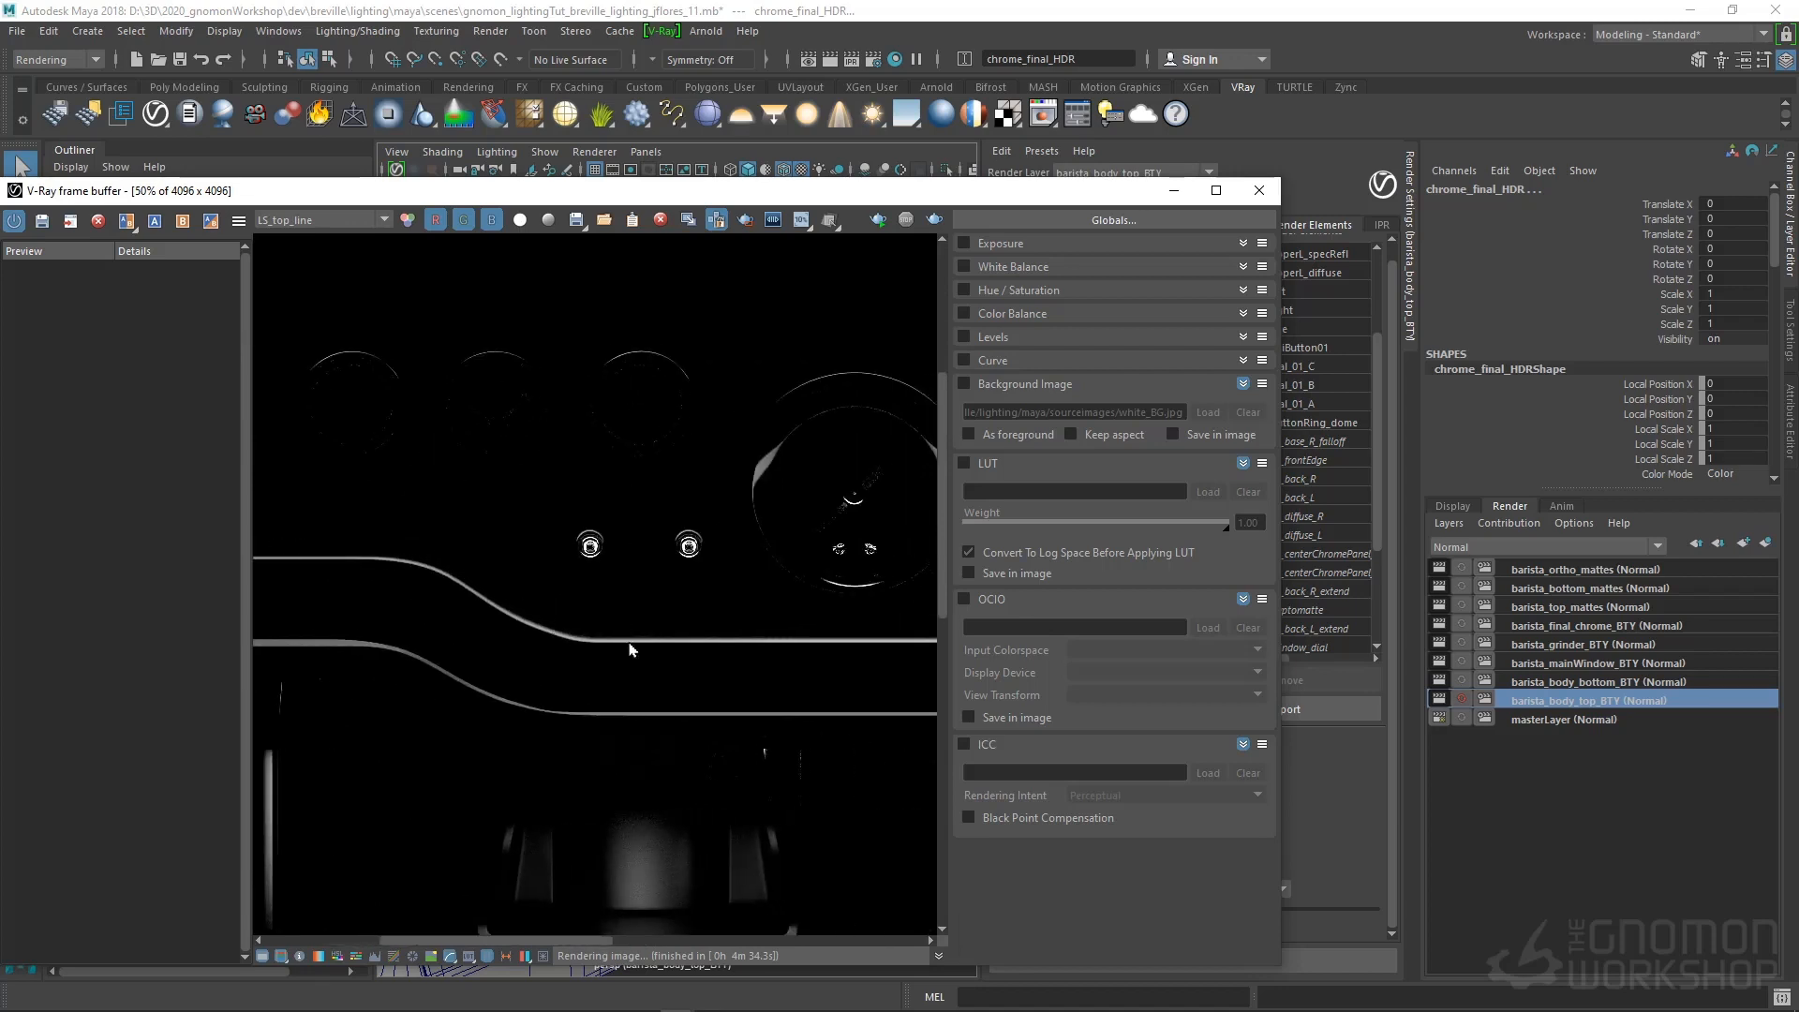
middle_click_drag(747, 638, 357, 657)
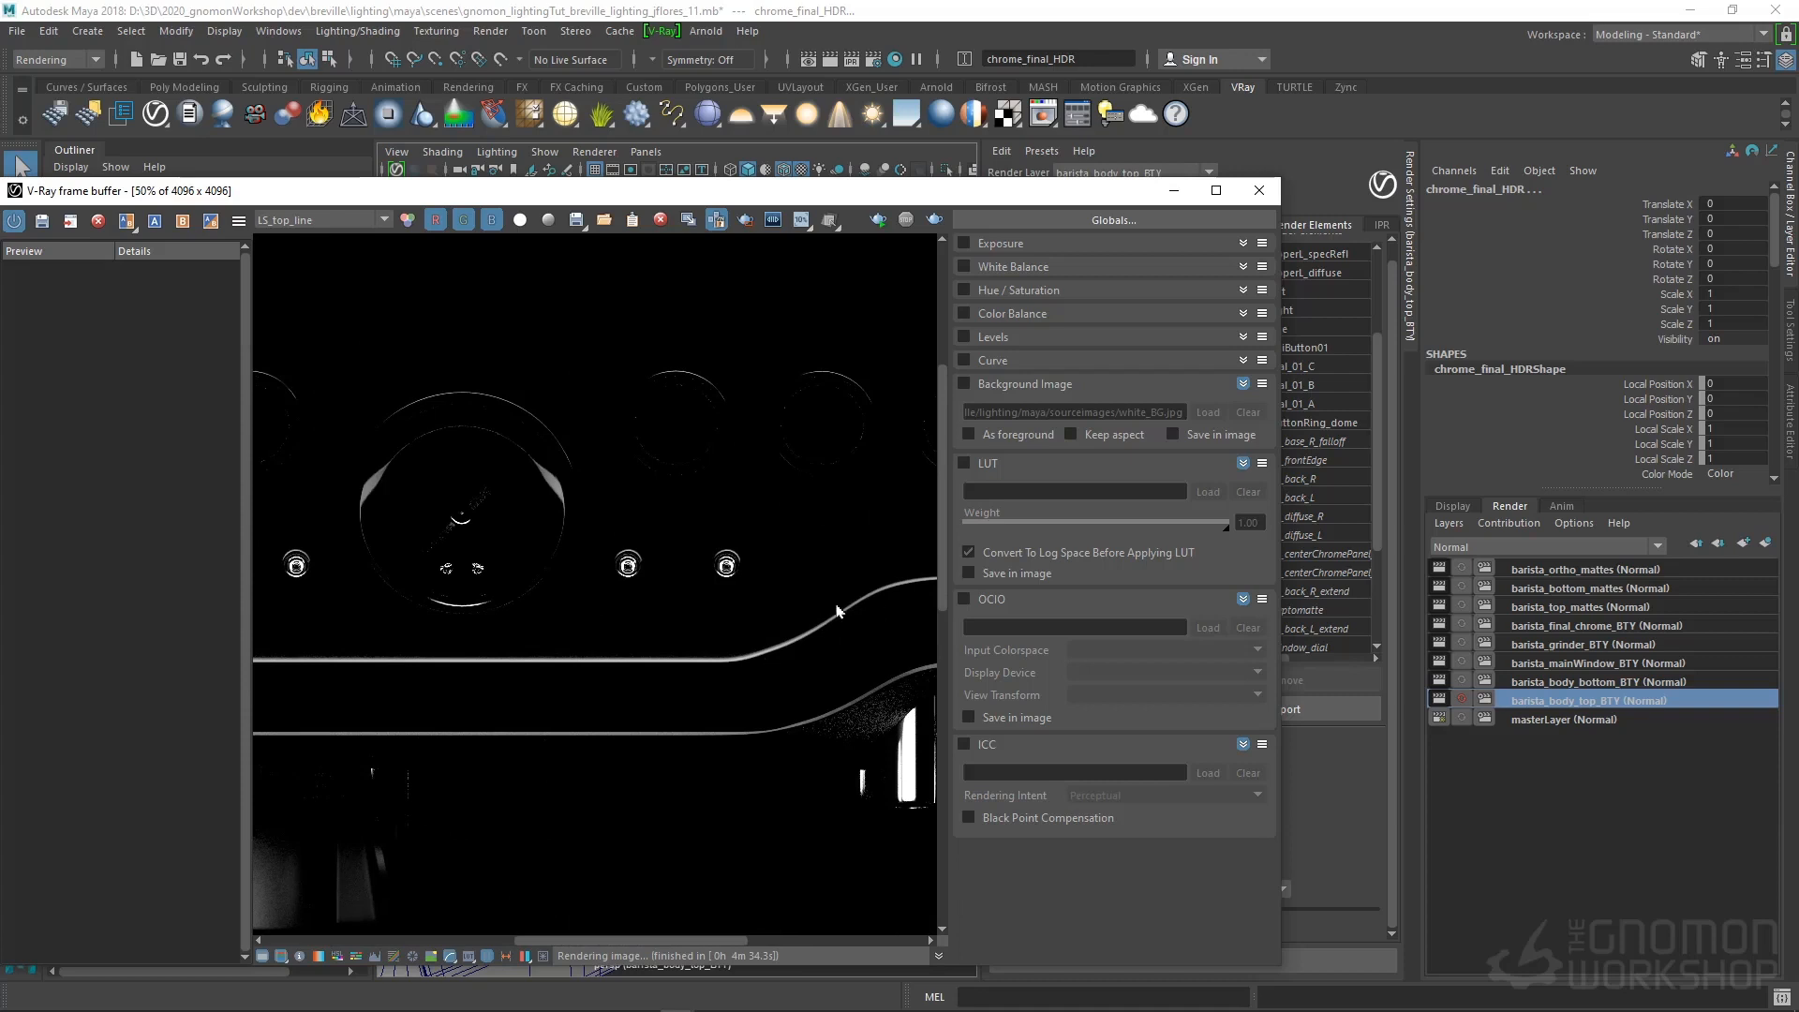
middle_click_drag(422, 399, 498, 409)
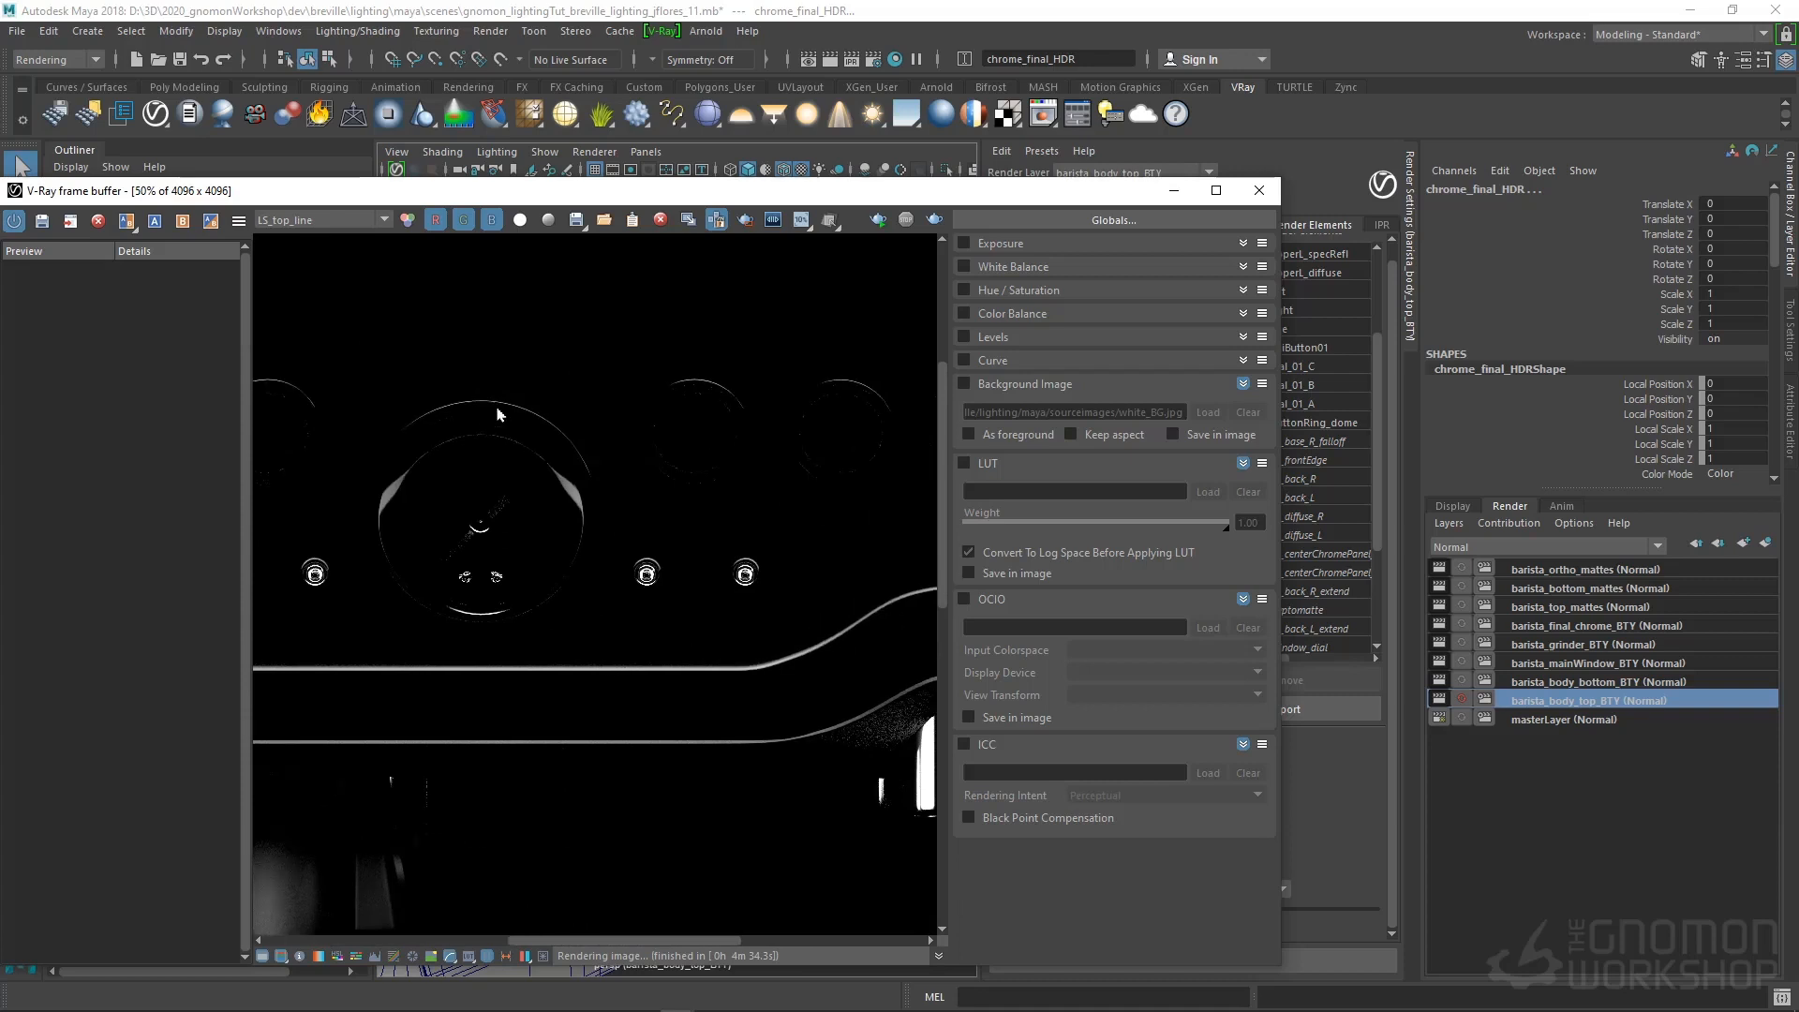
Switch the frame buffer back to the RGB color channel and close the frame buffer
left_click(317, 221)
scroll(313, 289, "up", 2)
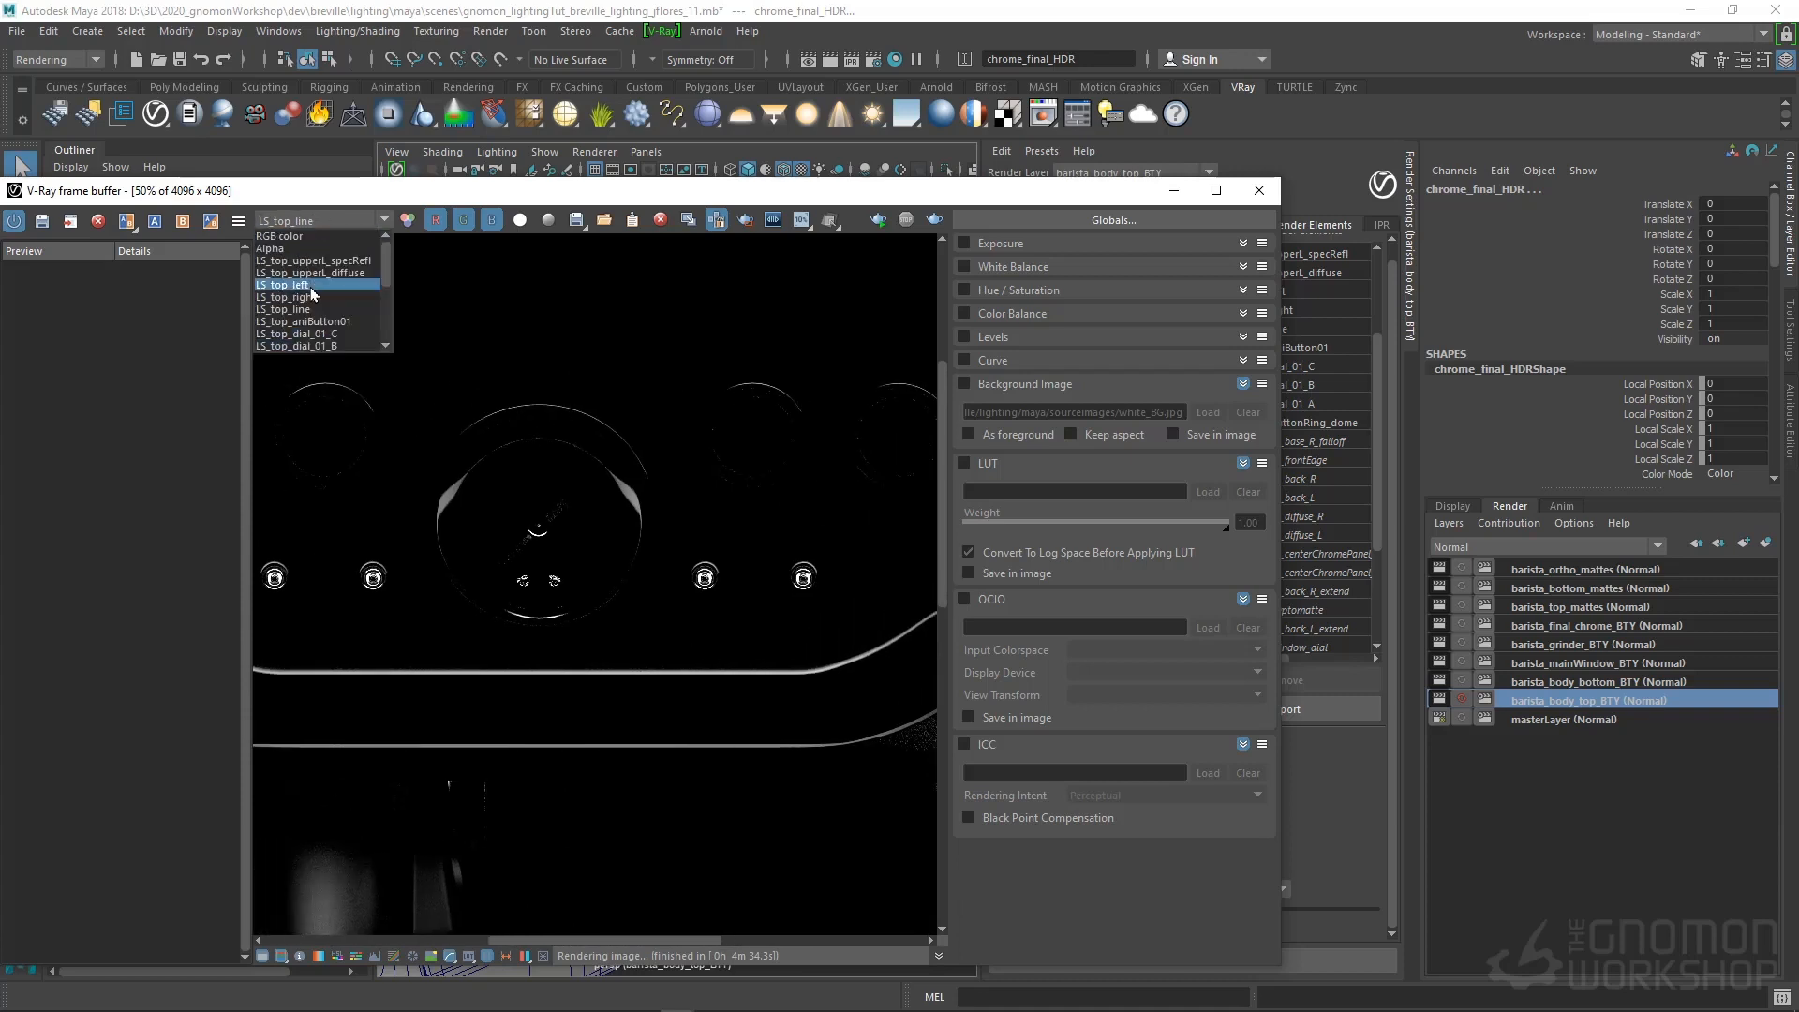
left_click(288, 239)
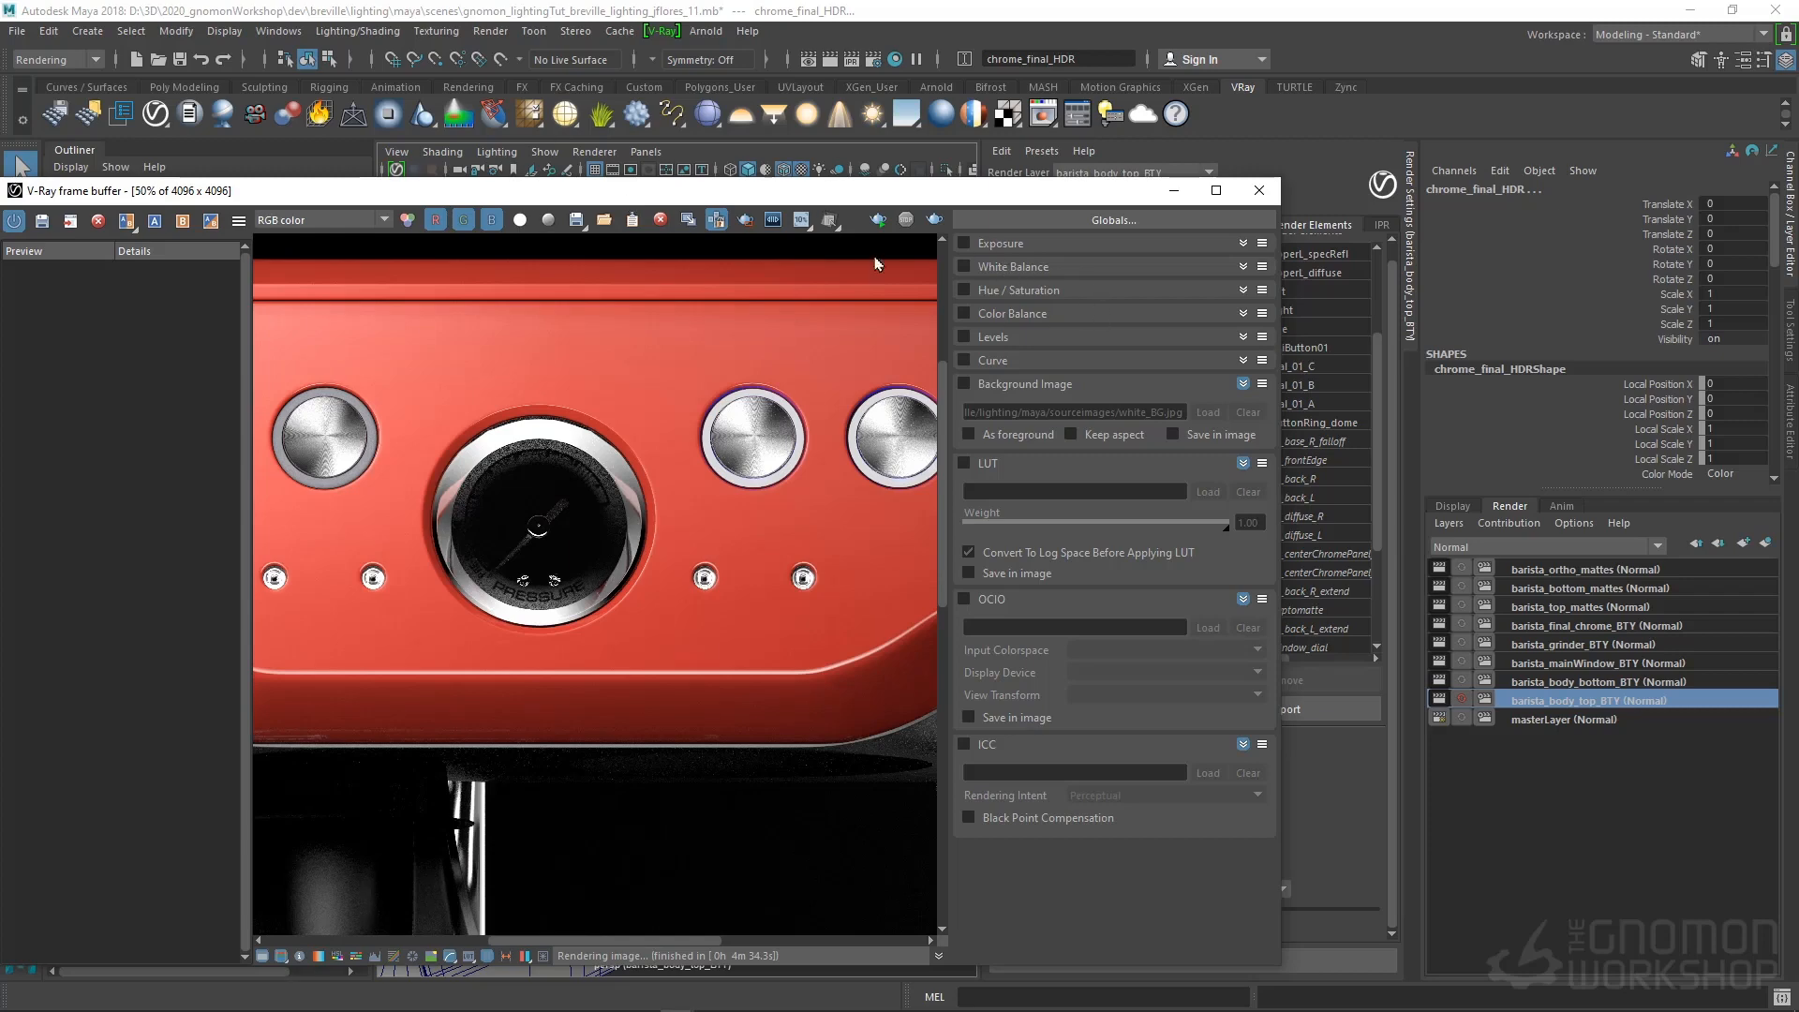
left_click_drag(506, 190, 647, 413)
left_click(1396, 414)
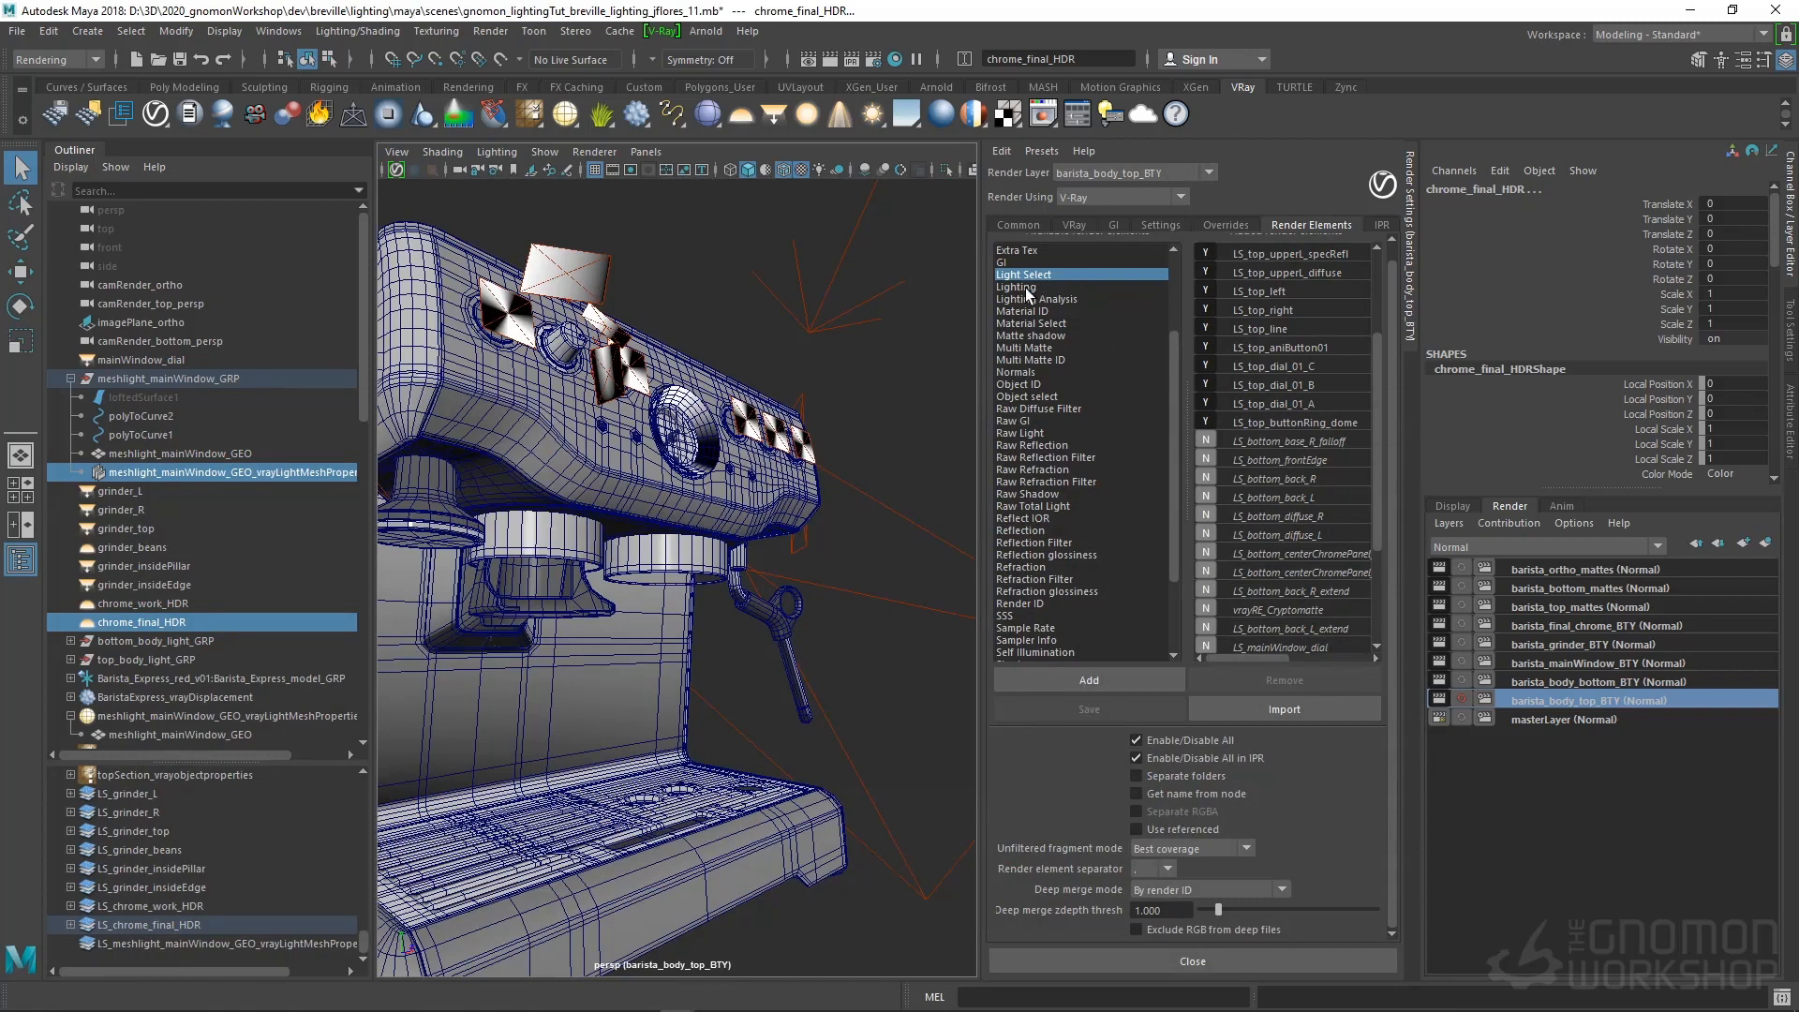
Add a new Light Select render element and locate it at the end of the active elements list
left_click(1059, 678)
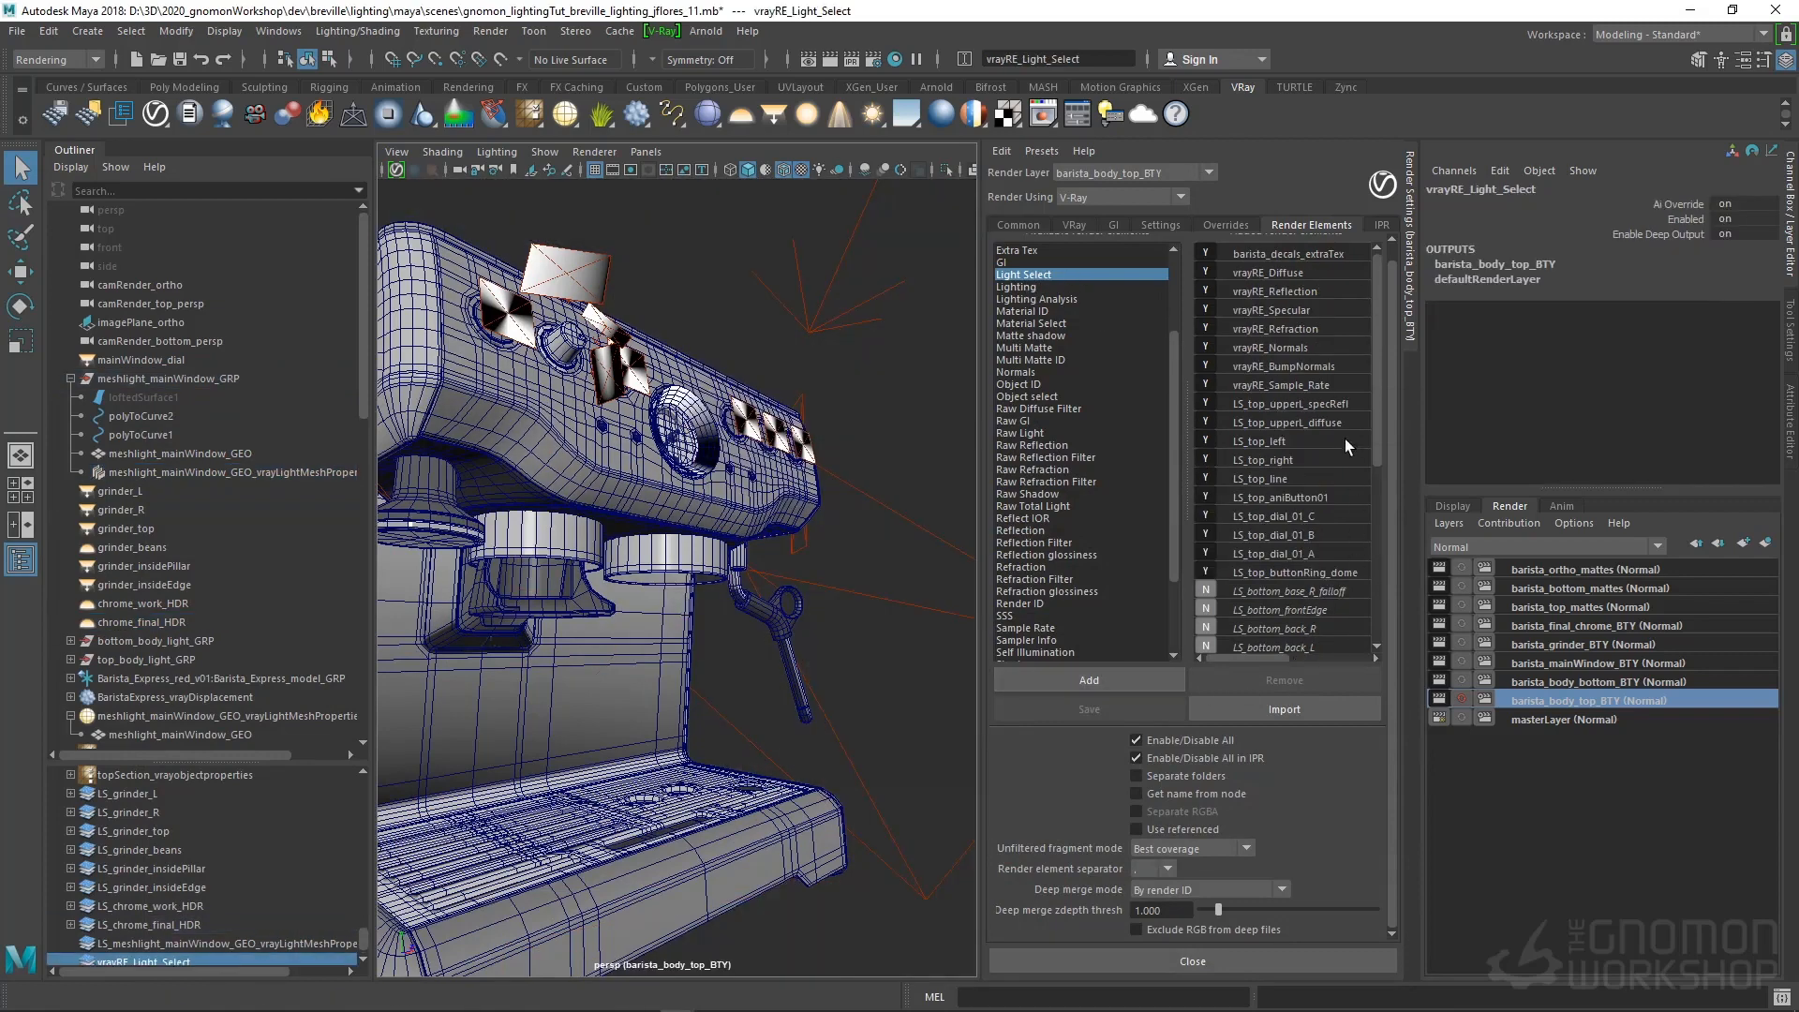
left_click_drag(1375, 373, 1377, 600)
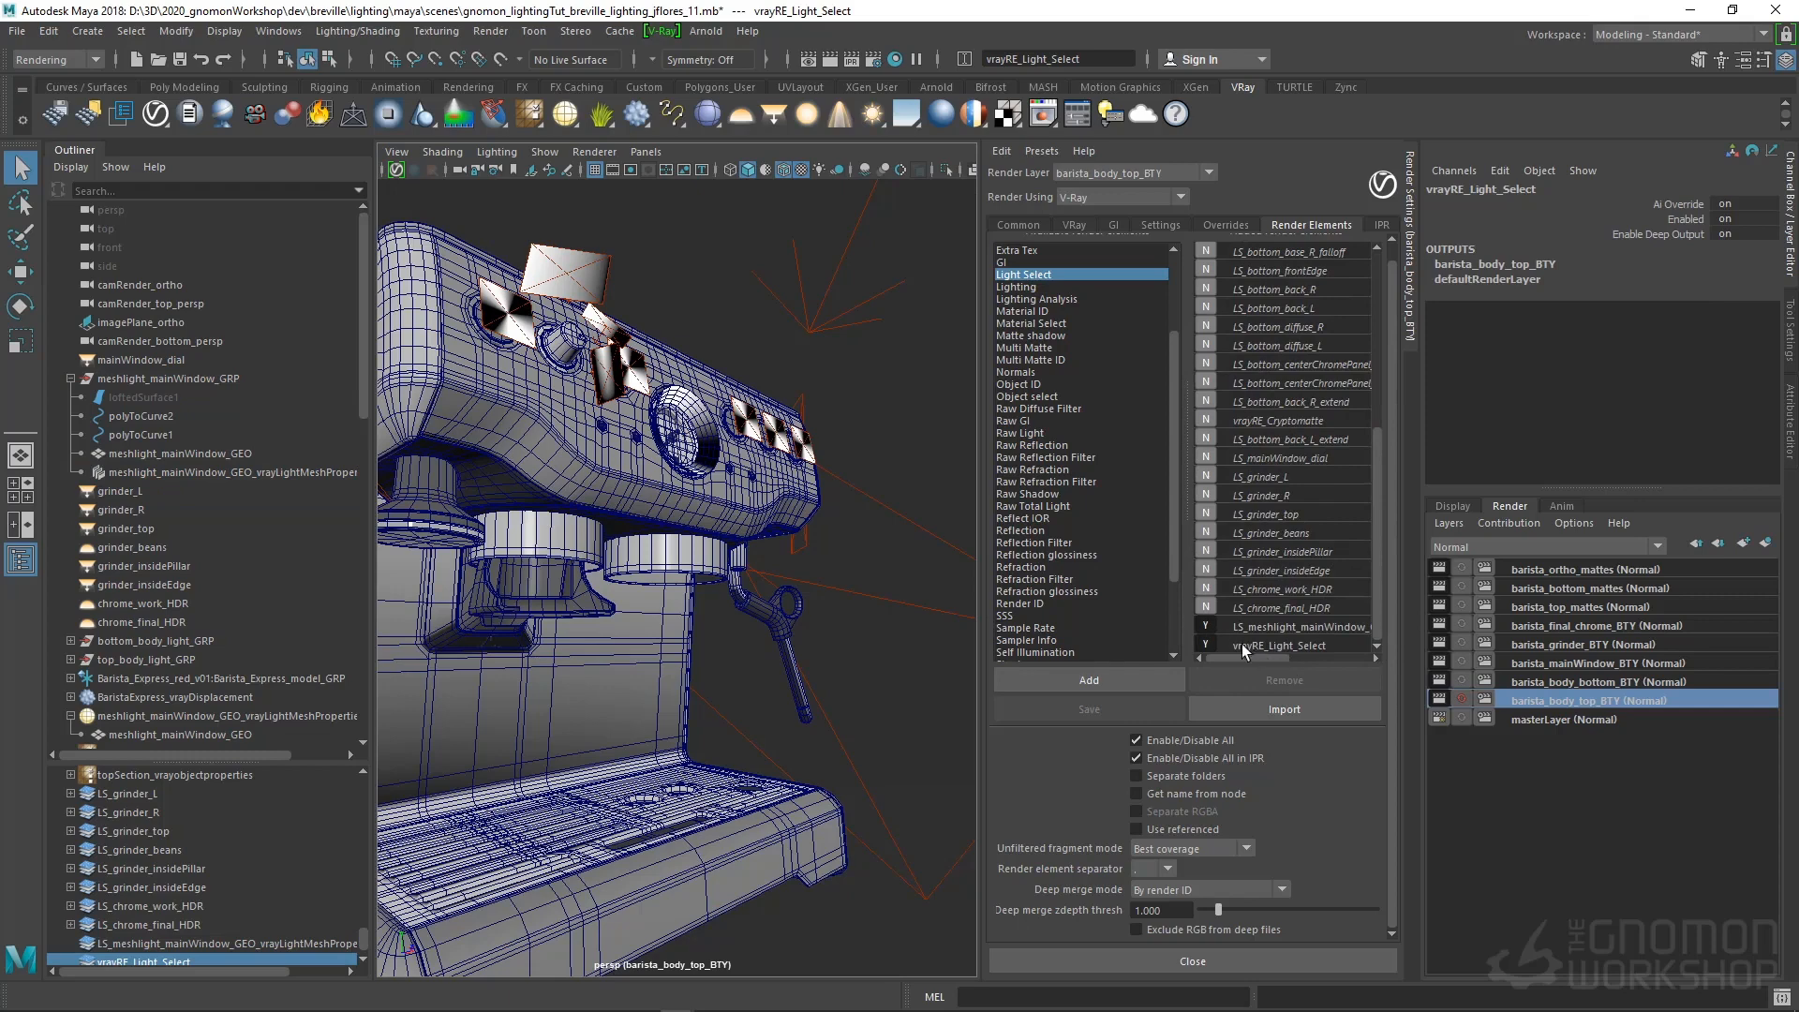
left_click(1251, 646)
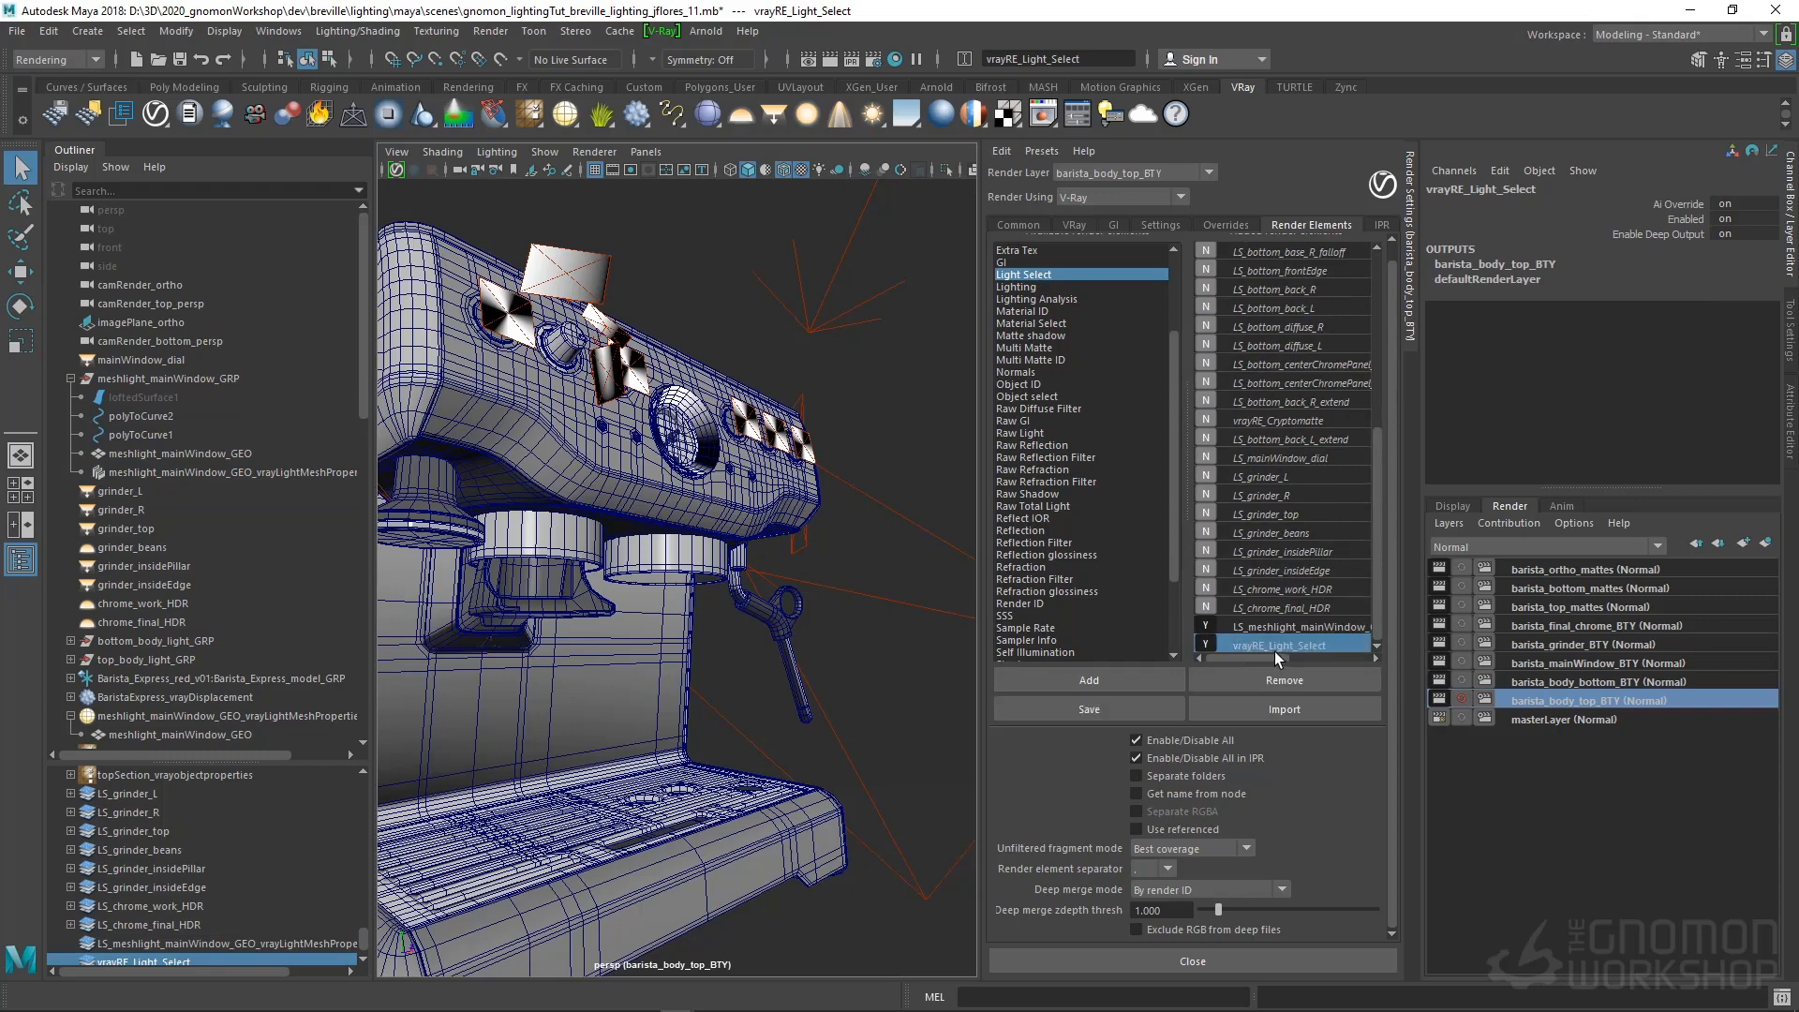
left_click(1275, 646, "ctrl")
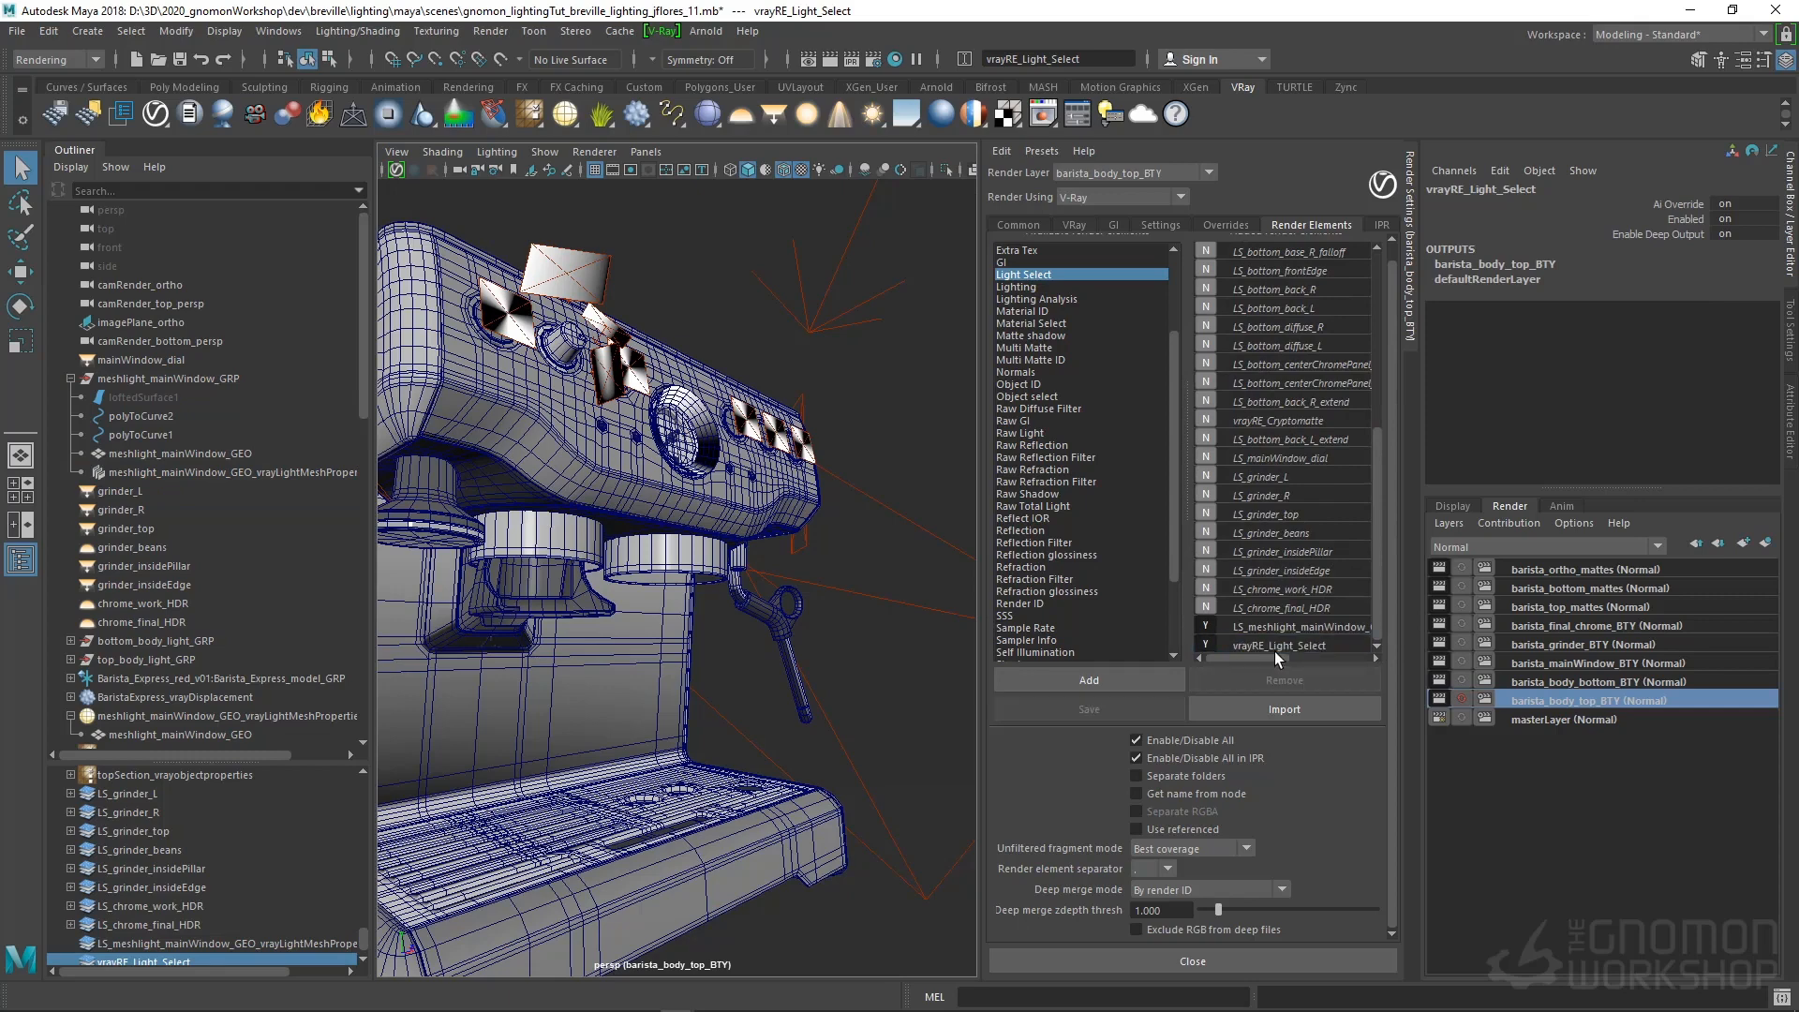
Rename the new Light Select render element as LS_nameoflight and show its attributes
double_click(1284, 644)
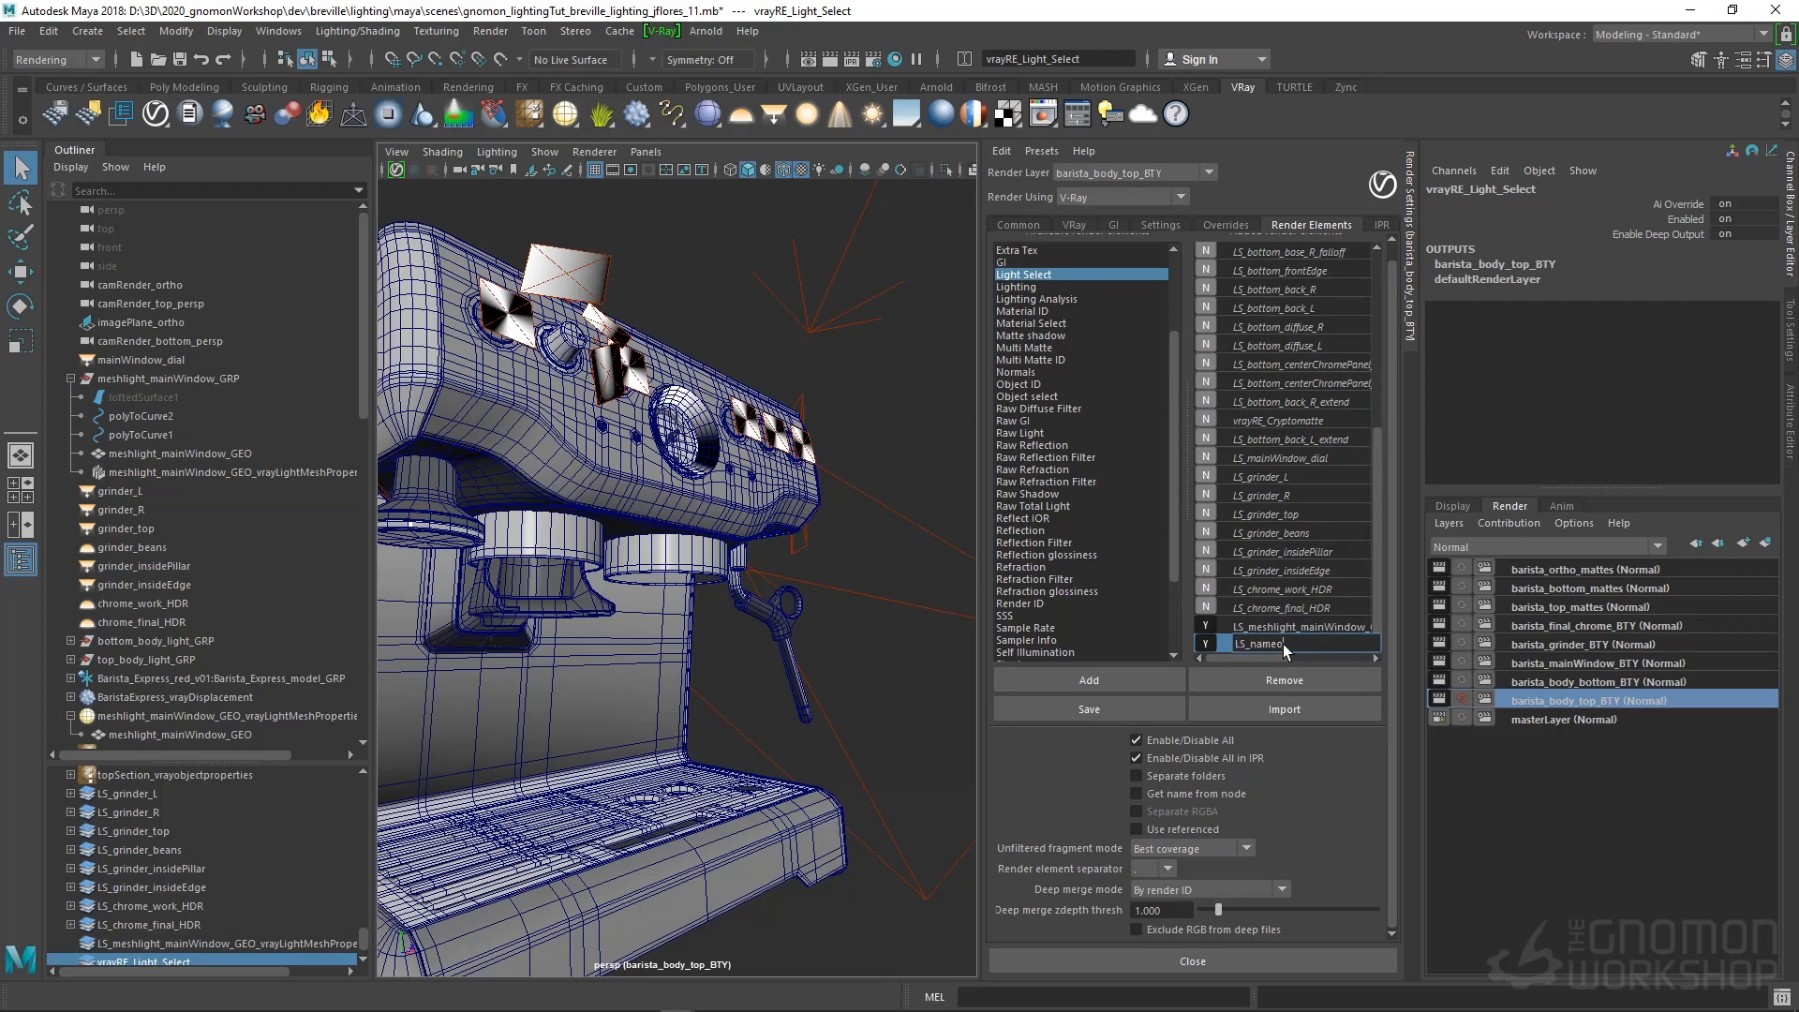
type("LS_nameoflight")
key("Return")
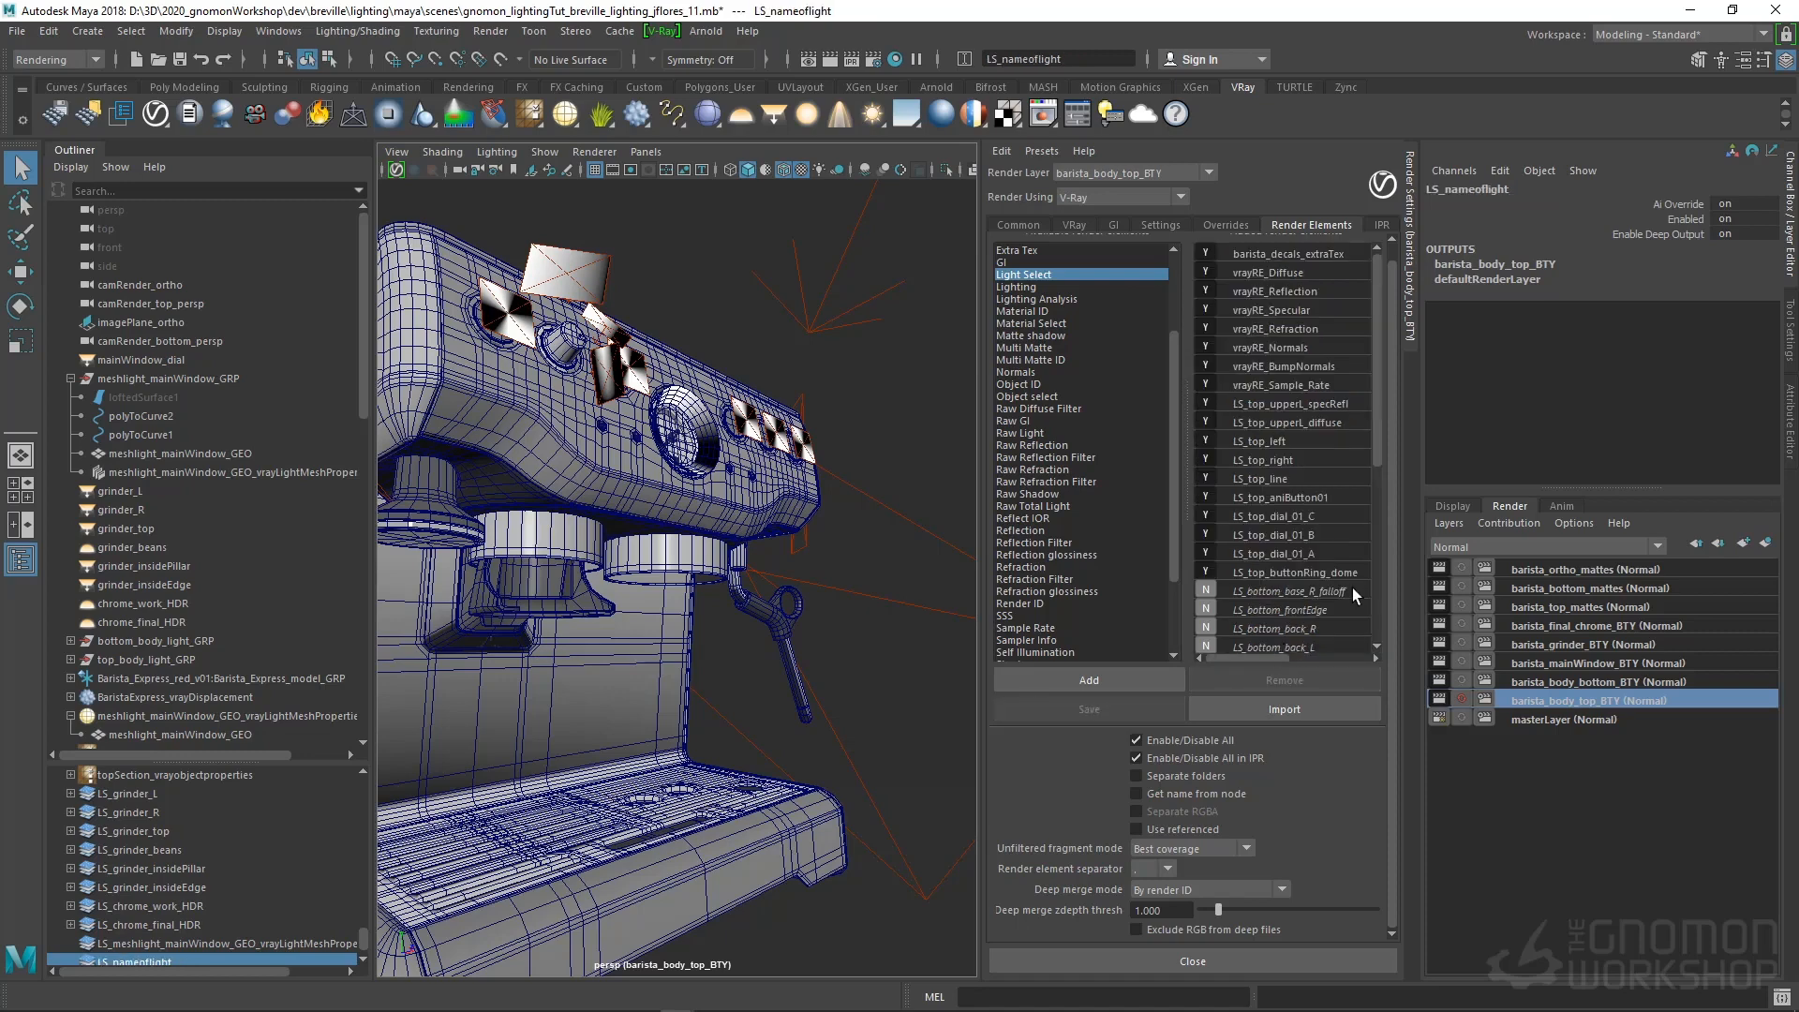
scroll(1363, 555, "down", 6)
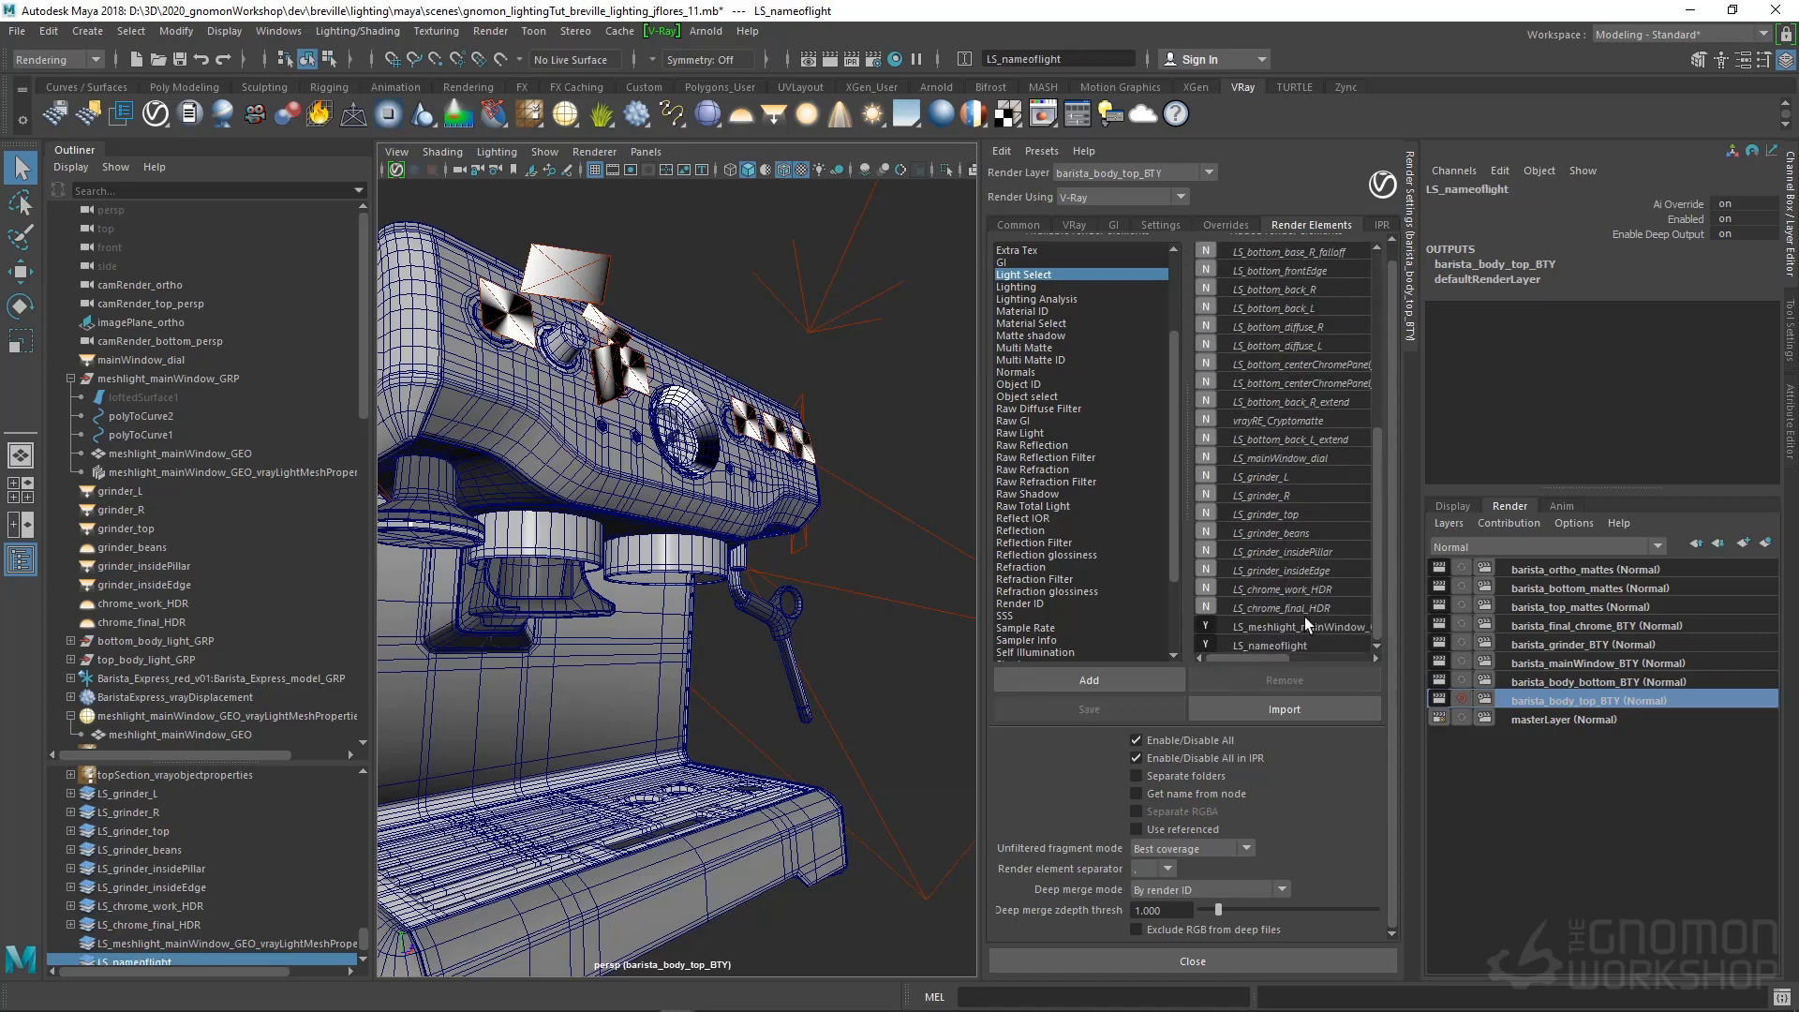
left_click(1267, 647)
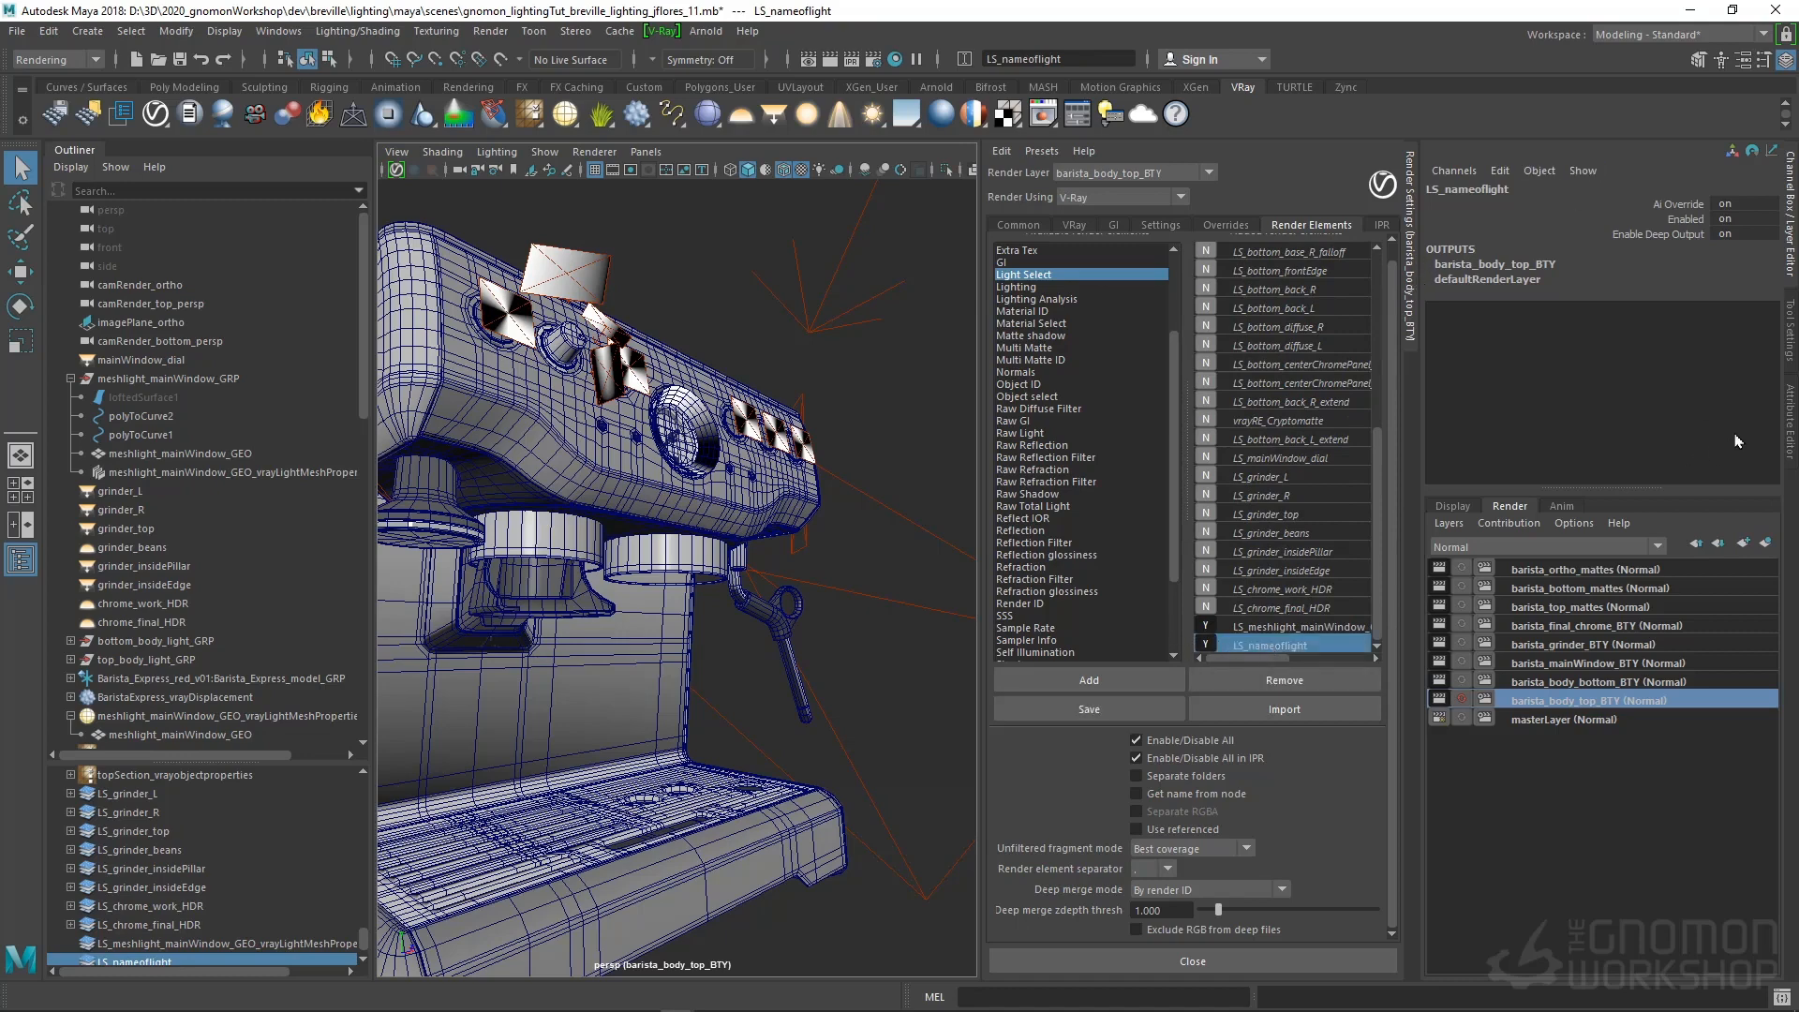
left_click(1788, 424)
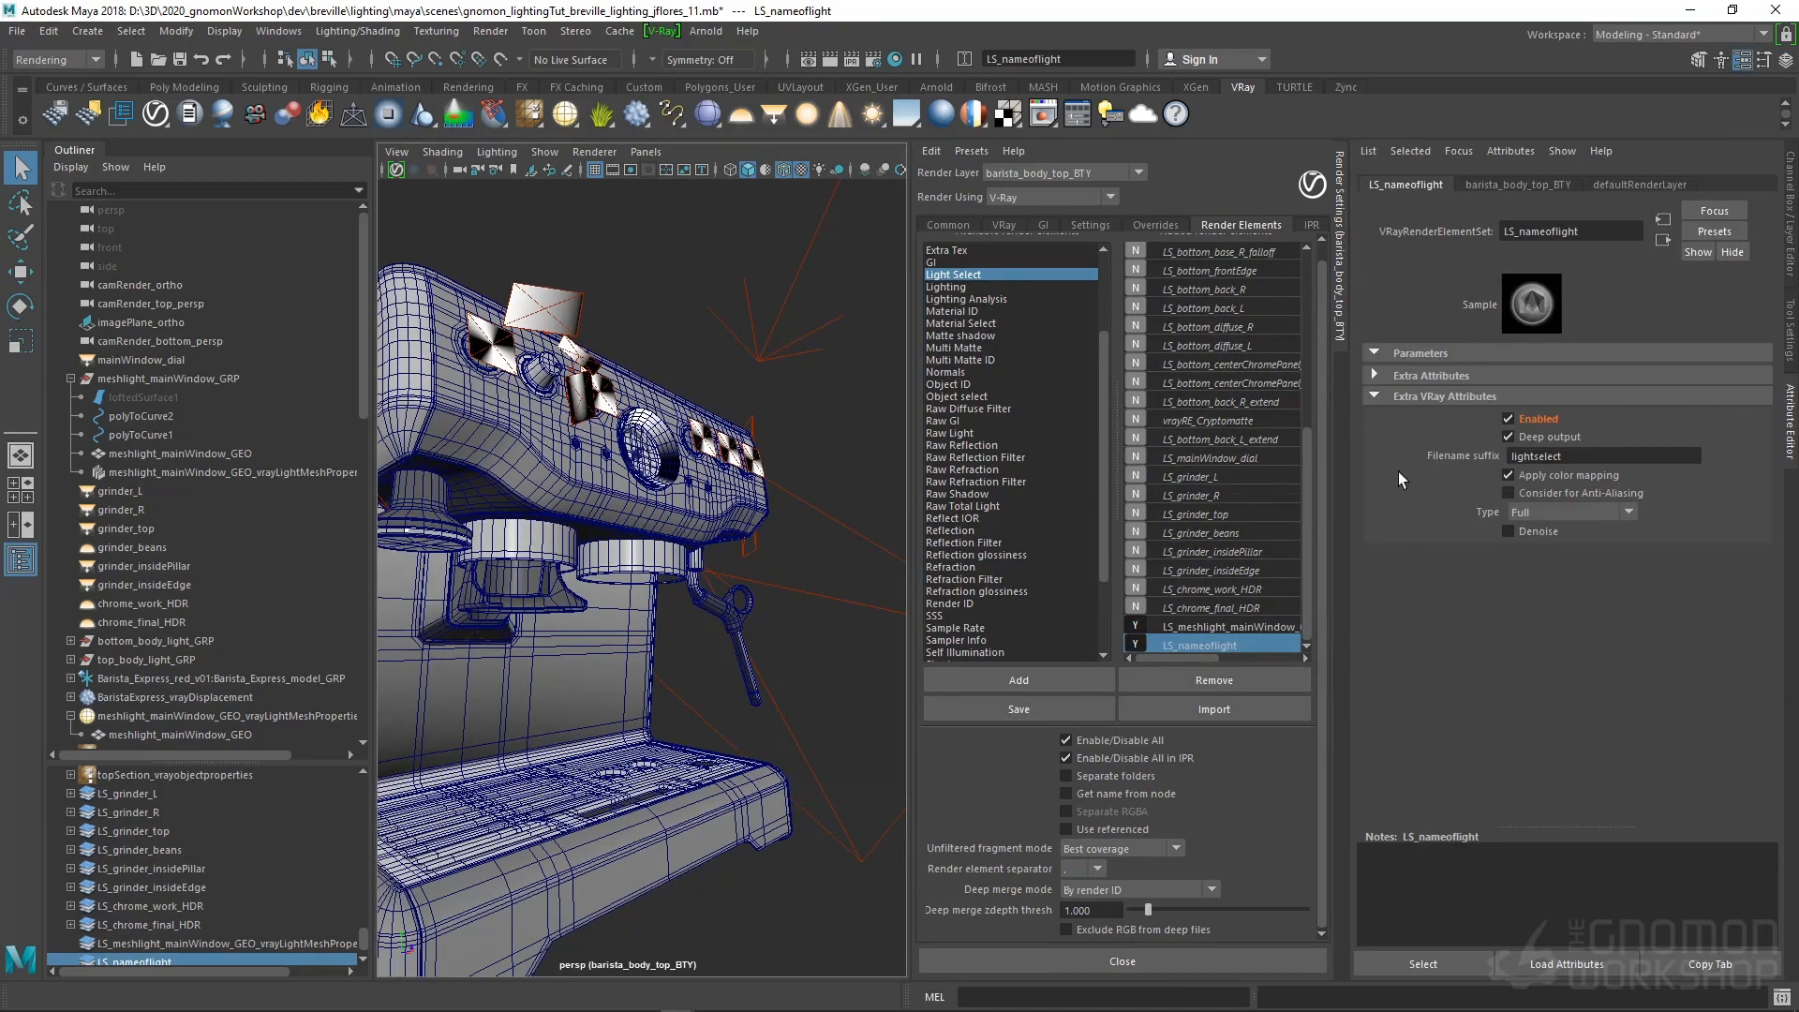
Try to copy the LS_nameoflight element's name into its filename suffix
double_click(1200, 645)
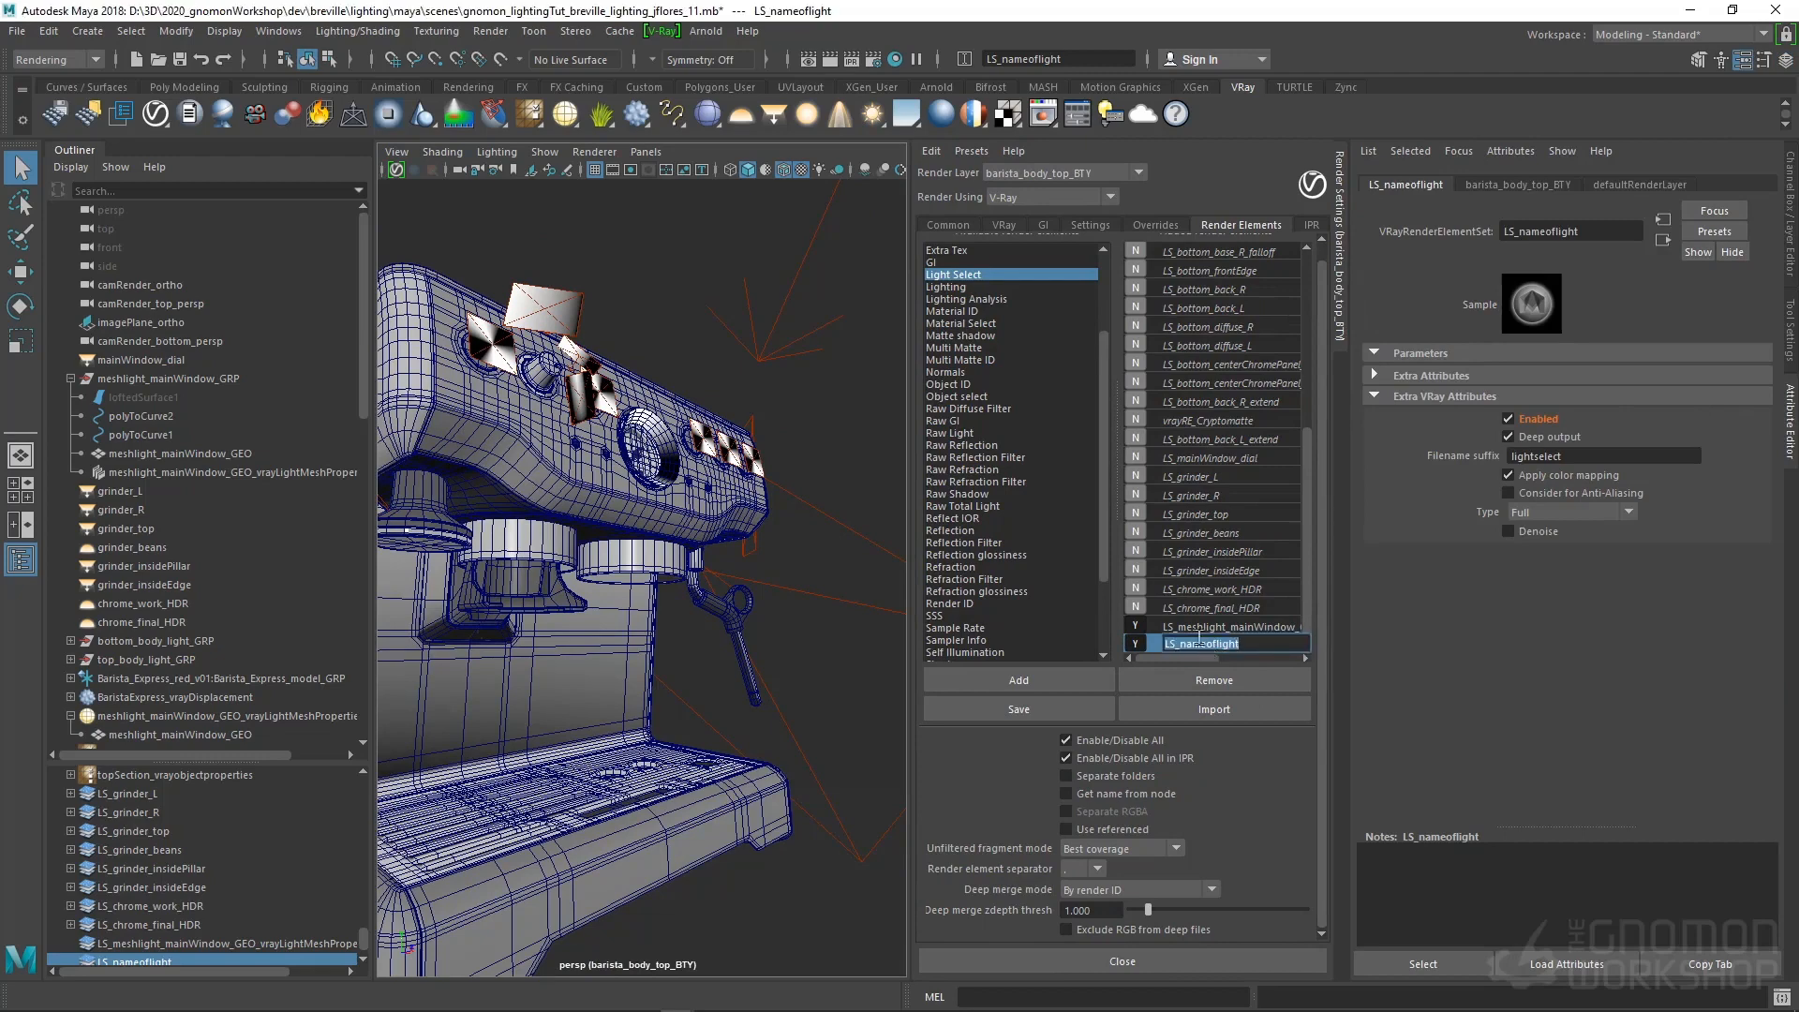
double_click(1602, 456)
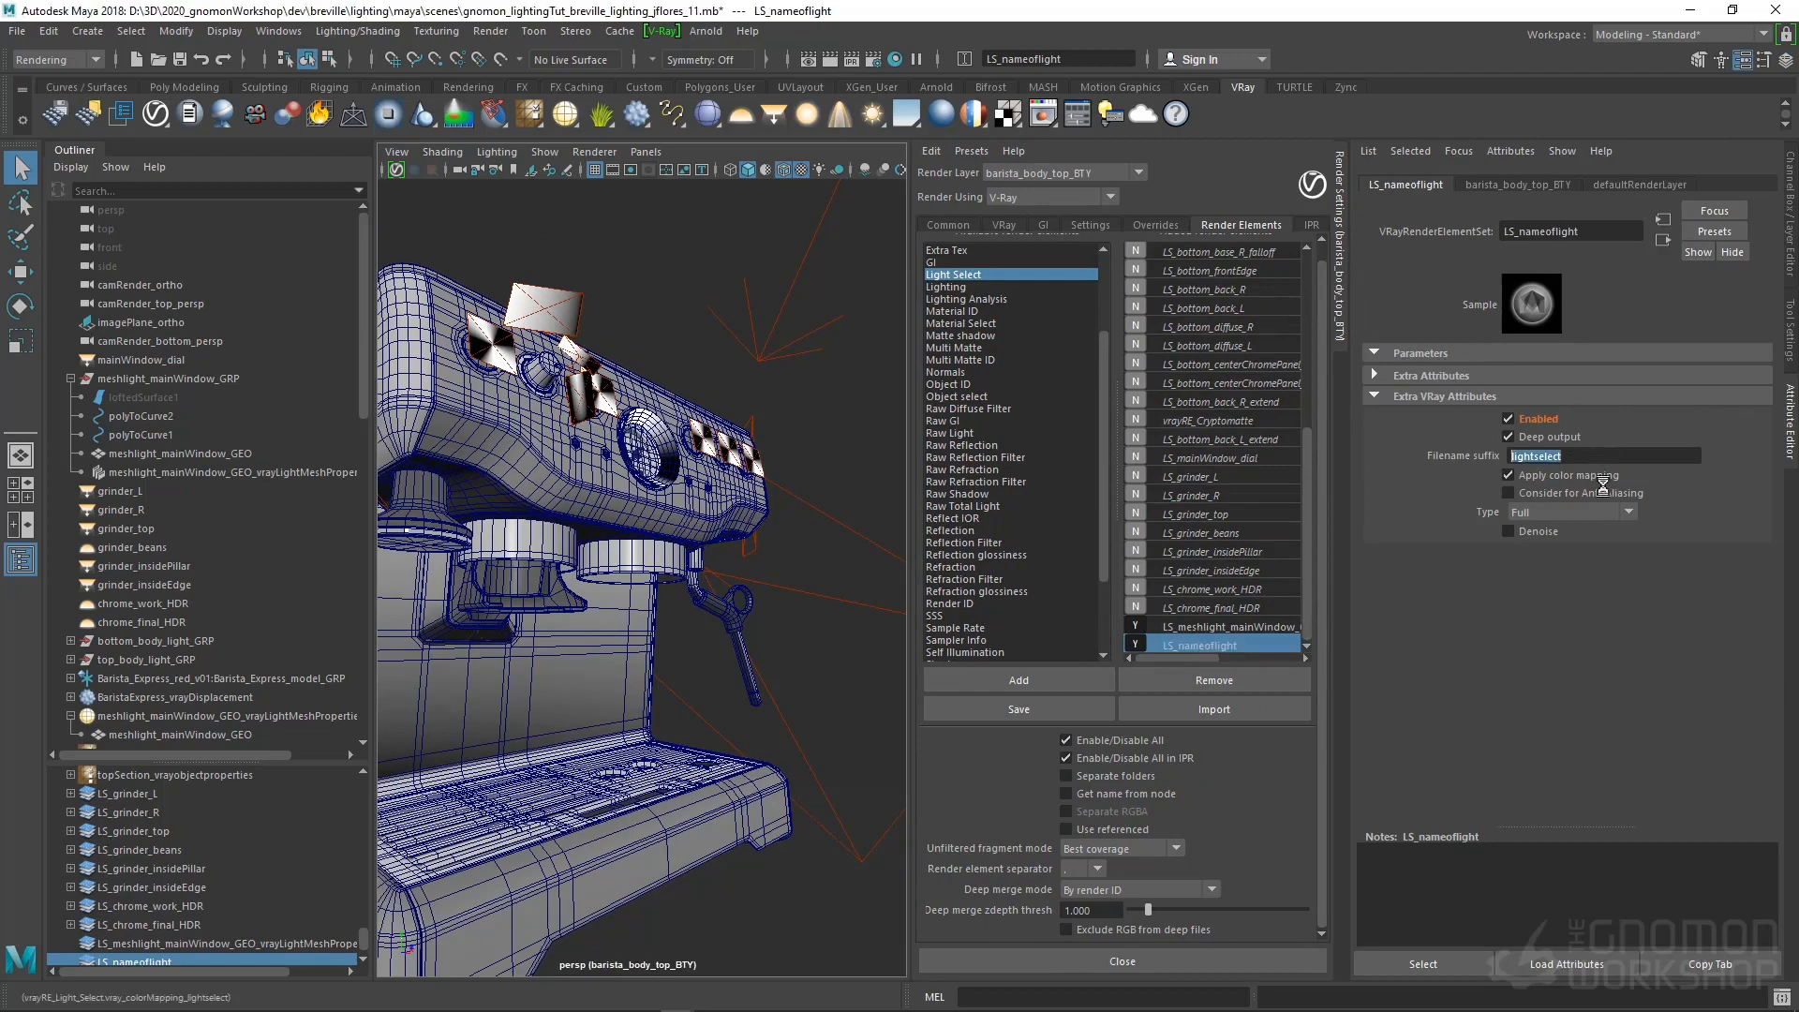
scroll(1230, 564, "down", 5)
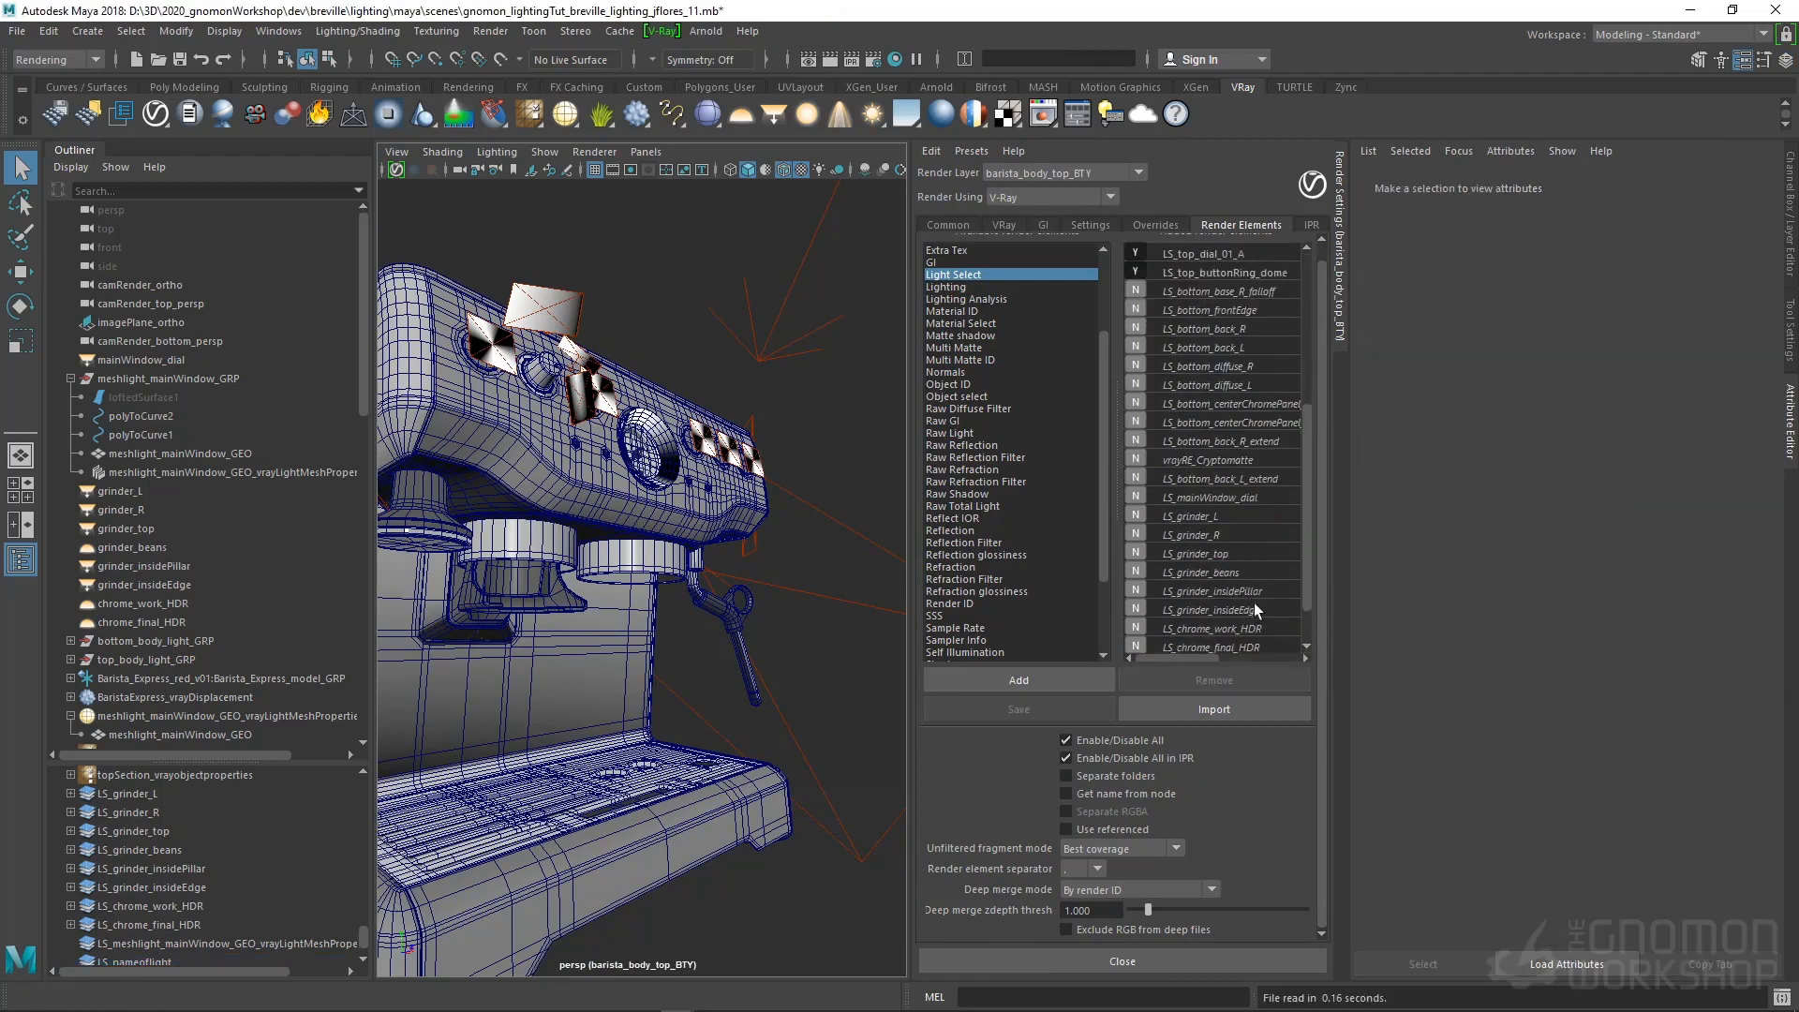
Remove the accidentally pasted pasted__LS_bottom_frontEdge element from the active render elements list
scroll(1254, 611, "down", 1)
left_click(1205, 646)
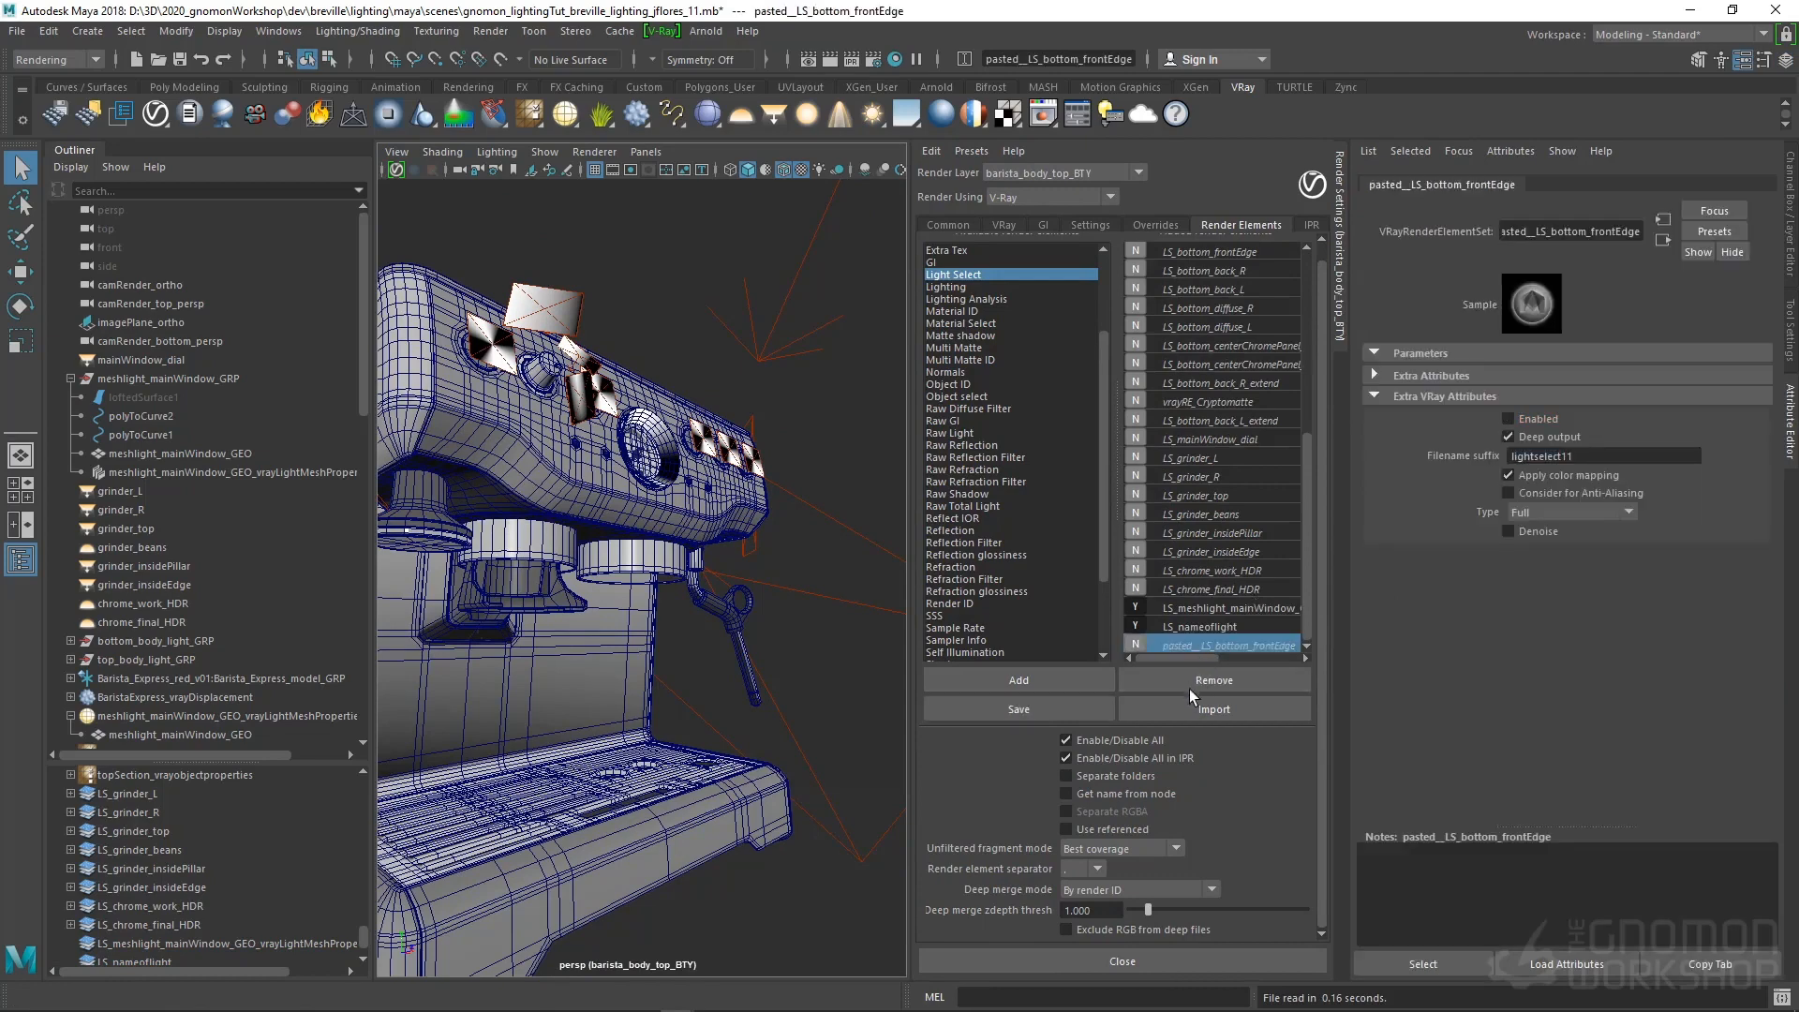
key("ctrl+z")
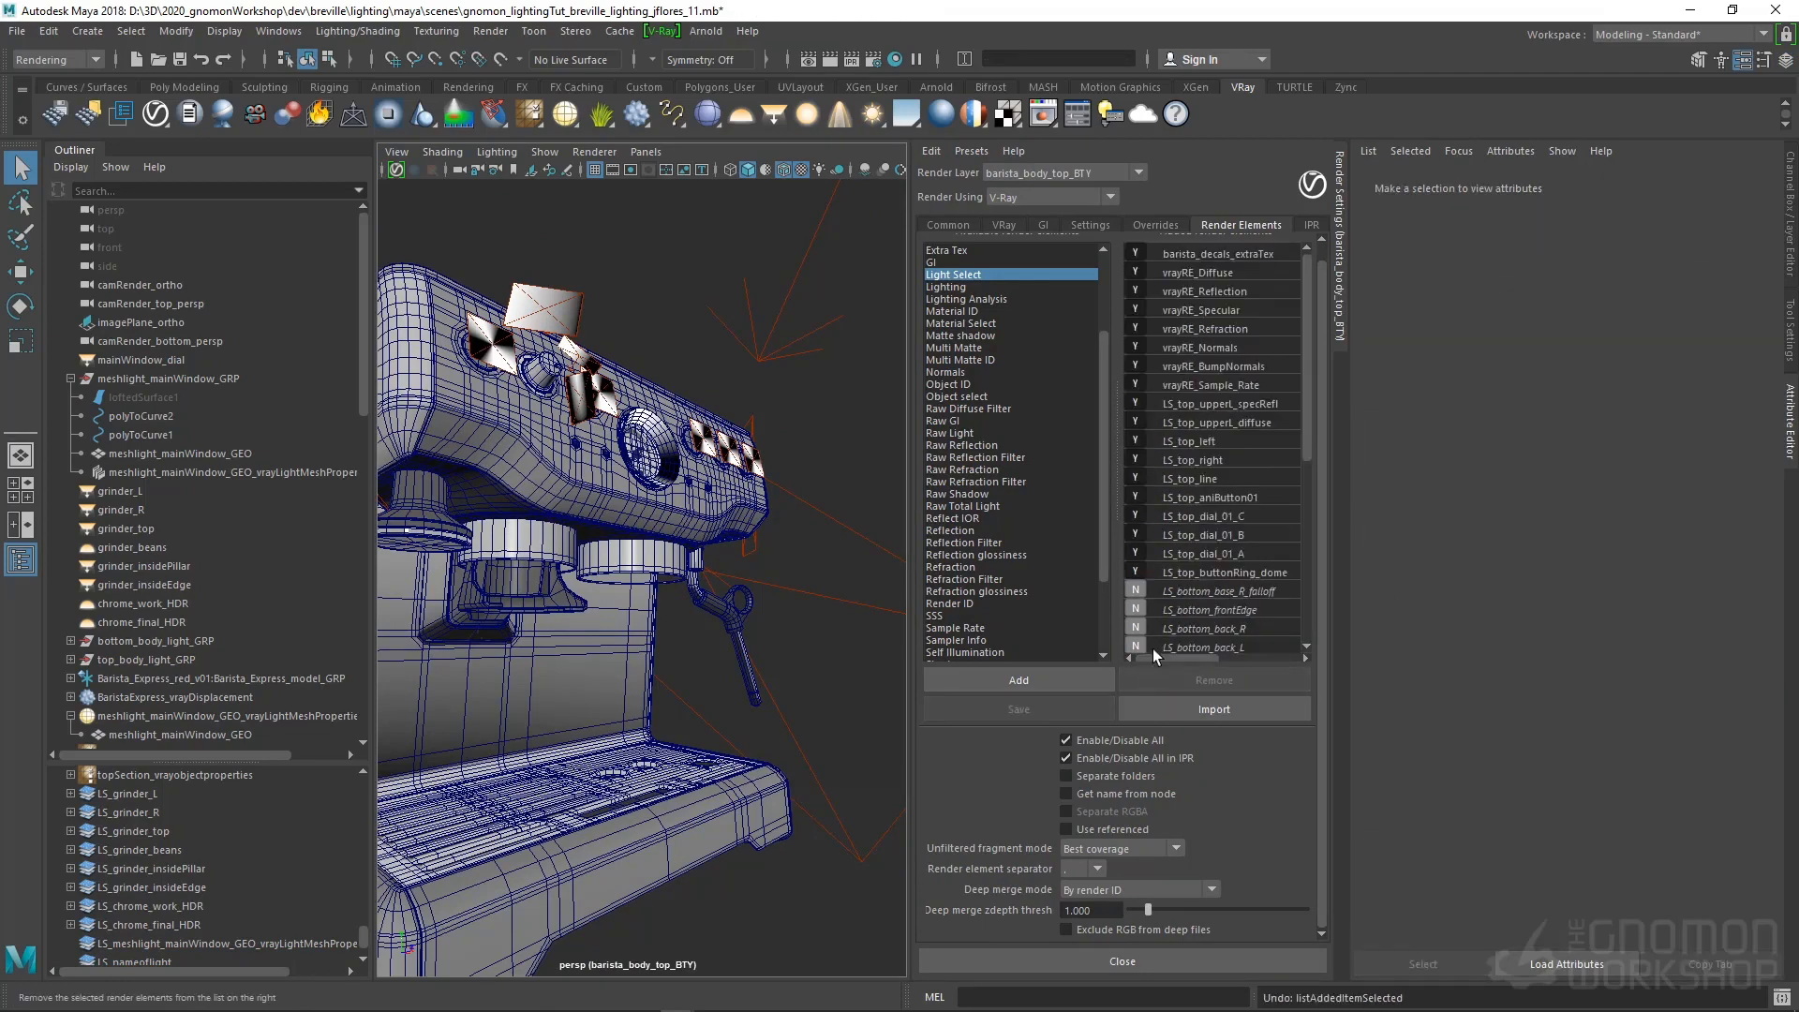
scroll(1246, 539, "up", 2)
scroll(1245, 543, "down", 2)
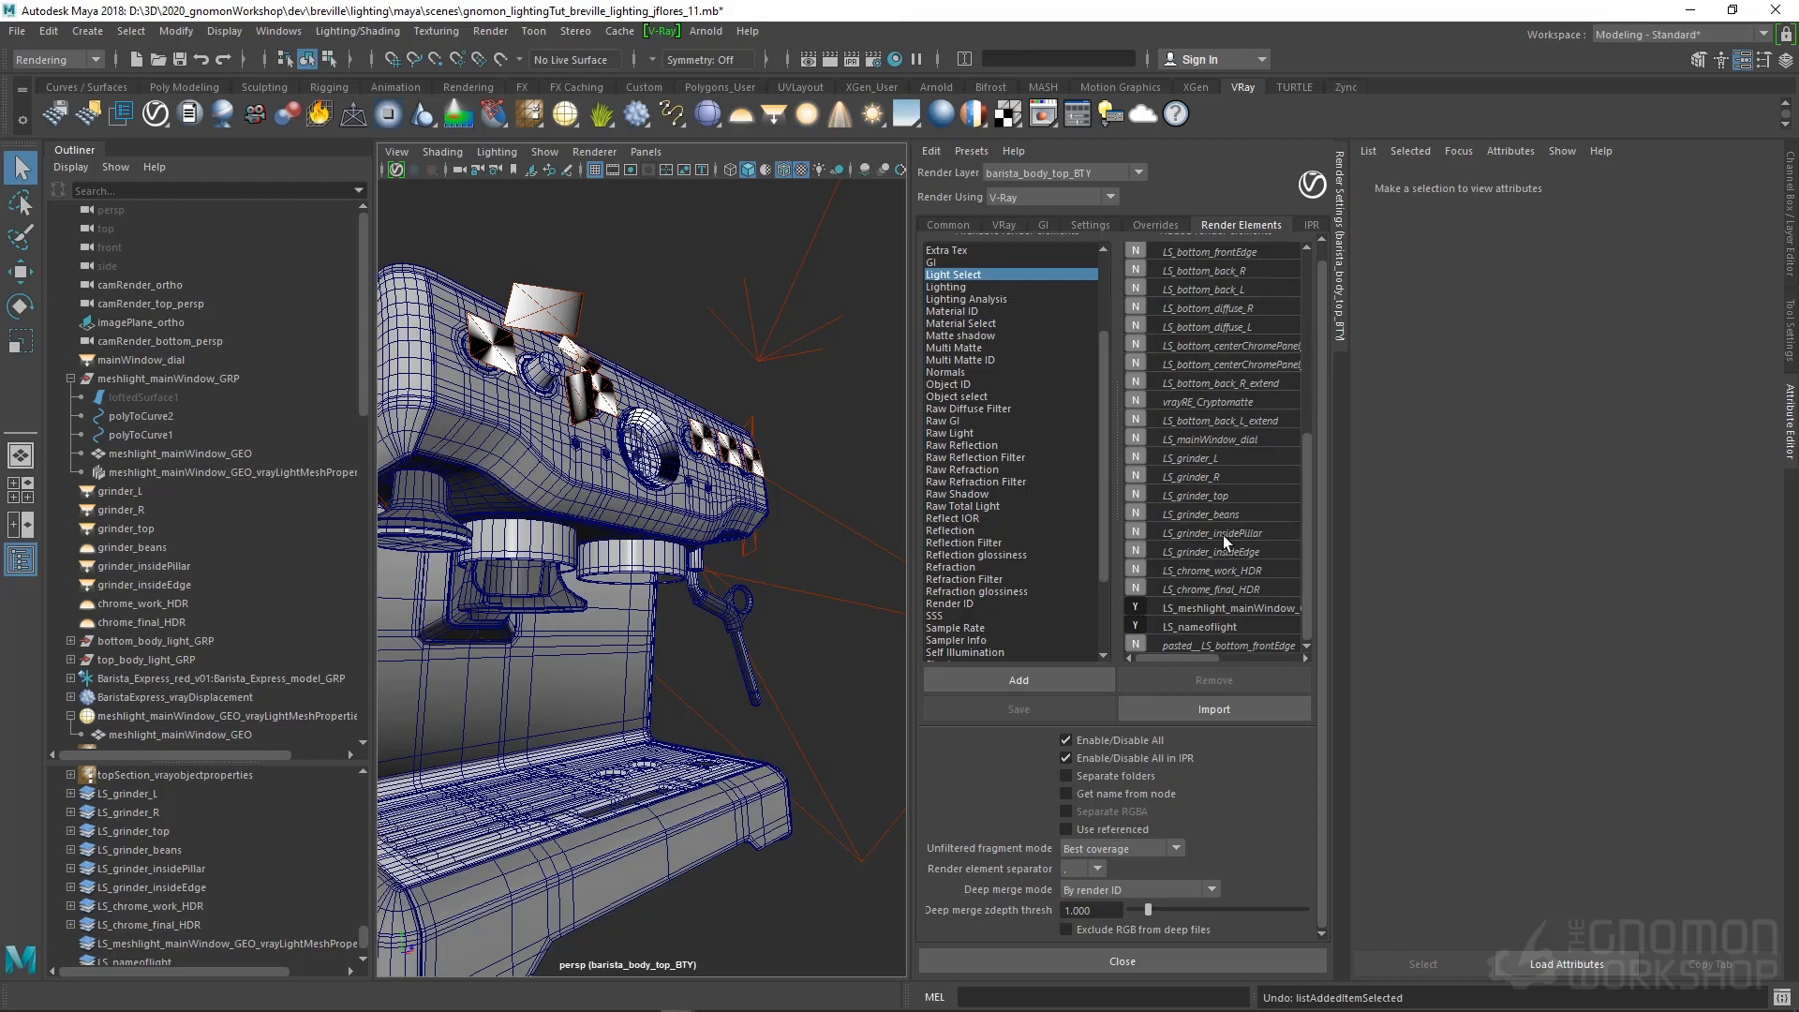
key("ctrl+z")
key("ctrl+z")
scroll(1252, 494, "down", 4)
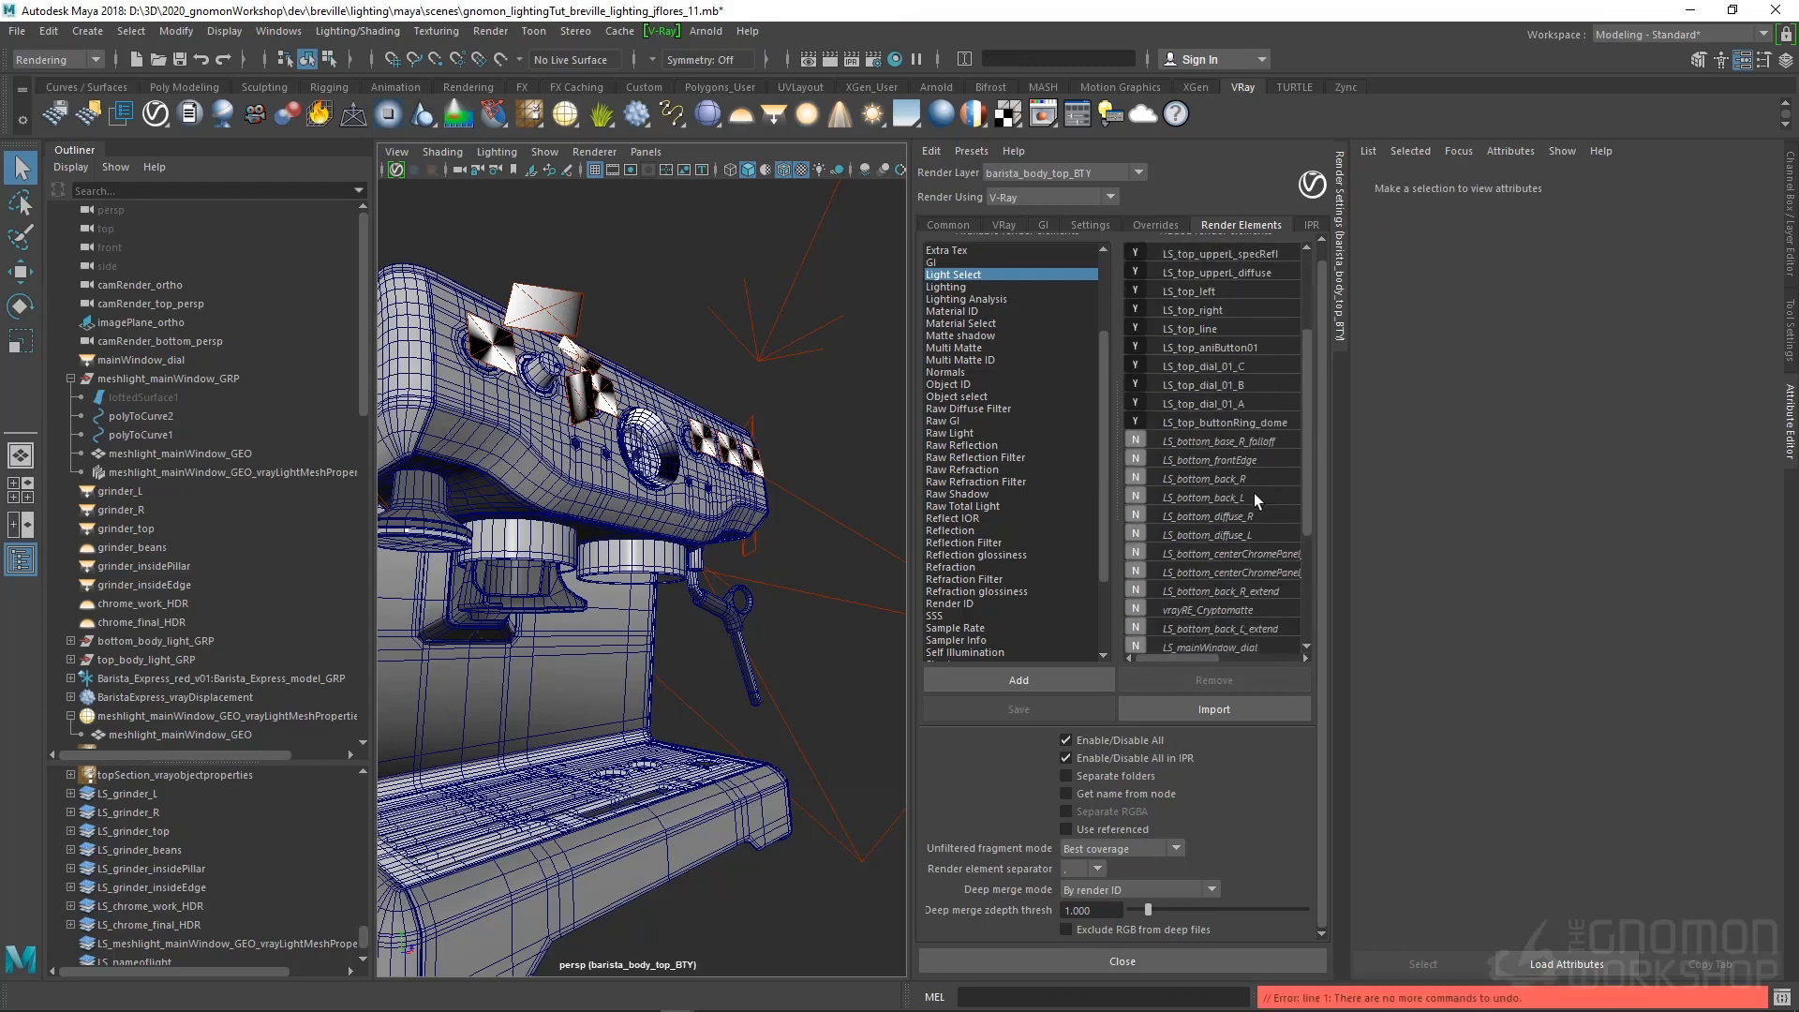
scroll(1251, 524, "down", 5)
left_click(1234, 644)
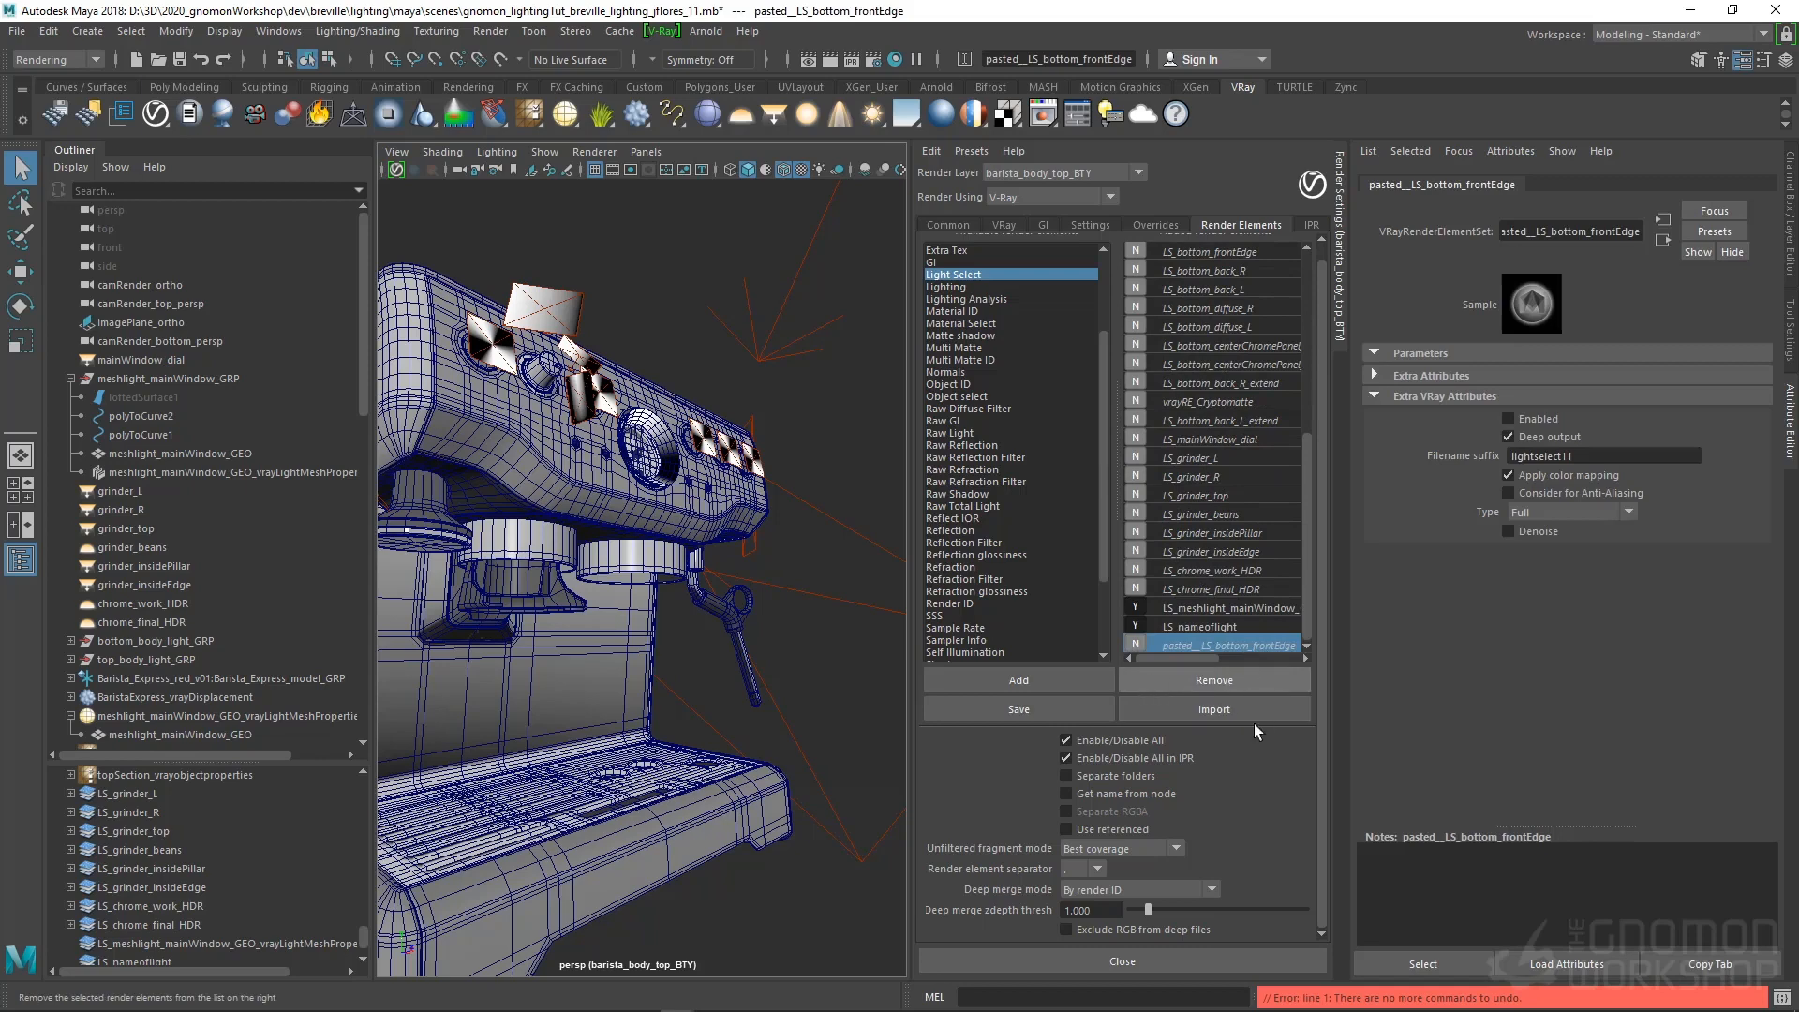
left_click(1235, 681)
scroll(1307, 453, "down", 6)
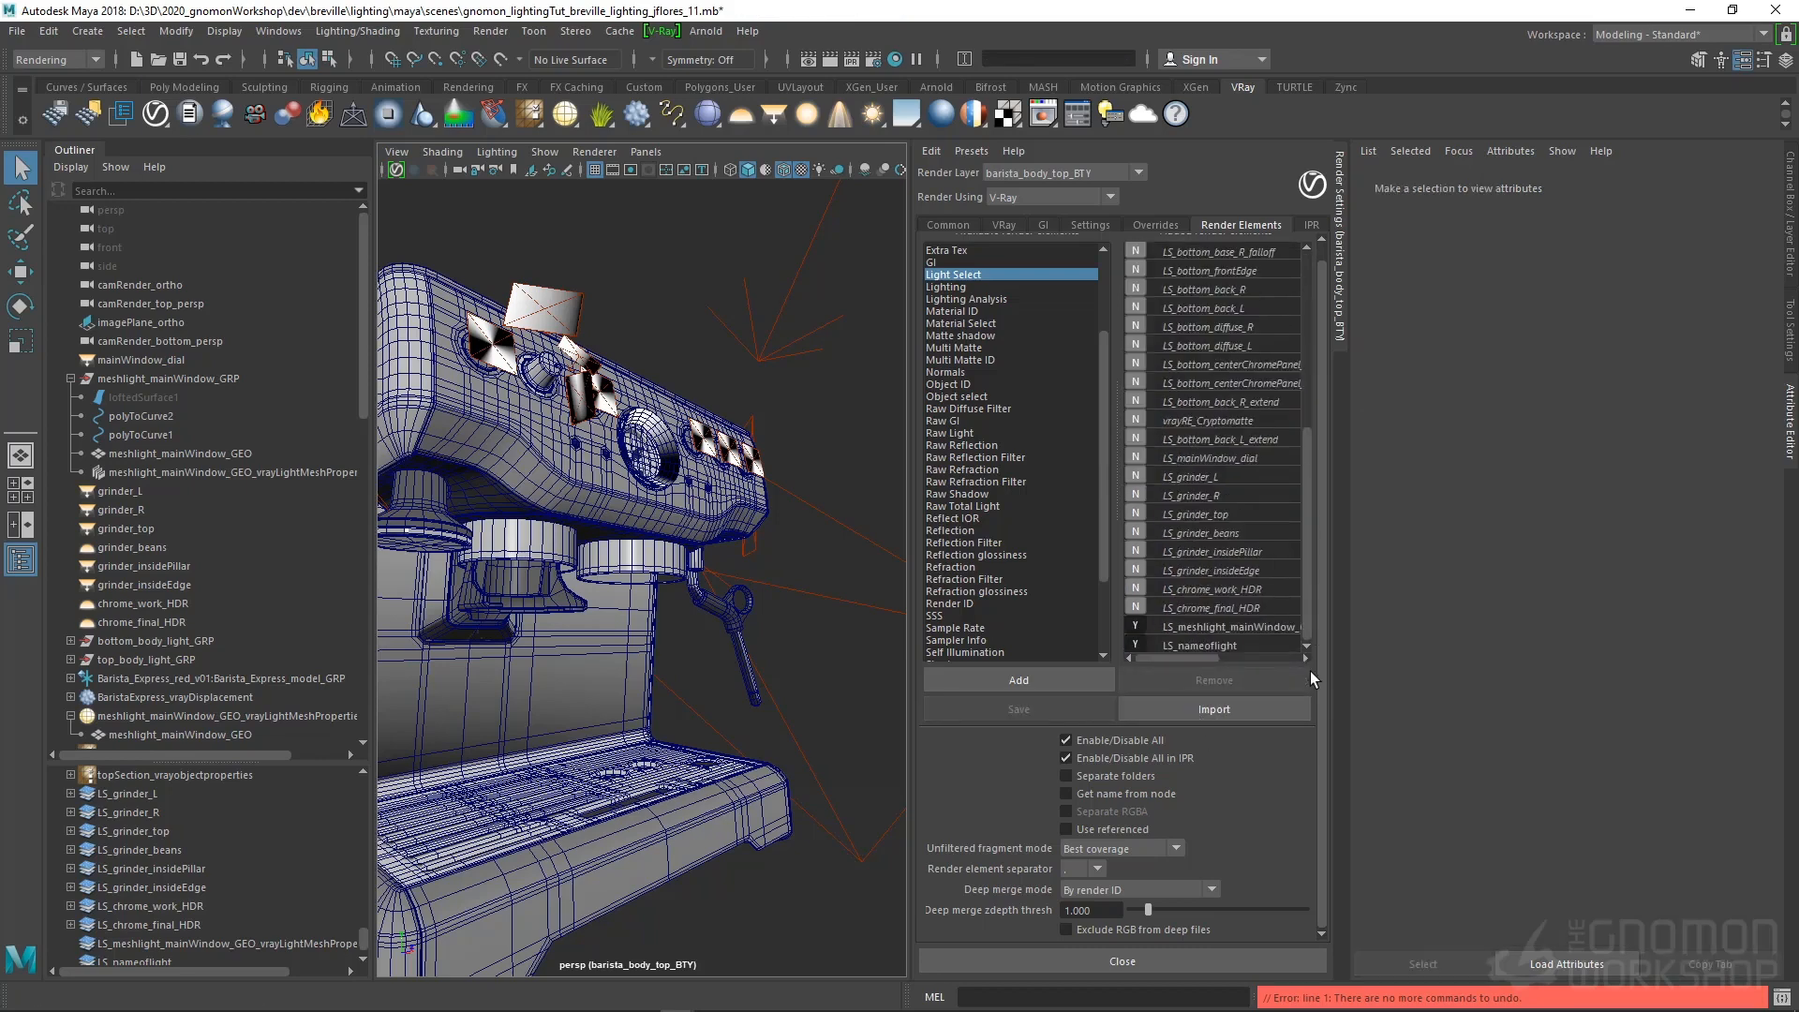
Copy the LS_nameoflight element's name into its filename suffix
left_click(1209, 646)
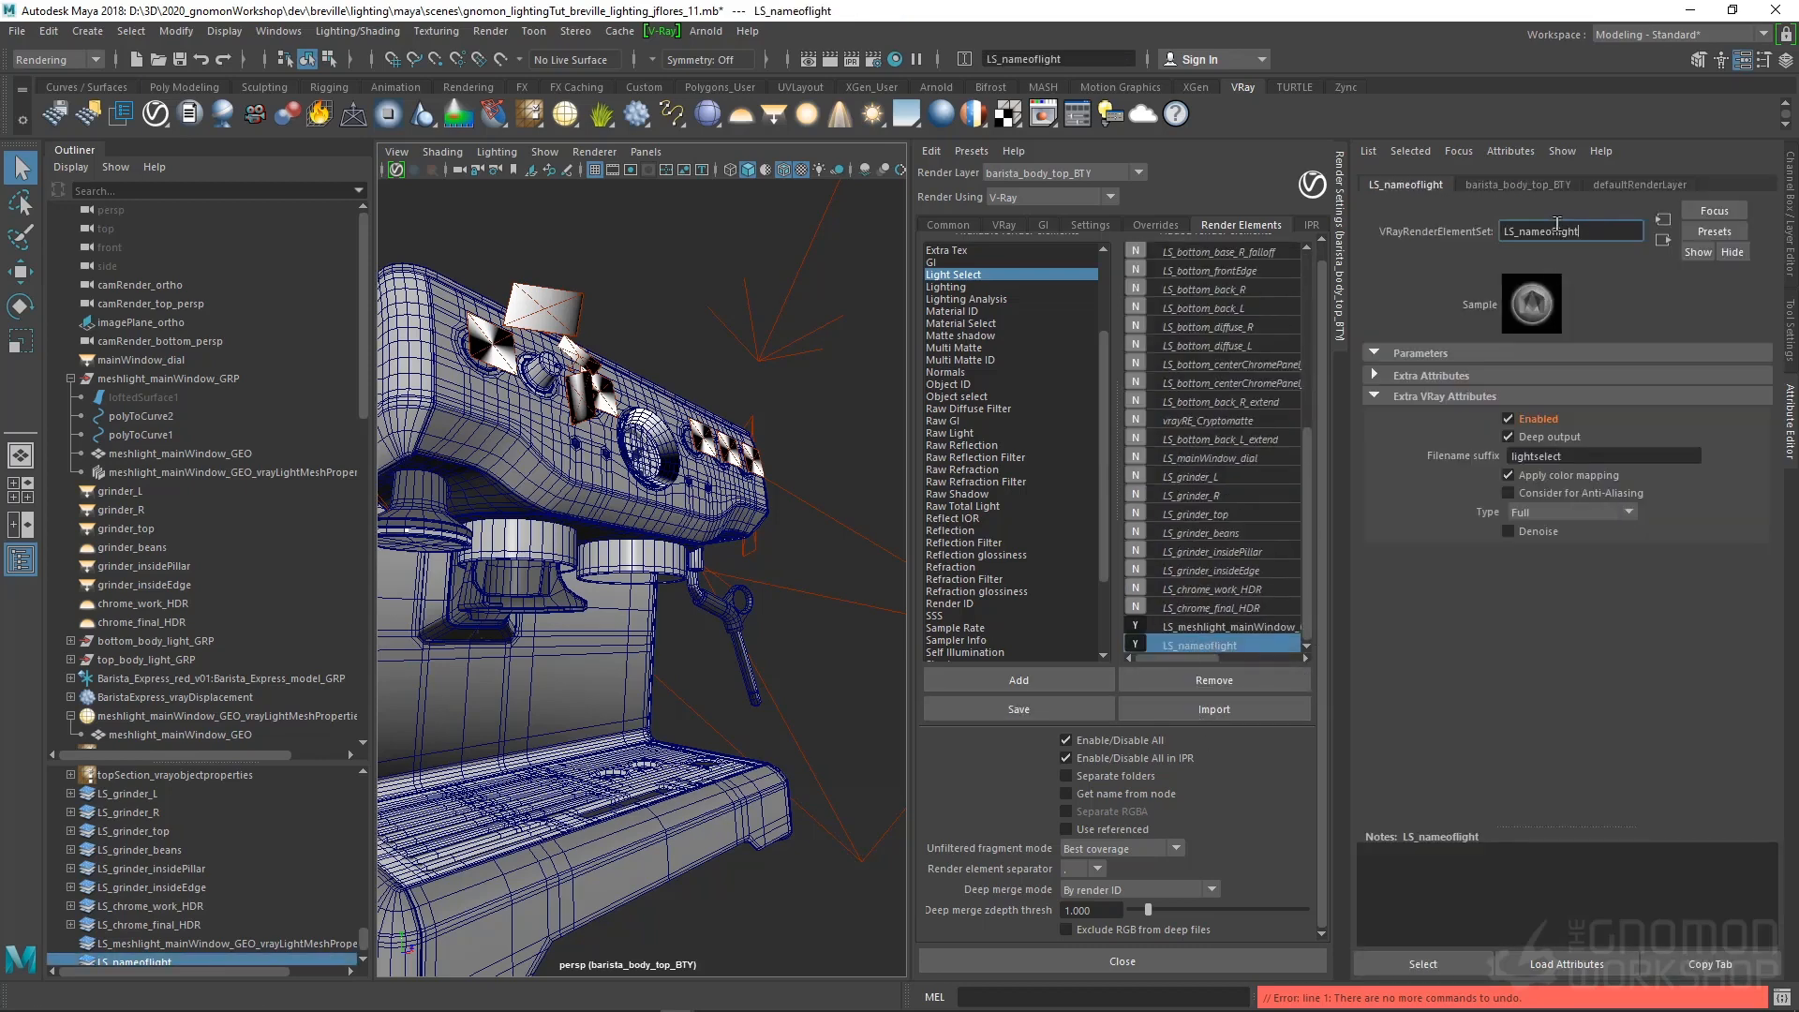
double_click(1517, 231)
key("ctrl+c")
double_click(1602, 456)
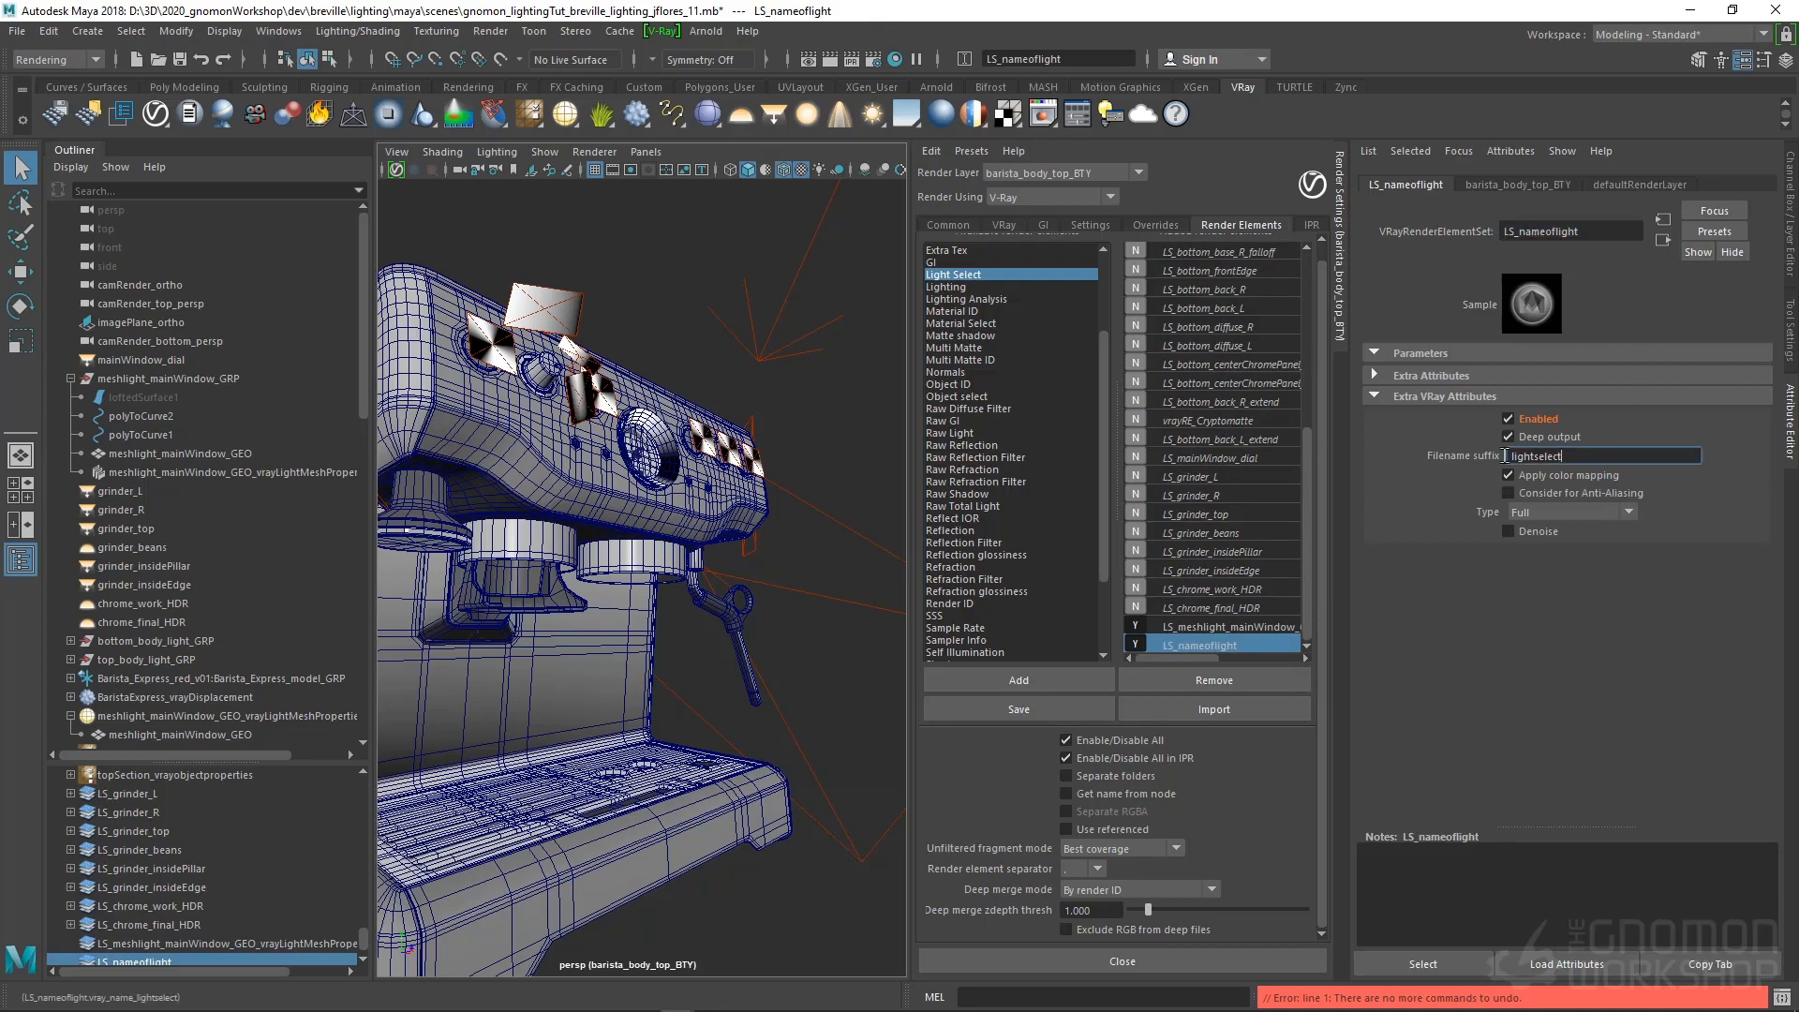
key("ctrl+v")
key("Return")
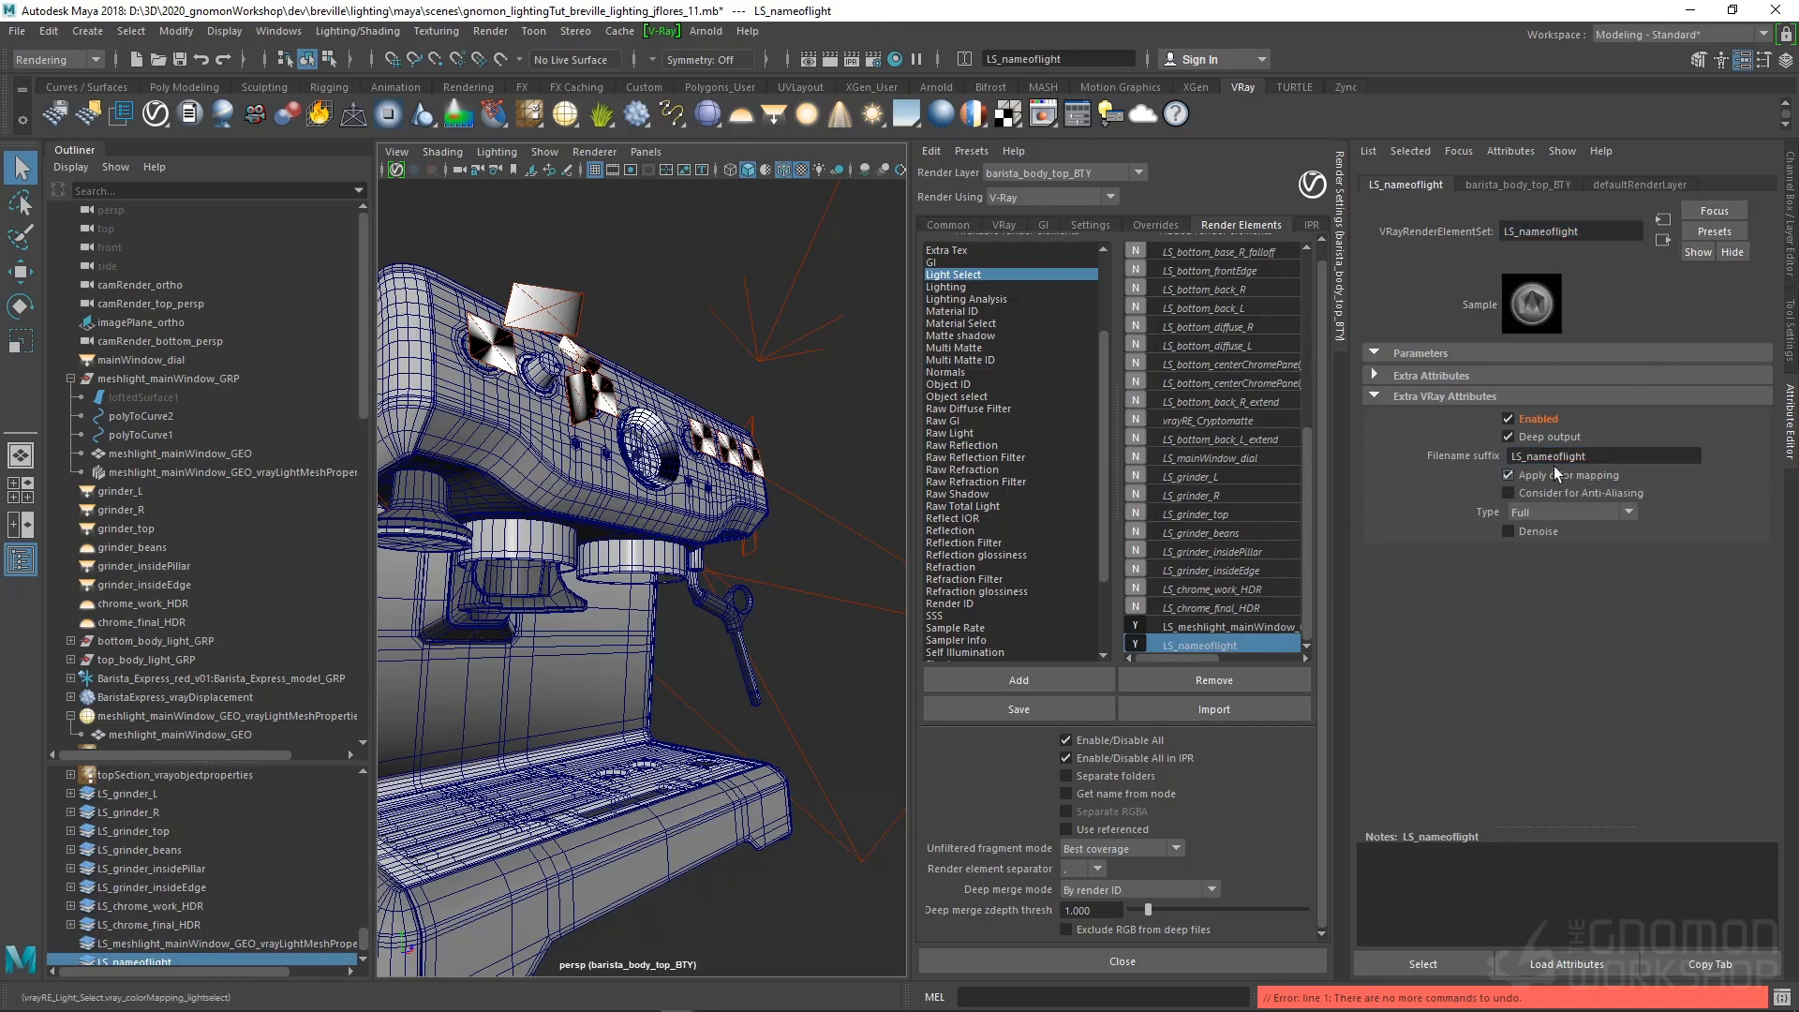
Open the V-Ray frame buffer, look over its list of render passes and move the window clear of the viewport and render elements
left_click(1043, 113)
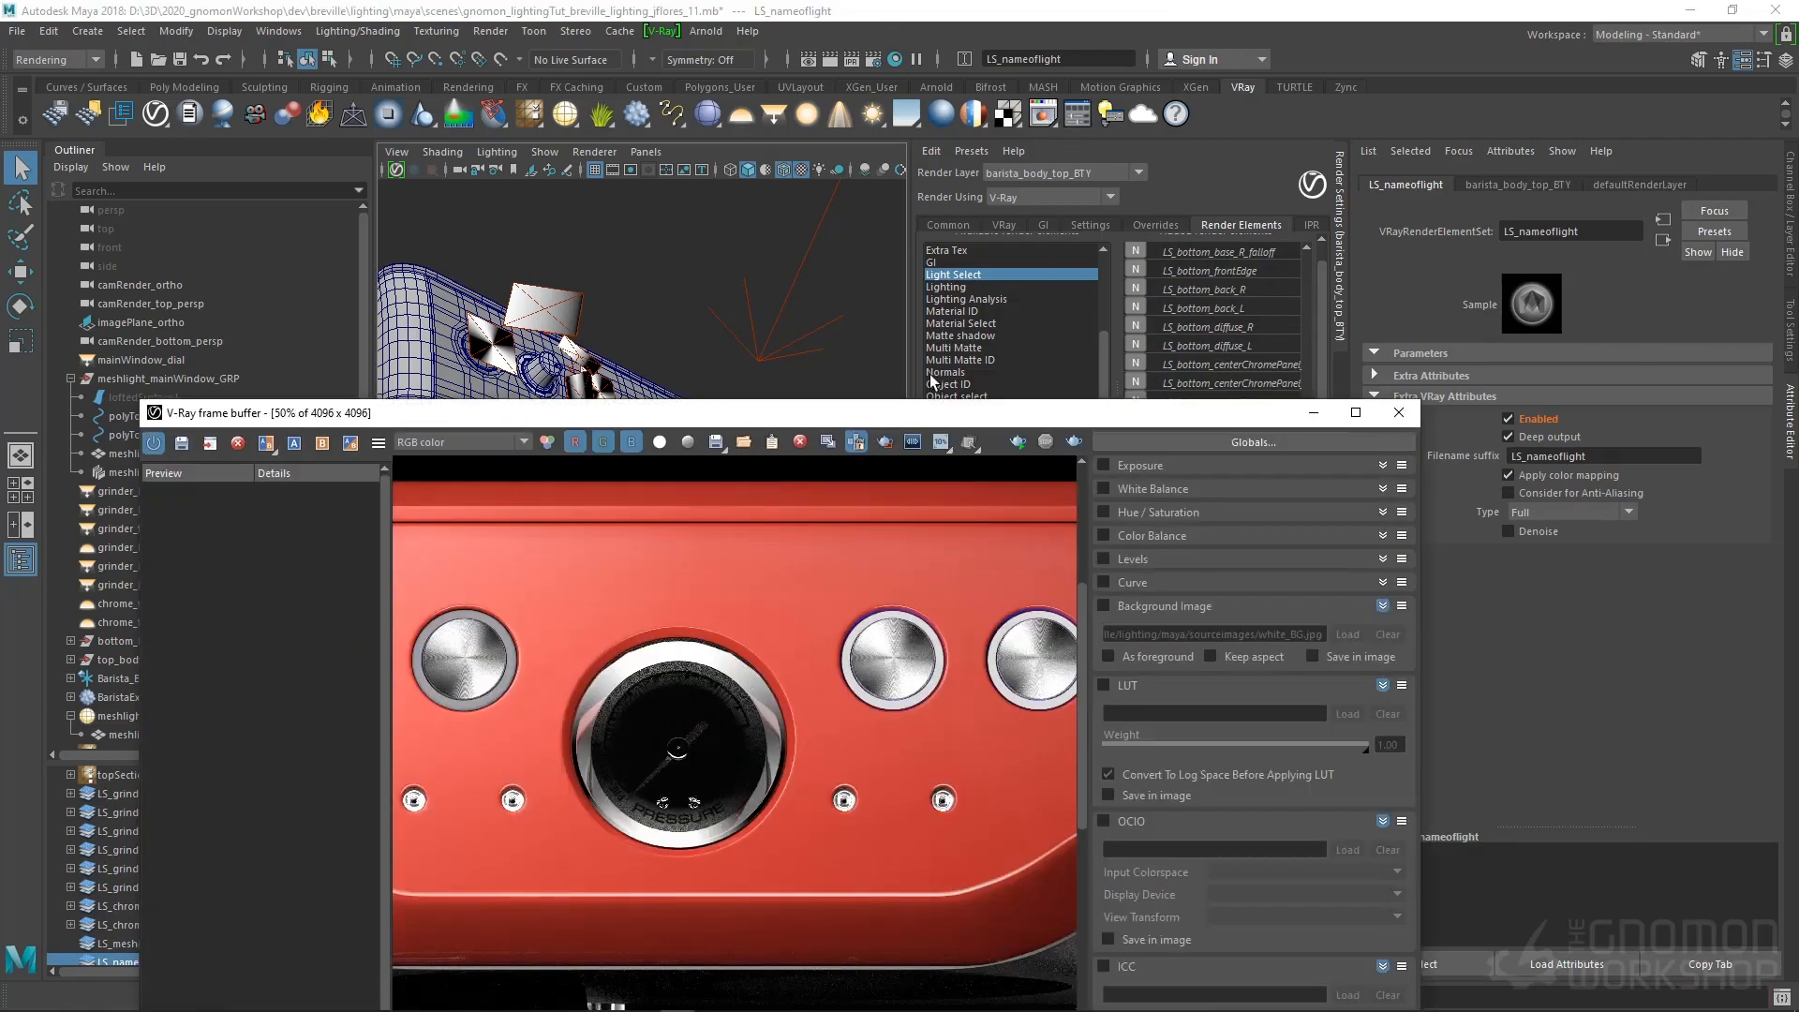
left_click(455, 442)
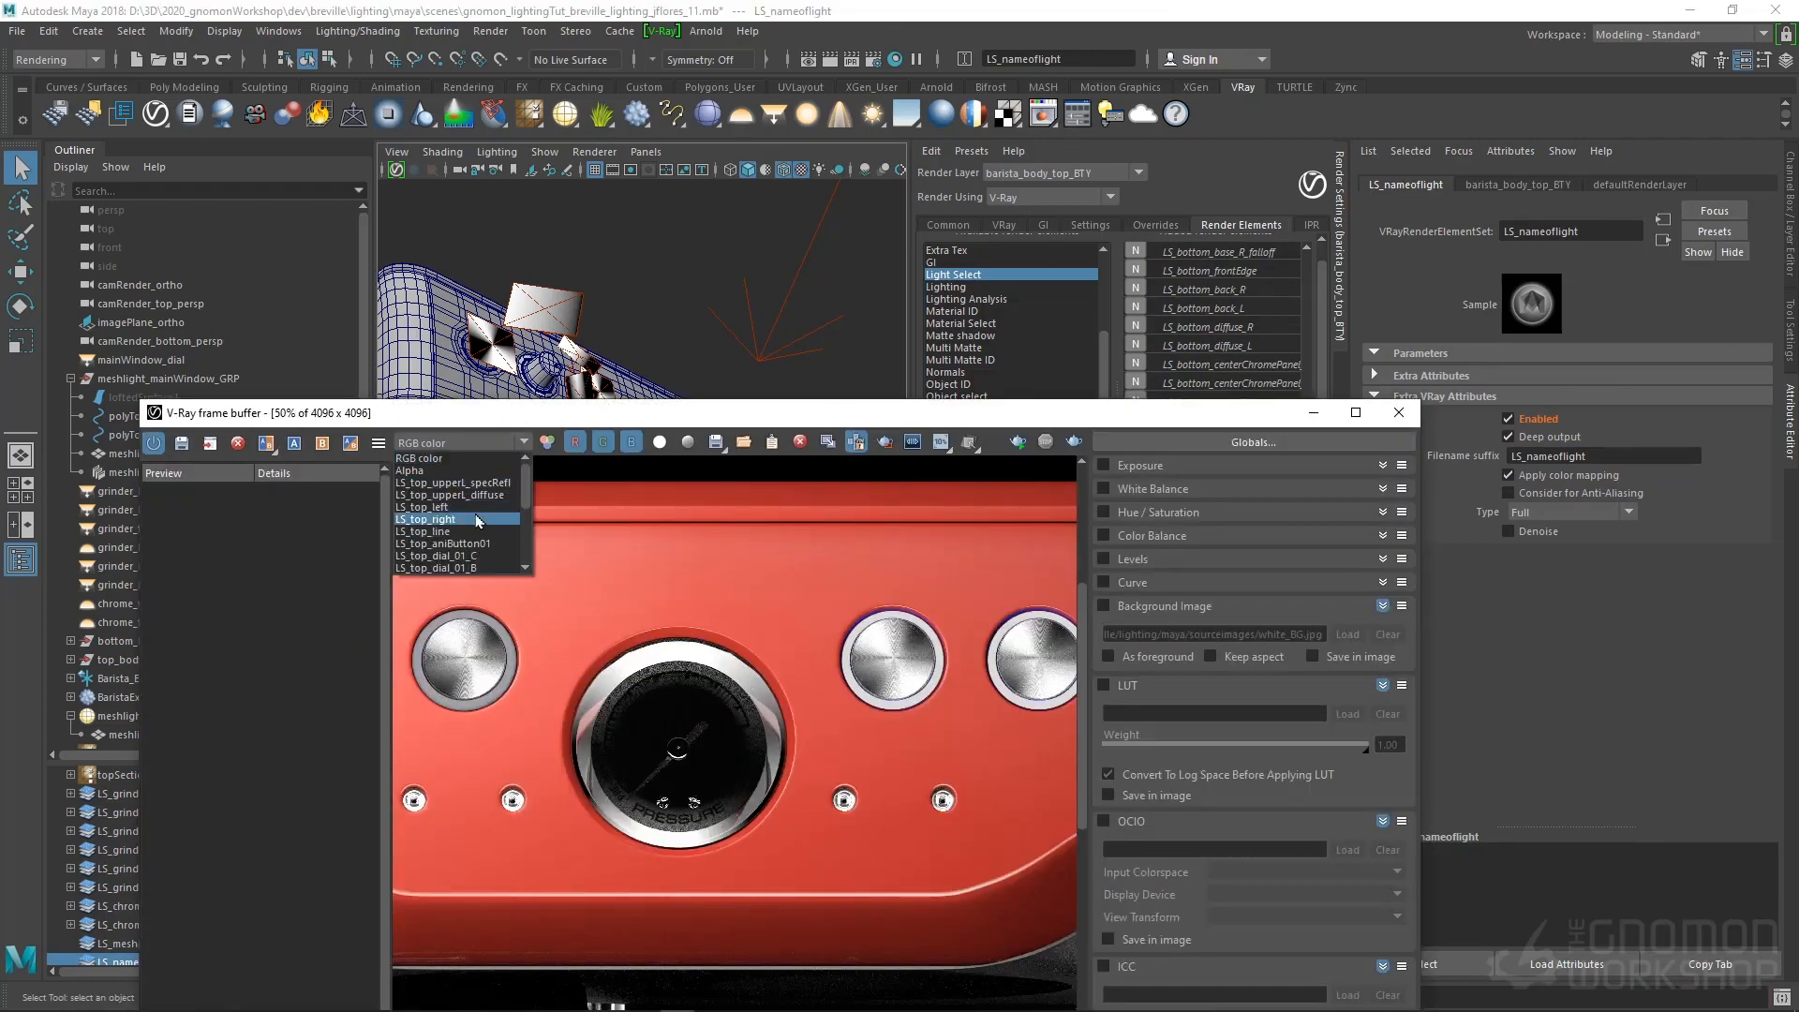
left_click(791, 413)
left_click_drag(819, 412, 578, 786)
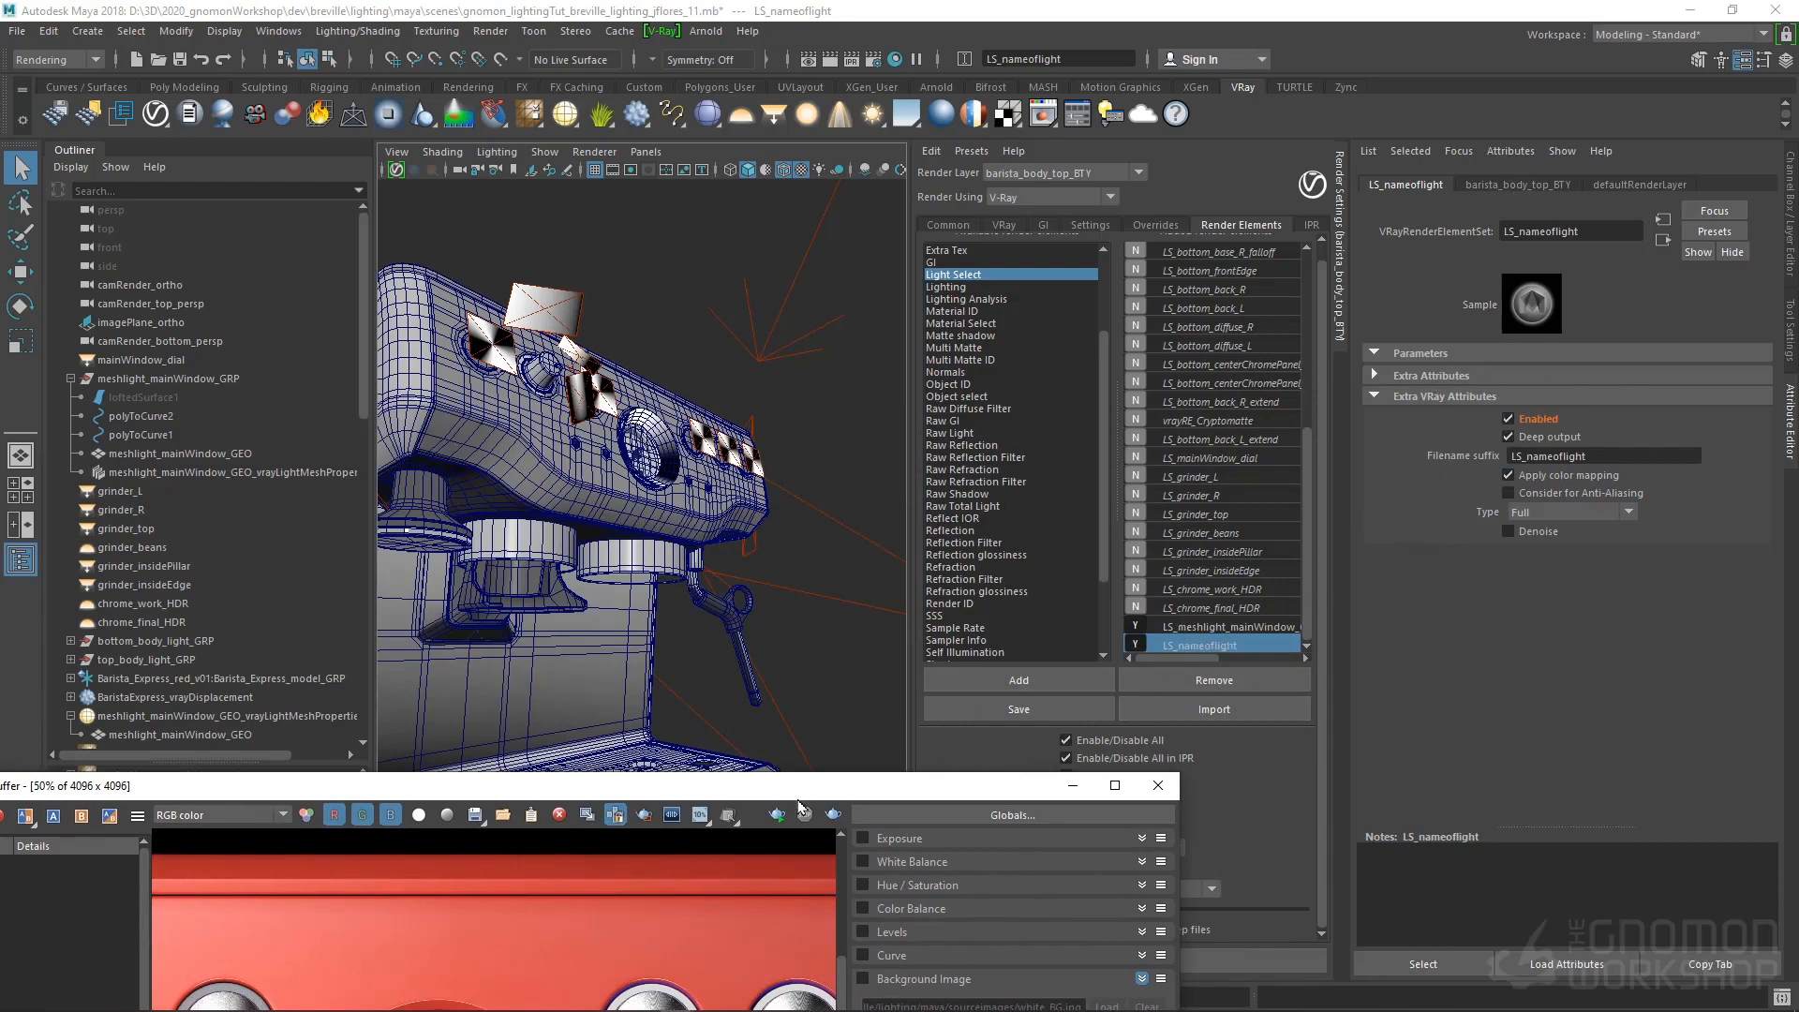
left_click_drag(820, 786, 1365, 851)
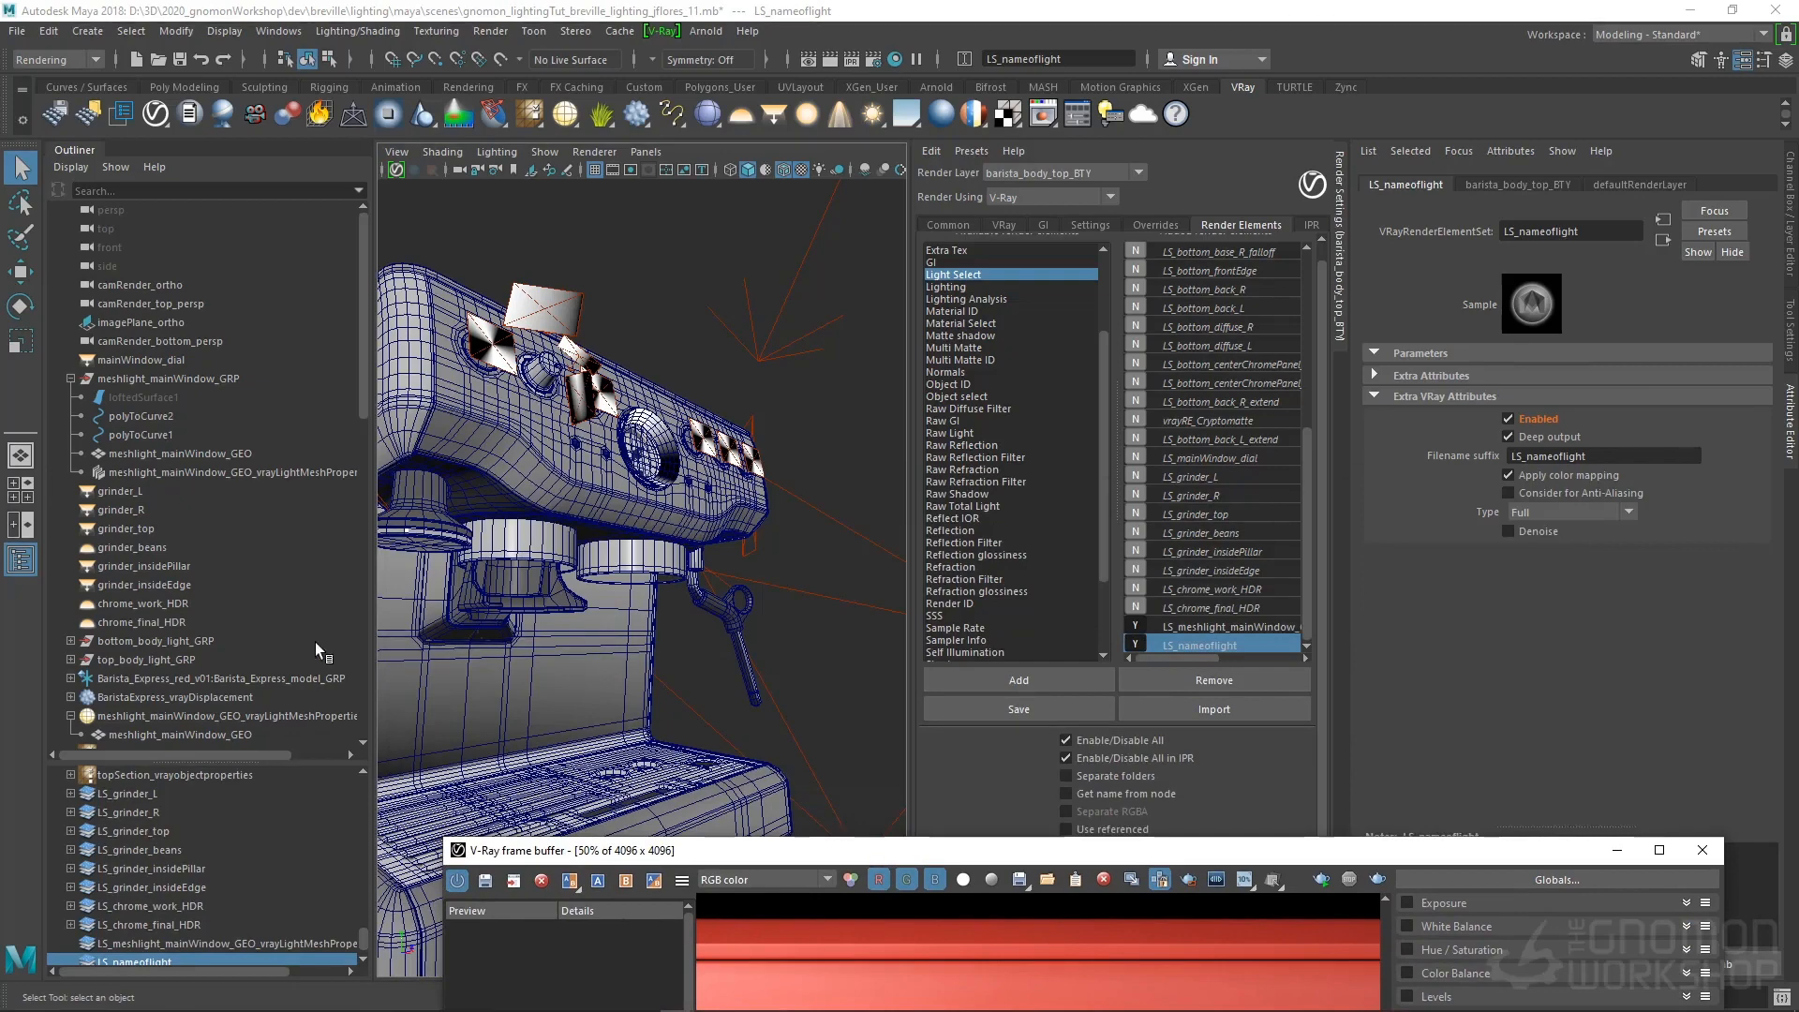
Add the chrome_work_HDR dome light to the LS_nameoflight set in the Outliner and expand the set to show its contents
left_click_drag(363, 286, 352, 717)
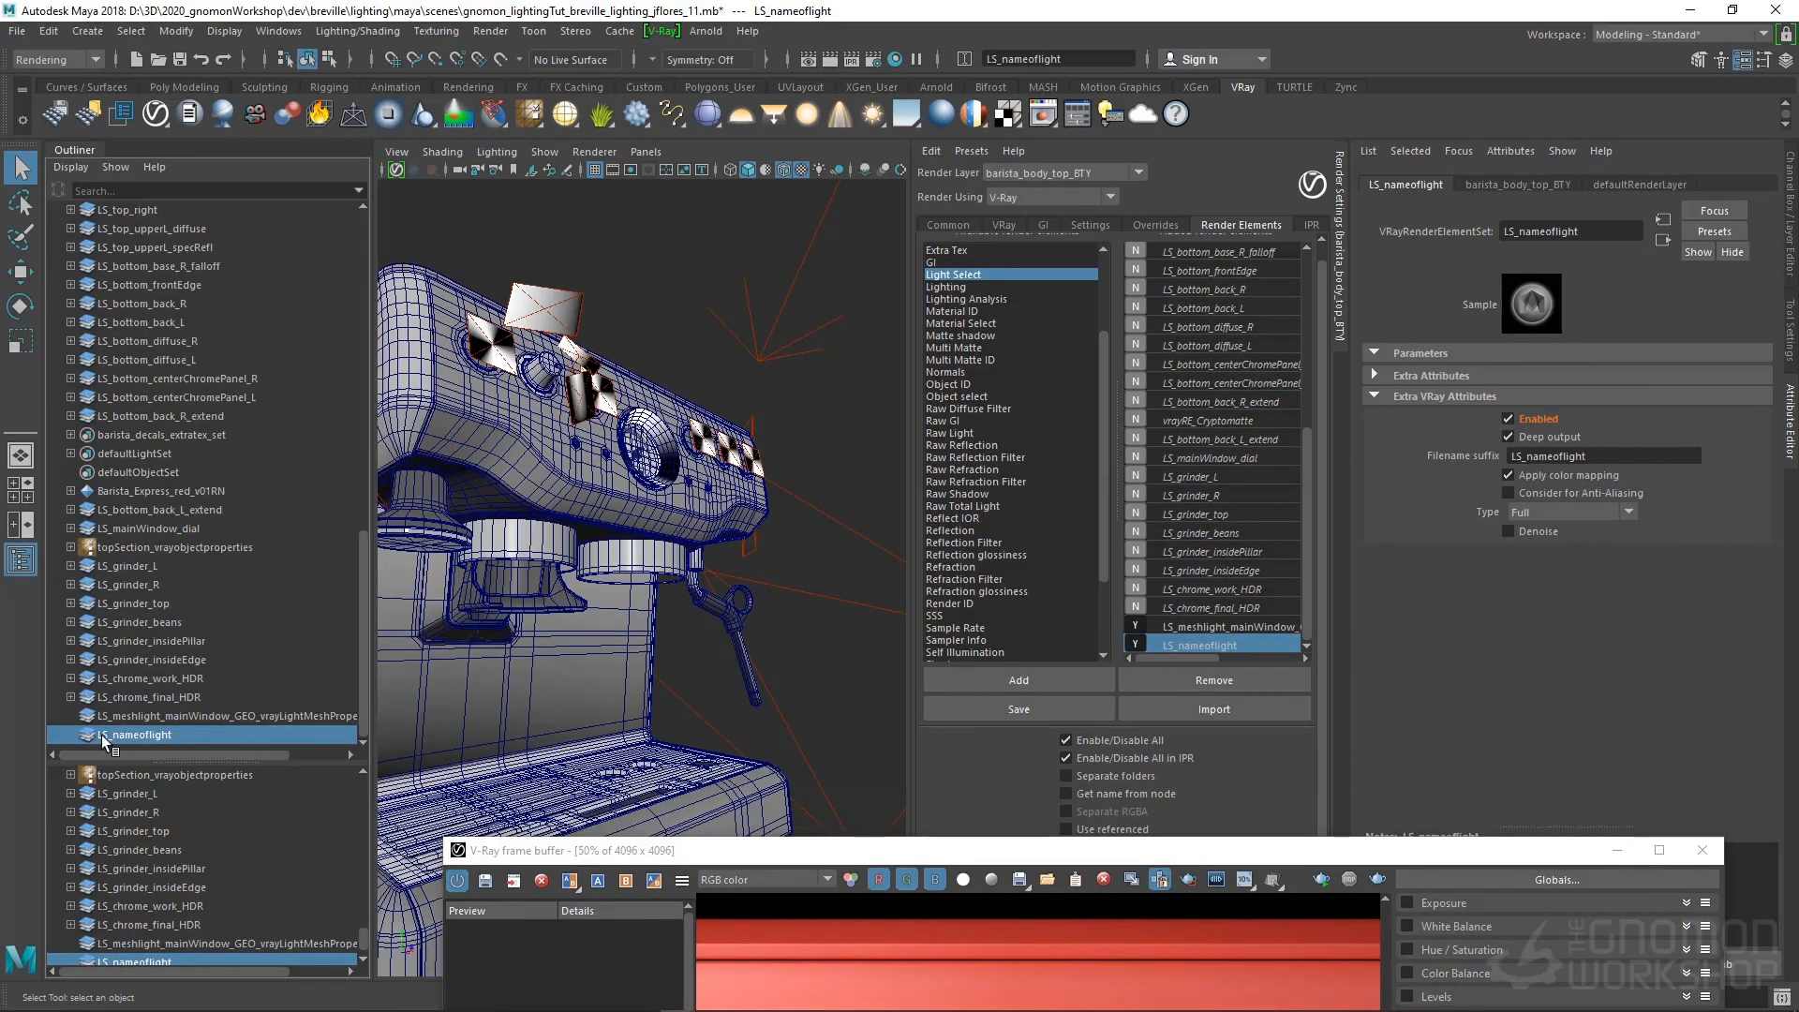
scroll(206, 628, "up", 10)
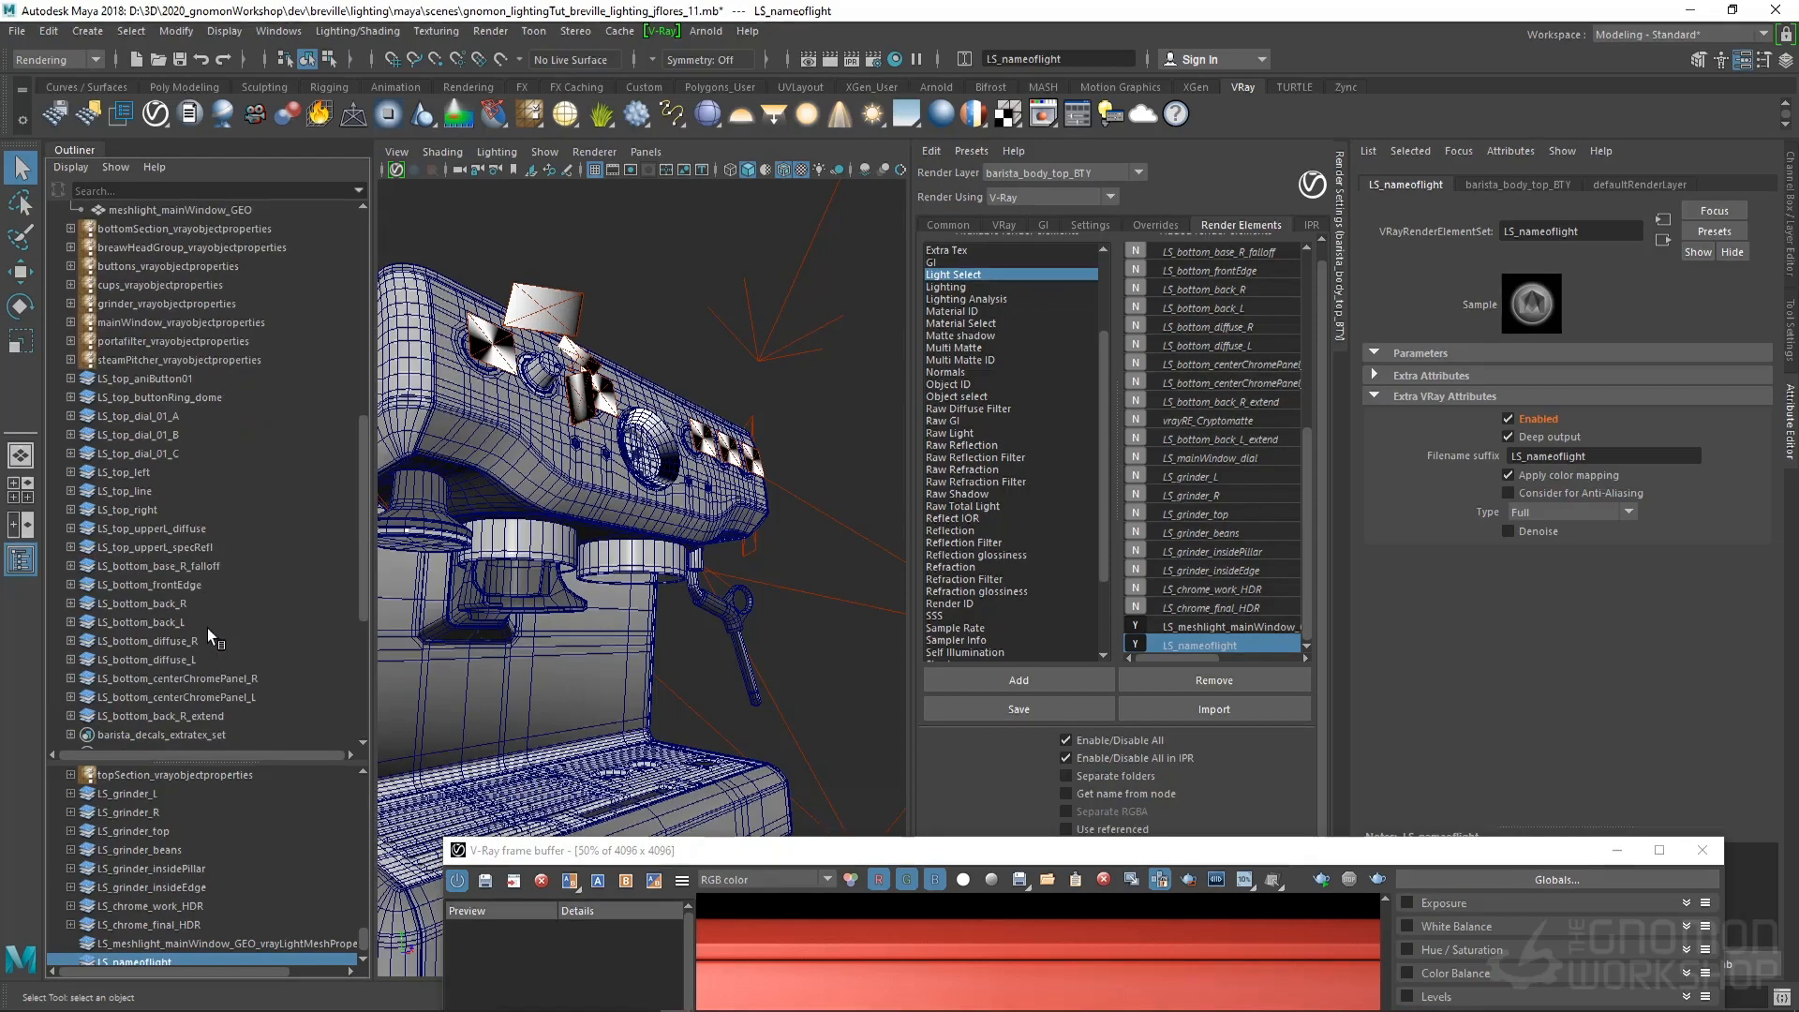
scroll(127, 834, "down", 1)
scroll(188, 595, "up", 4)
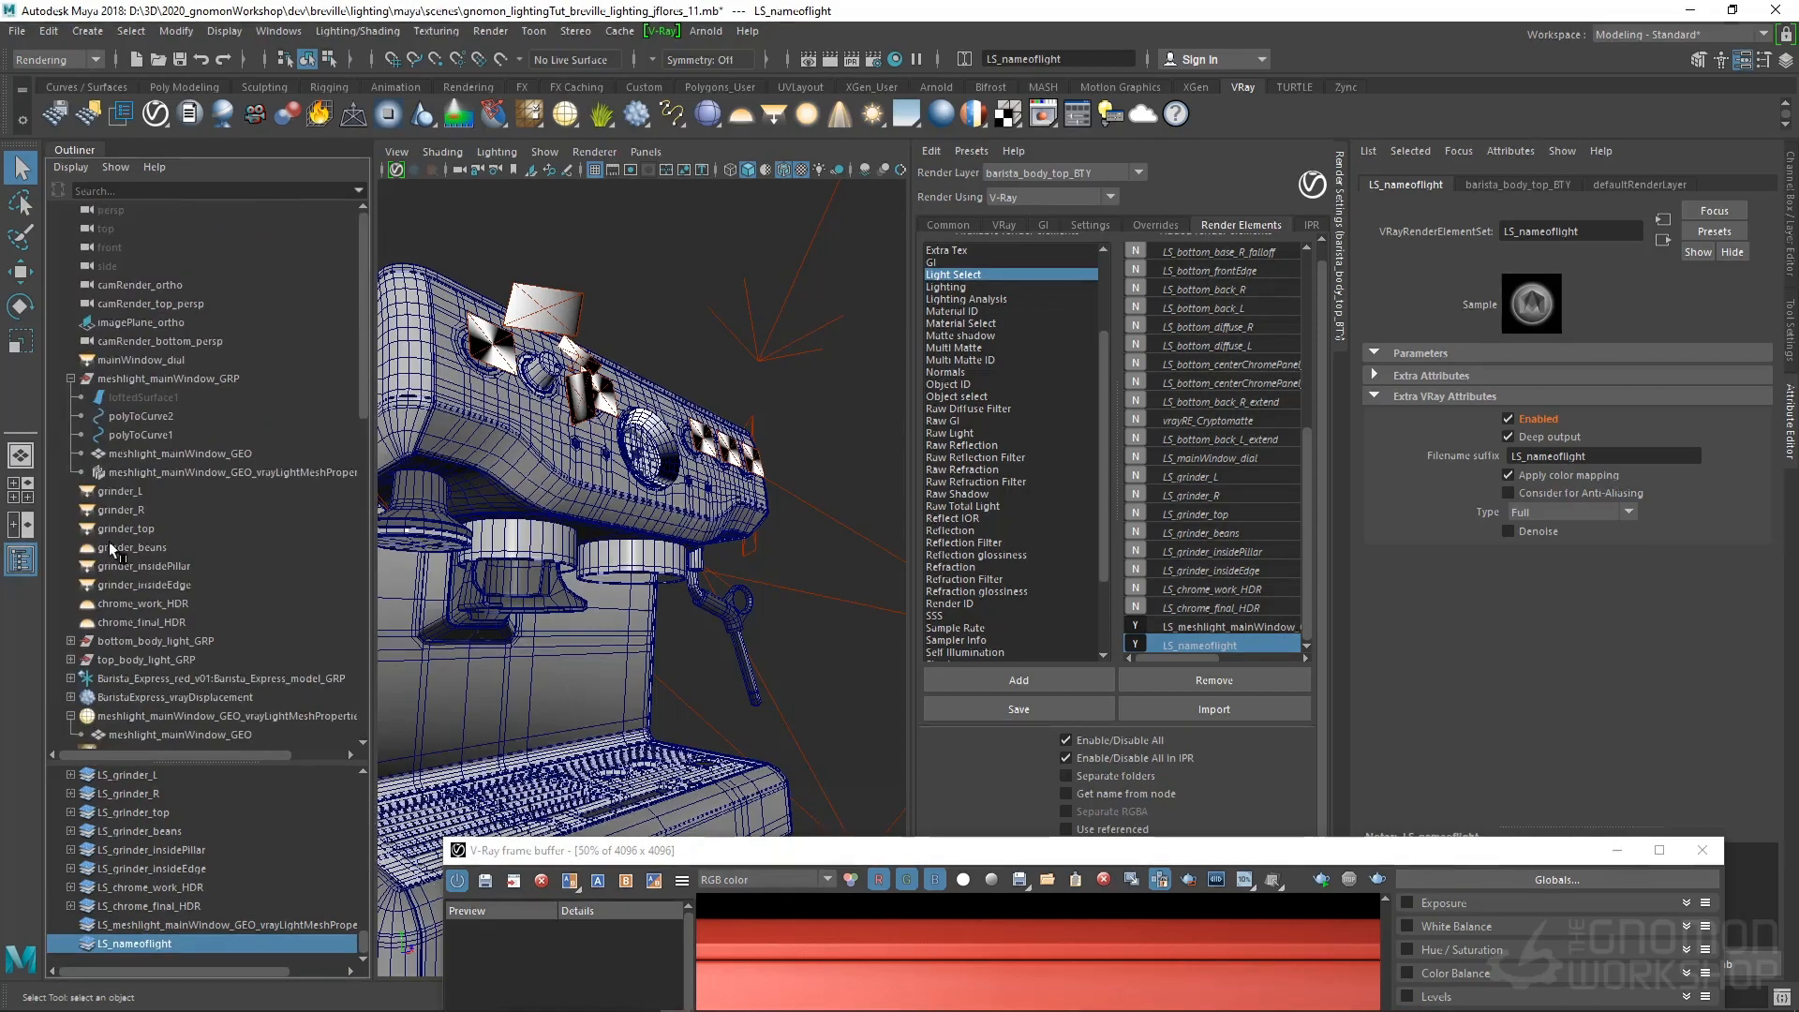
left_click(127, 549)
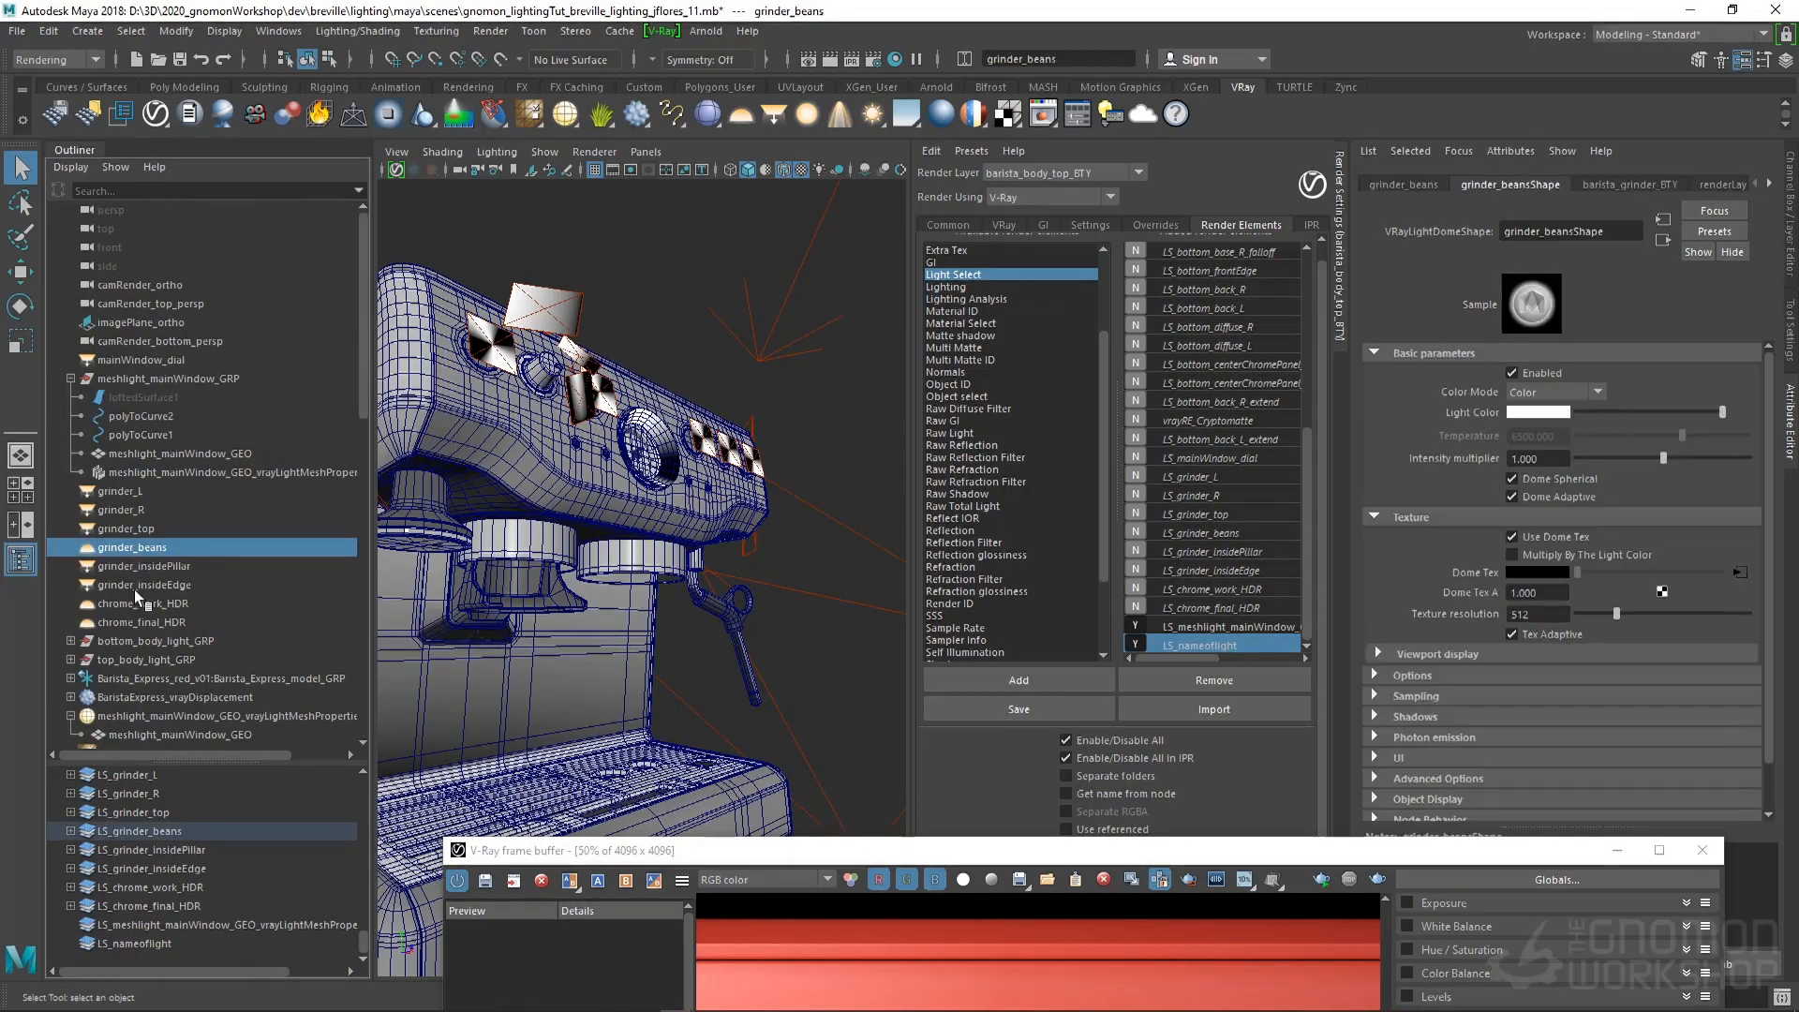
left_click(131, 605)
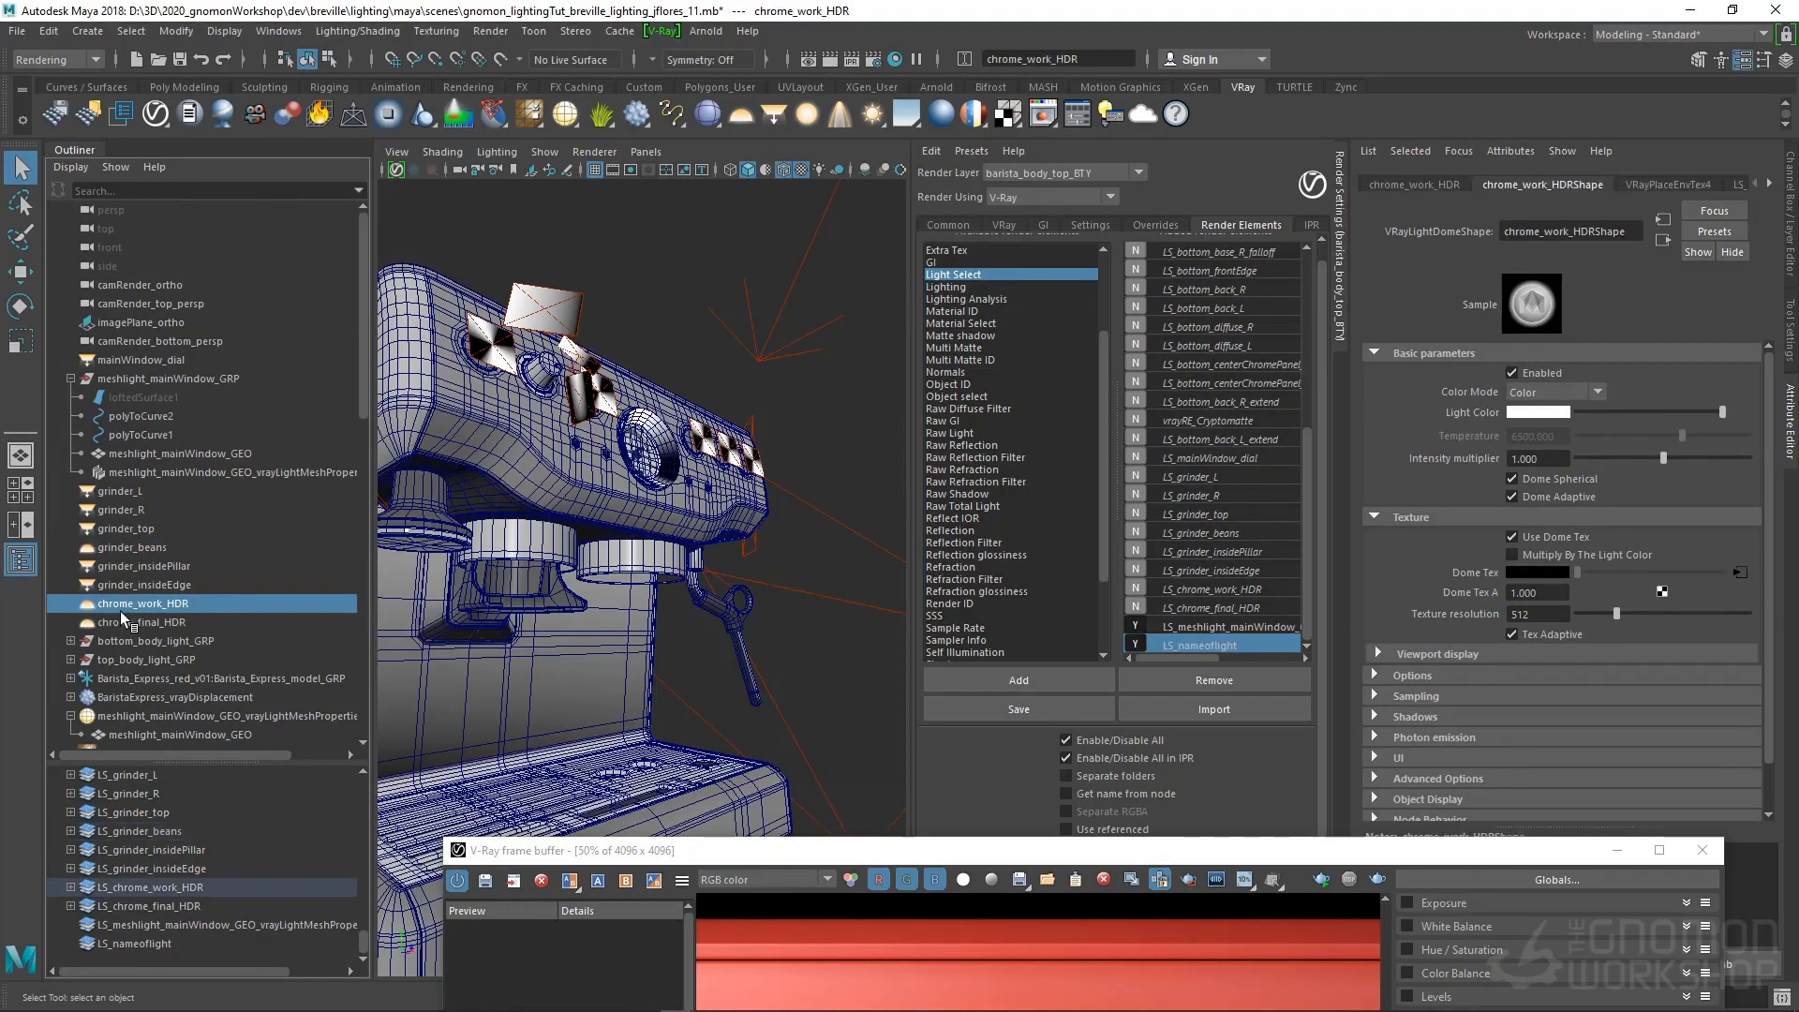
scroll(150, 656, "down", 2)
middle_click_drag(171, 947, 170, 948)
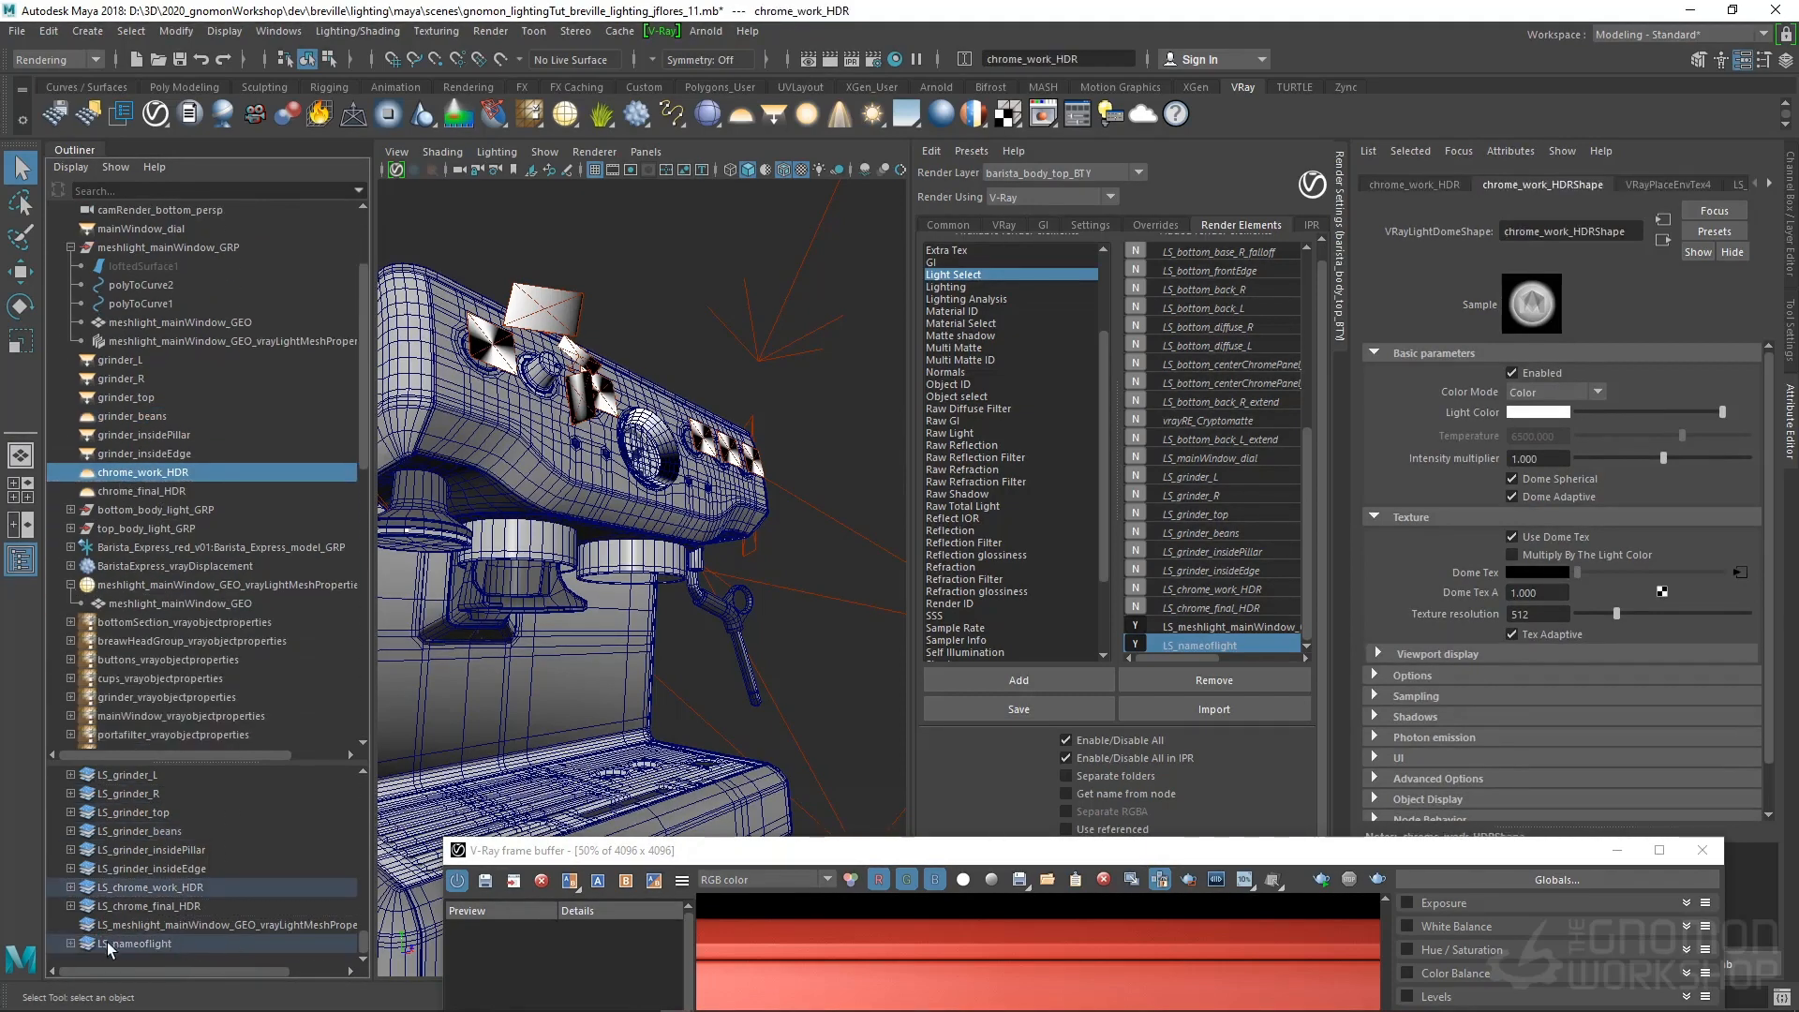
left_click(70, 943)
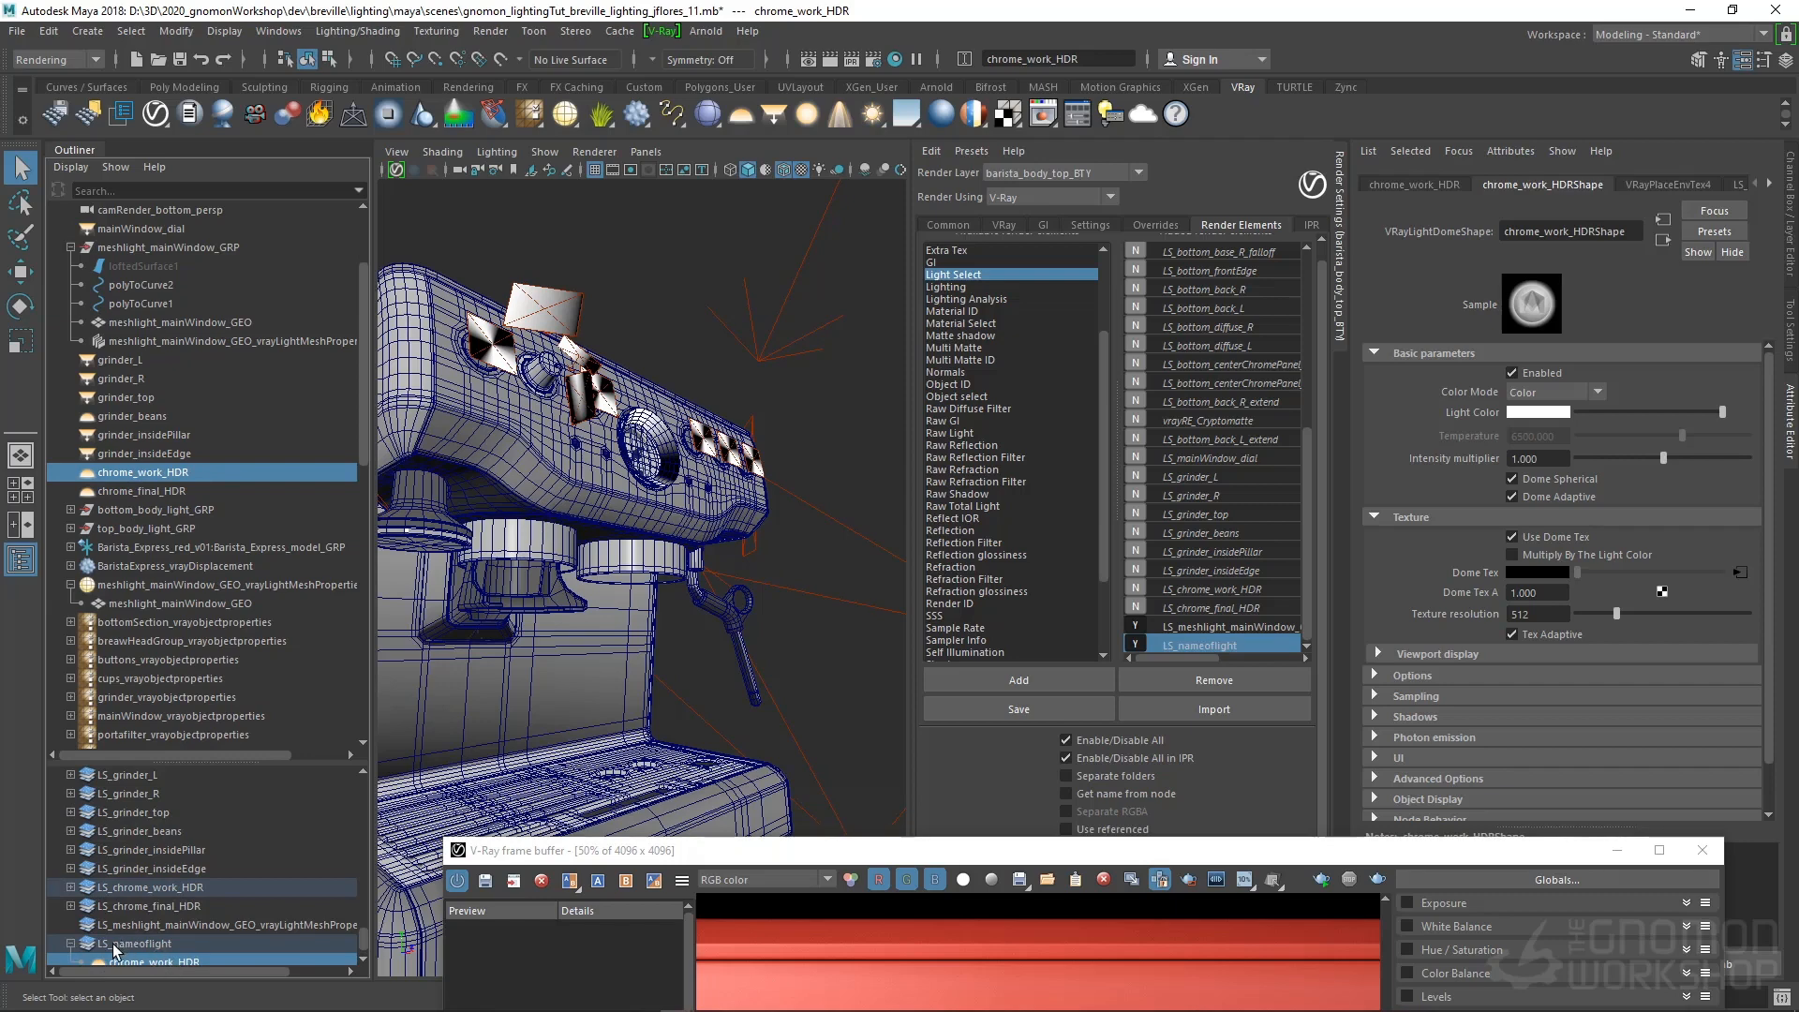
scroll(115, 949, "down", 1)
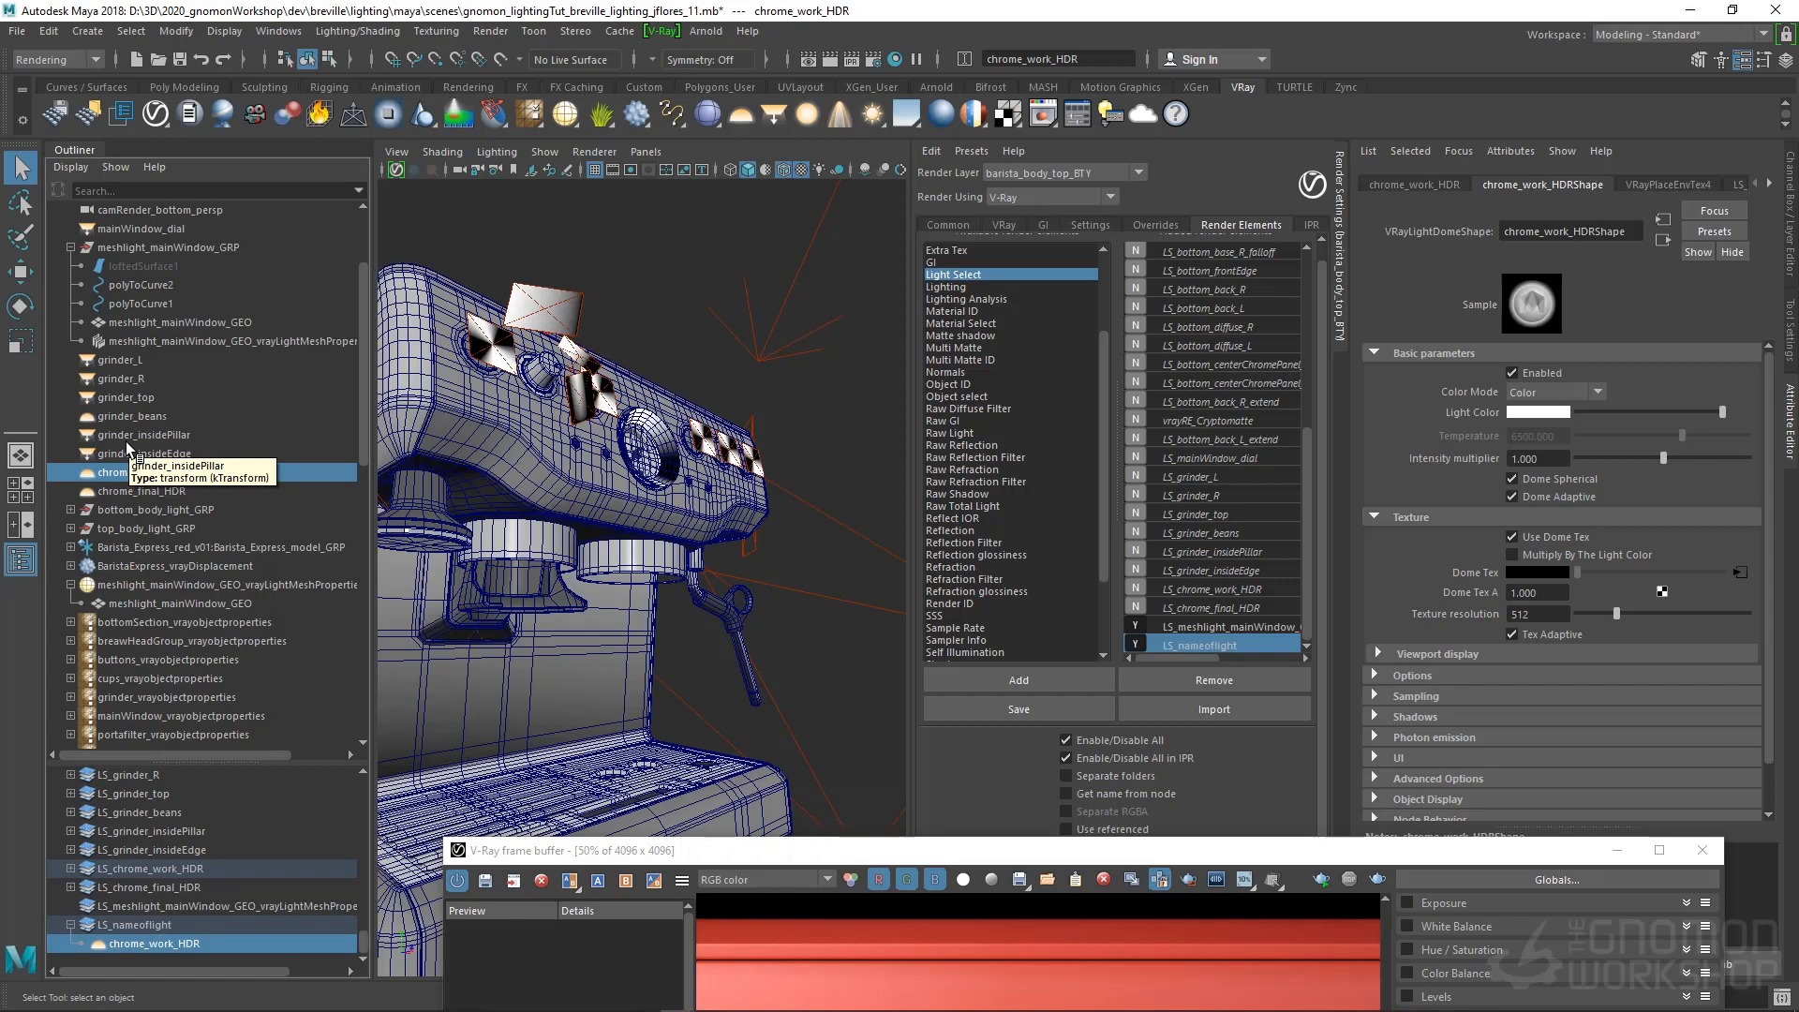
Look over the Light Select sets and inspect the attributes of LS_nameoflight and the LS_meshlight_mainWindow_GEO light mesh element
scroll(159, 885, "up", 5)
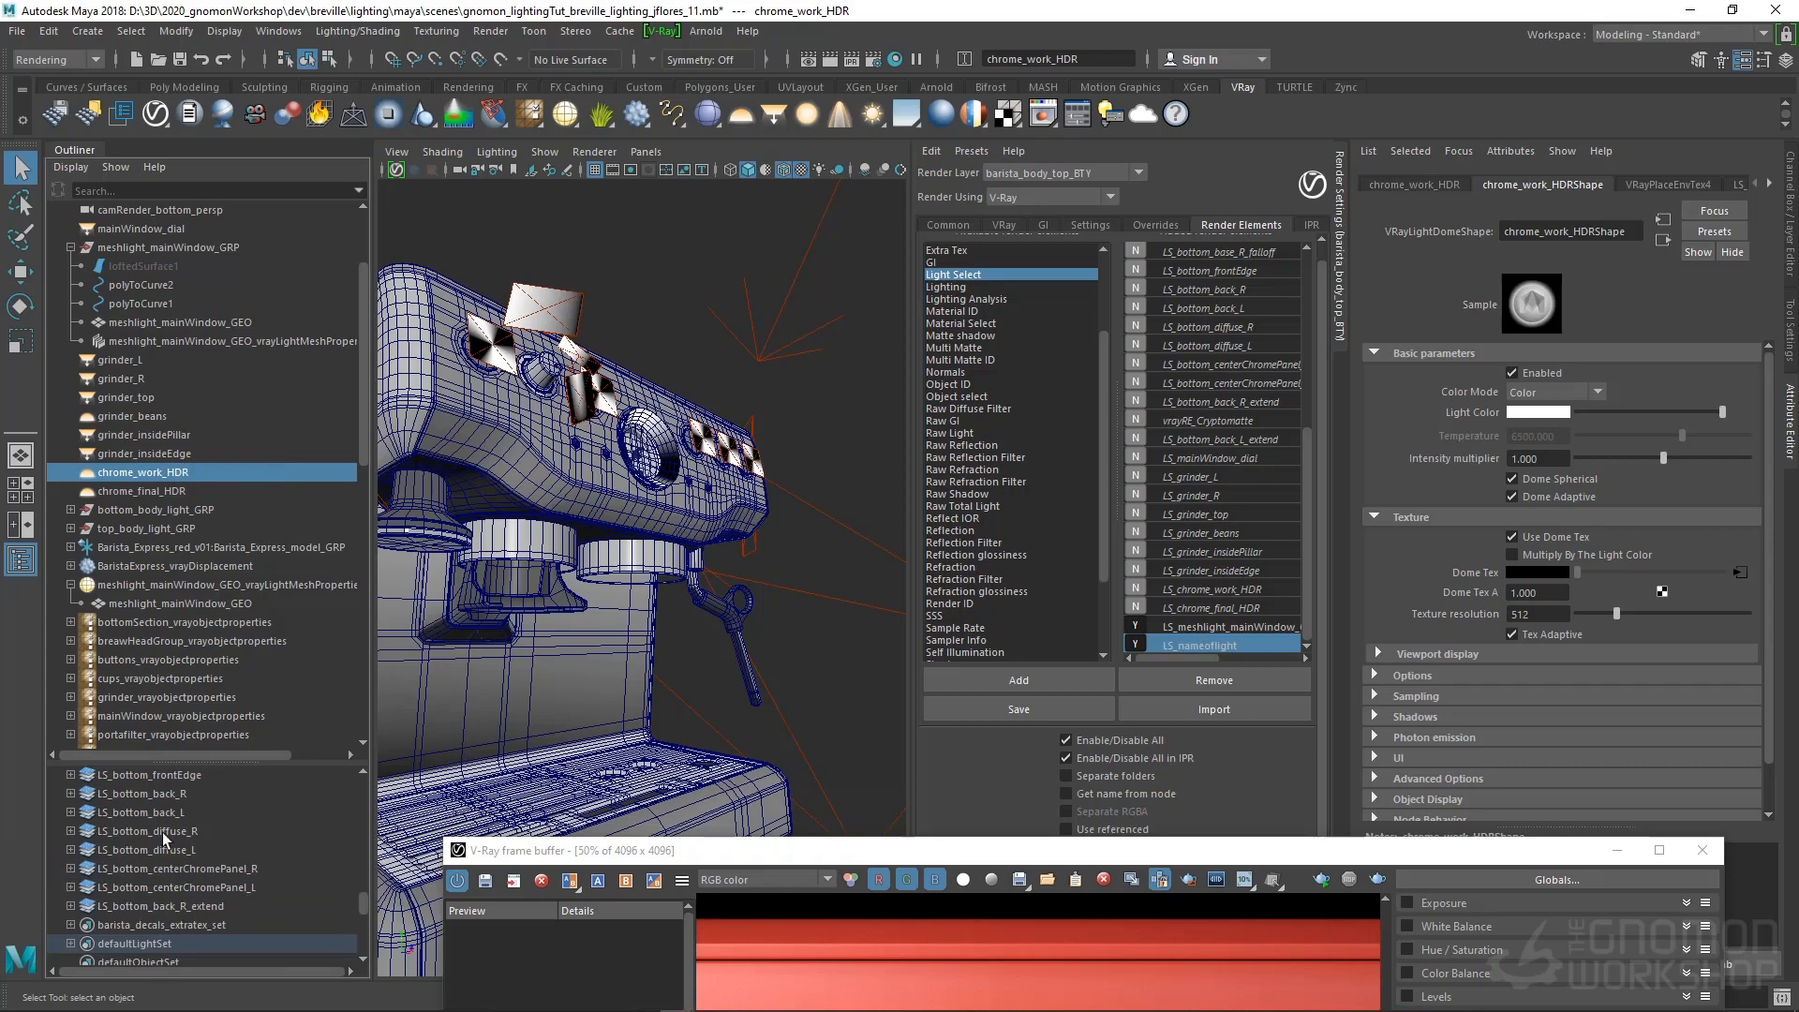
scroll(93, 867, "down", 6)
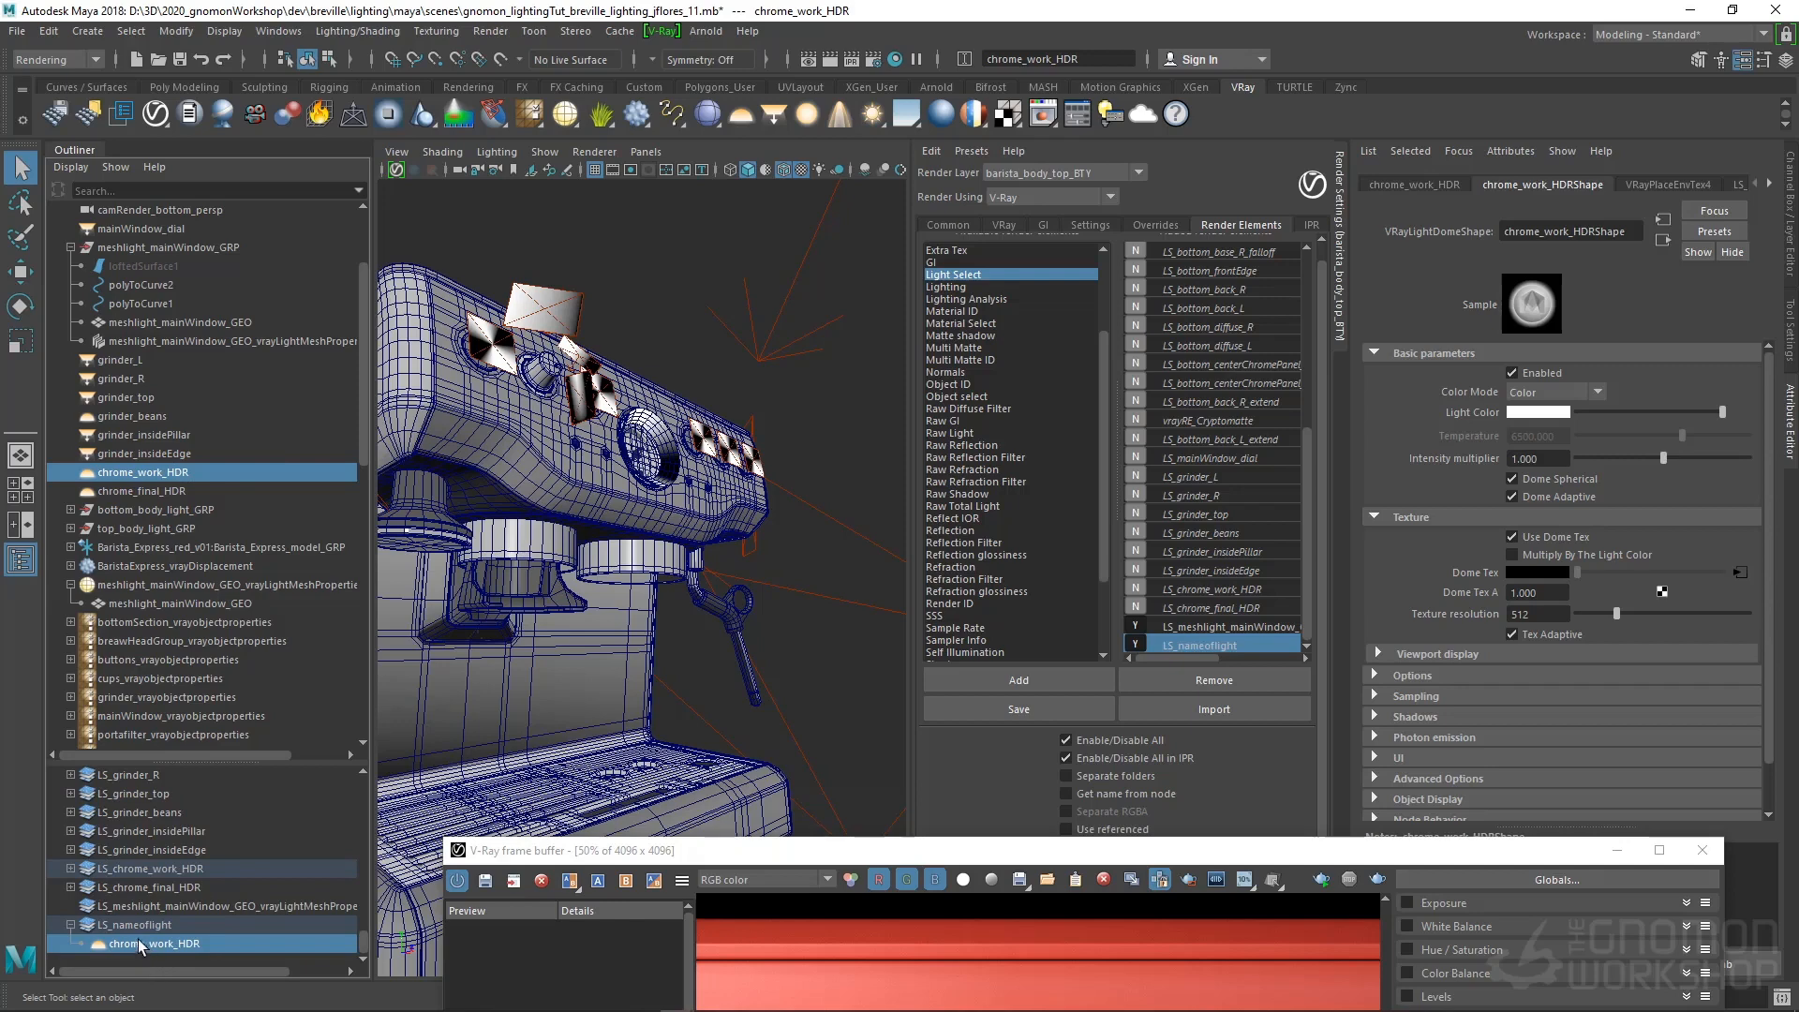
left_click(134, 926)
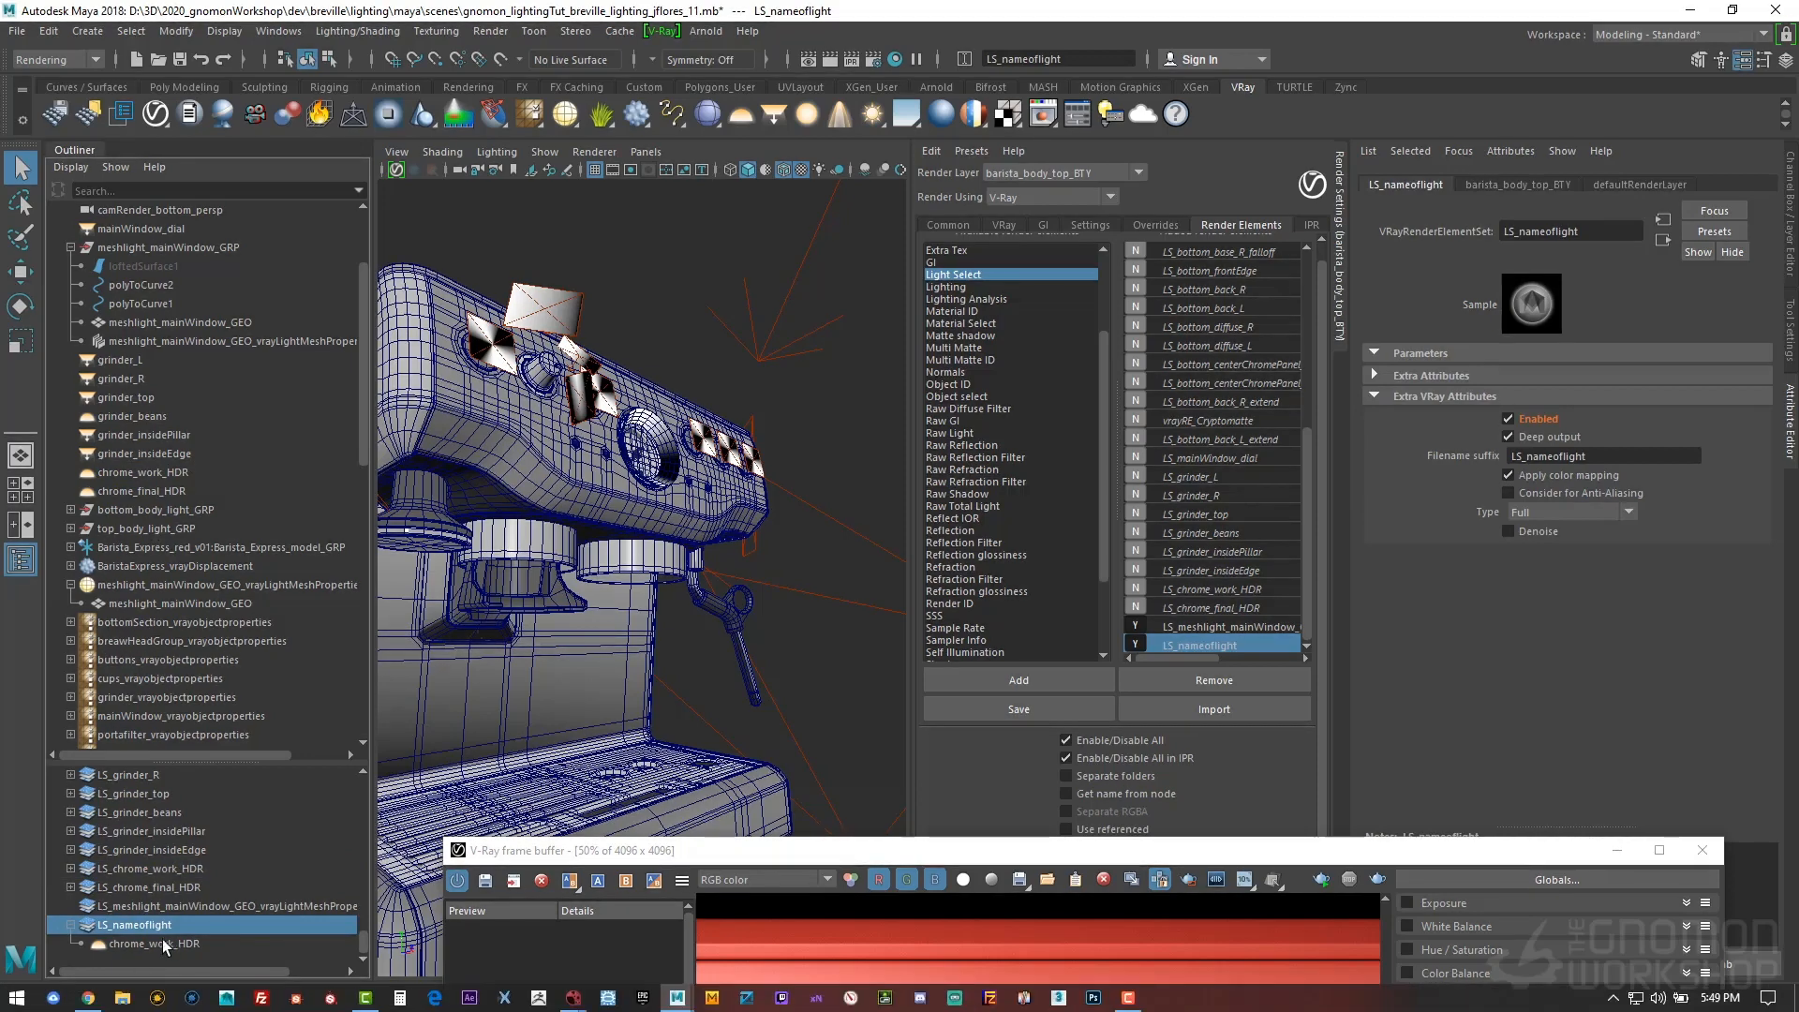
left_click(178, 906)
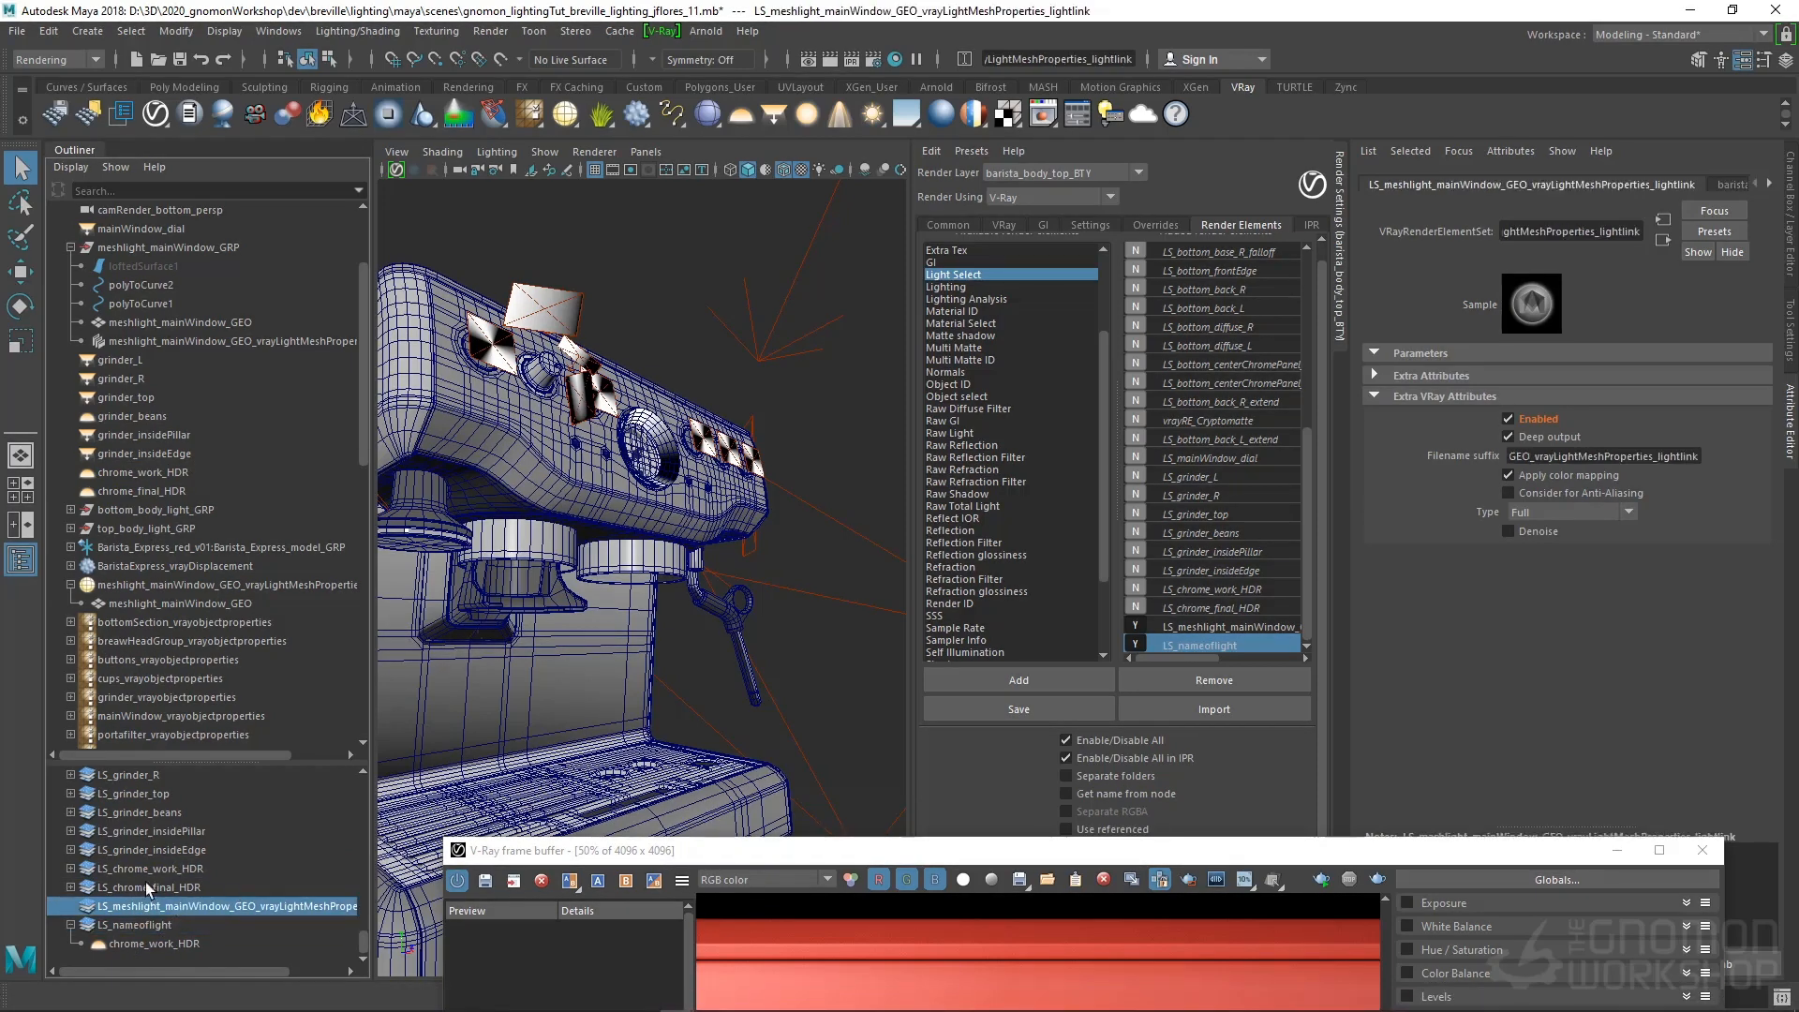
Examine the meshlight_mainWindow_GEO ring around the pressure dial, and select the chrome_work_HDR light inside the LS_nameoflight set
scroll(643, 379, "up", 6)
left_click_drag(673, 405, 453, 394, "alt")
left_click(544, 286)
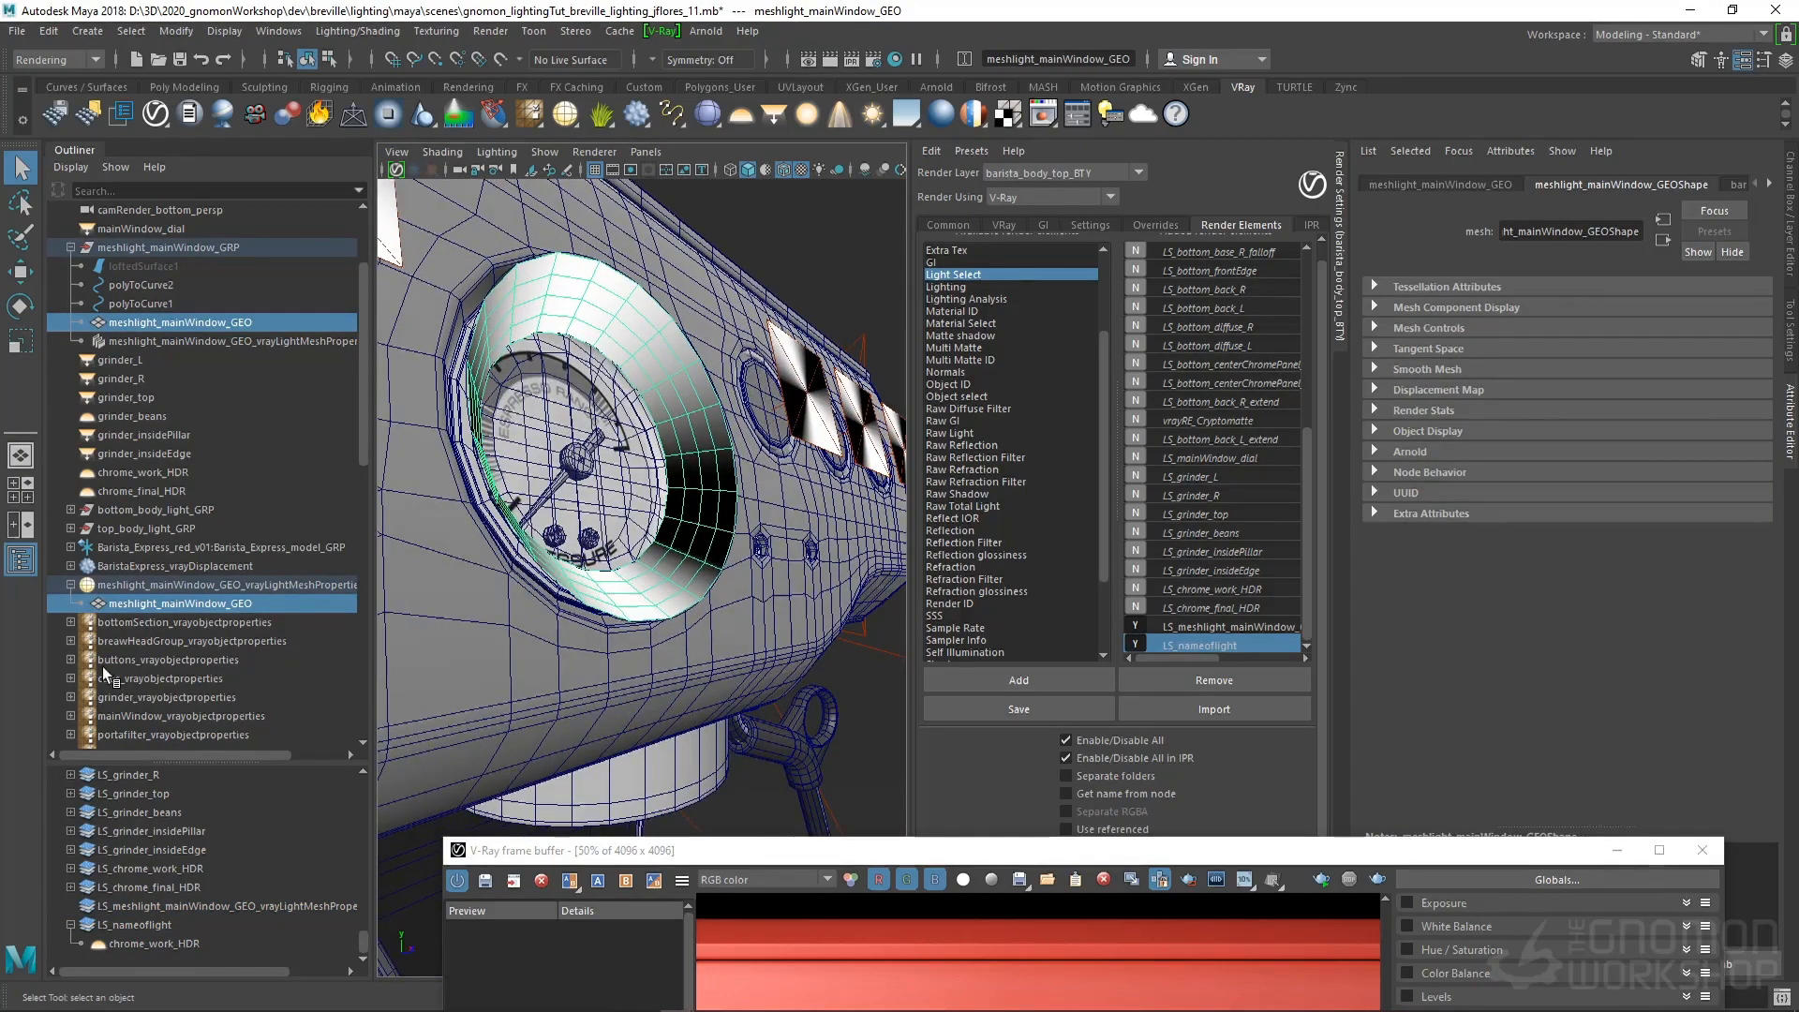
left_click(175, 945)
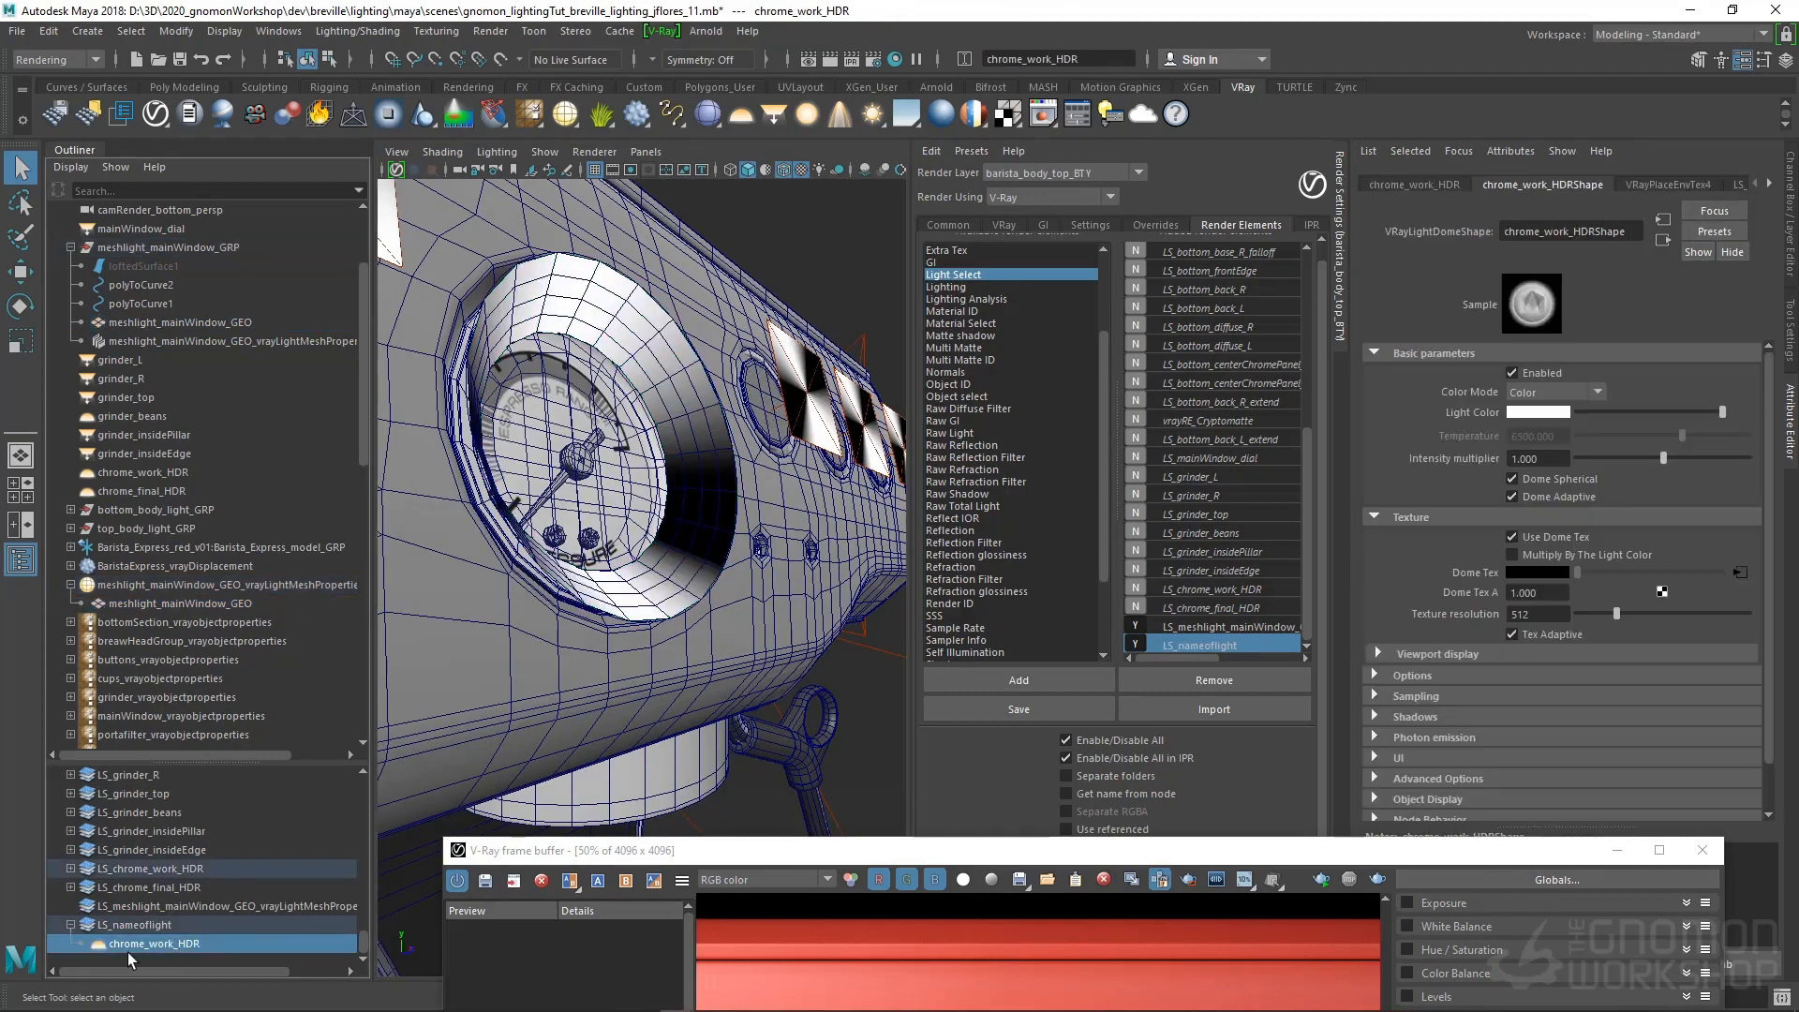
key("Delete")
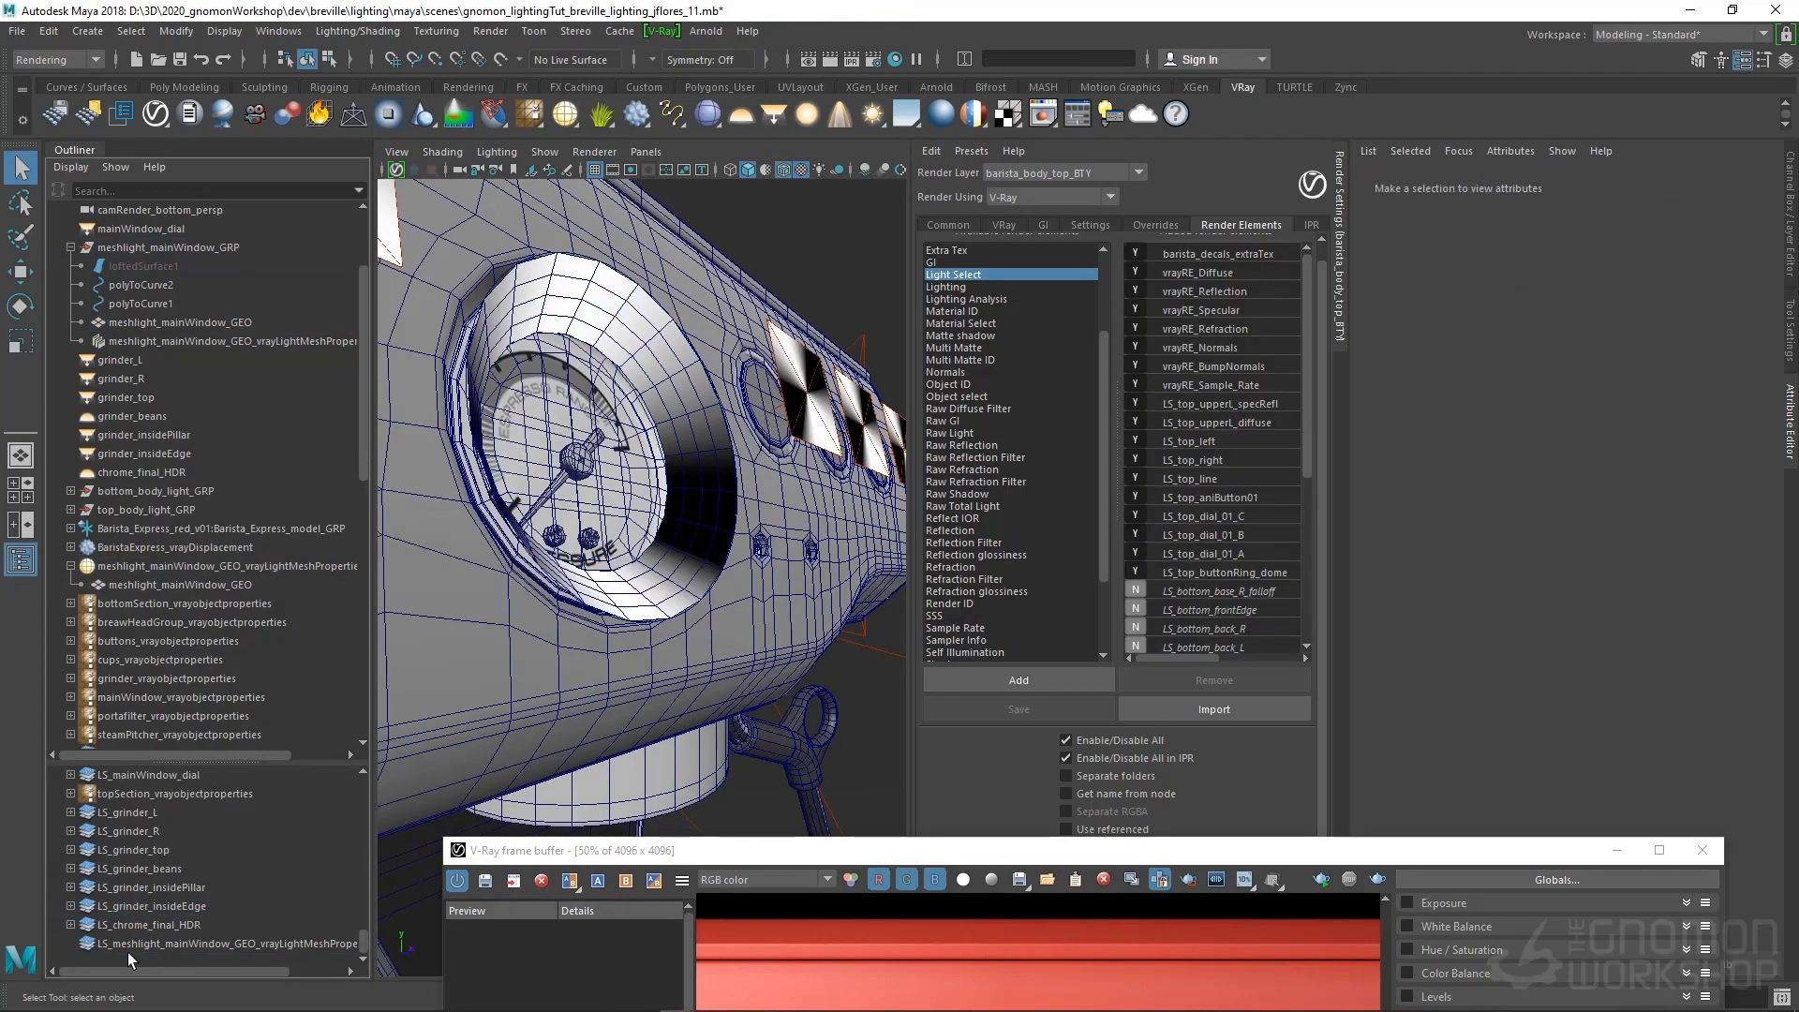
left_click(142, 942)
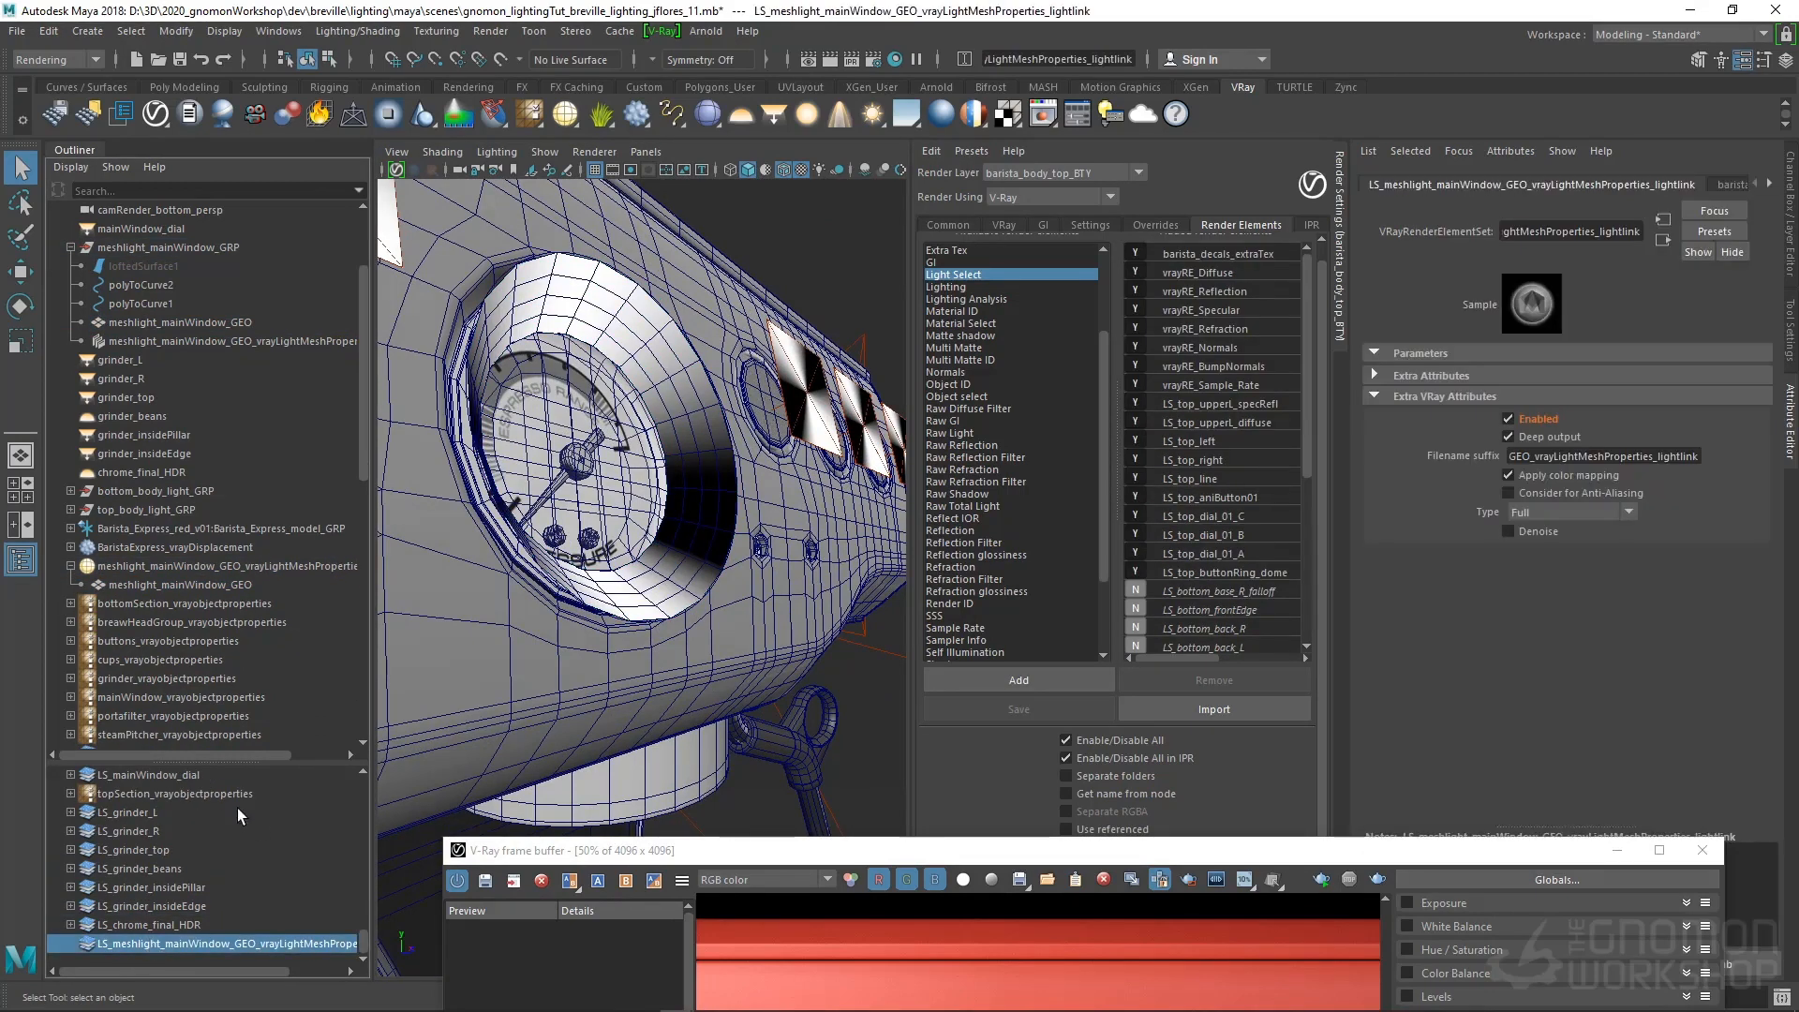
key("ctrl+z")
key("ctrl+z")
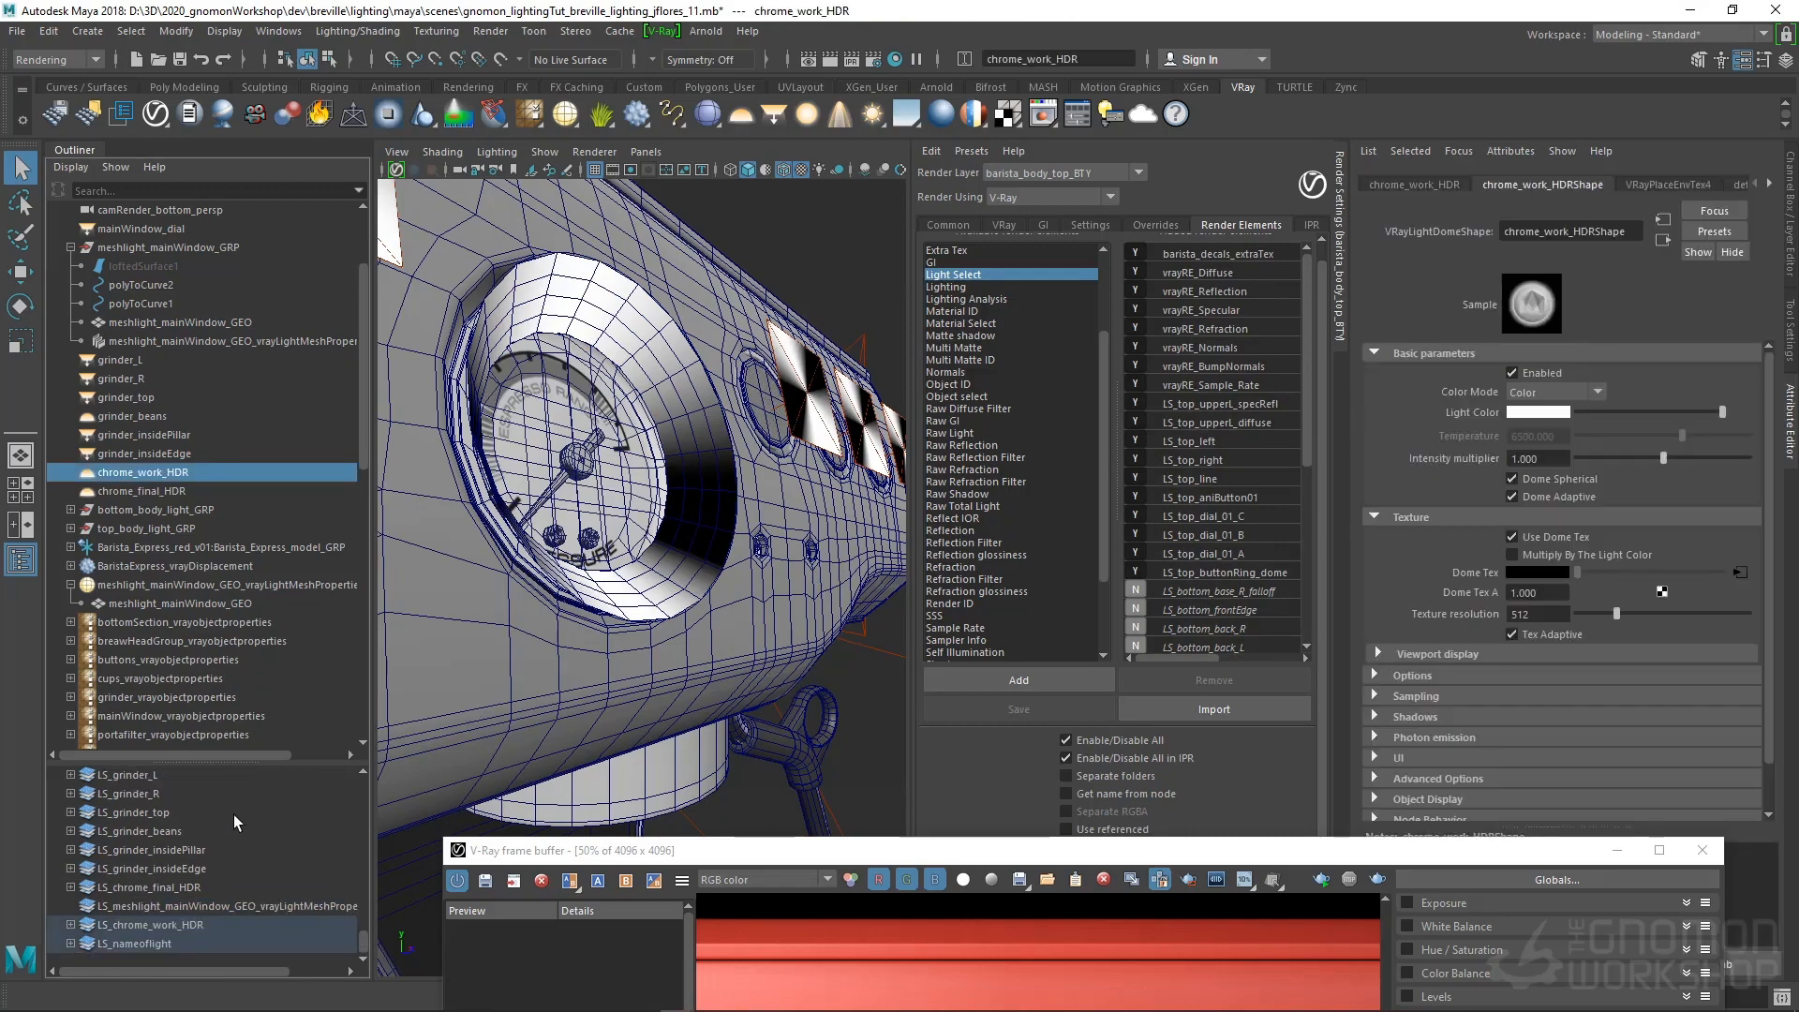
Delete the LS_nameoflight render element set from the Outliner and select the LS_meshlight_mainWindow_GEO_vrayLightMeshProperties_lightlink set
left_click(159, 944)
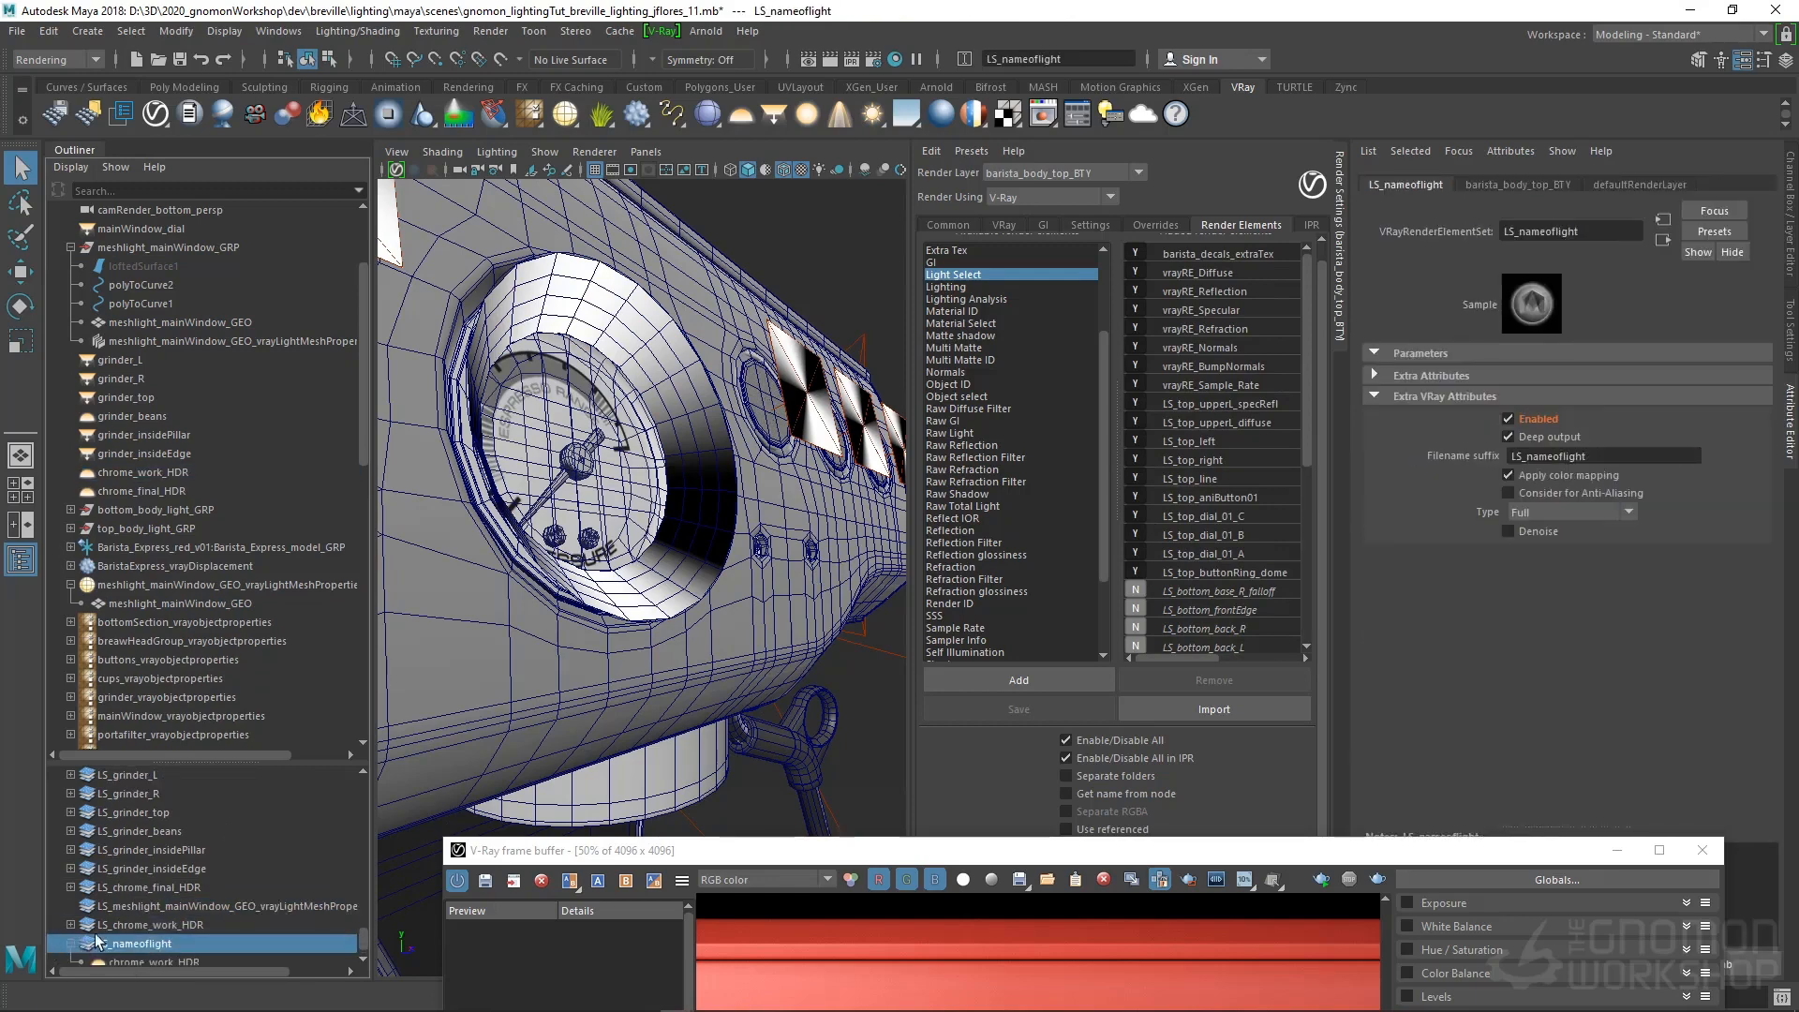
left_click(155, 907)
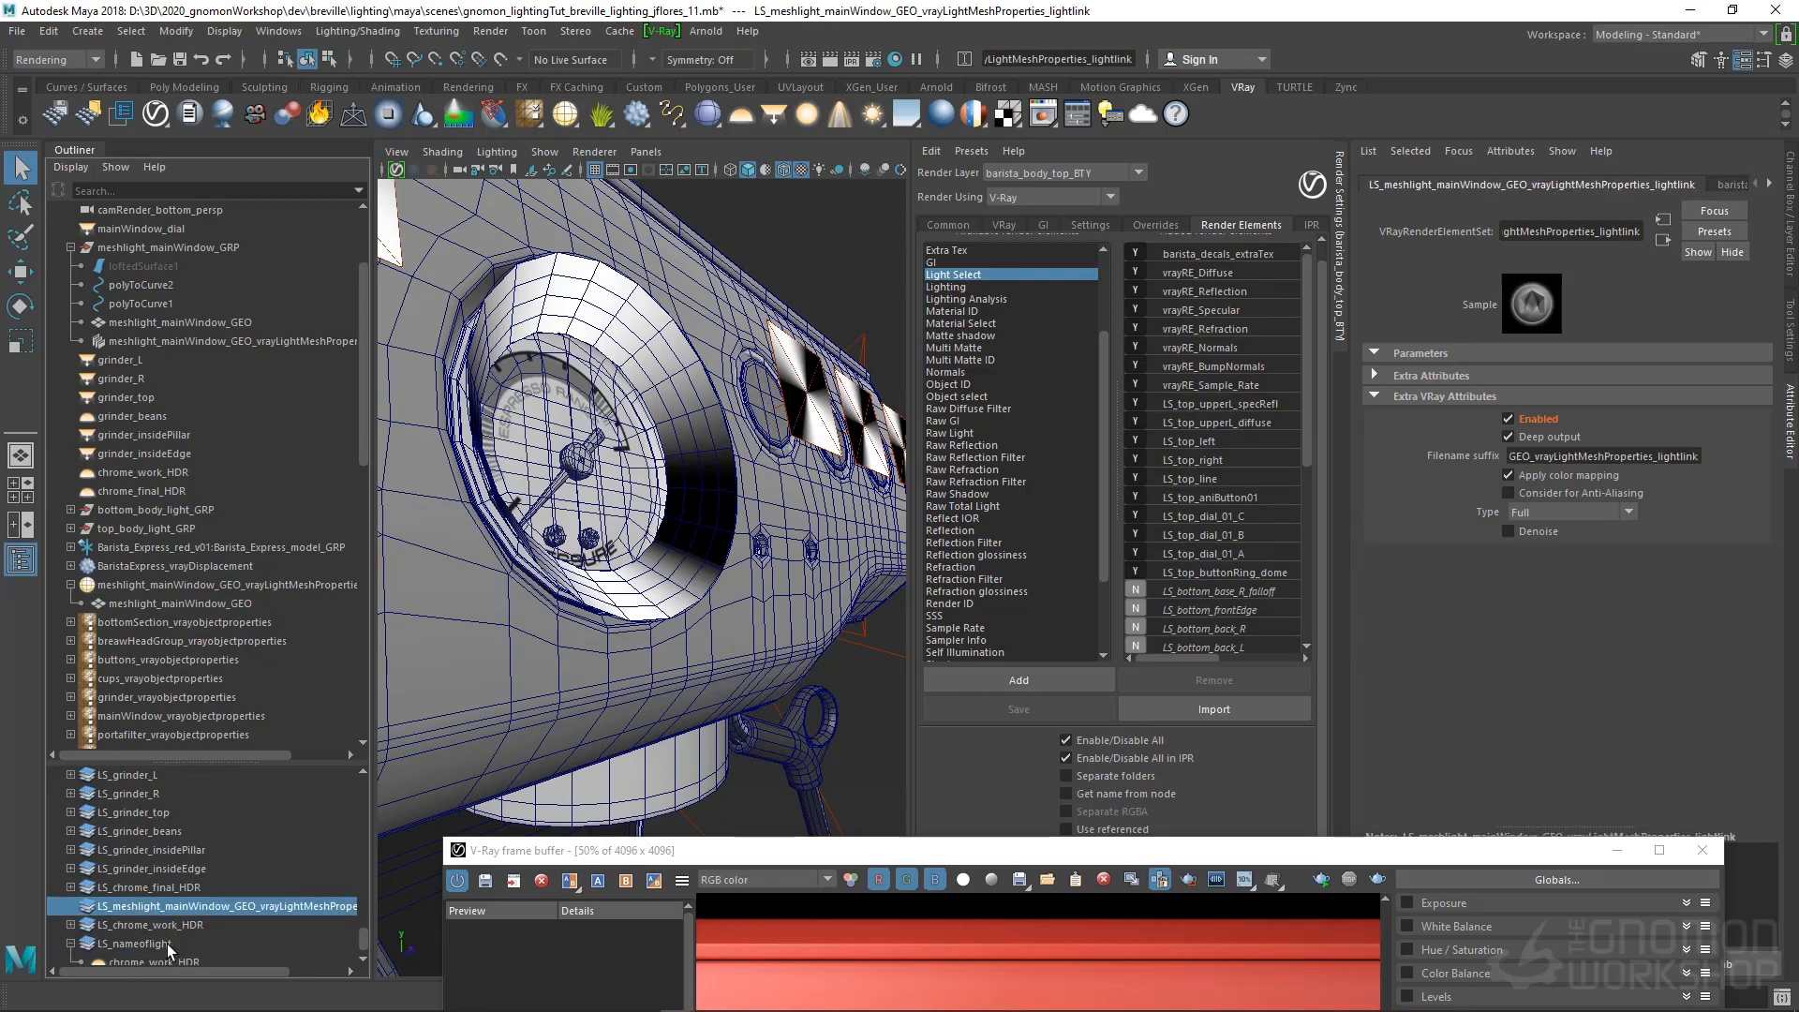
left_click(150, 942)
key("Delete")
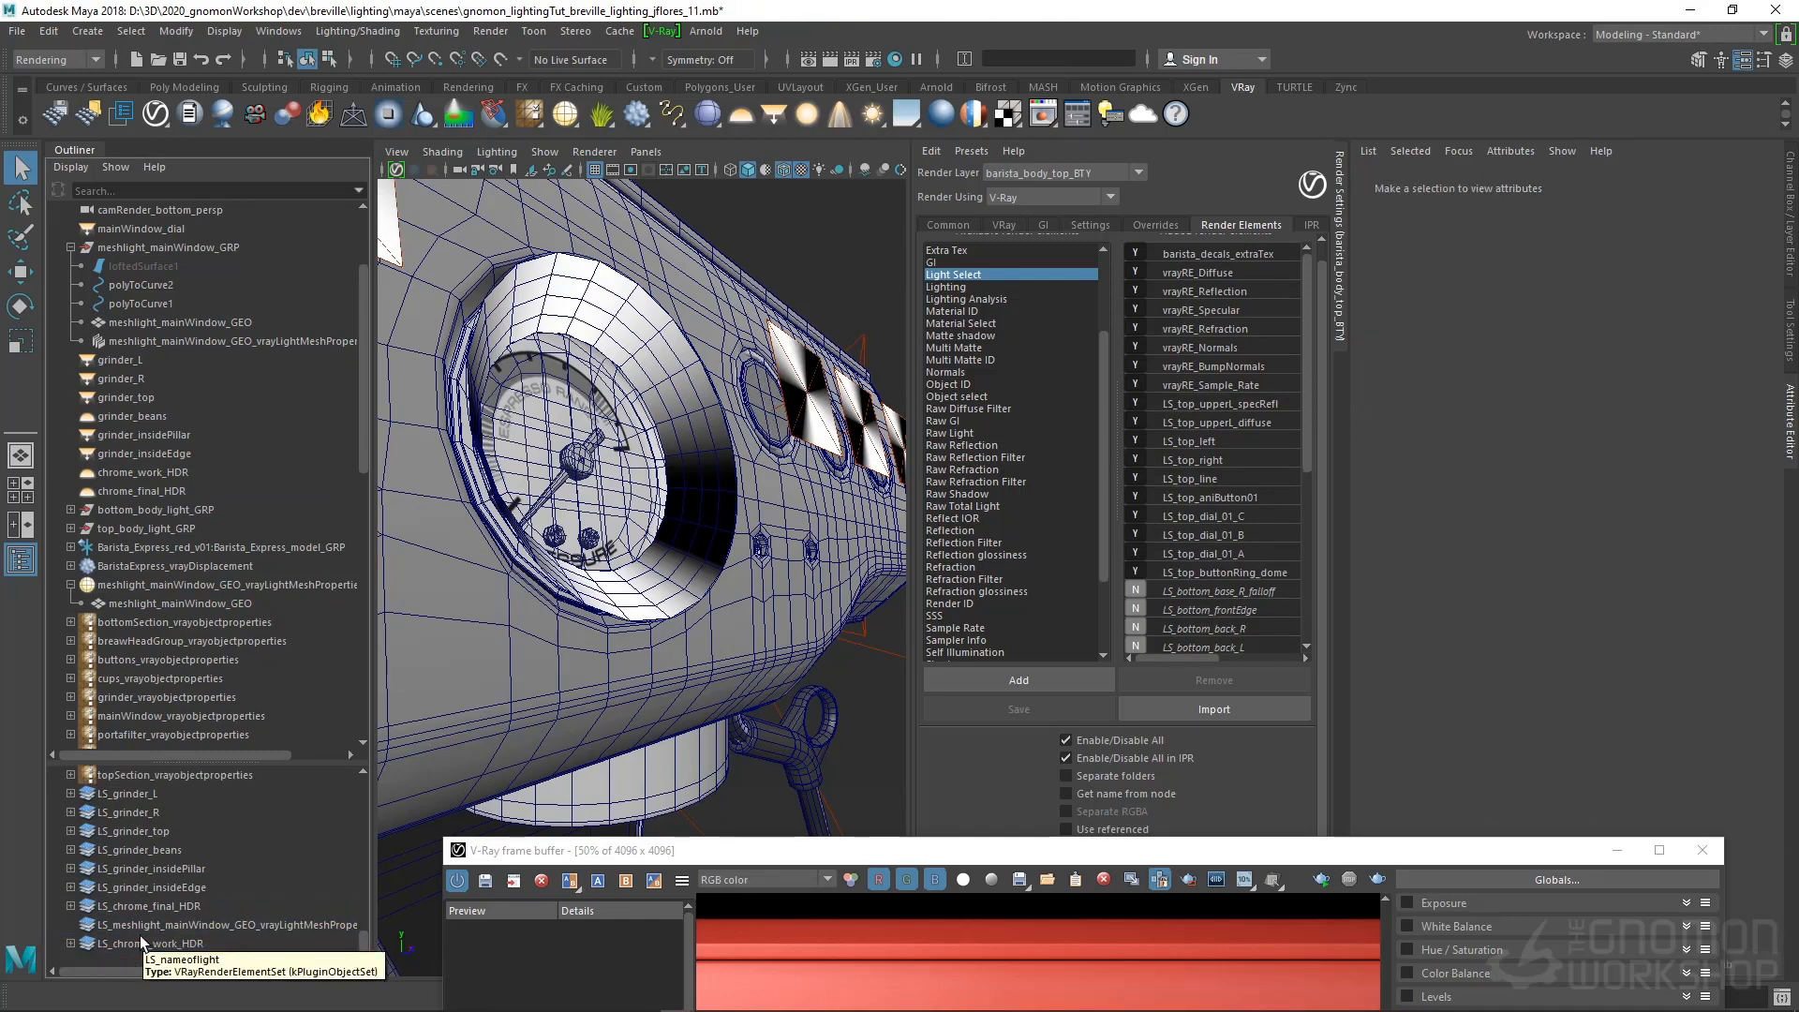
left_click(141, 940)
left_click(174, 926)
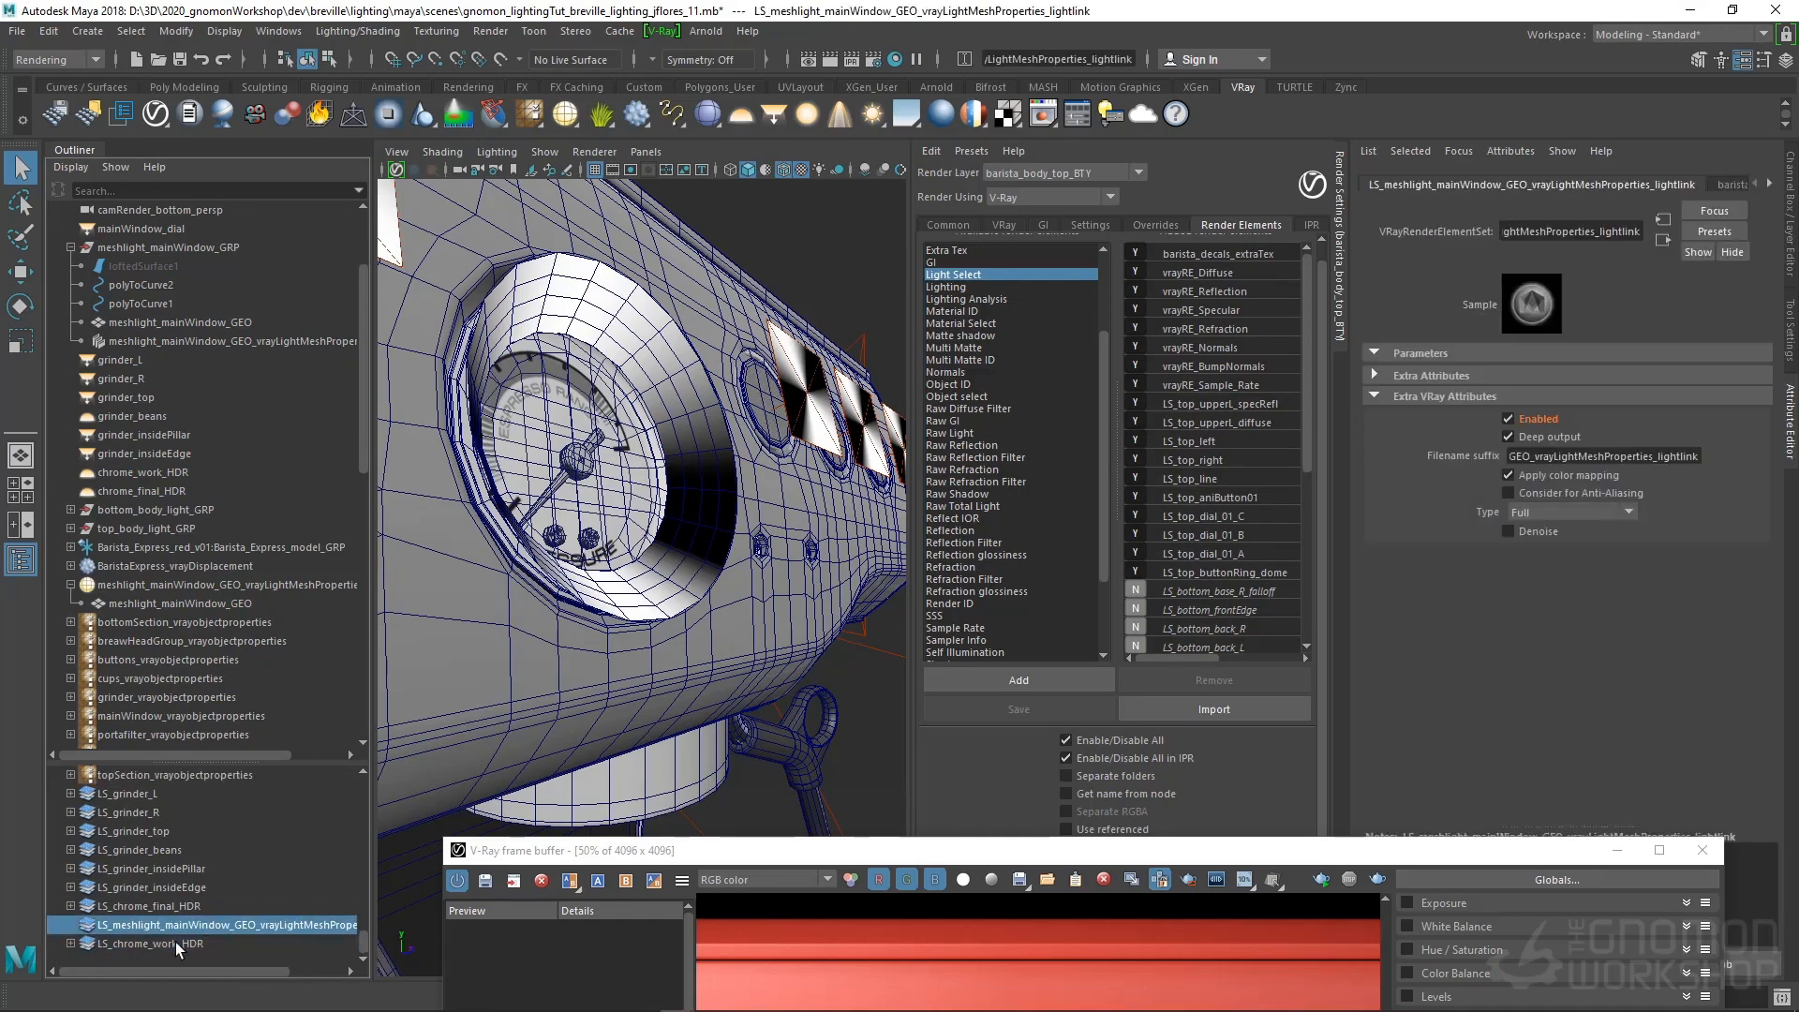
Examine the LS_meshlight_mainWindow light select pass in the V-Ray frame buffer and move the window clear of the Outliner
left_click_drag(731, 852, 686, 733)
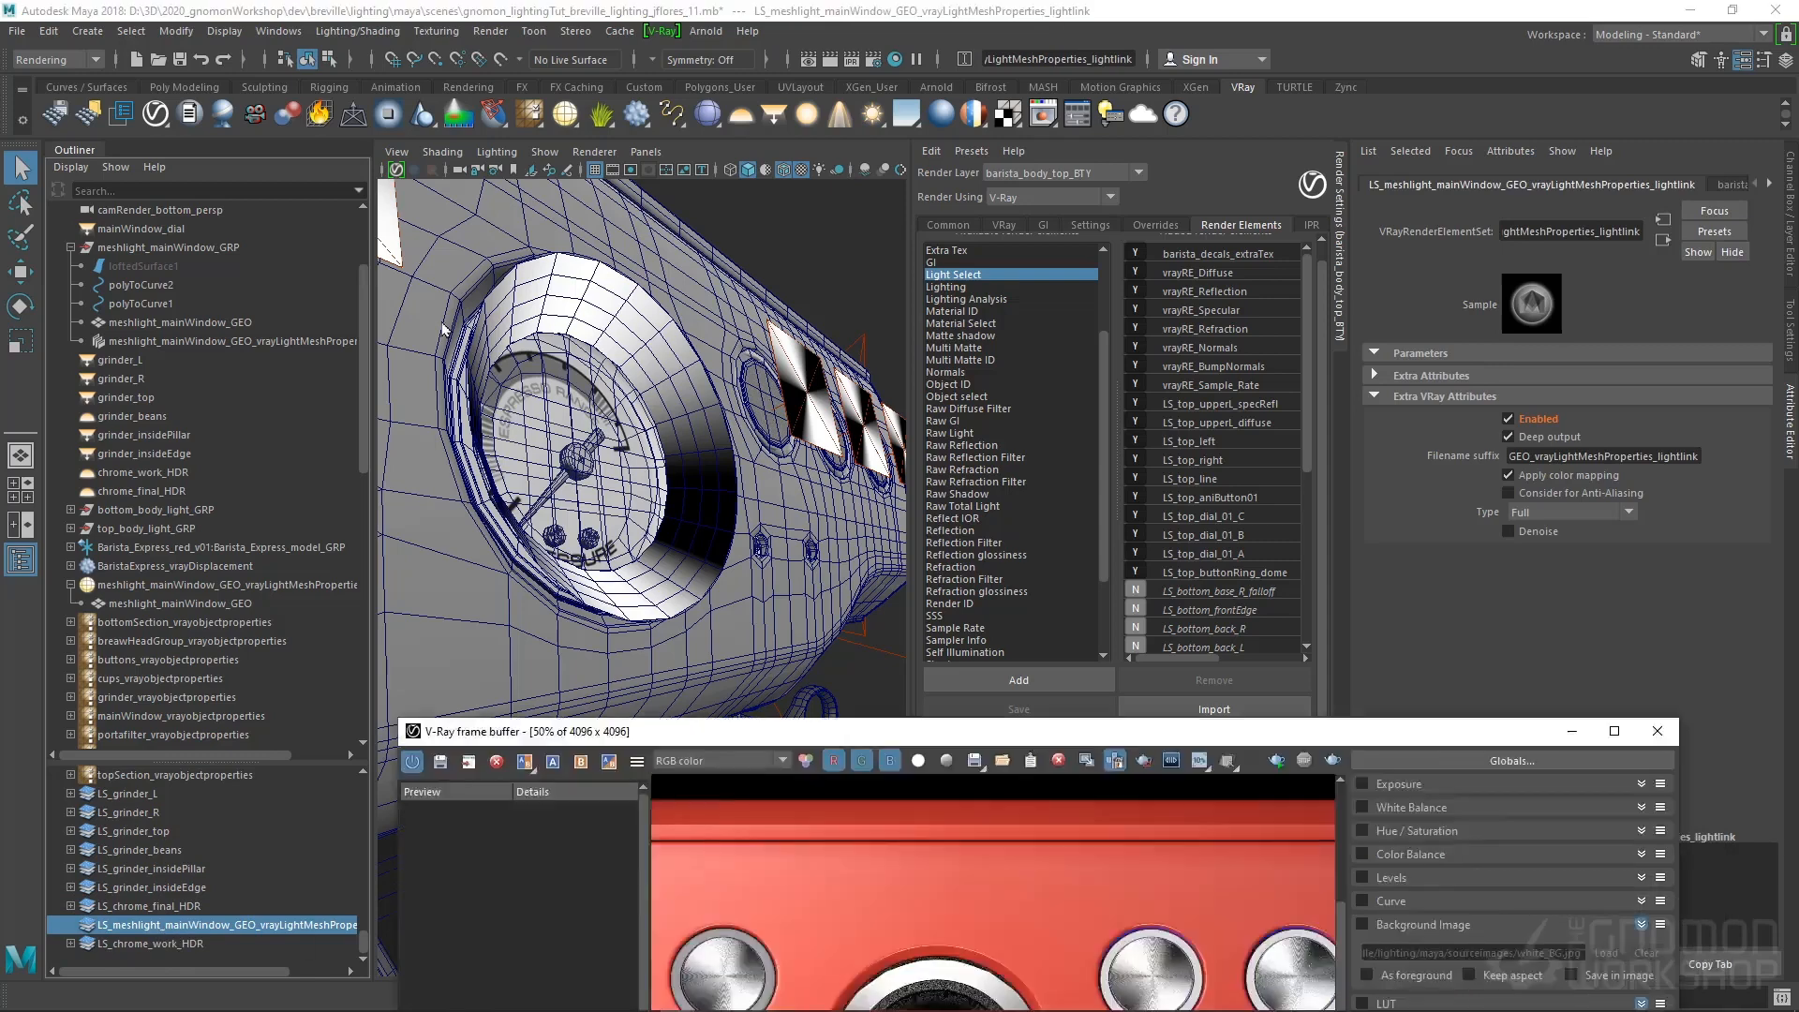
left_click_drag(444, 328, 425, 268)
left_click(459, 295)
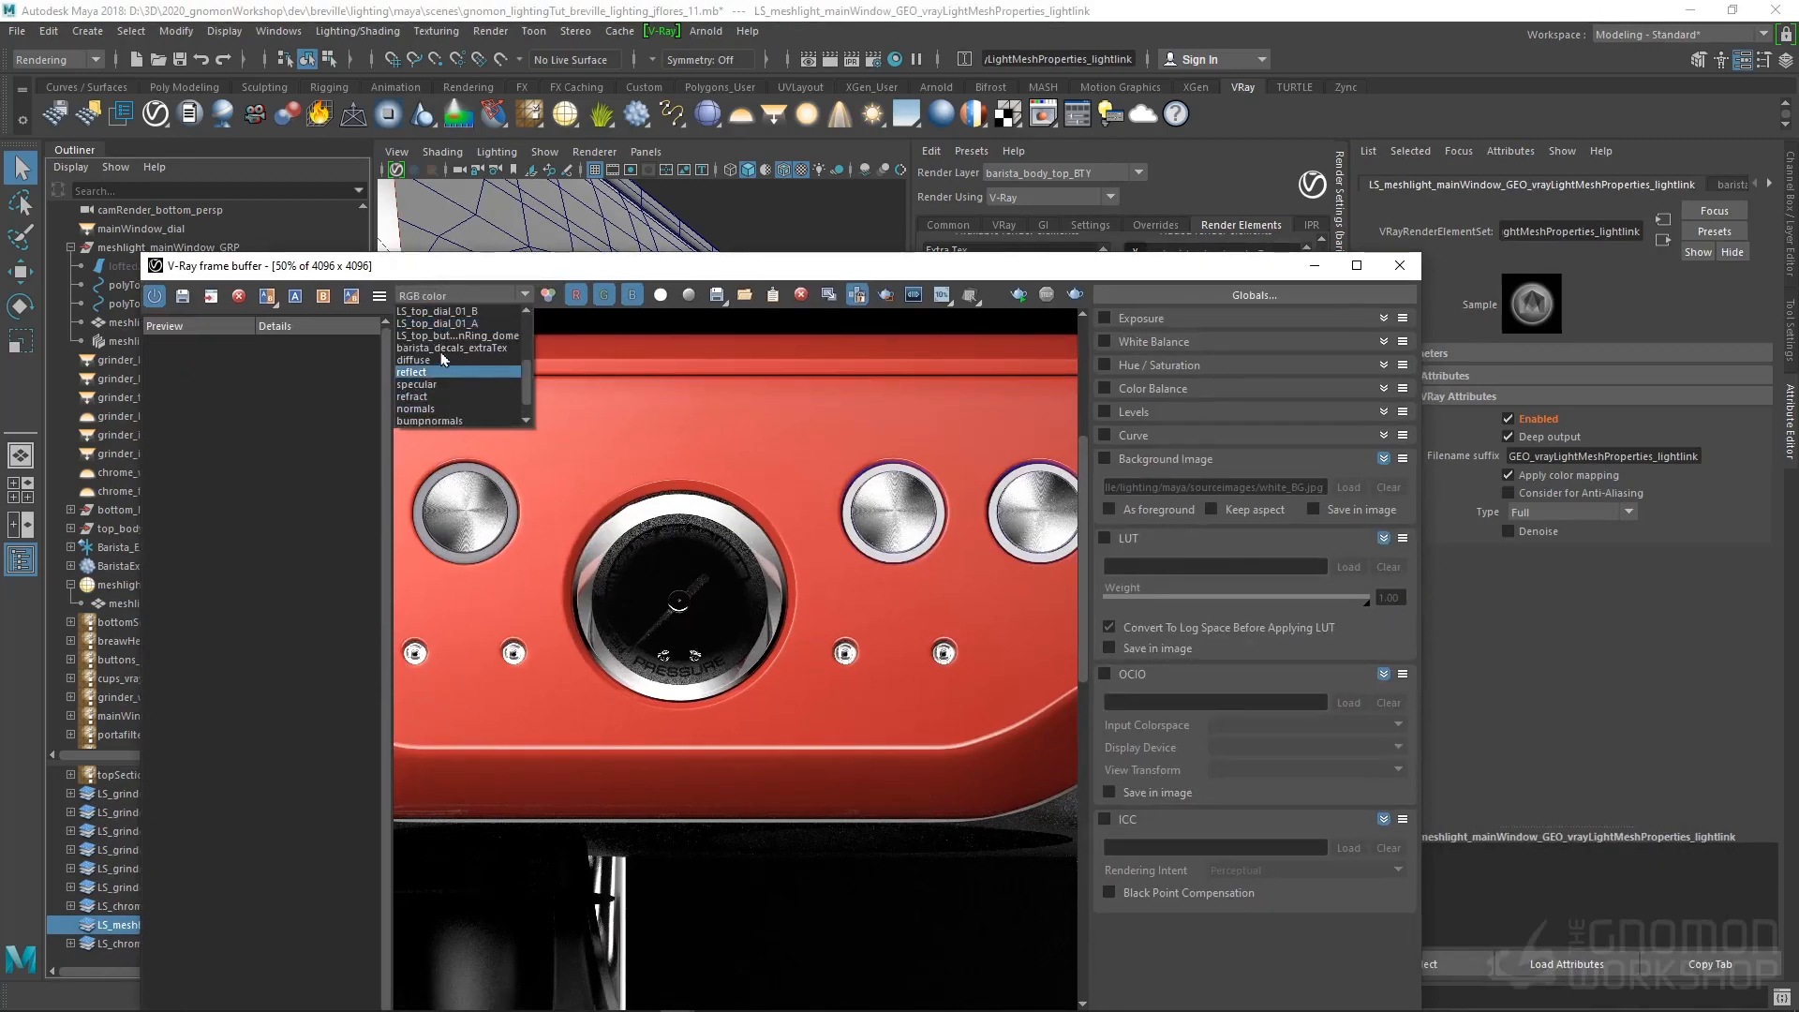
scroll(444, 359, "down", 1)
left_click(440, 420)
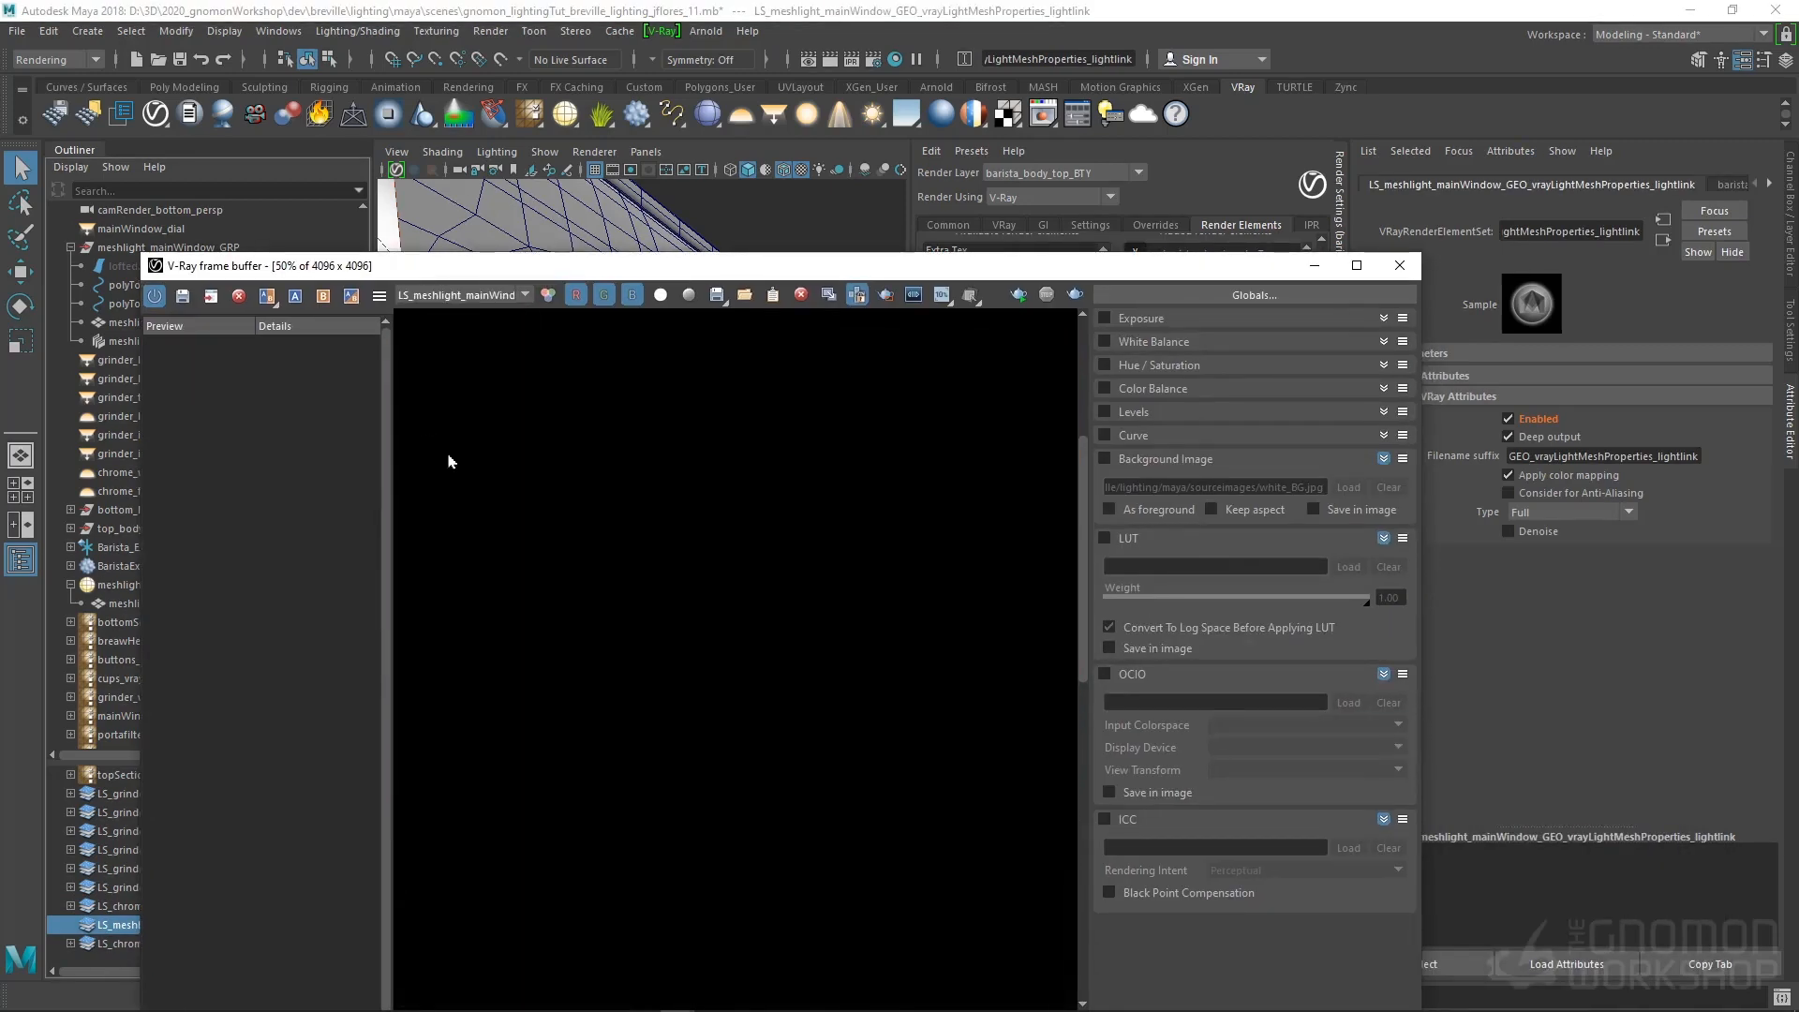
scroll(652, 575, "down", 3)
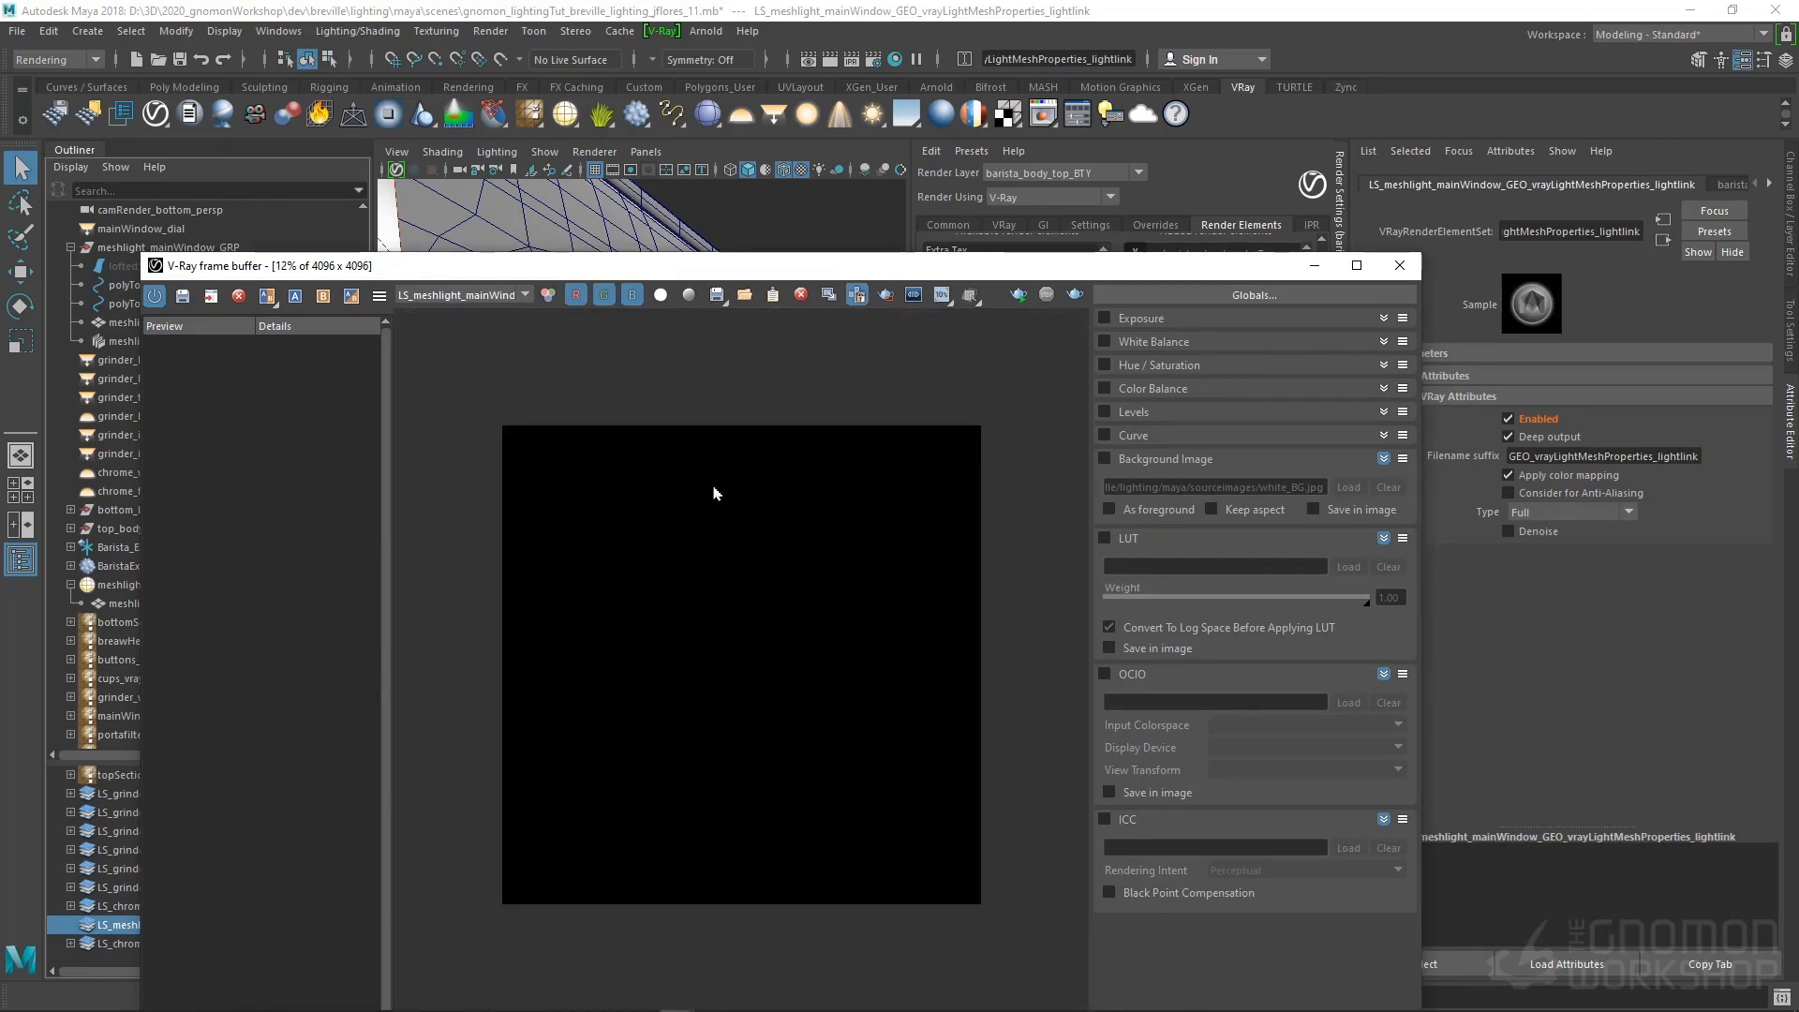
left_click_drag(712, 265, 1174, 615)
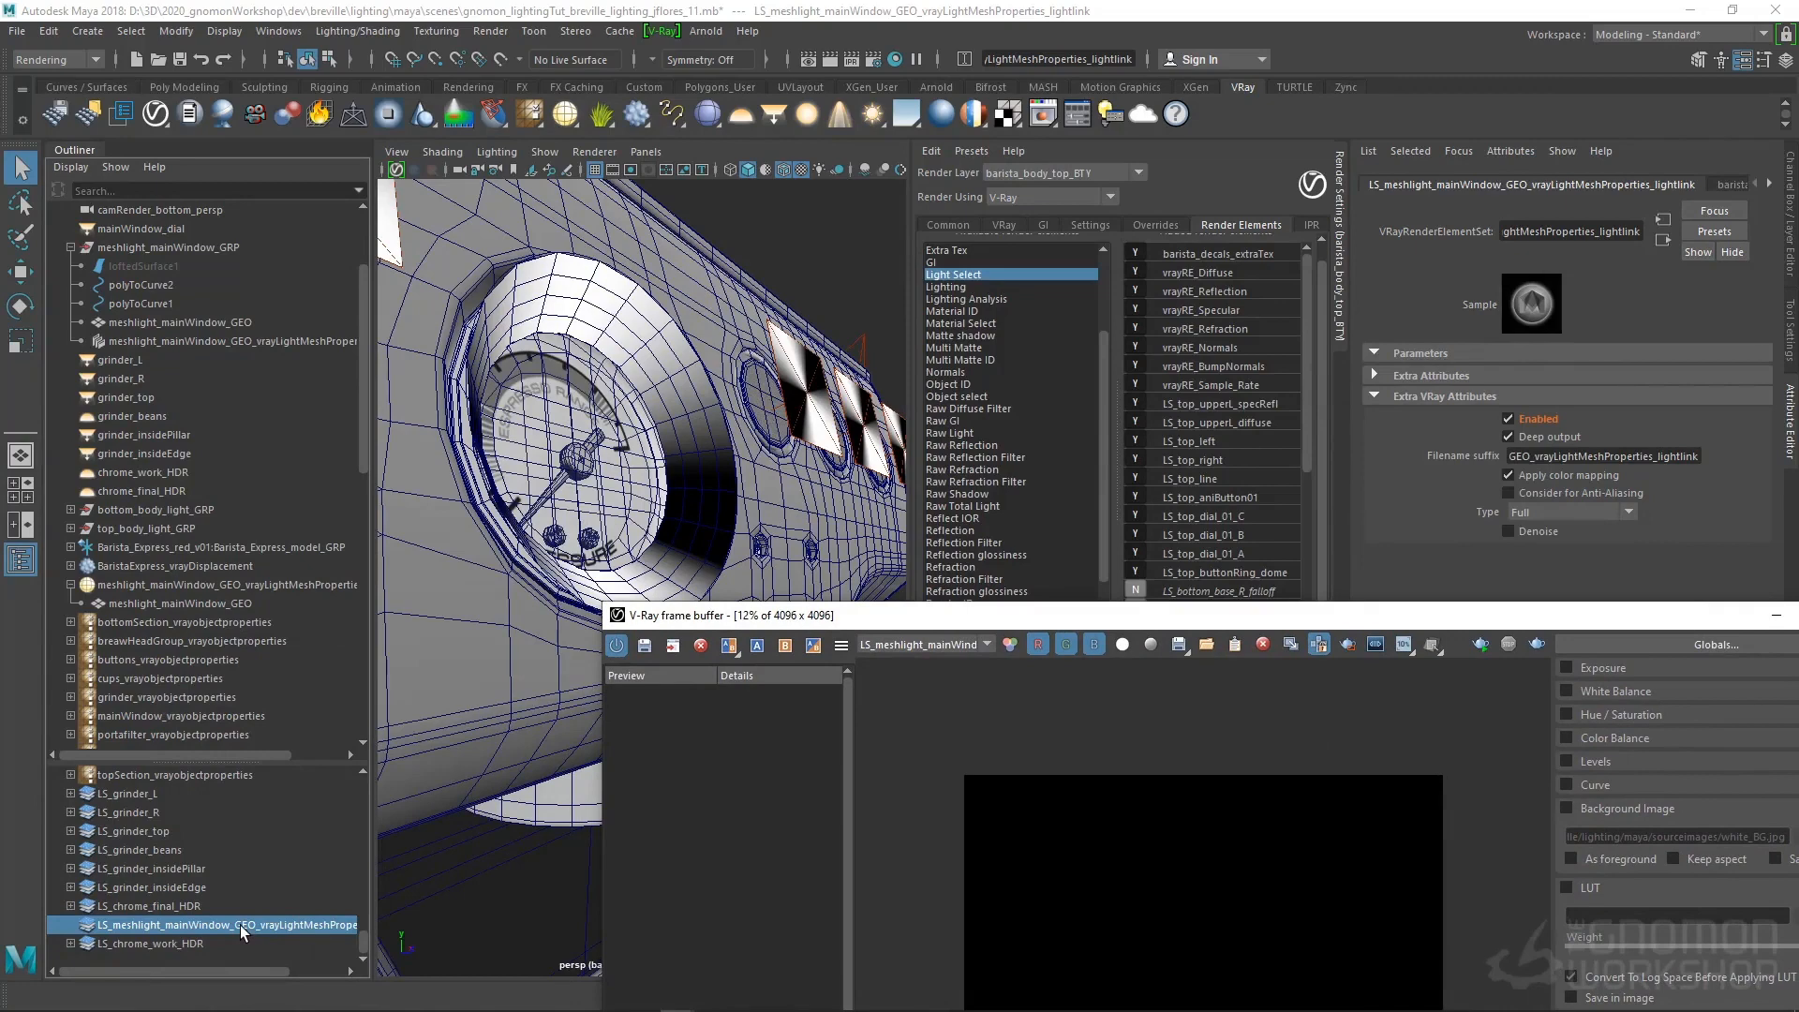
Widen the Outliner and add meshlight_mainWindow_GEO_vrayLightMeshProperties to the LS_meshlight_mainWindow_GEO_vrayLightMeshProperties_lightlink set, expanding the set to show its contents
left_click(152, 342)
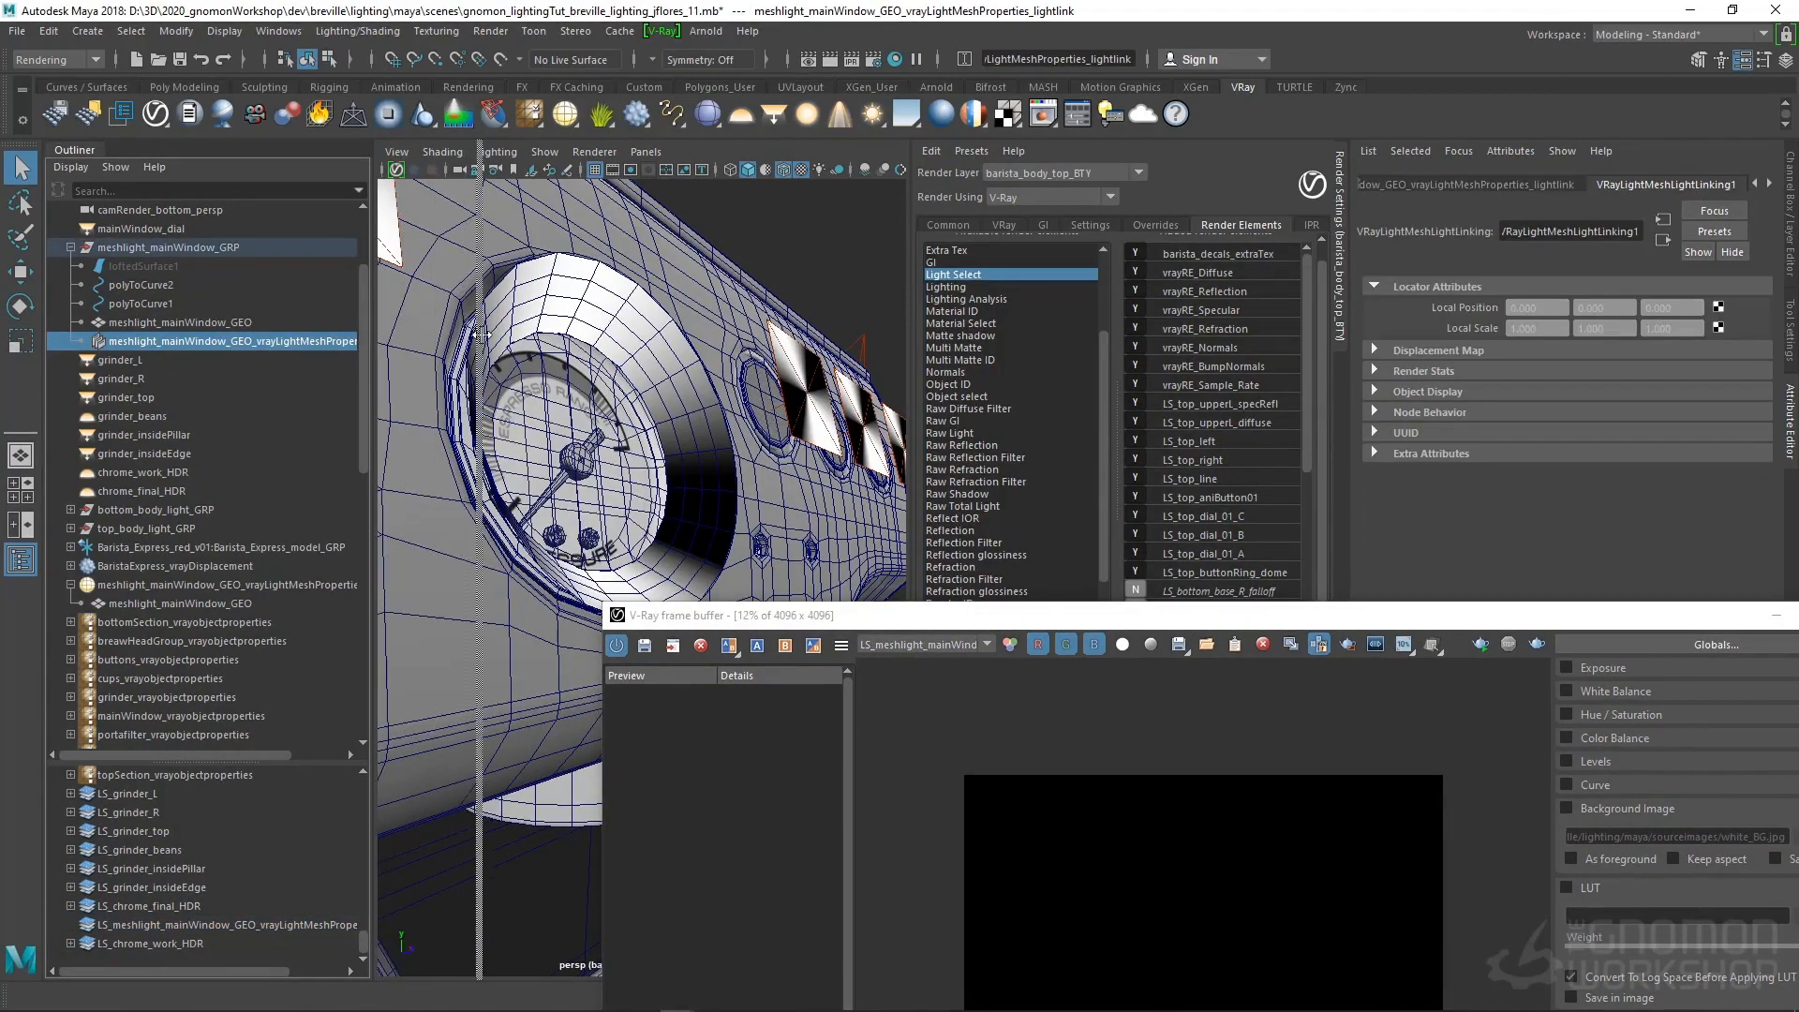
left_click_drag(370, 347, 478, 346)
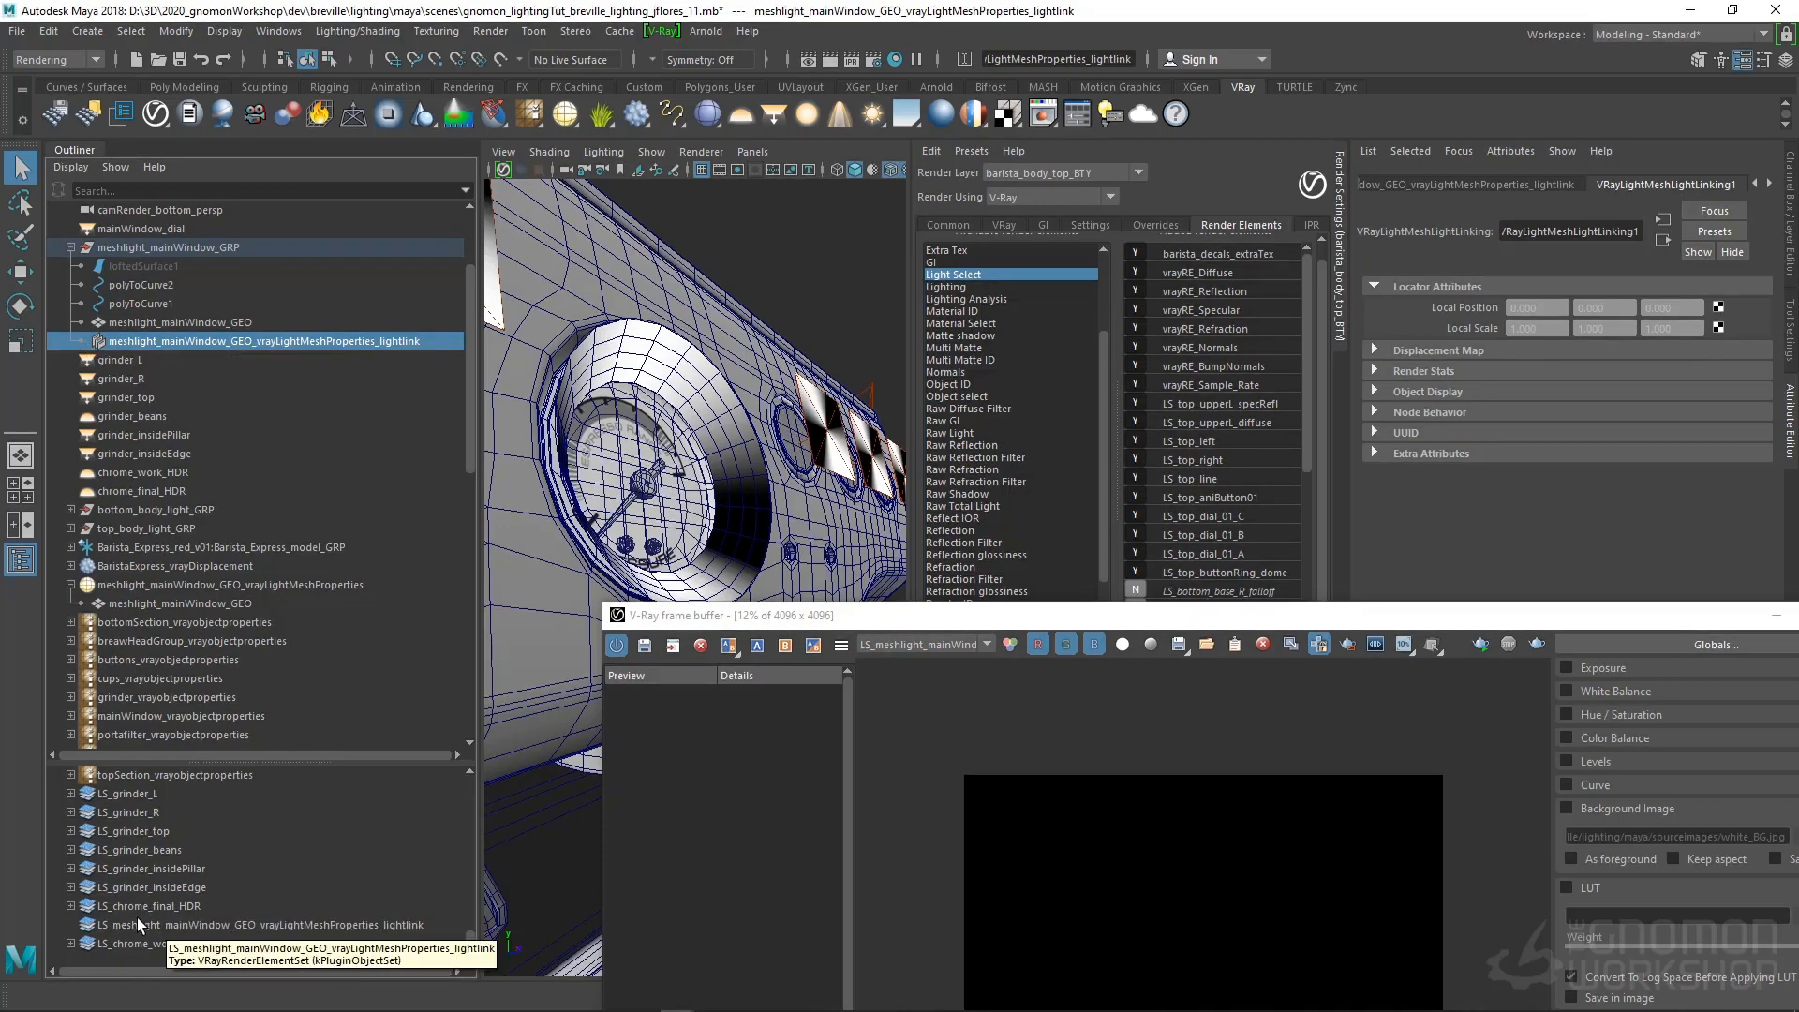
left_click(195, 584)
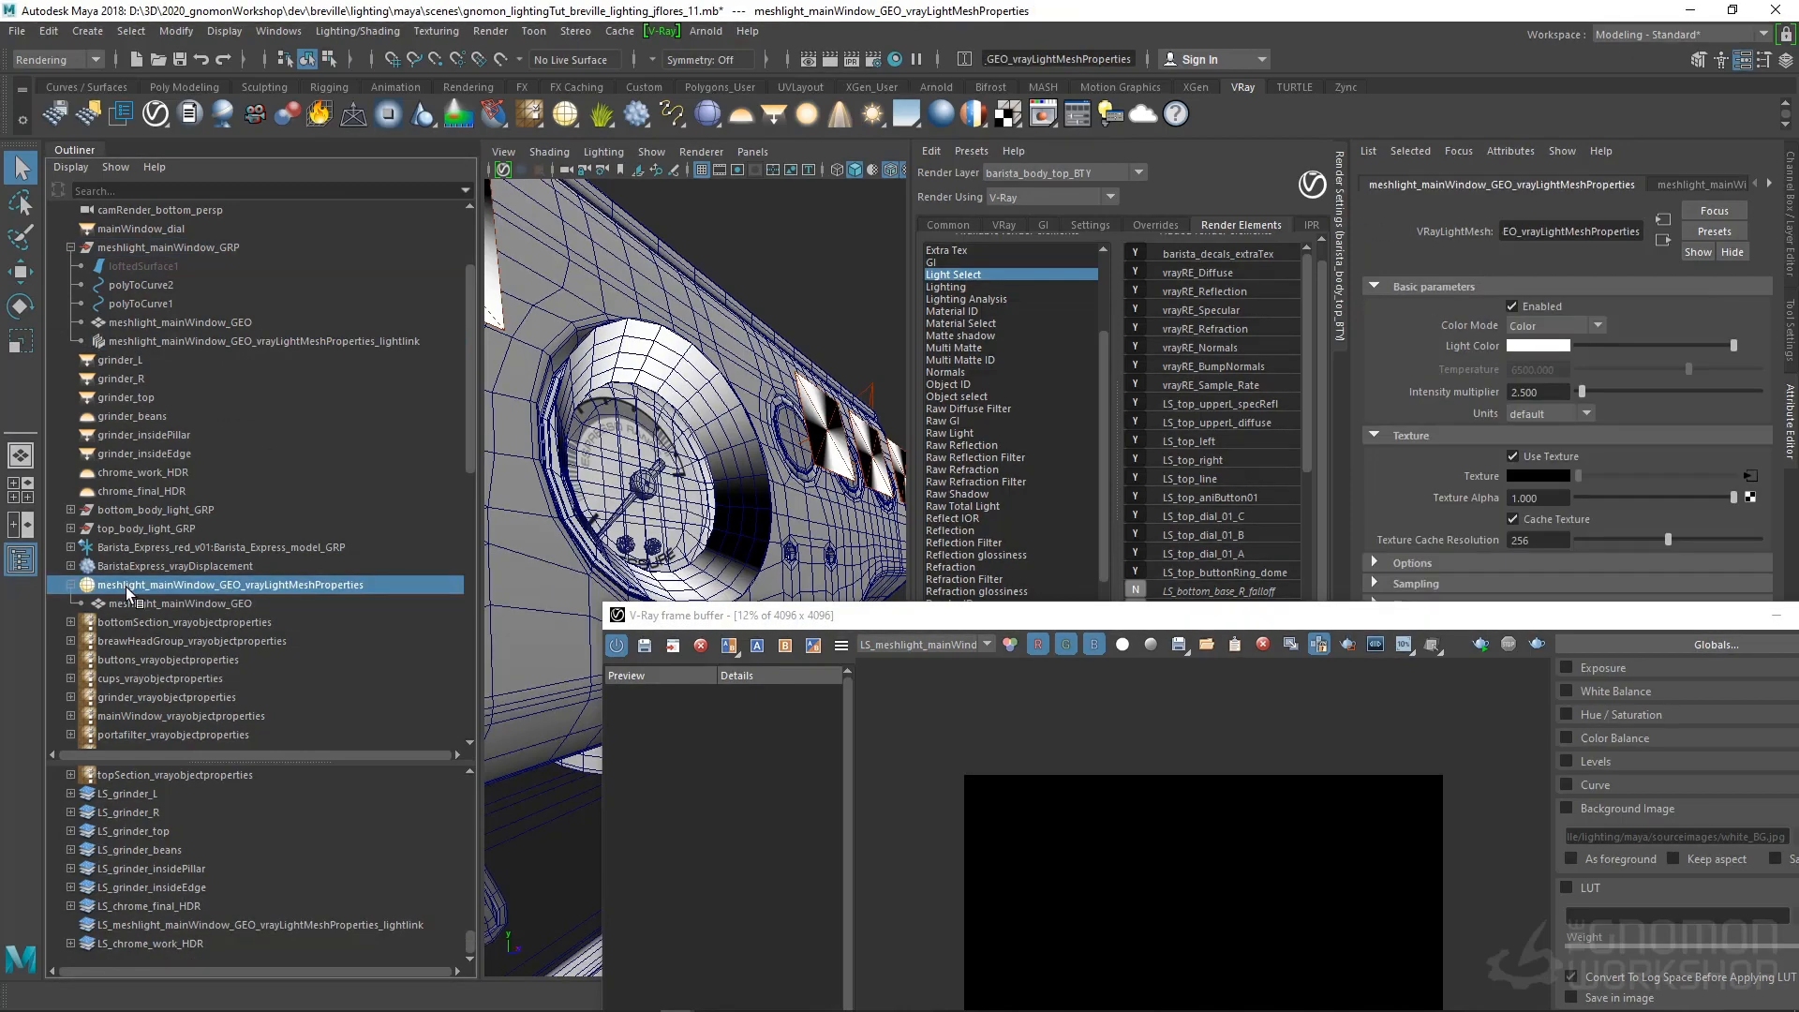
middle_click_drag(133, 588, 173, 927)
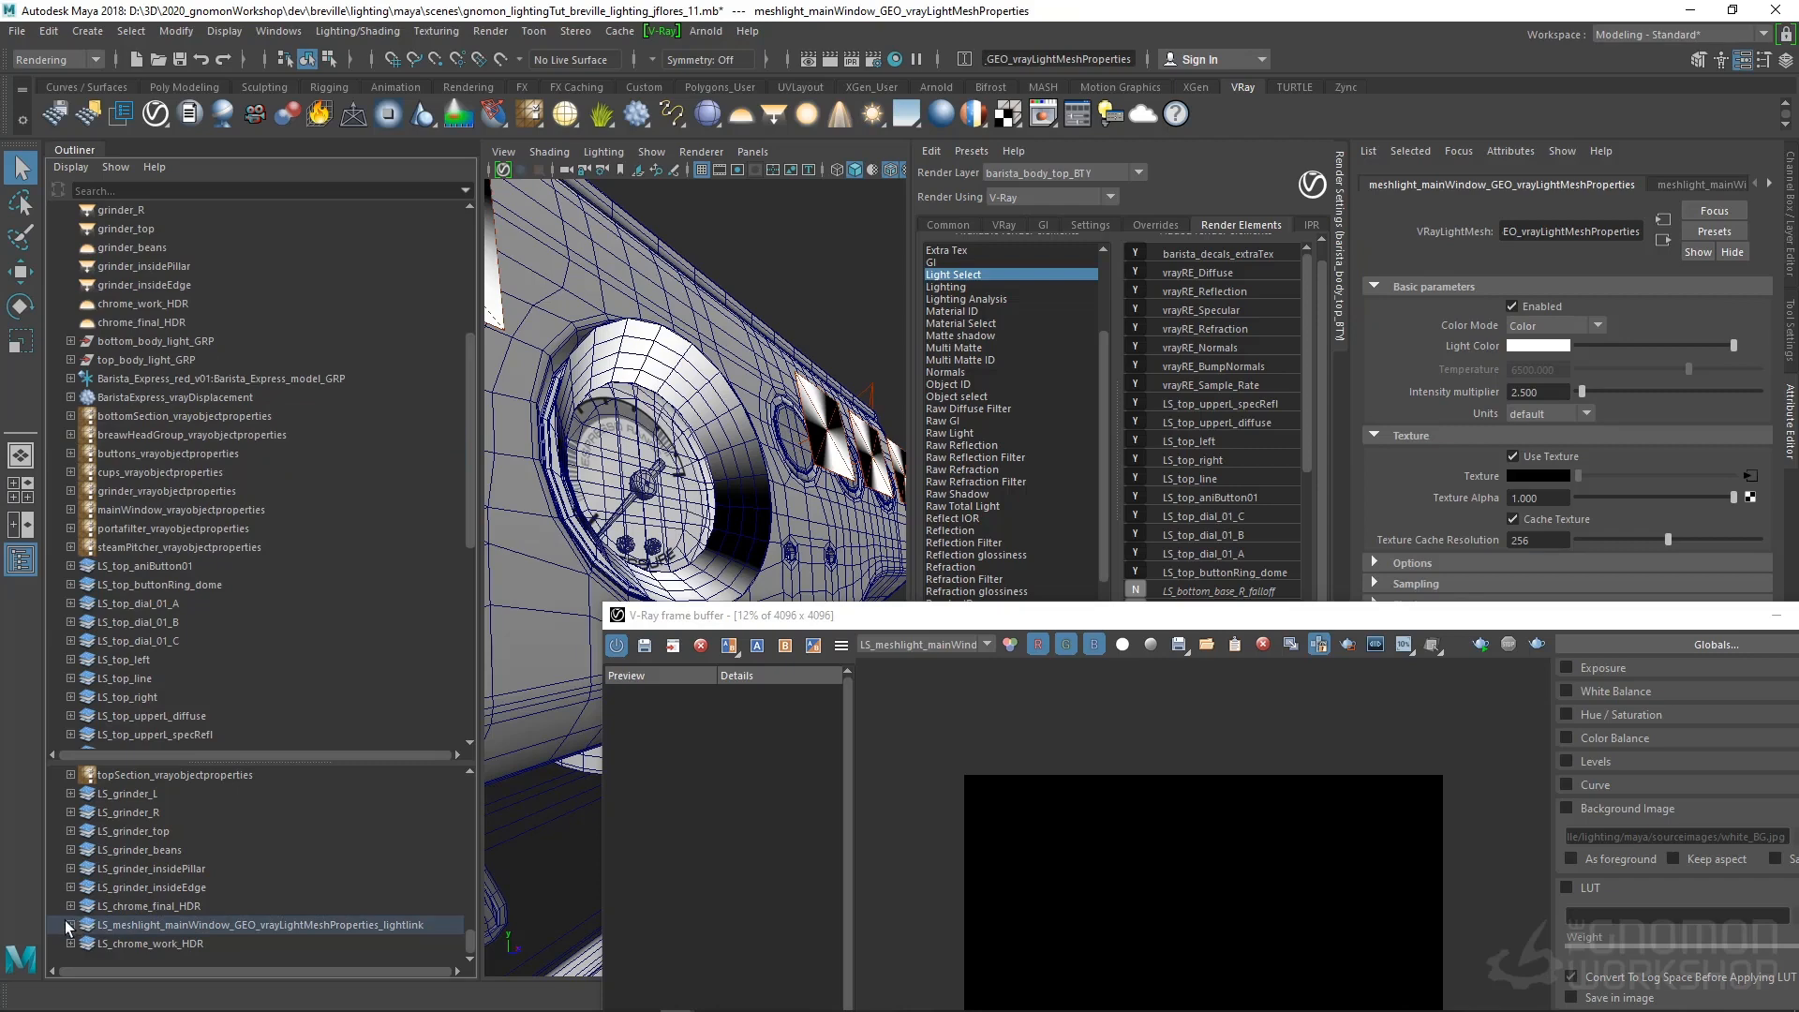
left_click(71, 925)
scroll(221, 891, "down", 1)
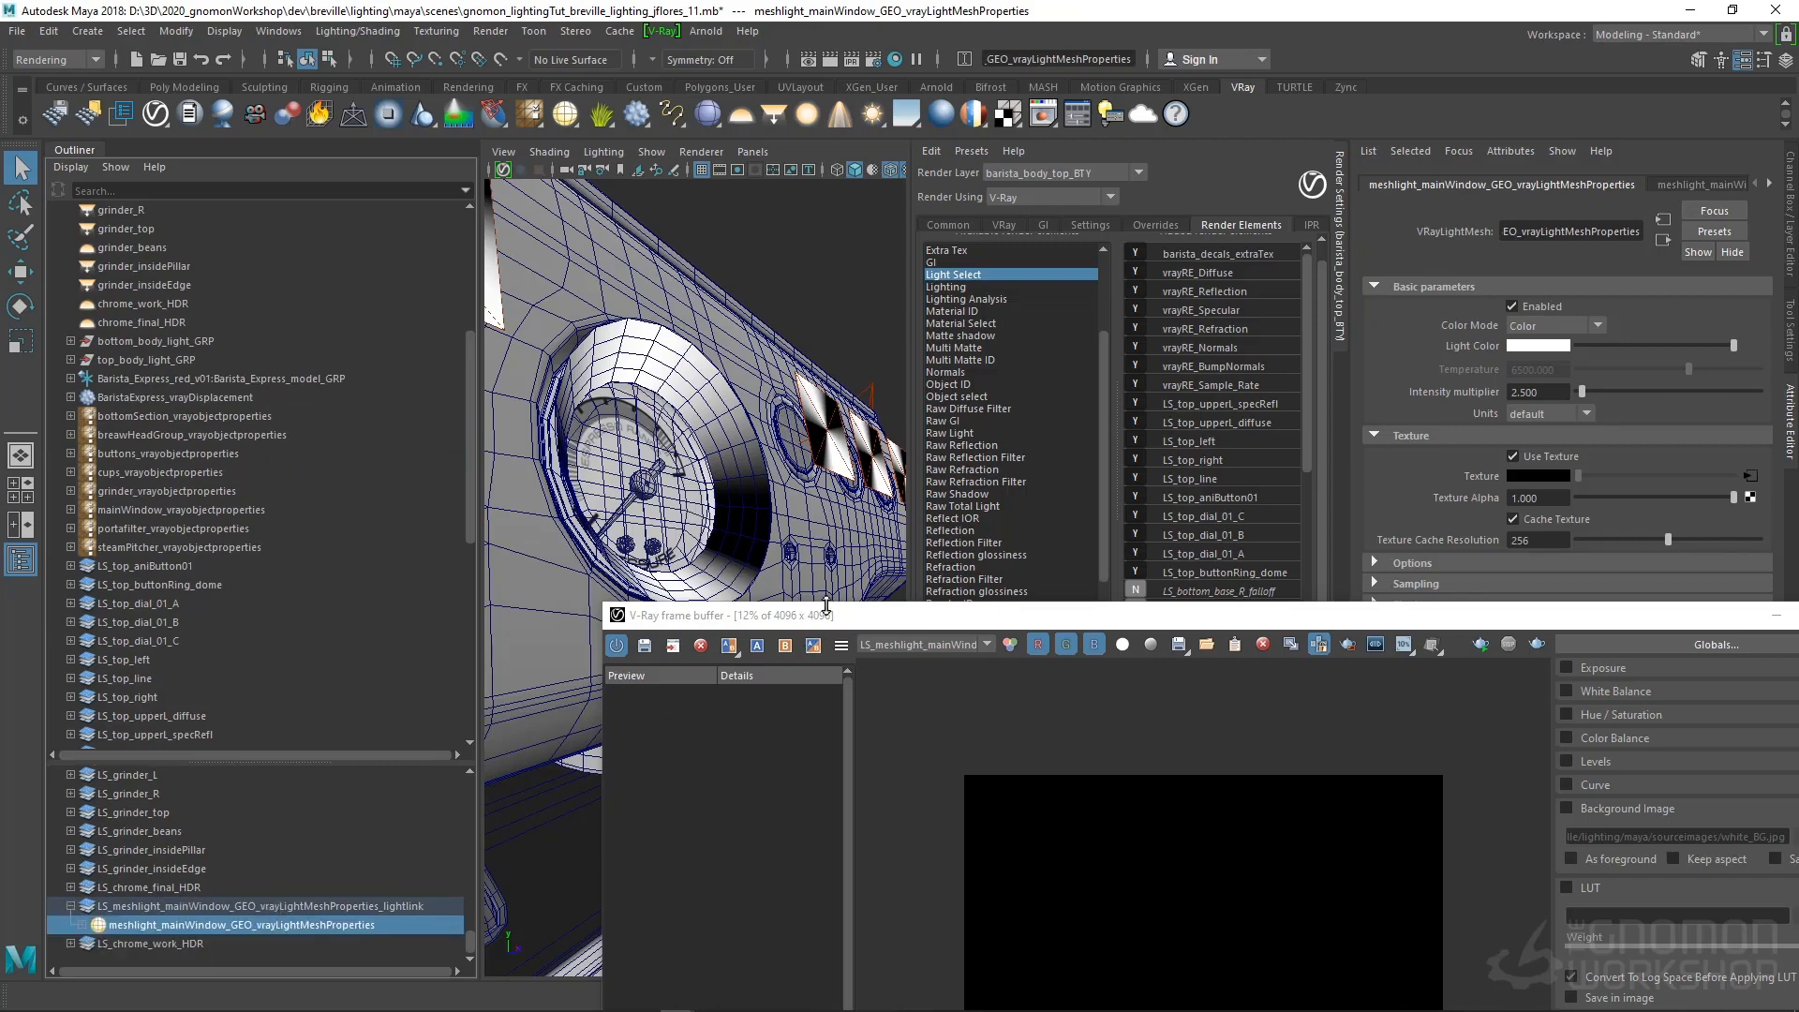
Define a render region around the machine's pressure dial in the V-Ray frame buffer and render it from the current camera, camRender_top_persp
left_click_drag(826, 608, 544, 378)
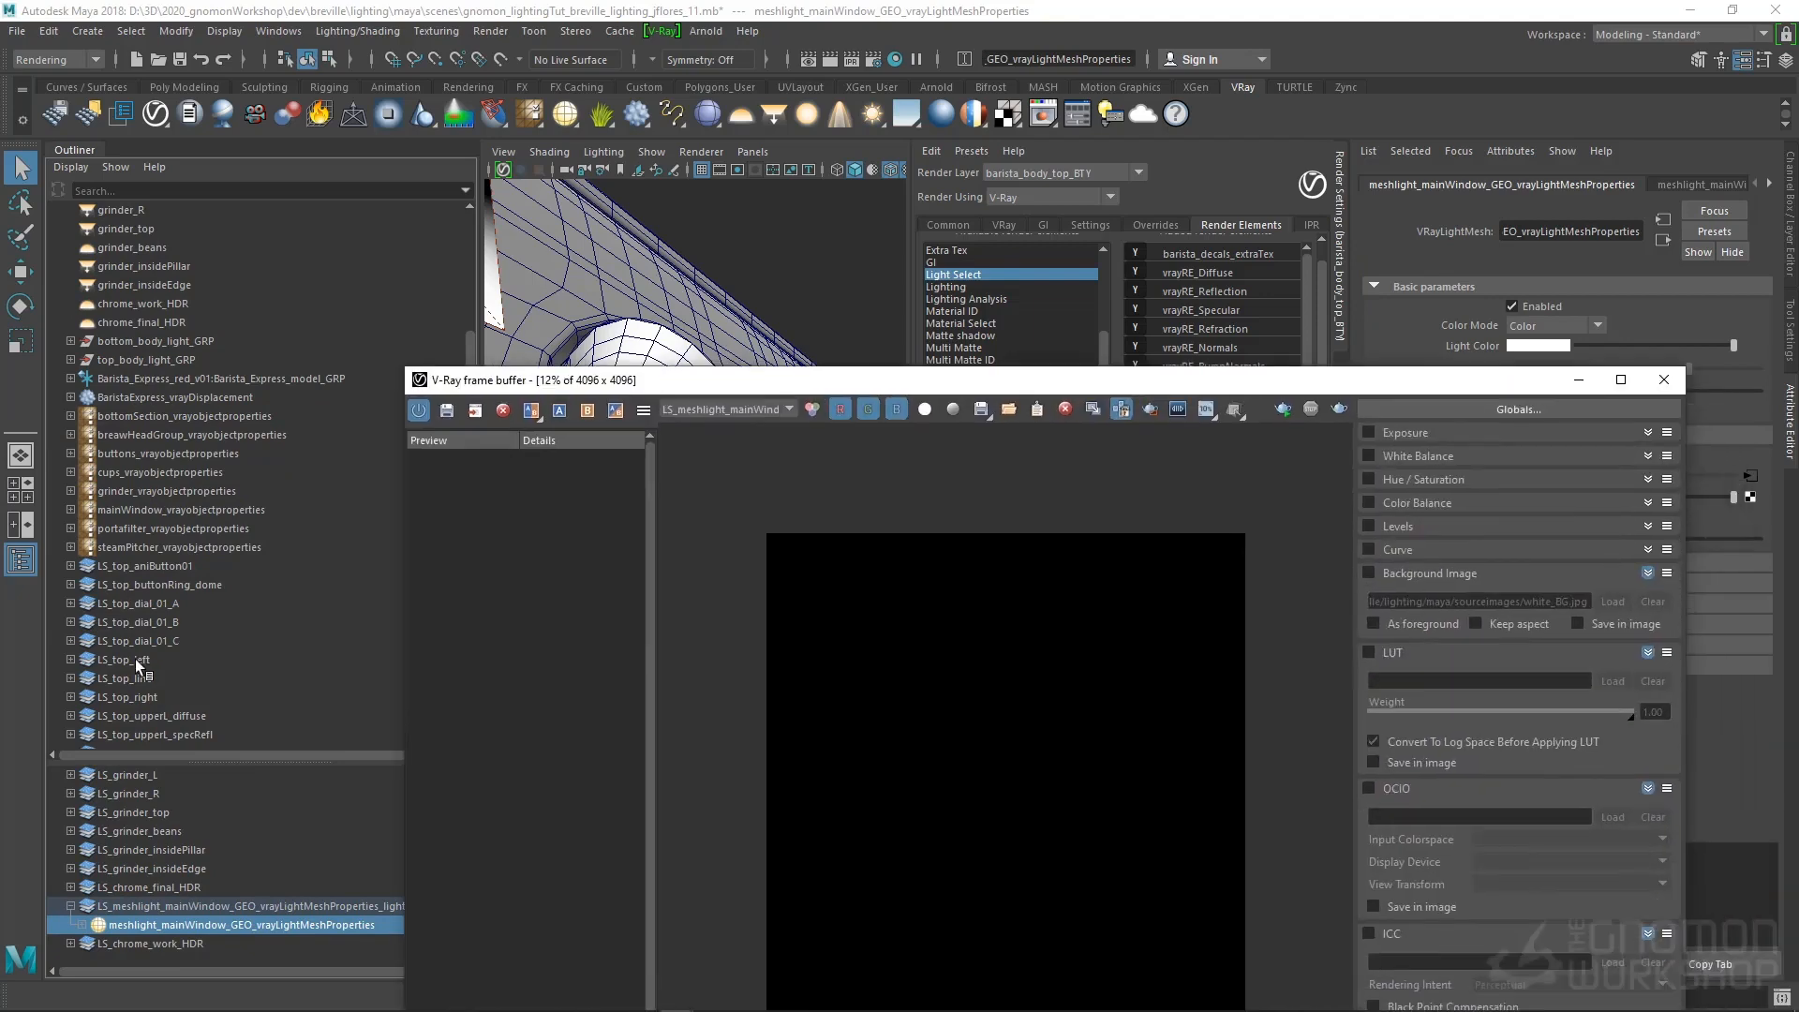
scroll(210, 689, "up", 3)
left_click(169, 322)
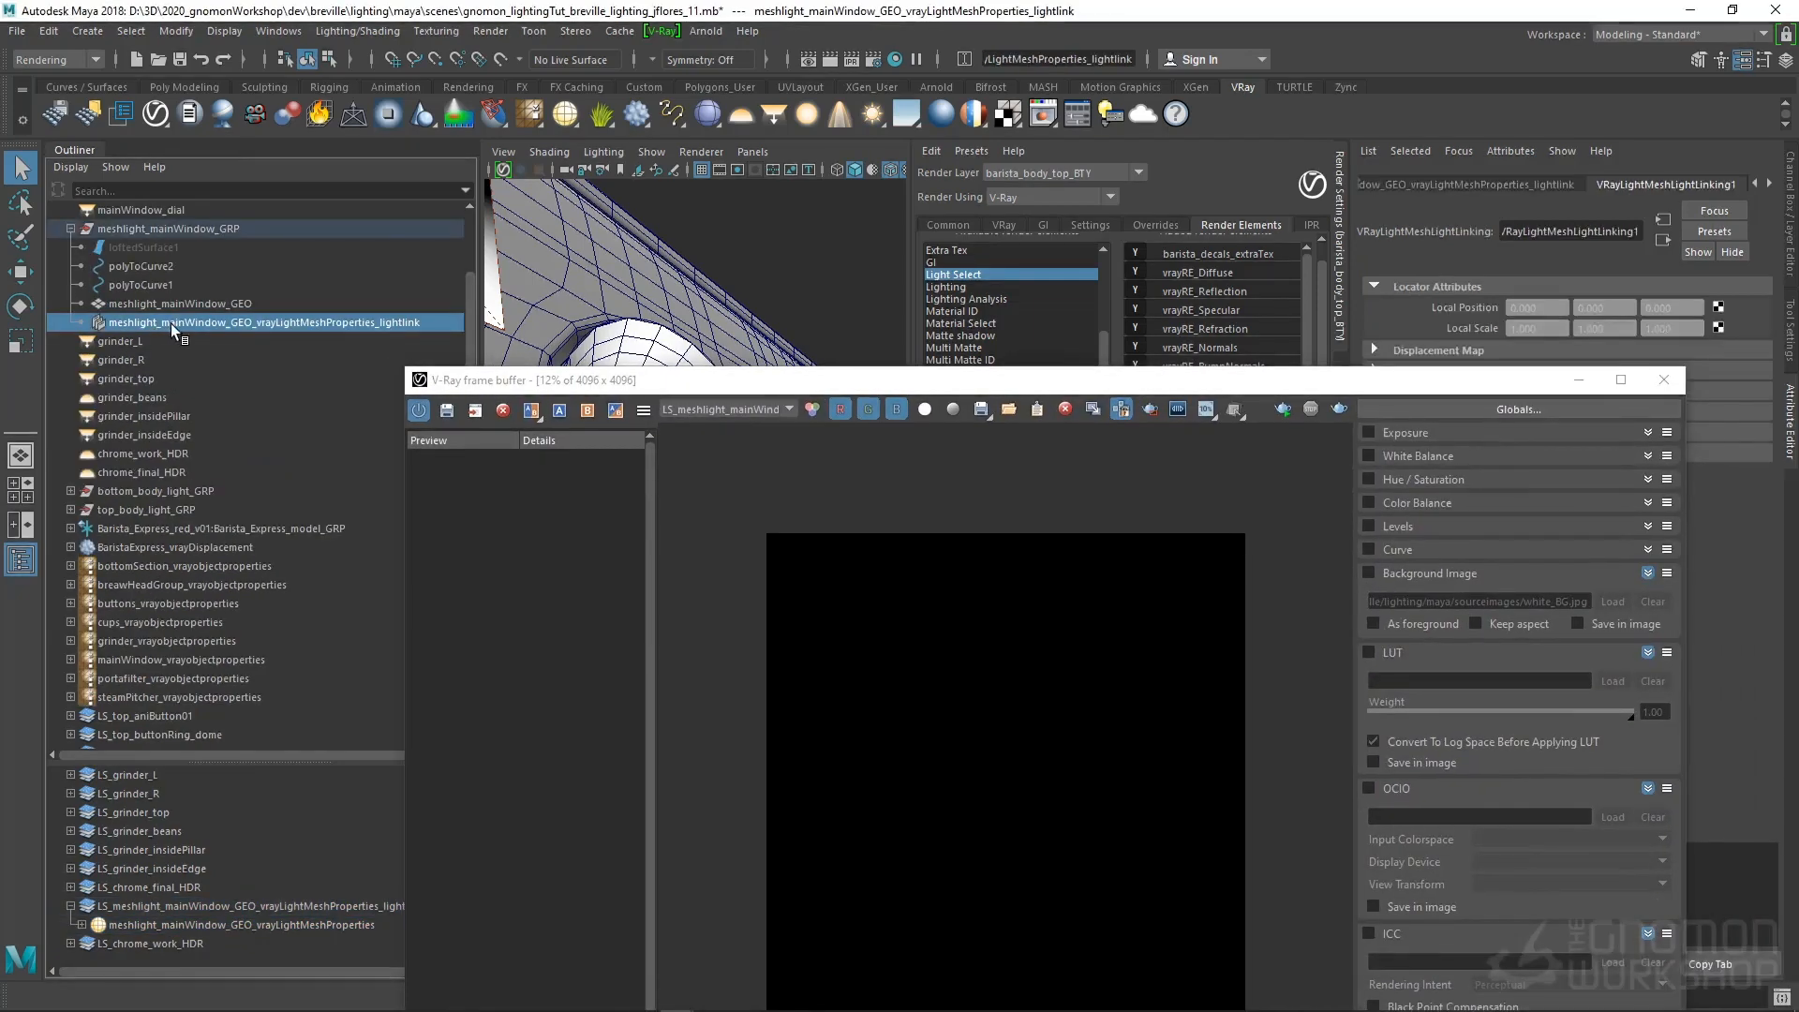
left_click_drag(778, 397, 284, 334)
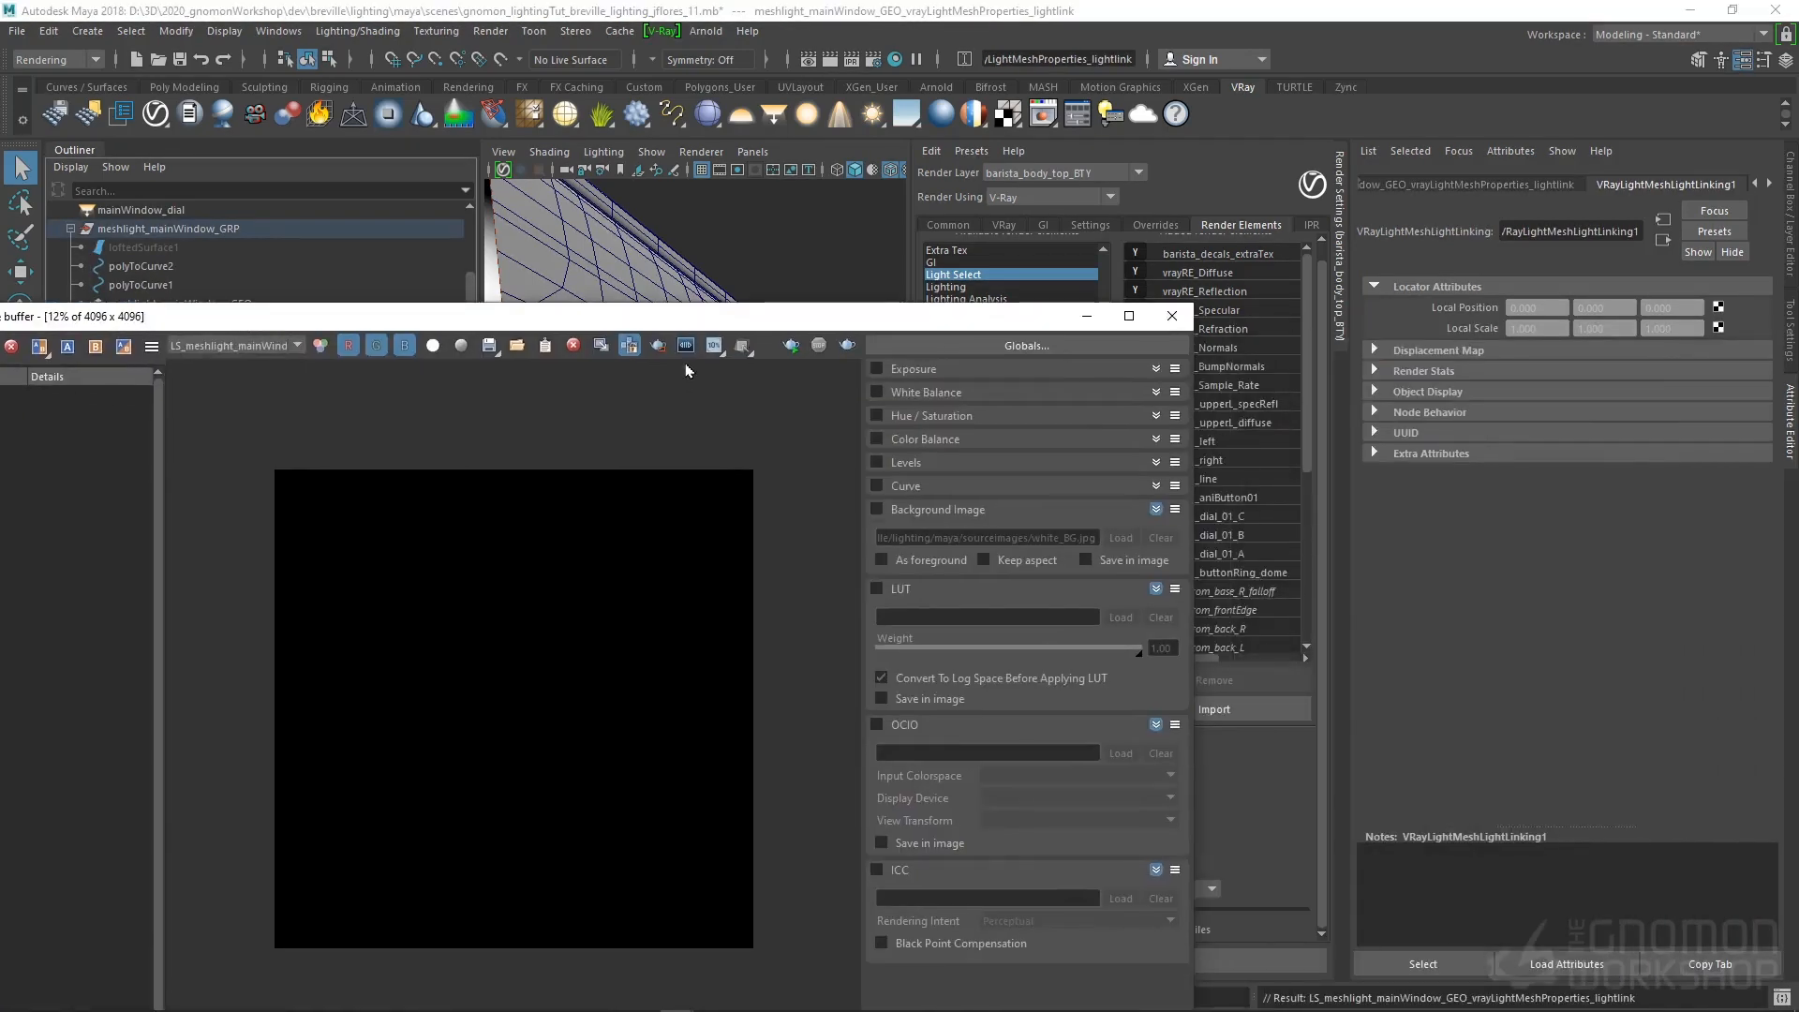
left_click(658, 345)
left_click_drag(435, 523, 595, 712)
left_click(848, 347)
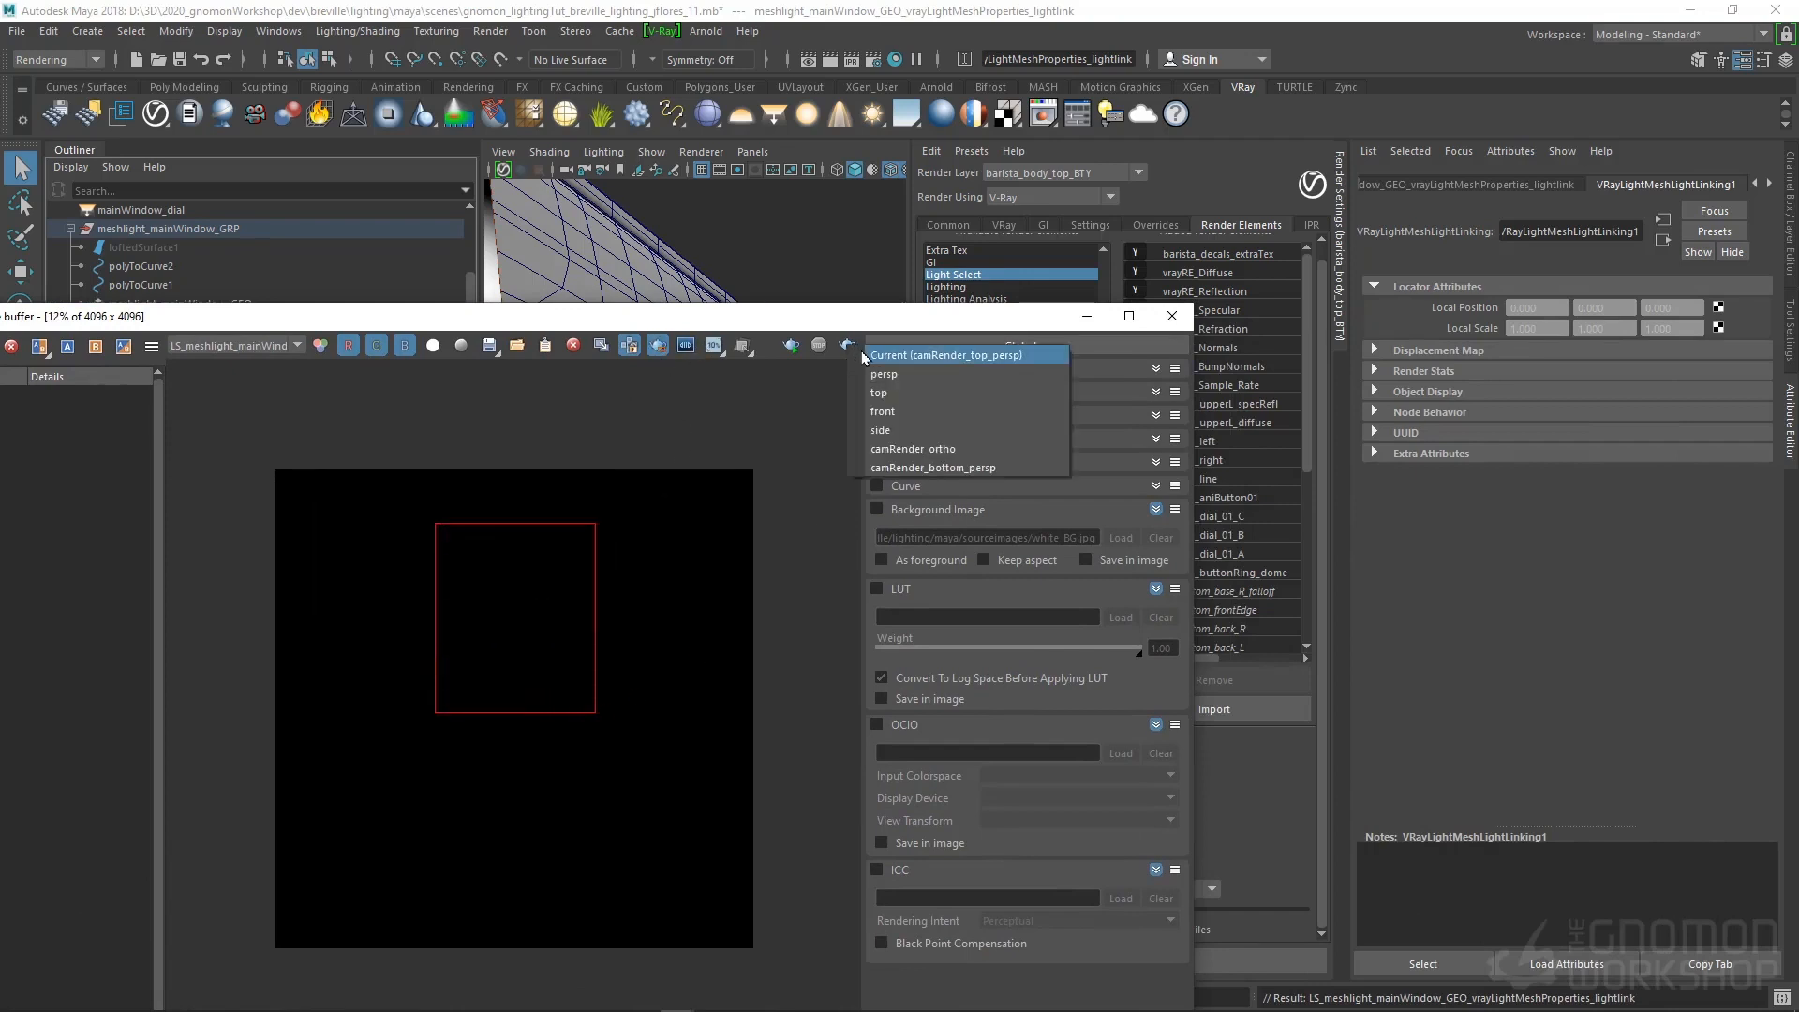
left_click(900, 355)
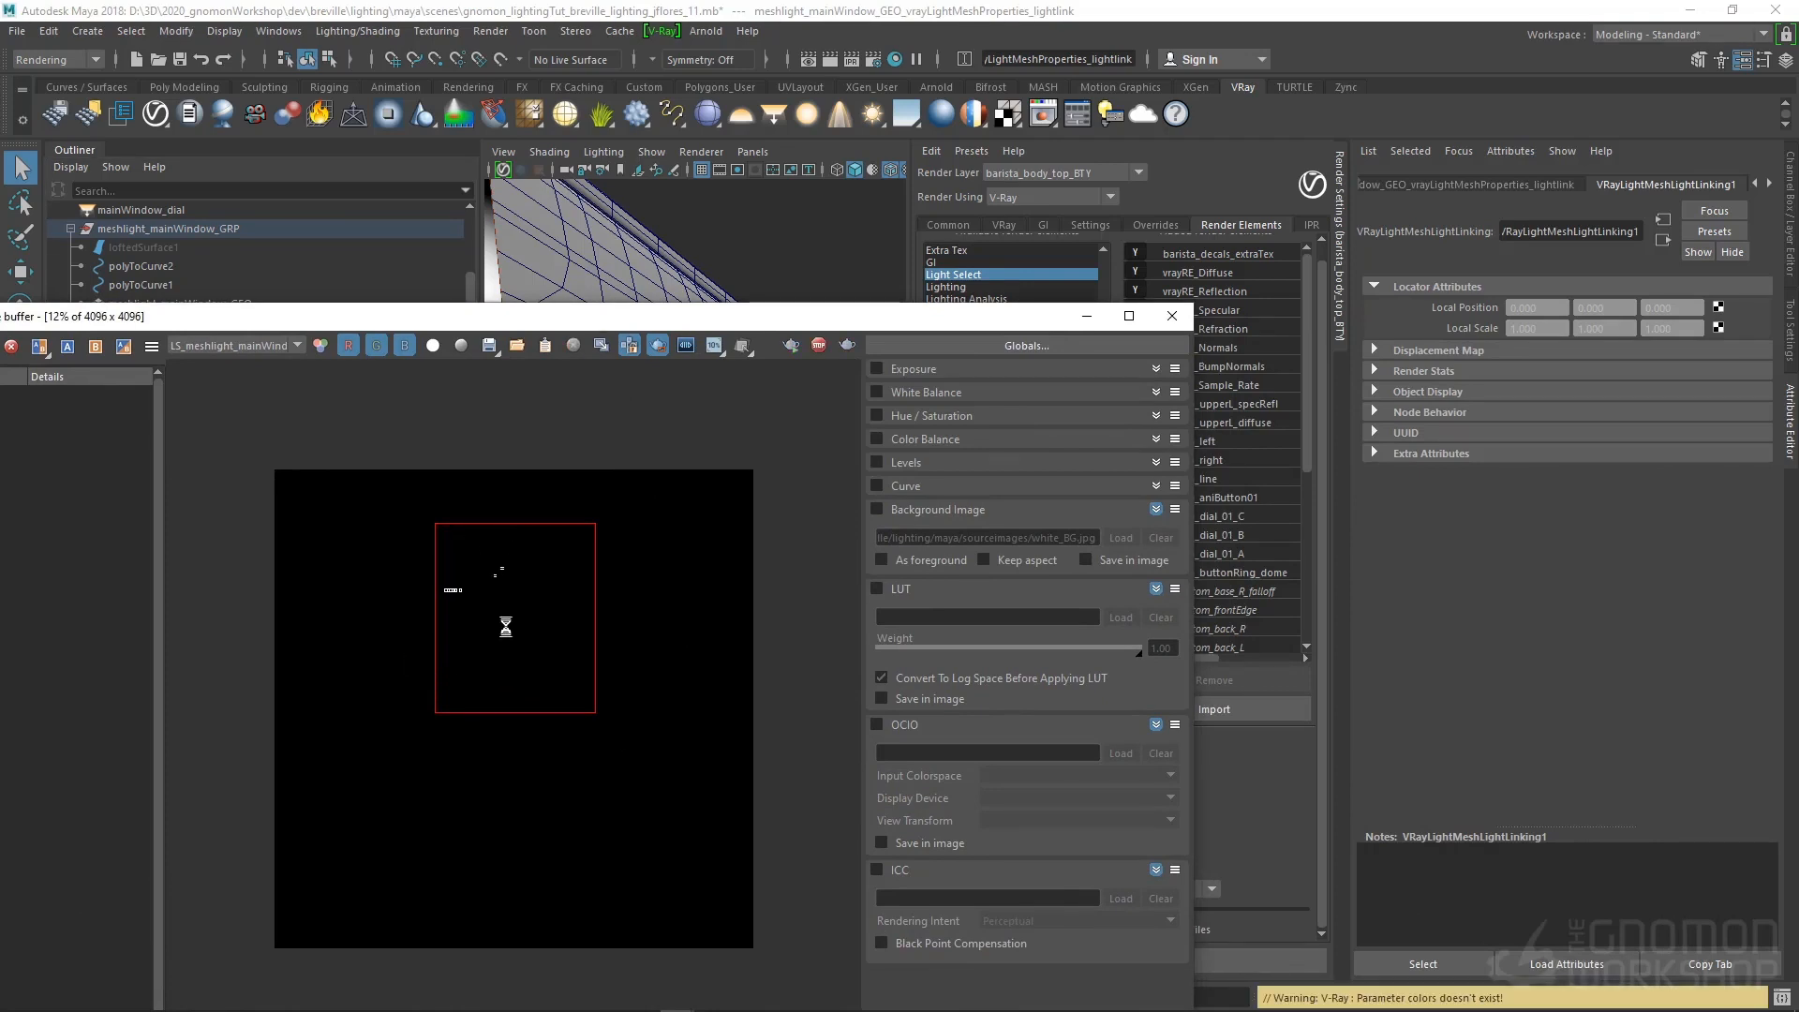
Compare the RGB color and LS_meshlight_mainWindow passes around the dial during the render, and move the frame buffer off the Outliner
left_click(299, 347)
left_click(298, 362)
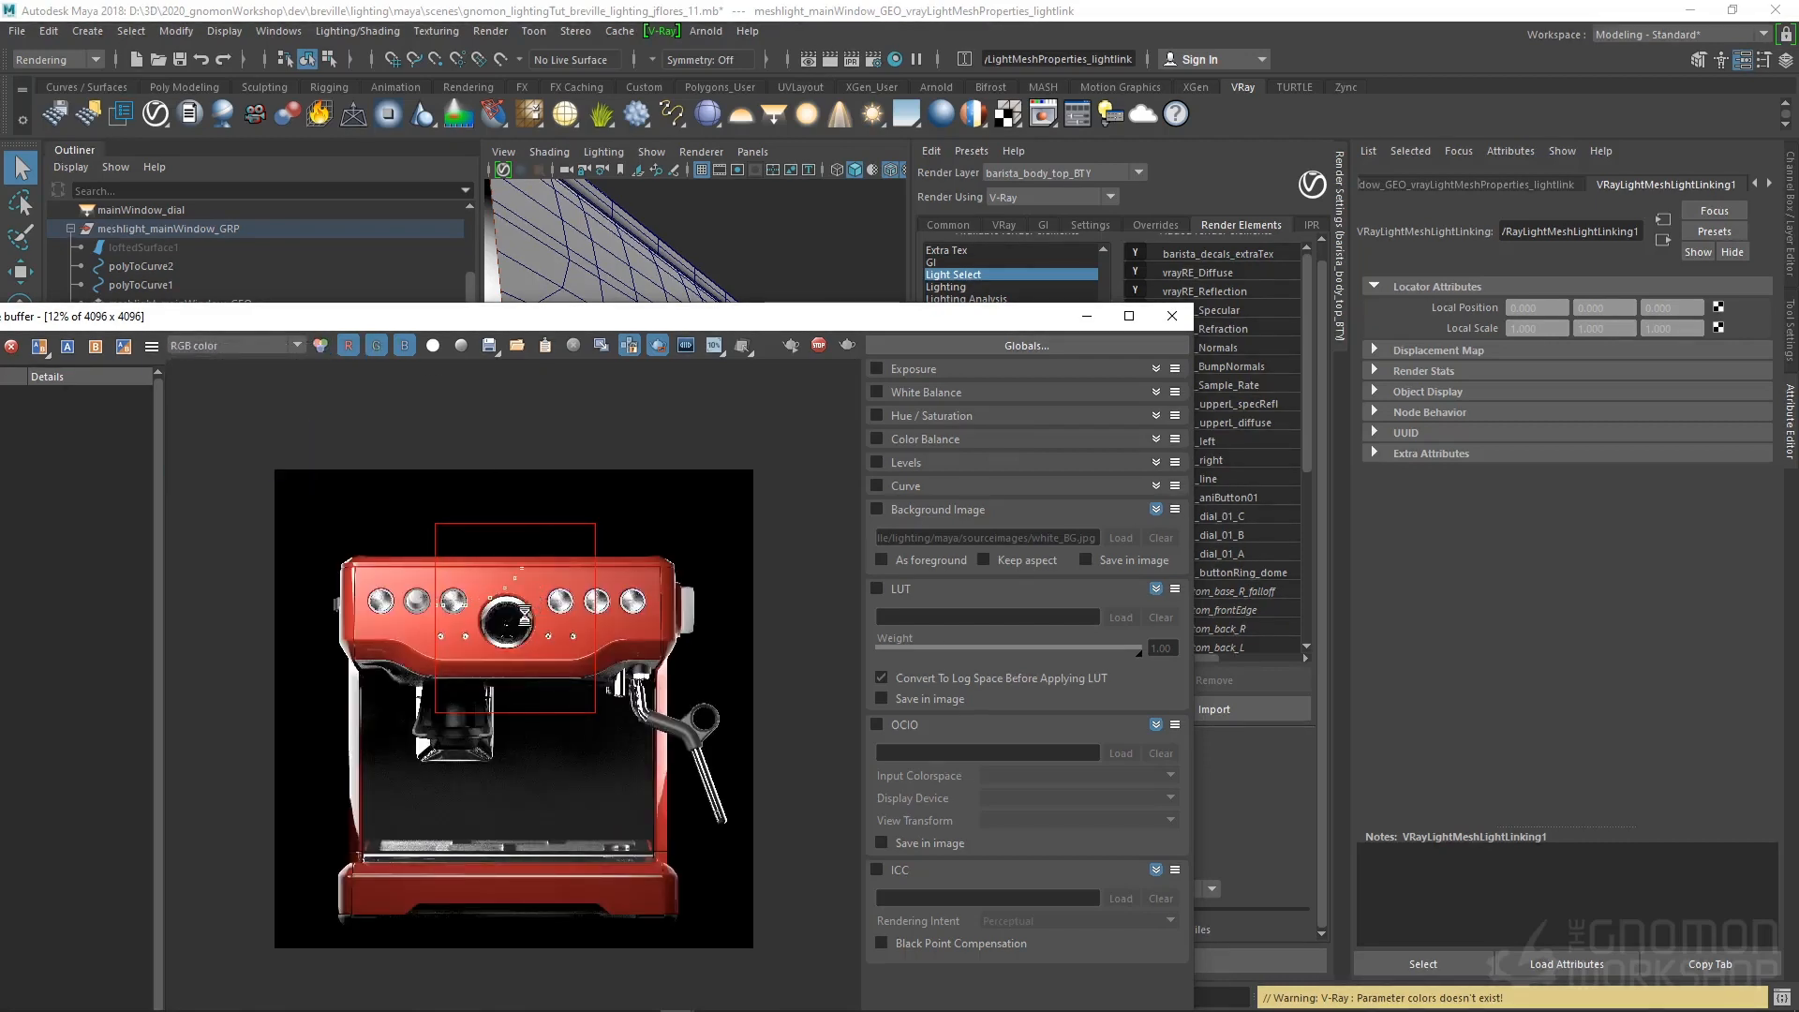
scroll(528, 611, "up", 1)
scroll(462, 576, "up", 1)
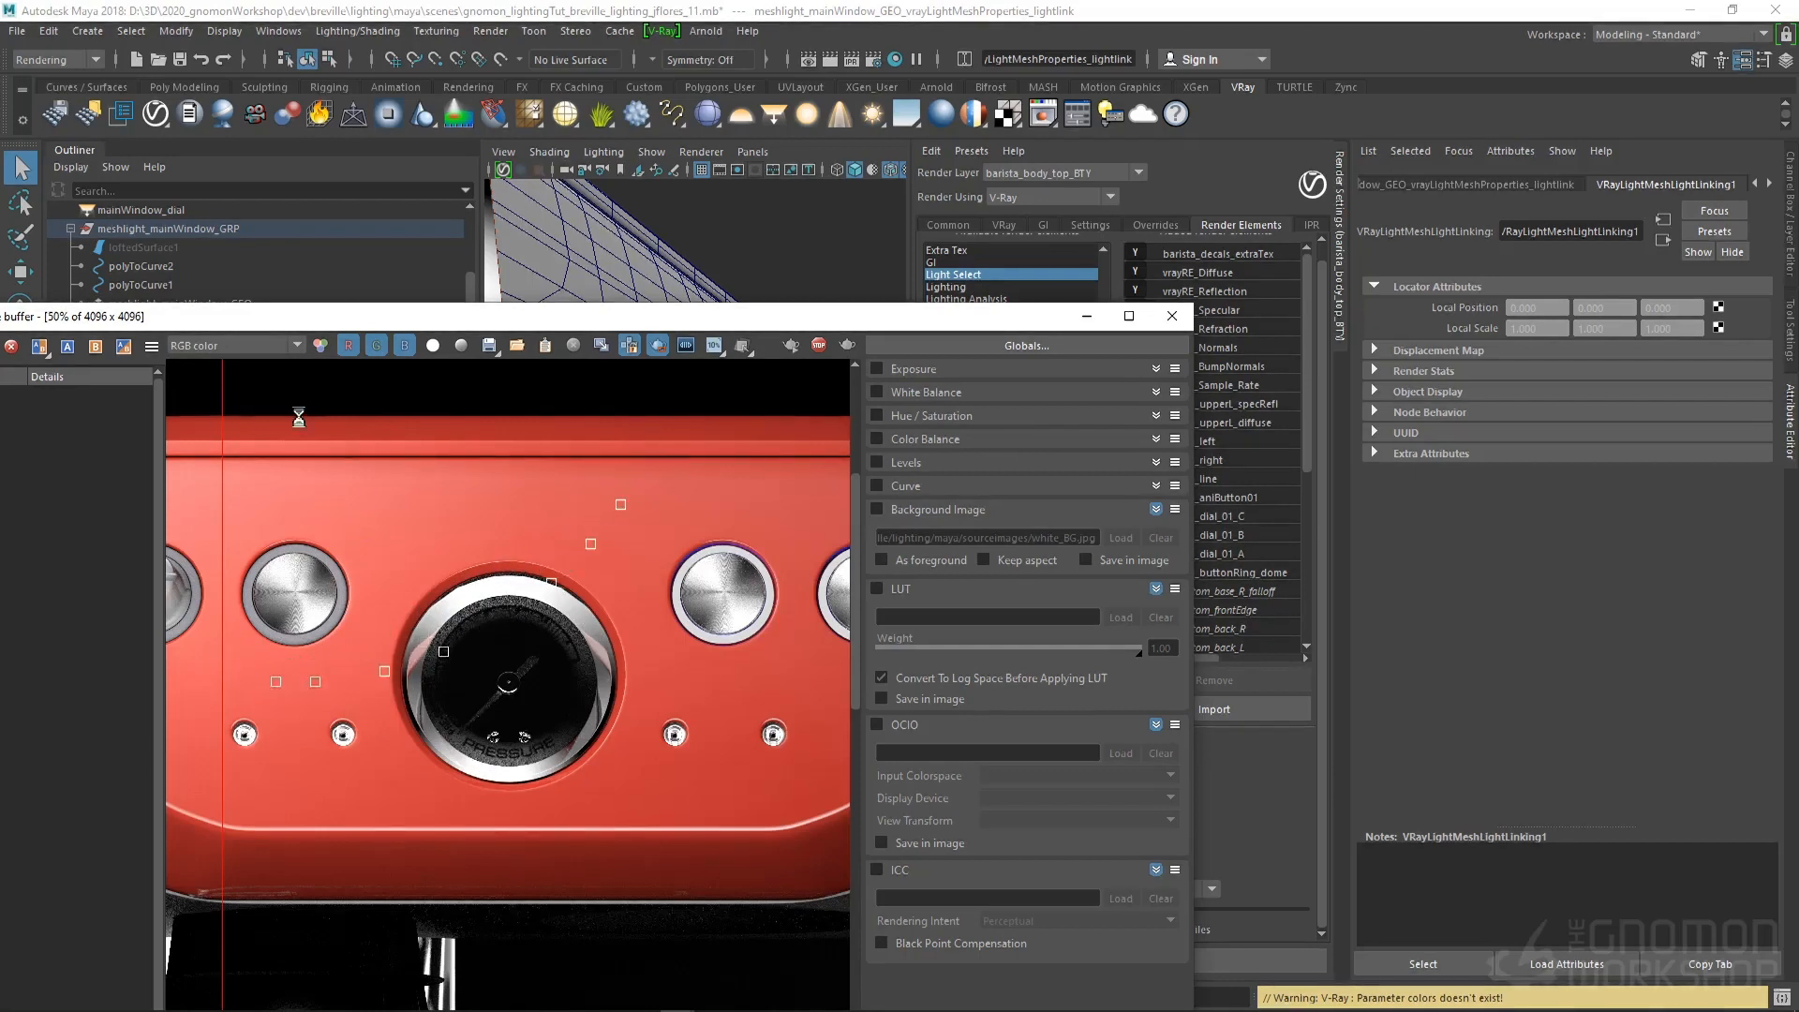
left_click(281, 346)
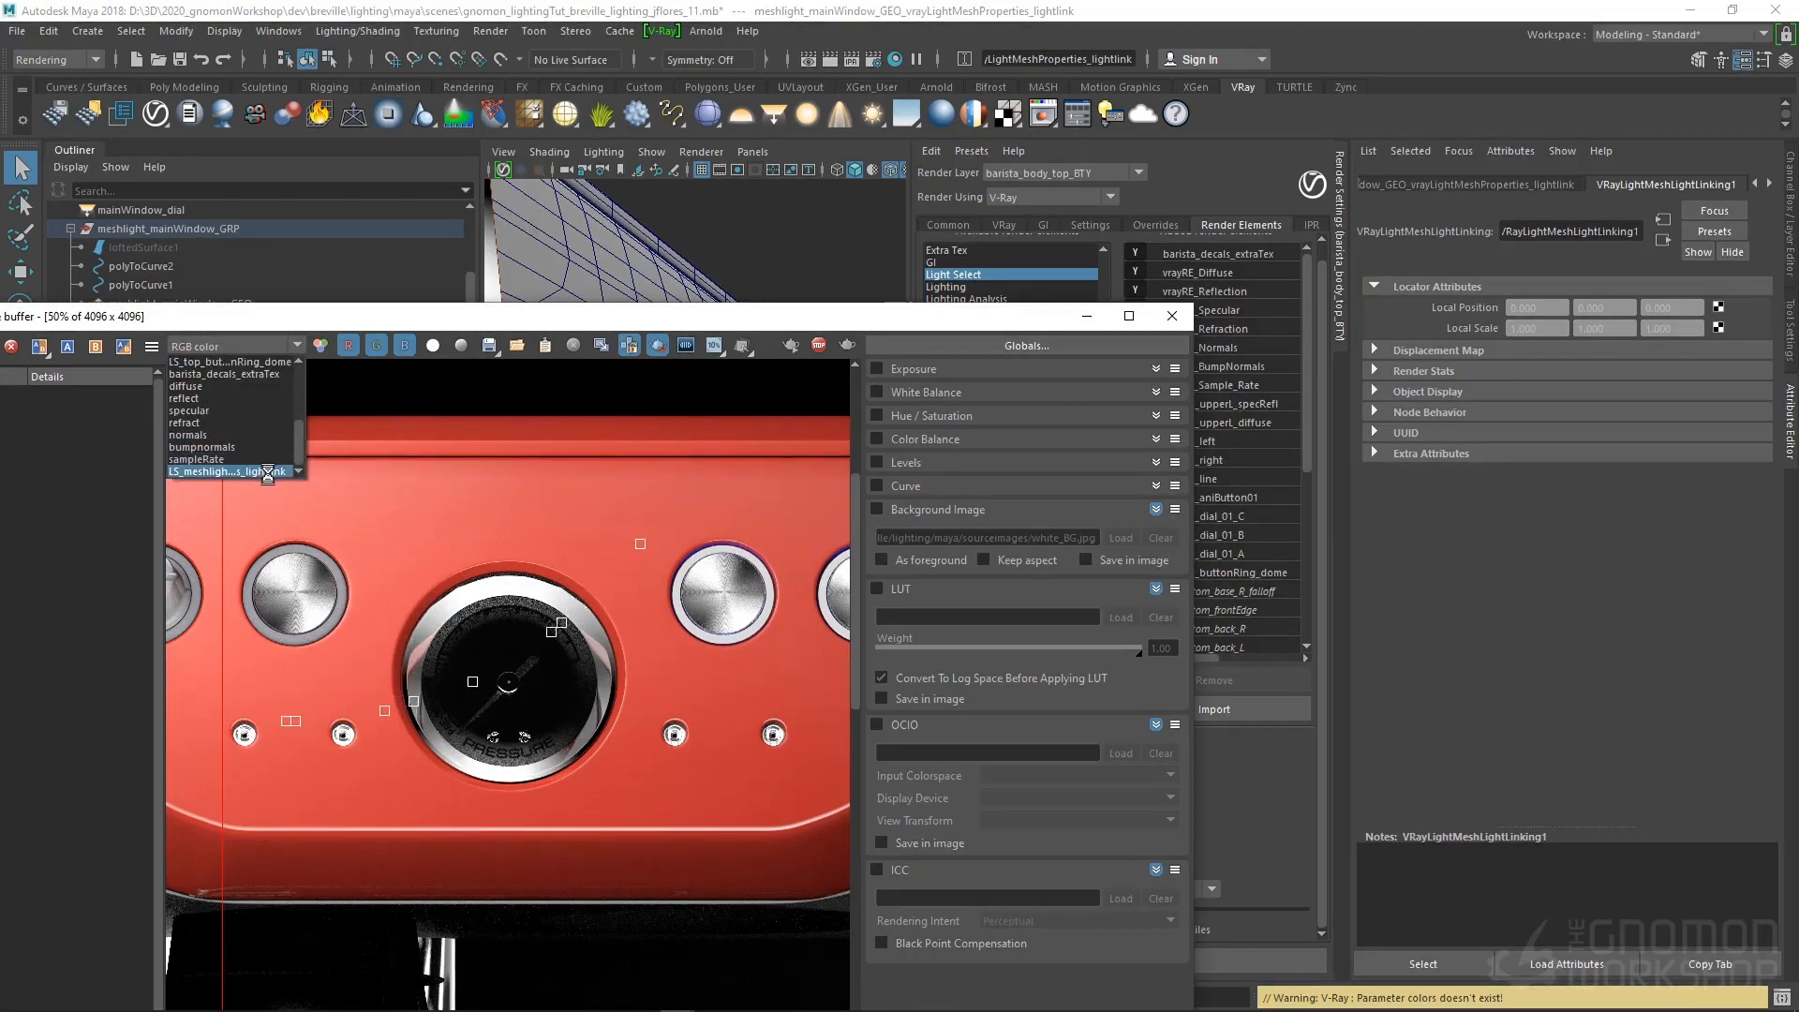
left_click(266, 472)
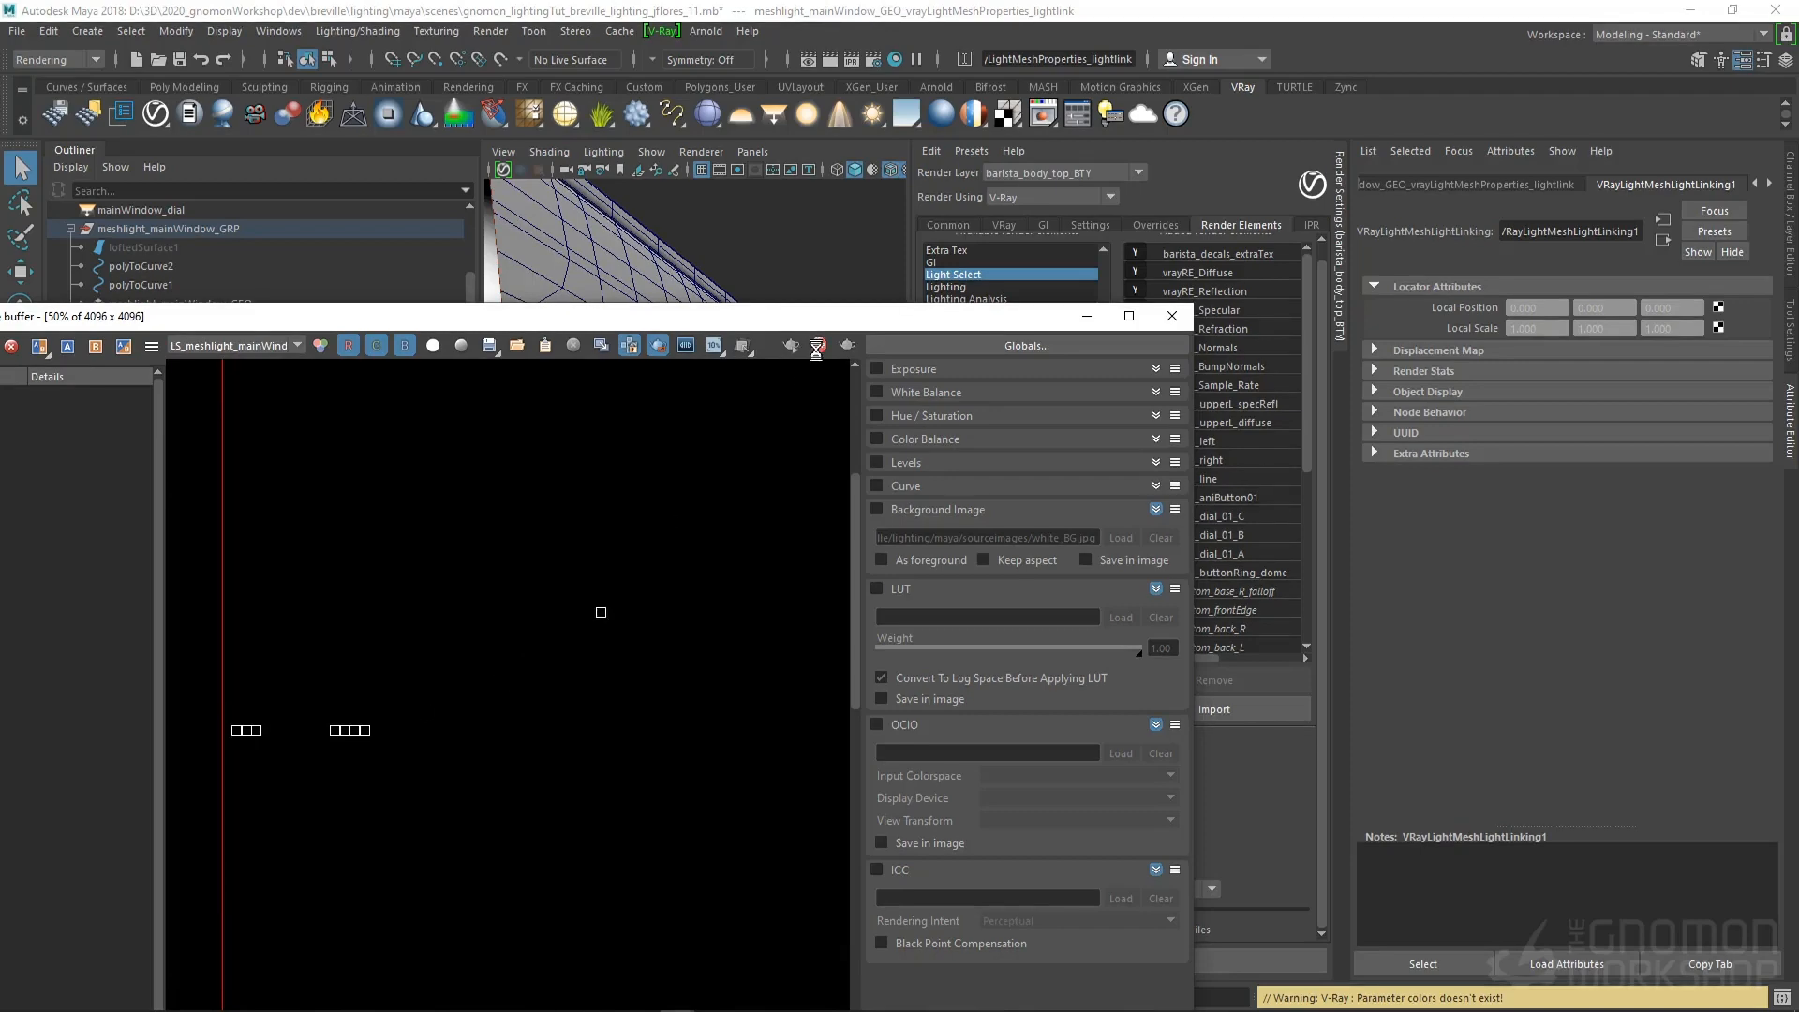
left_click_drag(560, 321, 990, 283)
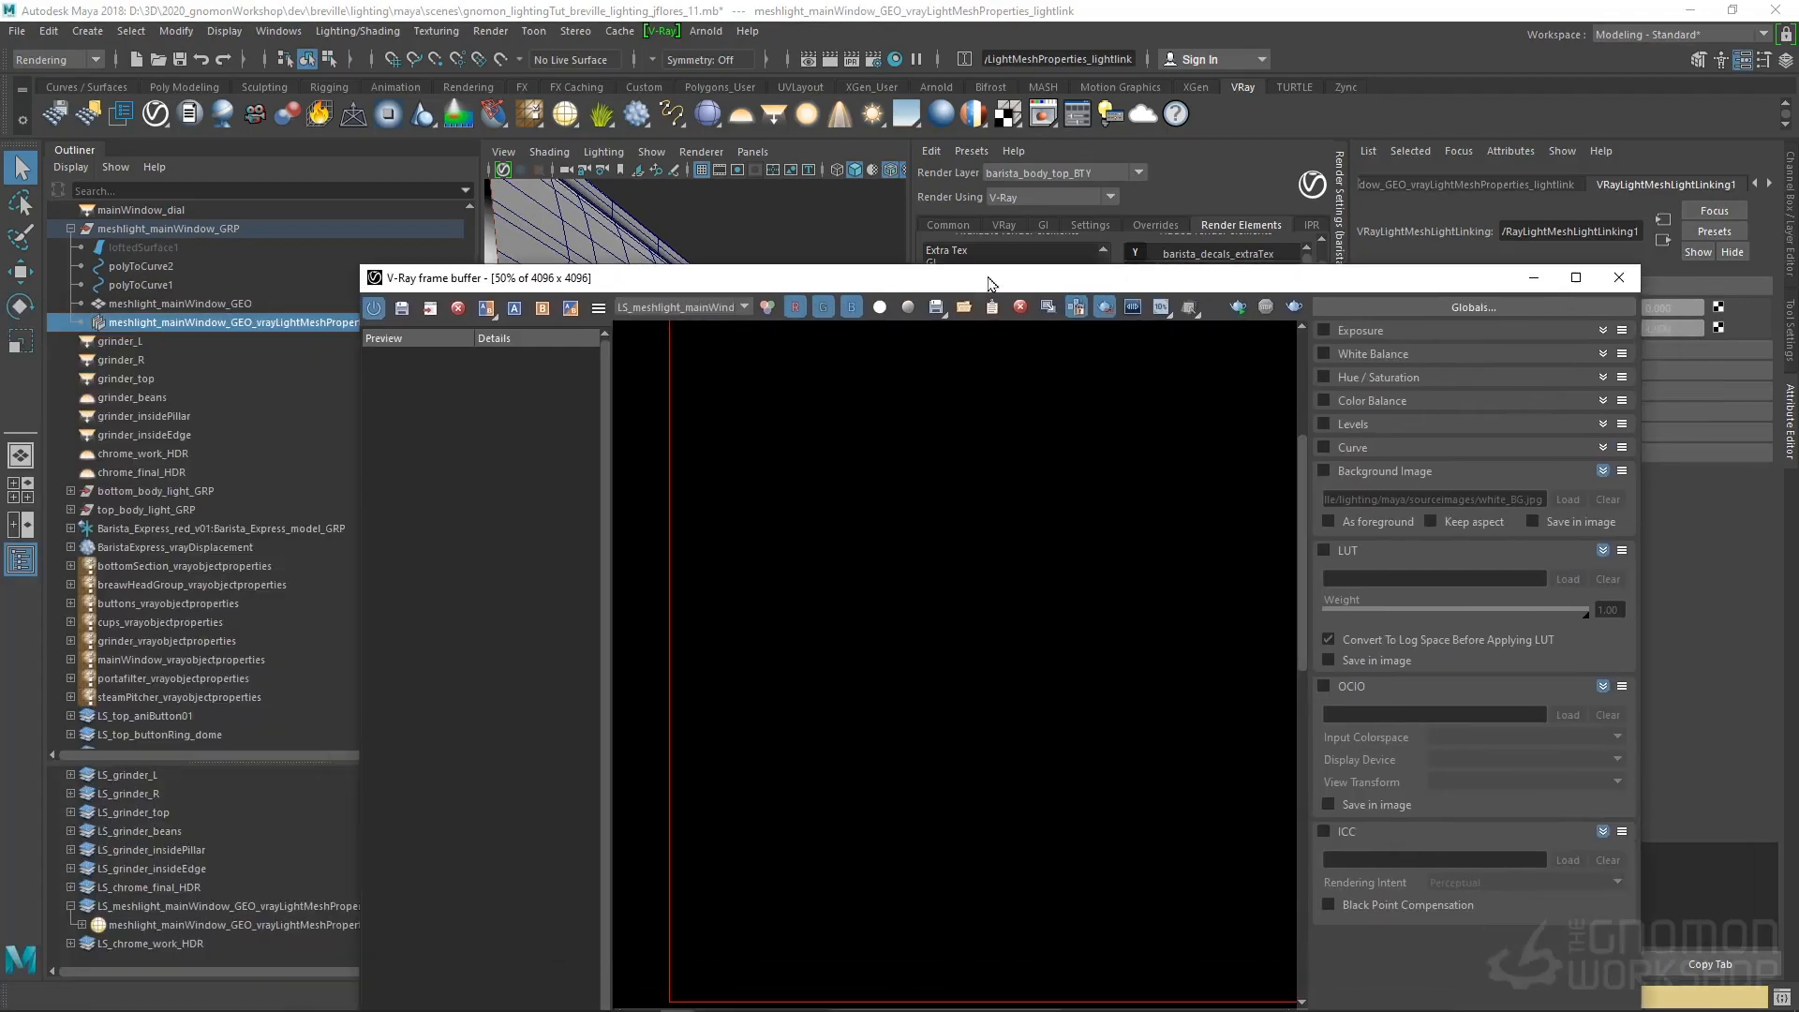
Replace the mesh light properties node in the LS_meshlight_mainWindow_GEO set with meshlight_mainWindow_GEO_vrayLightMeshProperties_lightlink
left_click(159, 924)
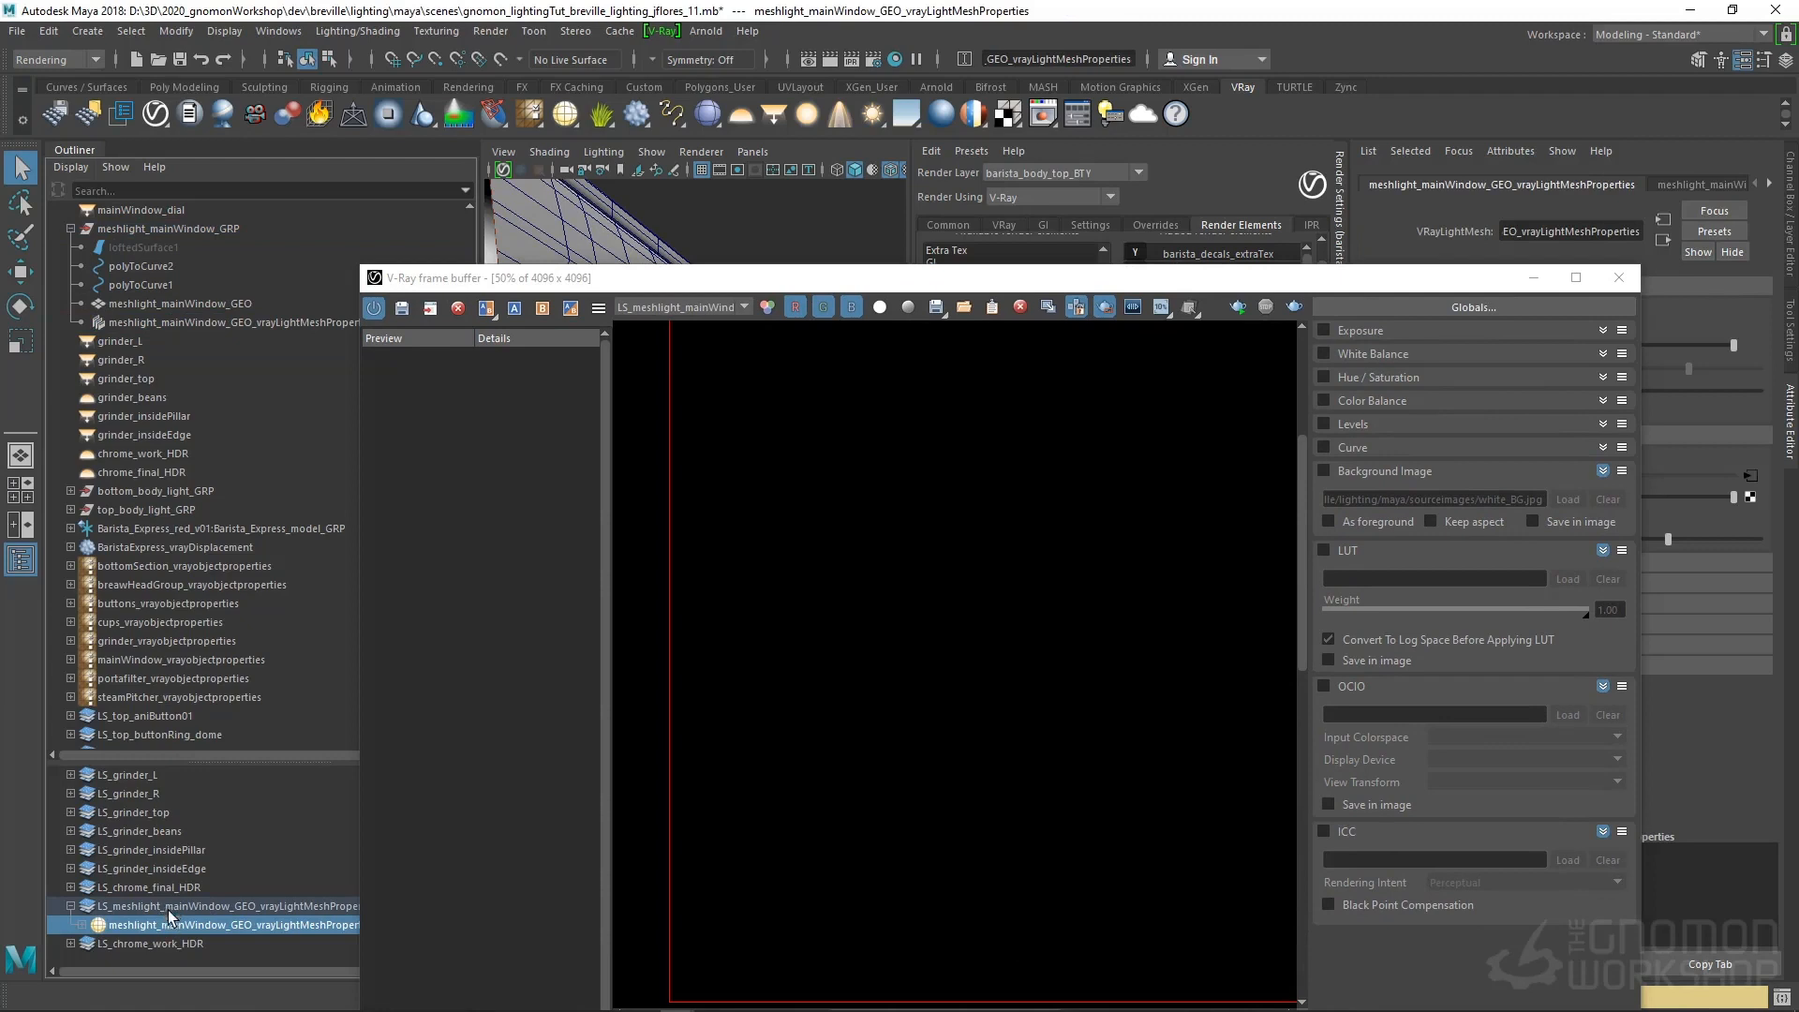
left_click_drag(152, 925, 228, 793)
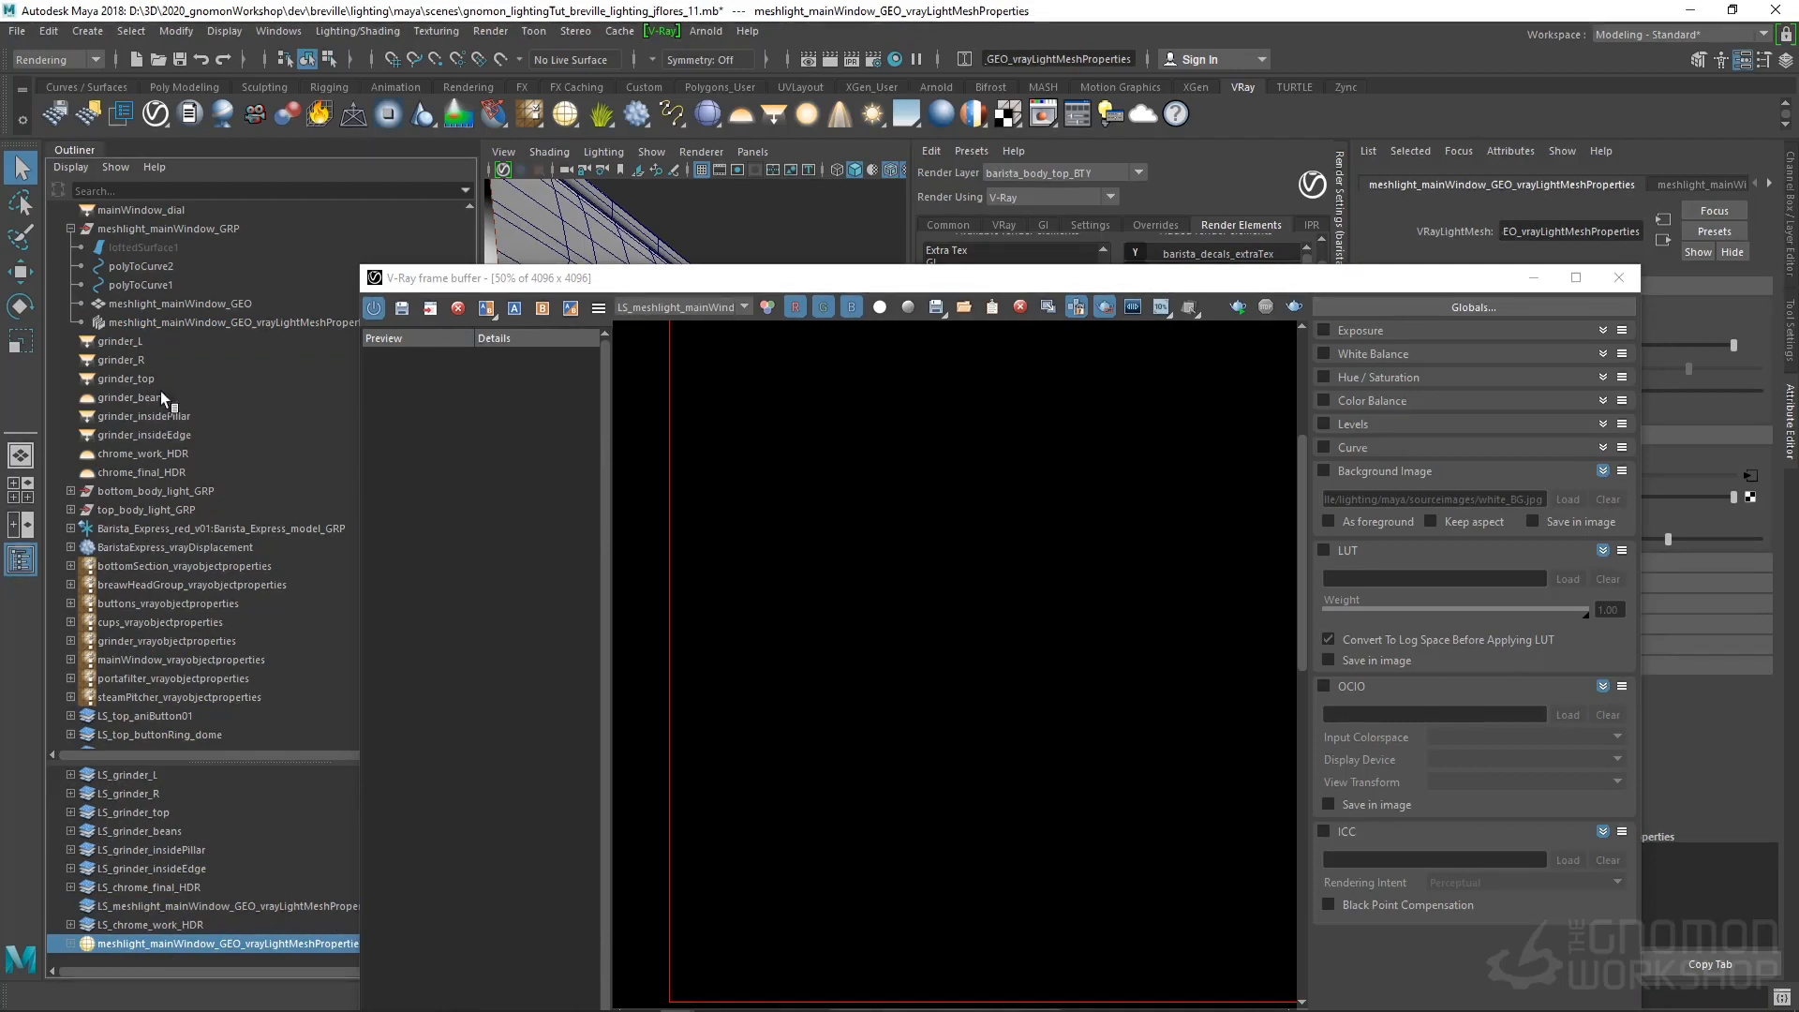
left_click_drag(140, 324, 172, 907)
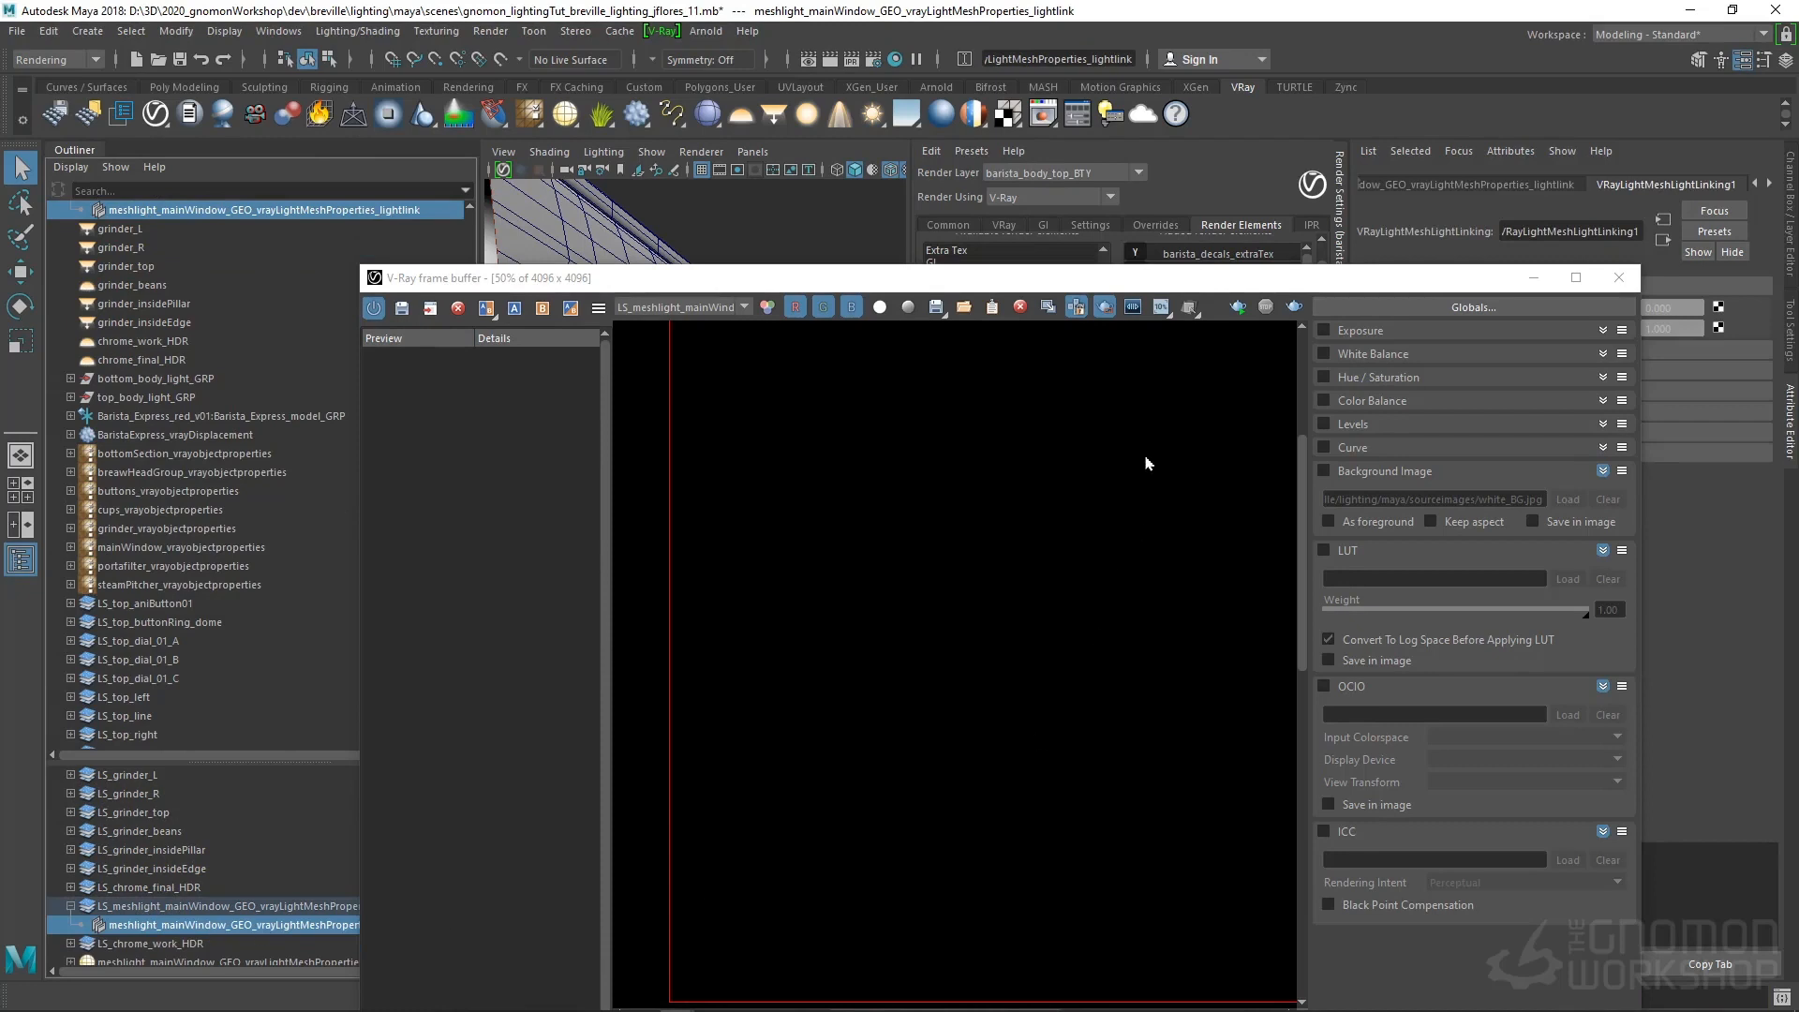
Show the RGB color pass, draw a tighter render region around the pressure dial and render it from the current camera
left_click(767, 306)
left_click_drag(817, 497, 1098, 759)
right_click(1290, 301)
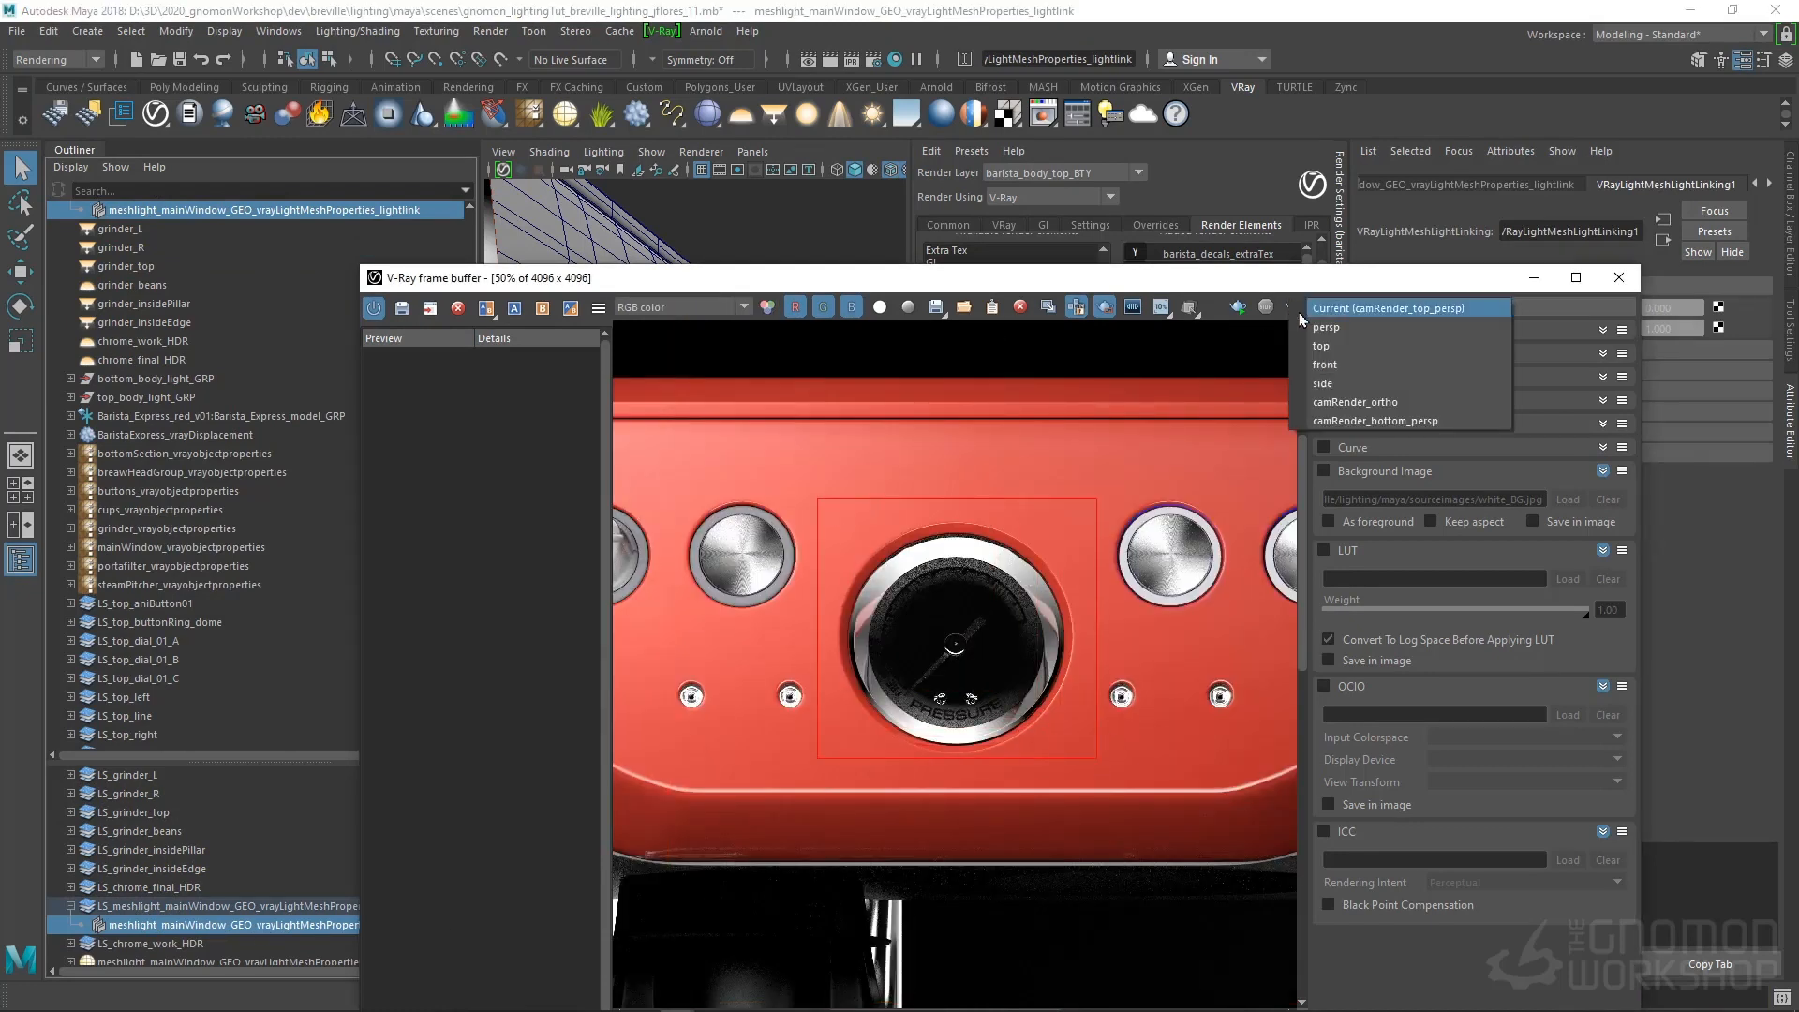
left_click(1295, 307)
Display the LS_meshlight_mainWindow lightlink pass in the frame buffer to check the mesh light's contribution on the dial
left_click(715, 302)
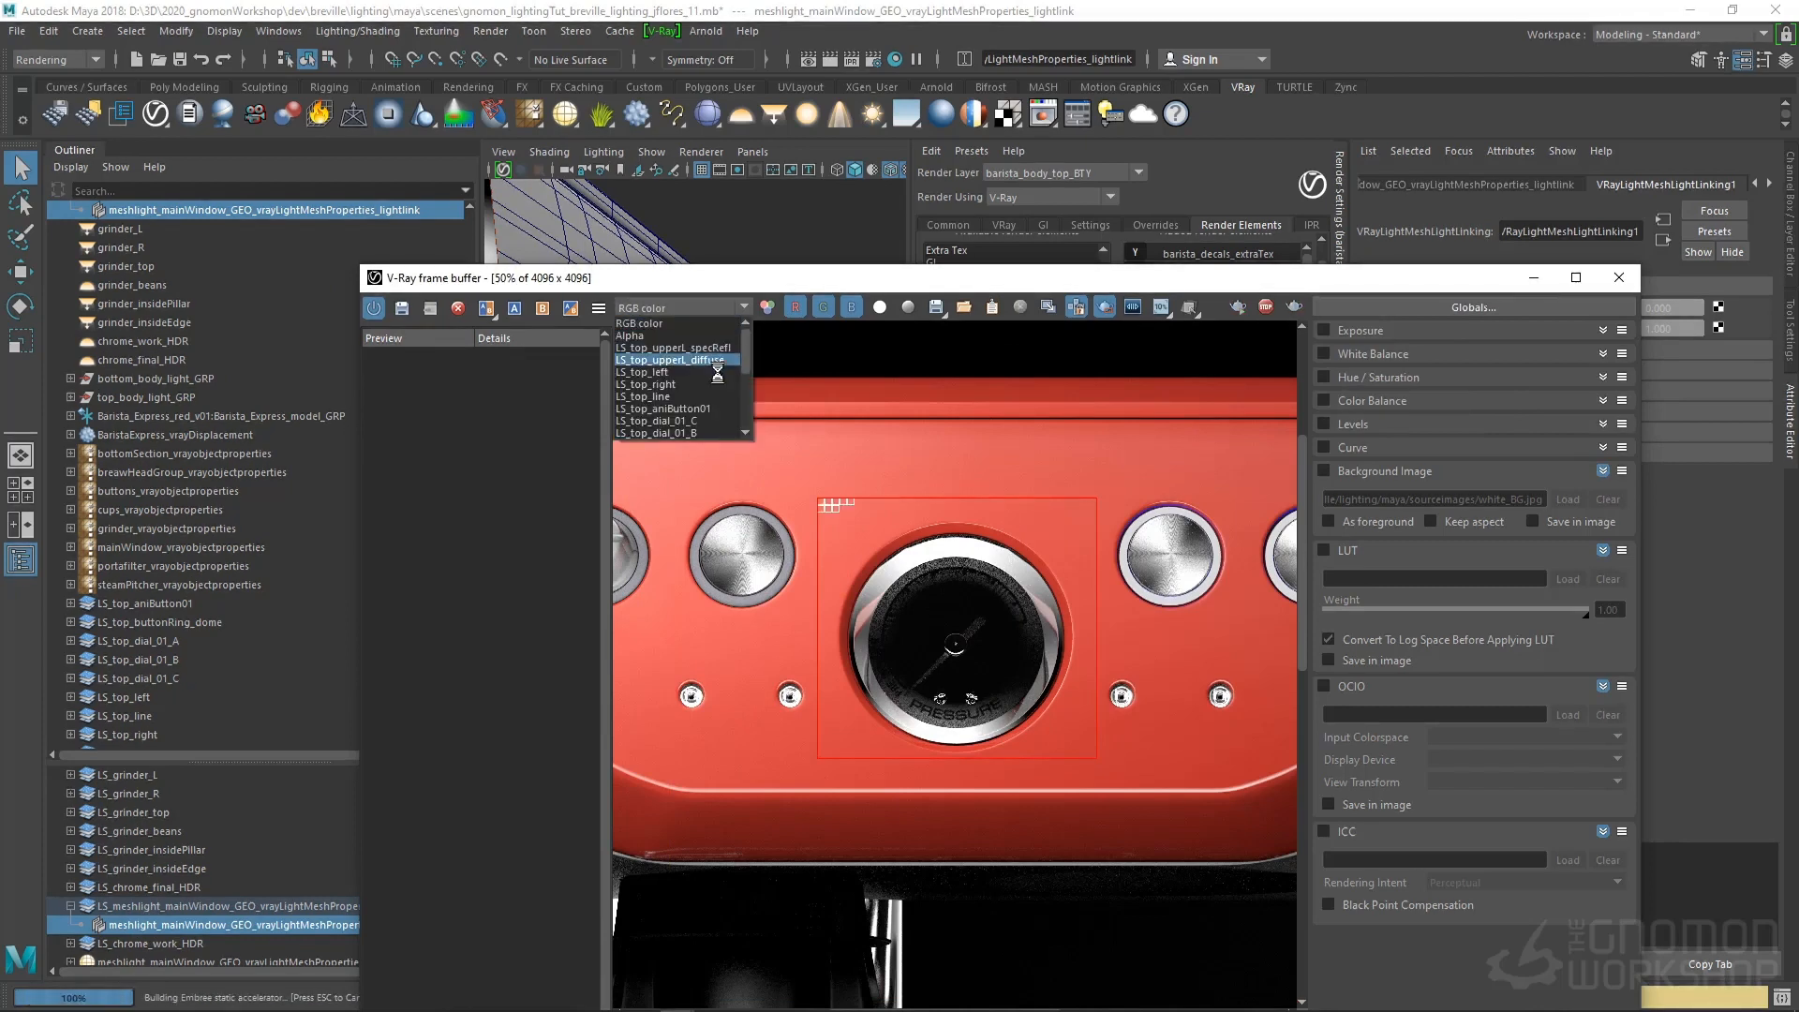
scroll(703, 393, "down", 3)
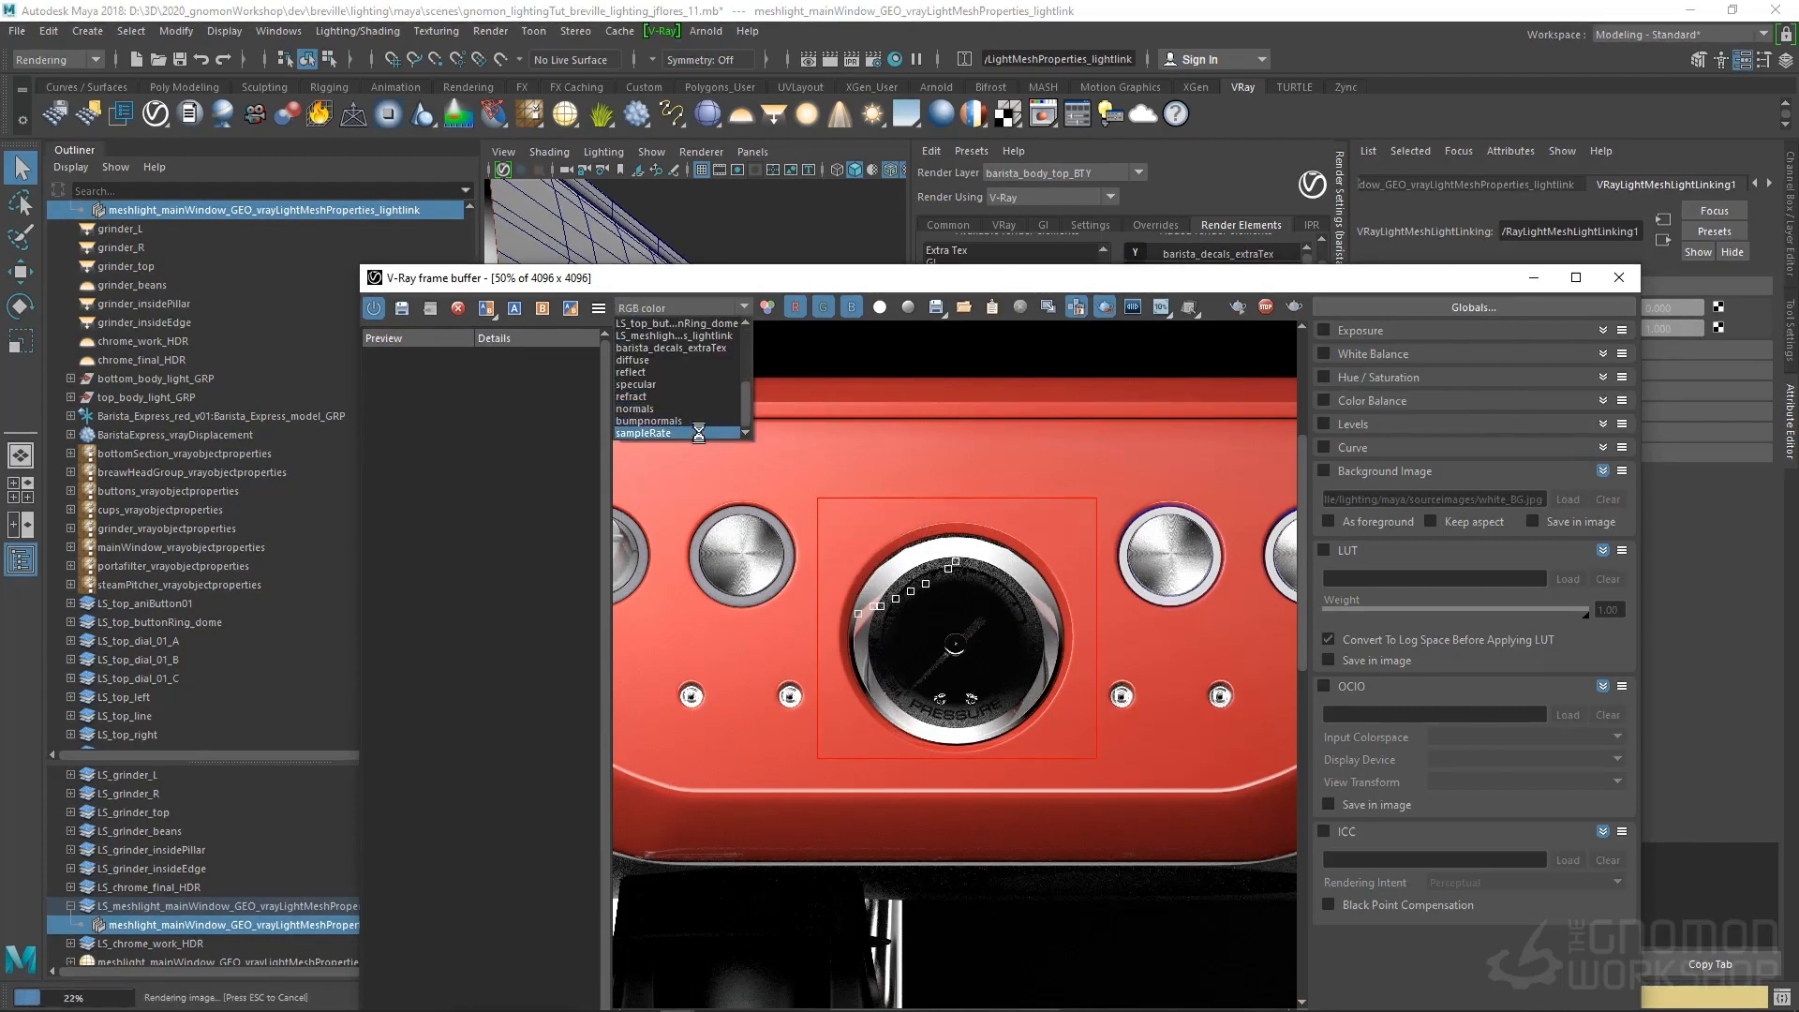
scroll(703, 412, "up", 3)
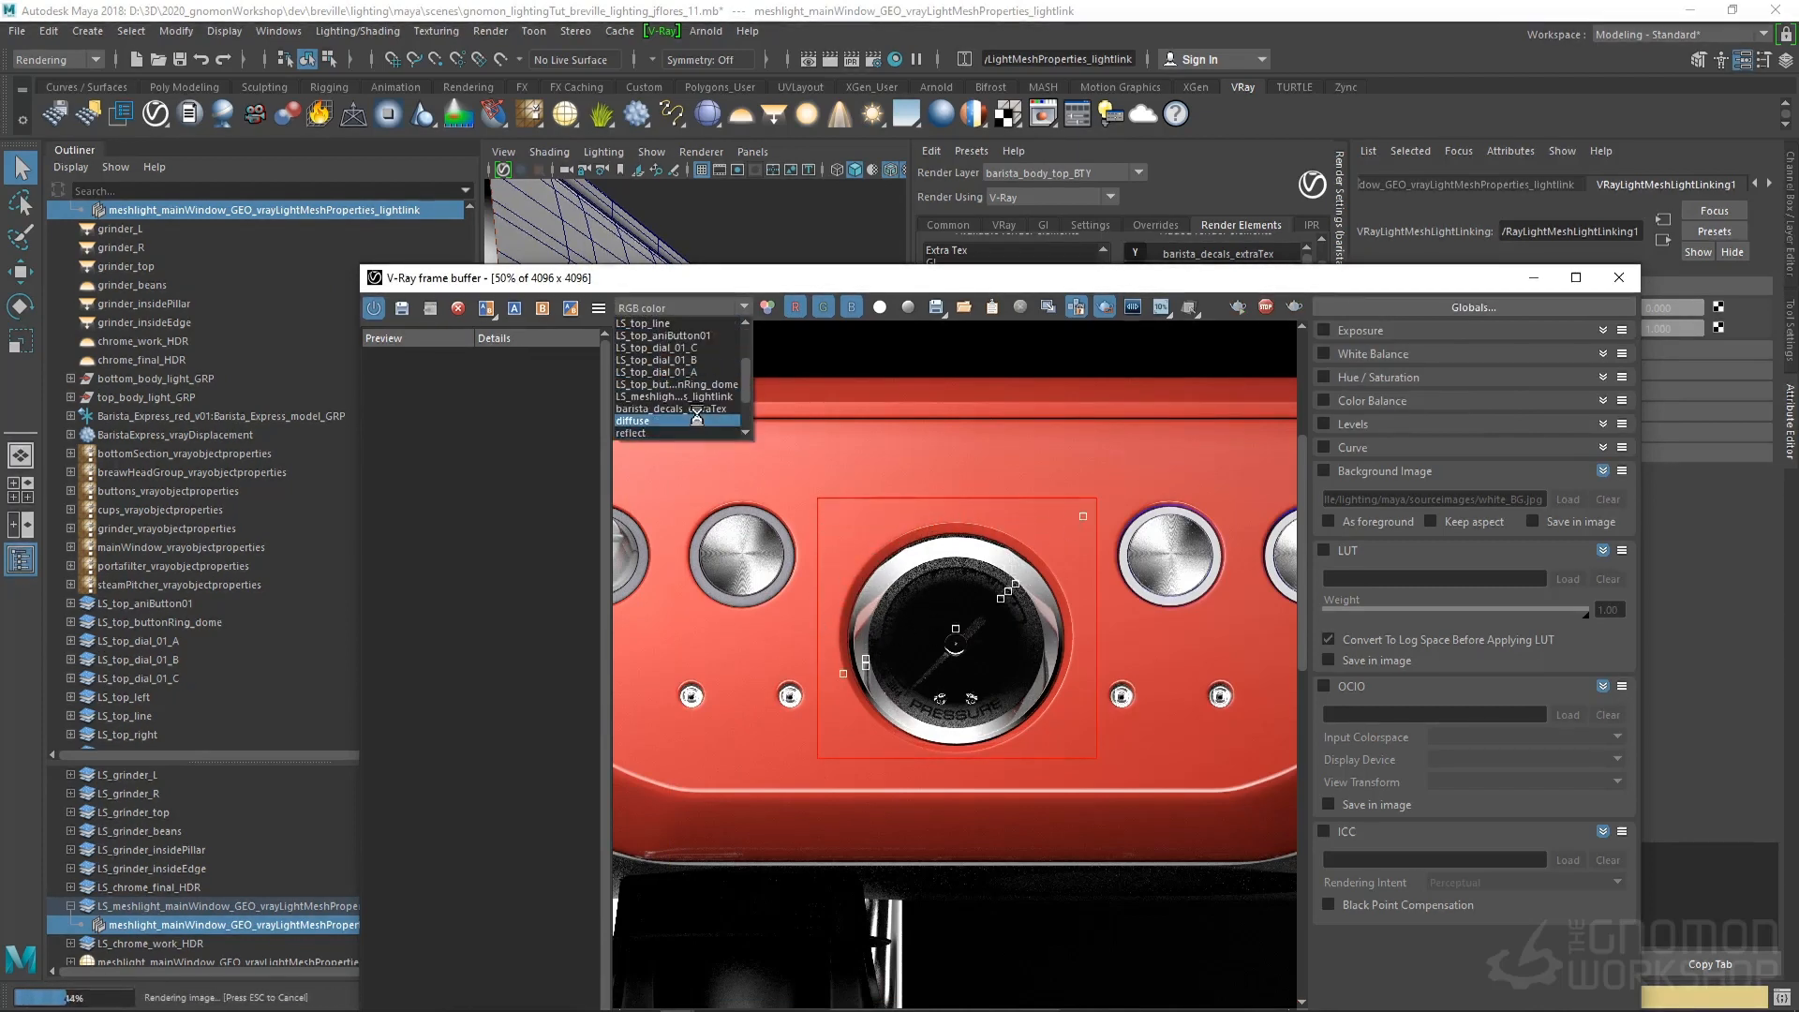
left_click(675, 396)
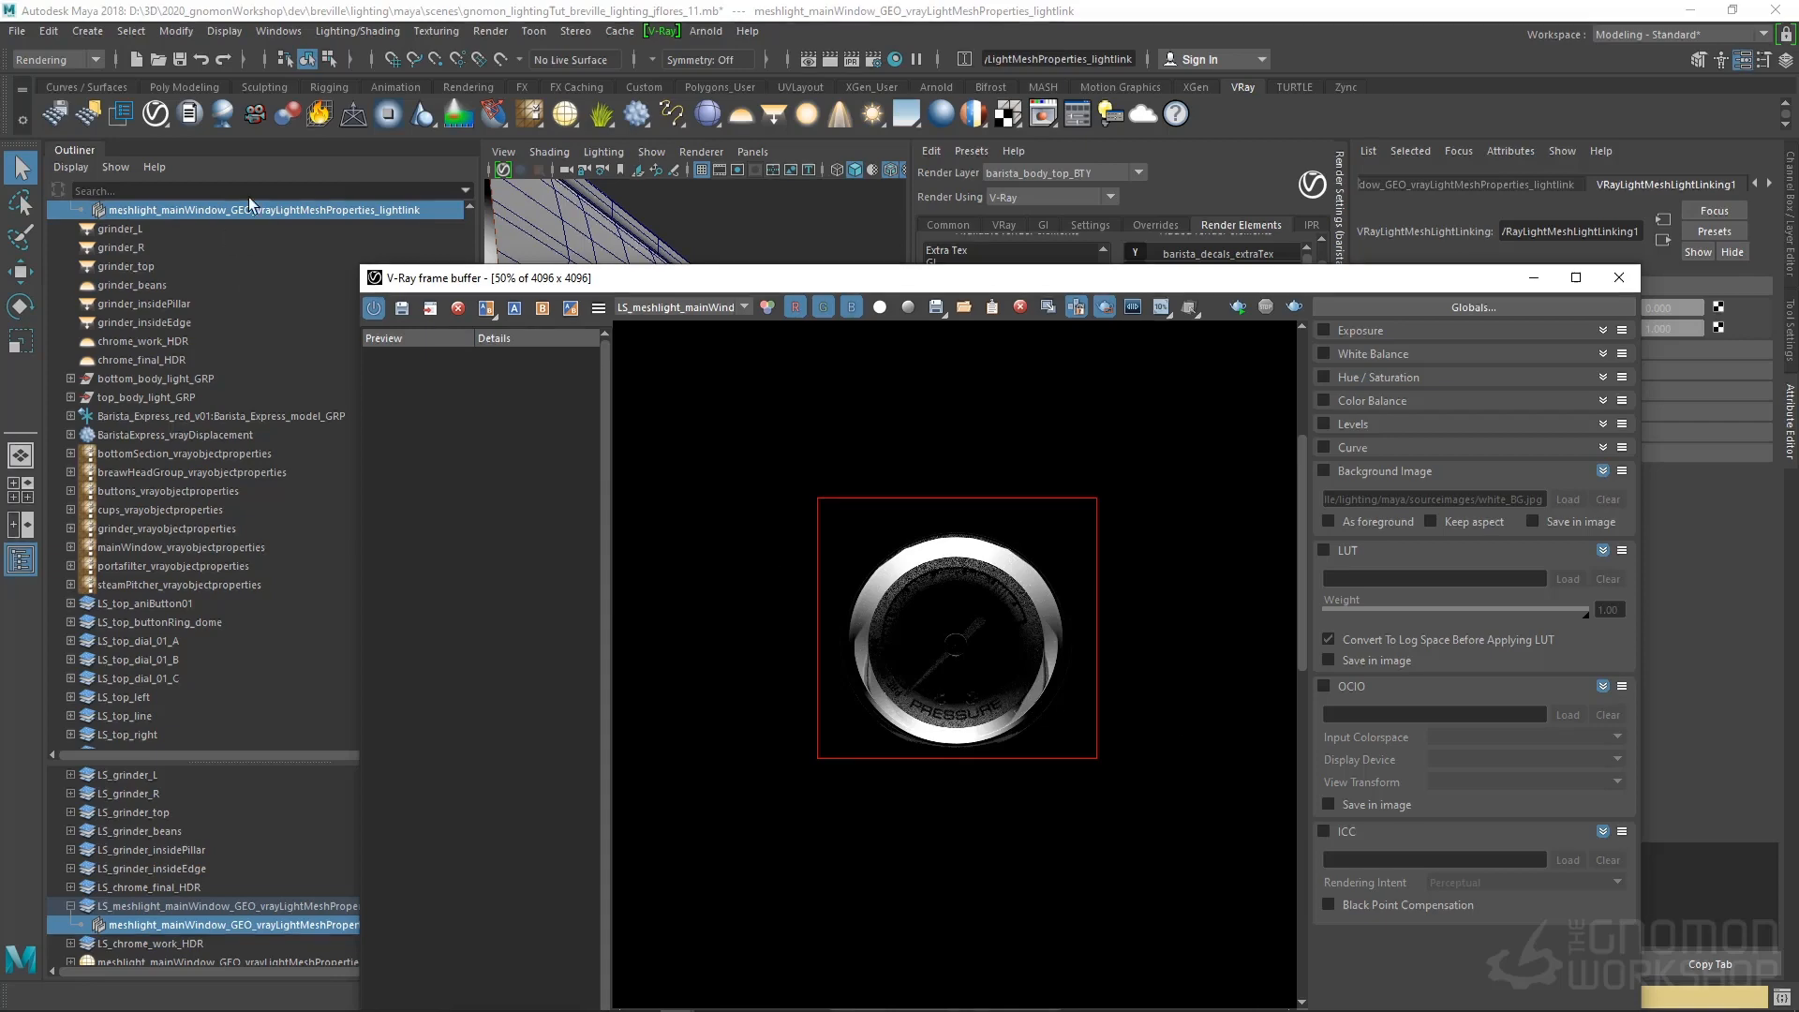
Display the RGB color pass and move the frame buffer clear of the viewport and render settings
scroll(312, 248, "up", 3)
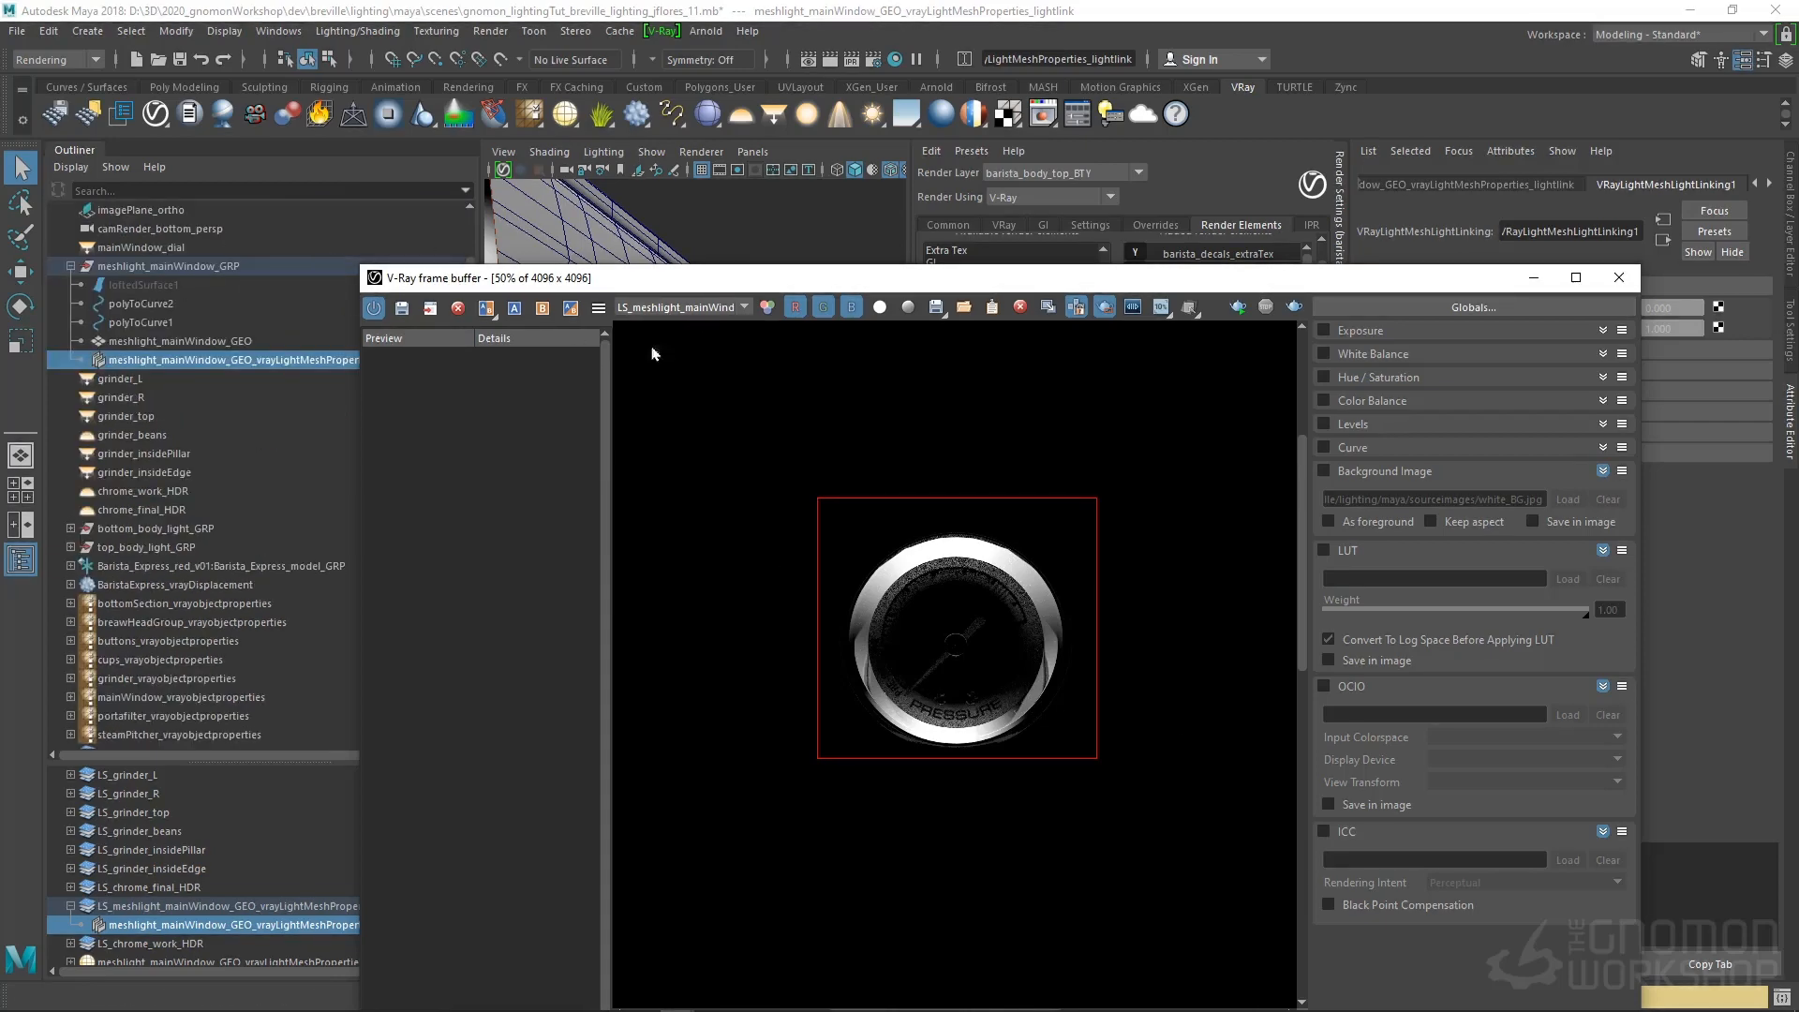
left_click_drag(764, 286, 534, 506)
left_click(480, 529)
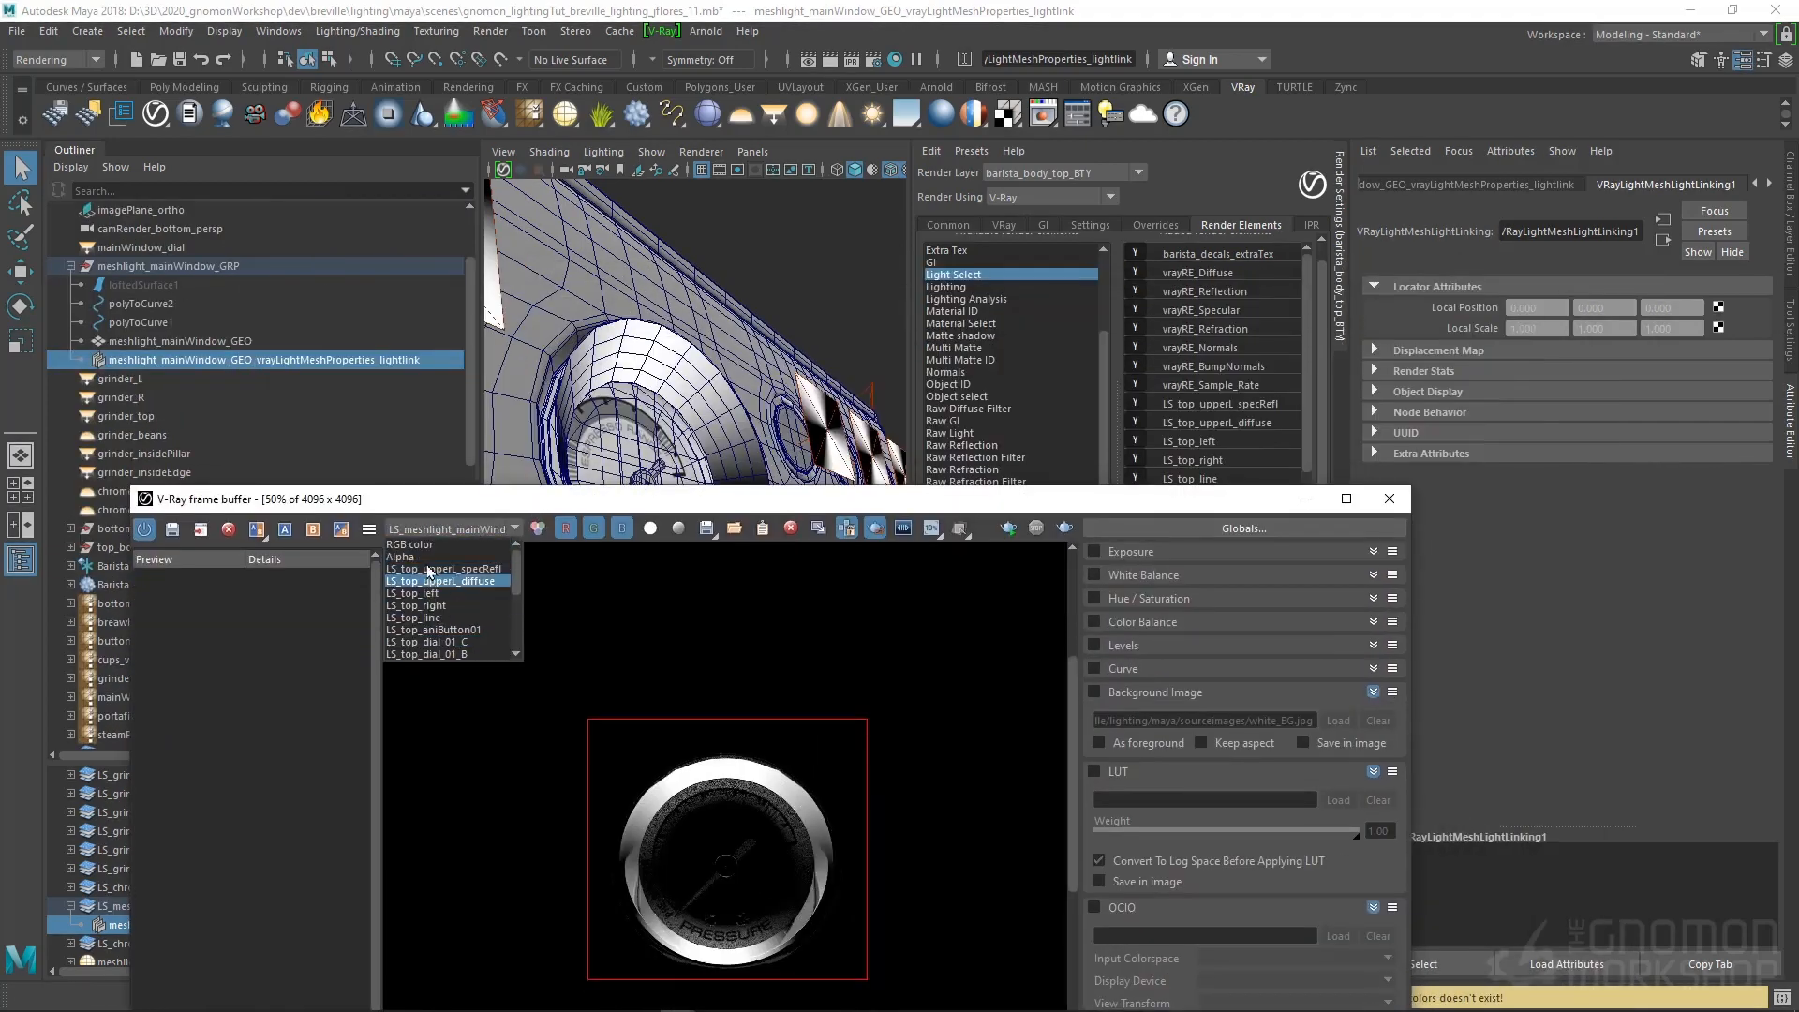
left_click(412, 549)
left_click_drag(745, 507, 197, 607)
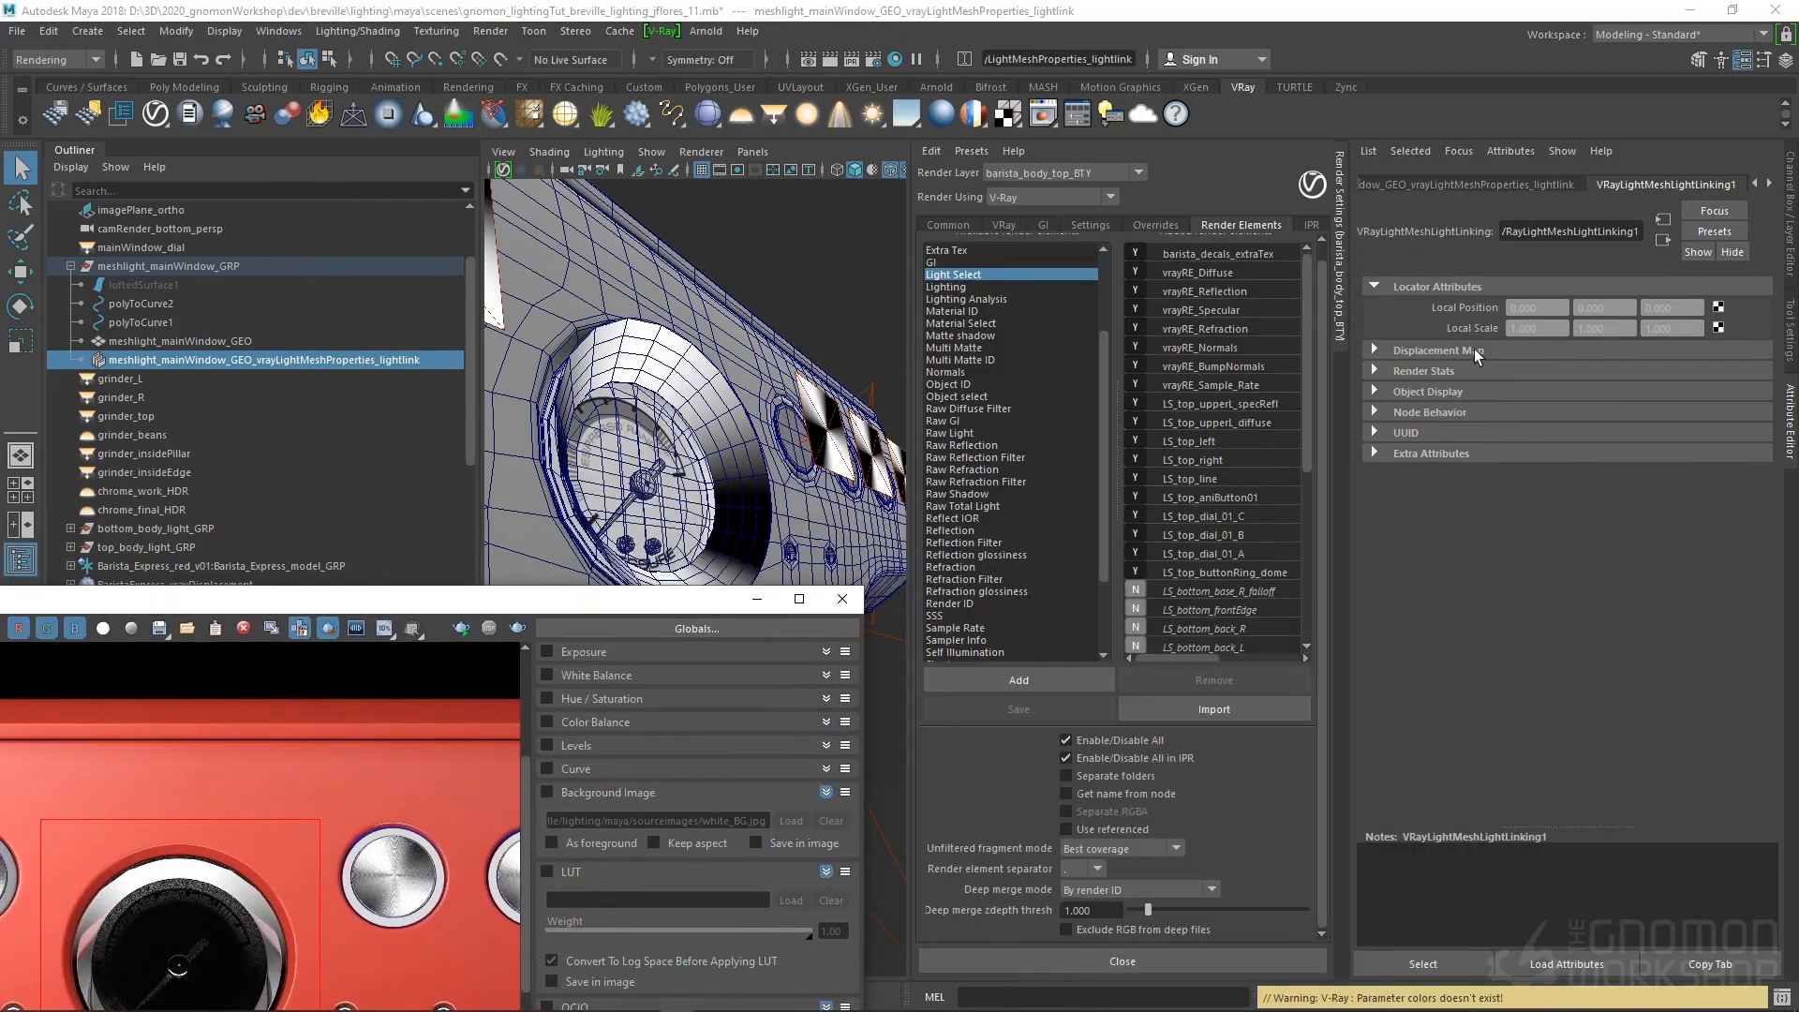
Show the render layers and go through barista_body_bottom_BTY, barista_mainWindow_BTY and barista_grinder_BTY, reviewing which render elements the grinder layer uses
left_click(1791, 342)
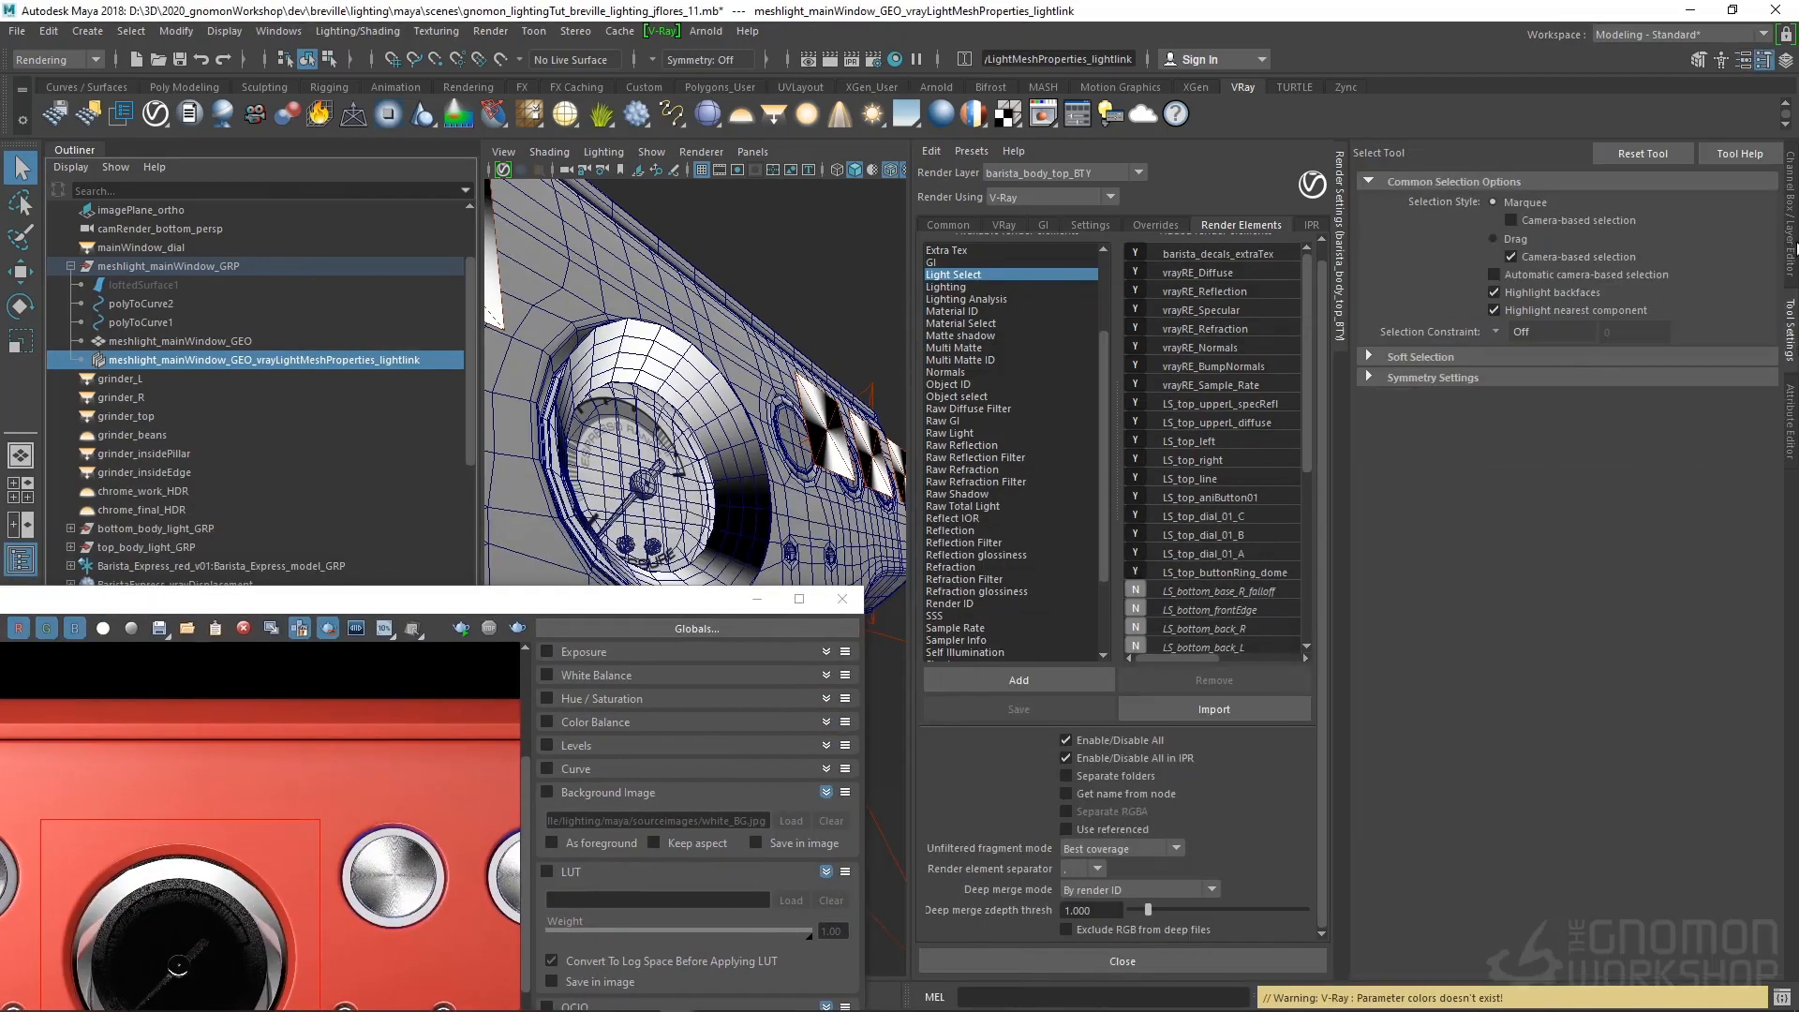
left_click(1790, 241)
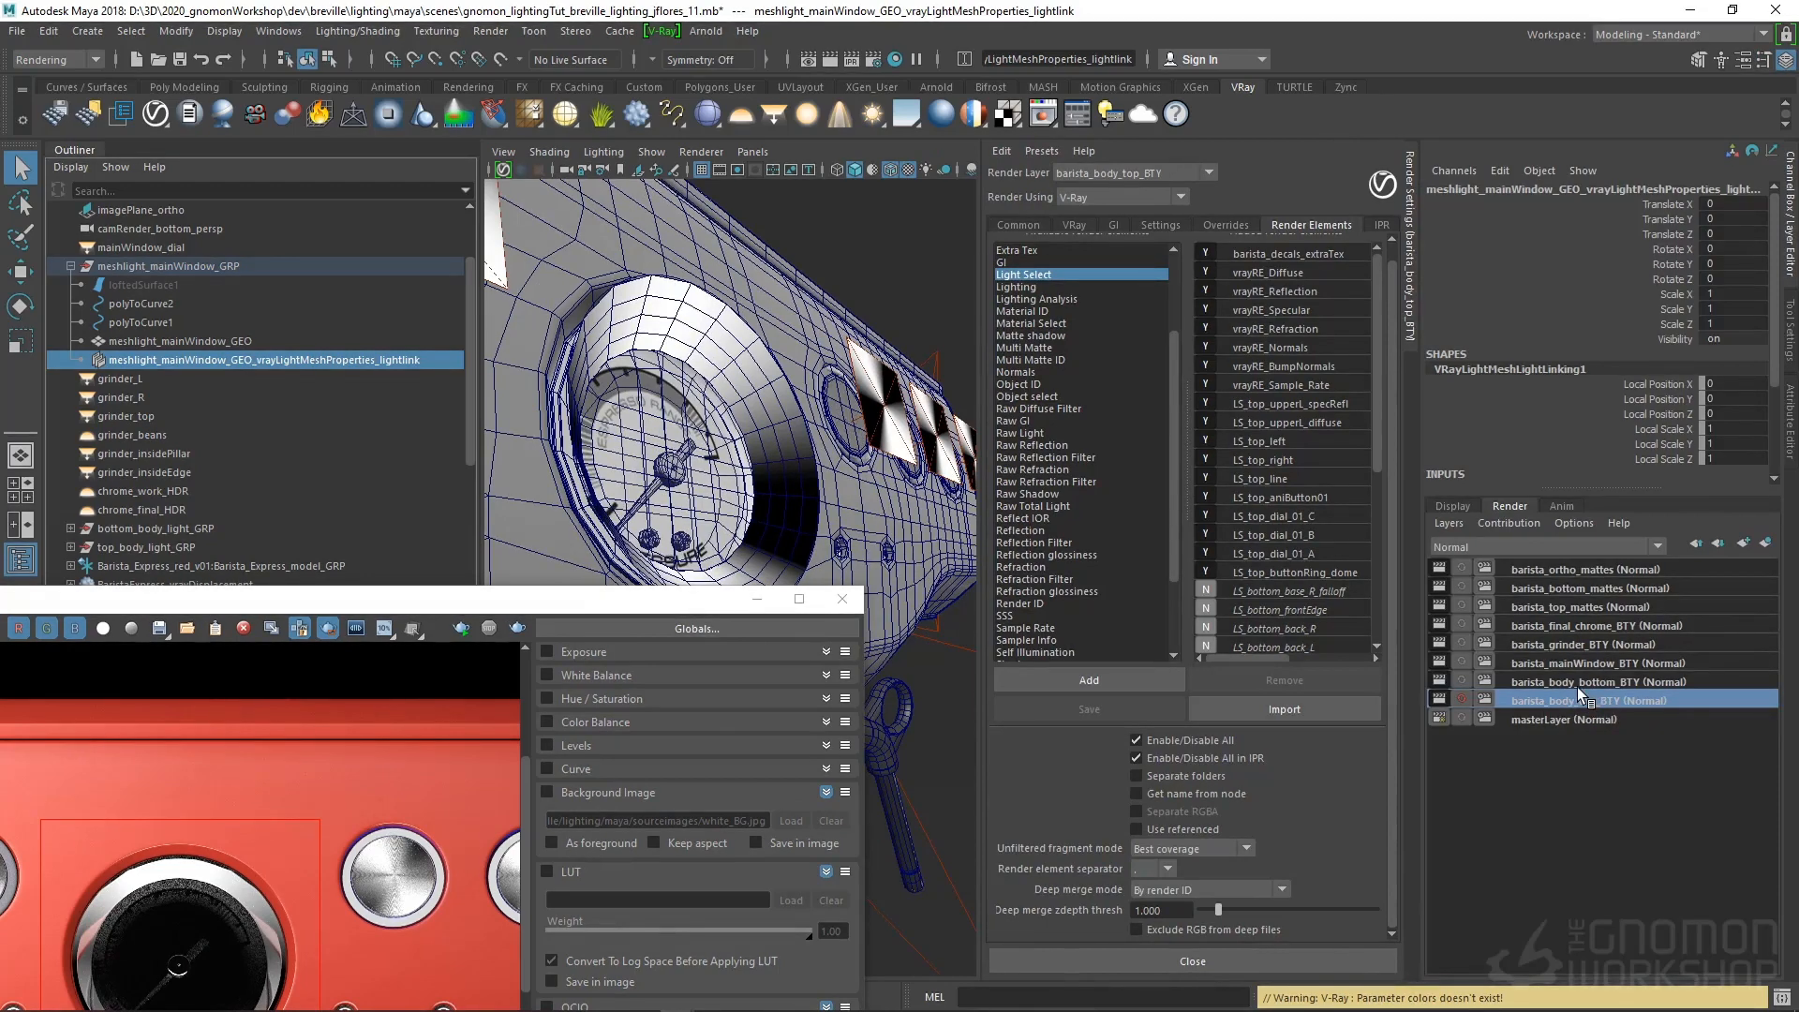
left_click(1577, 684)
left_click(1572, 662)
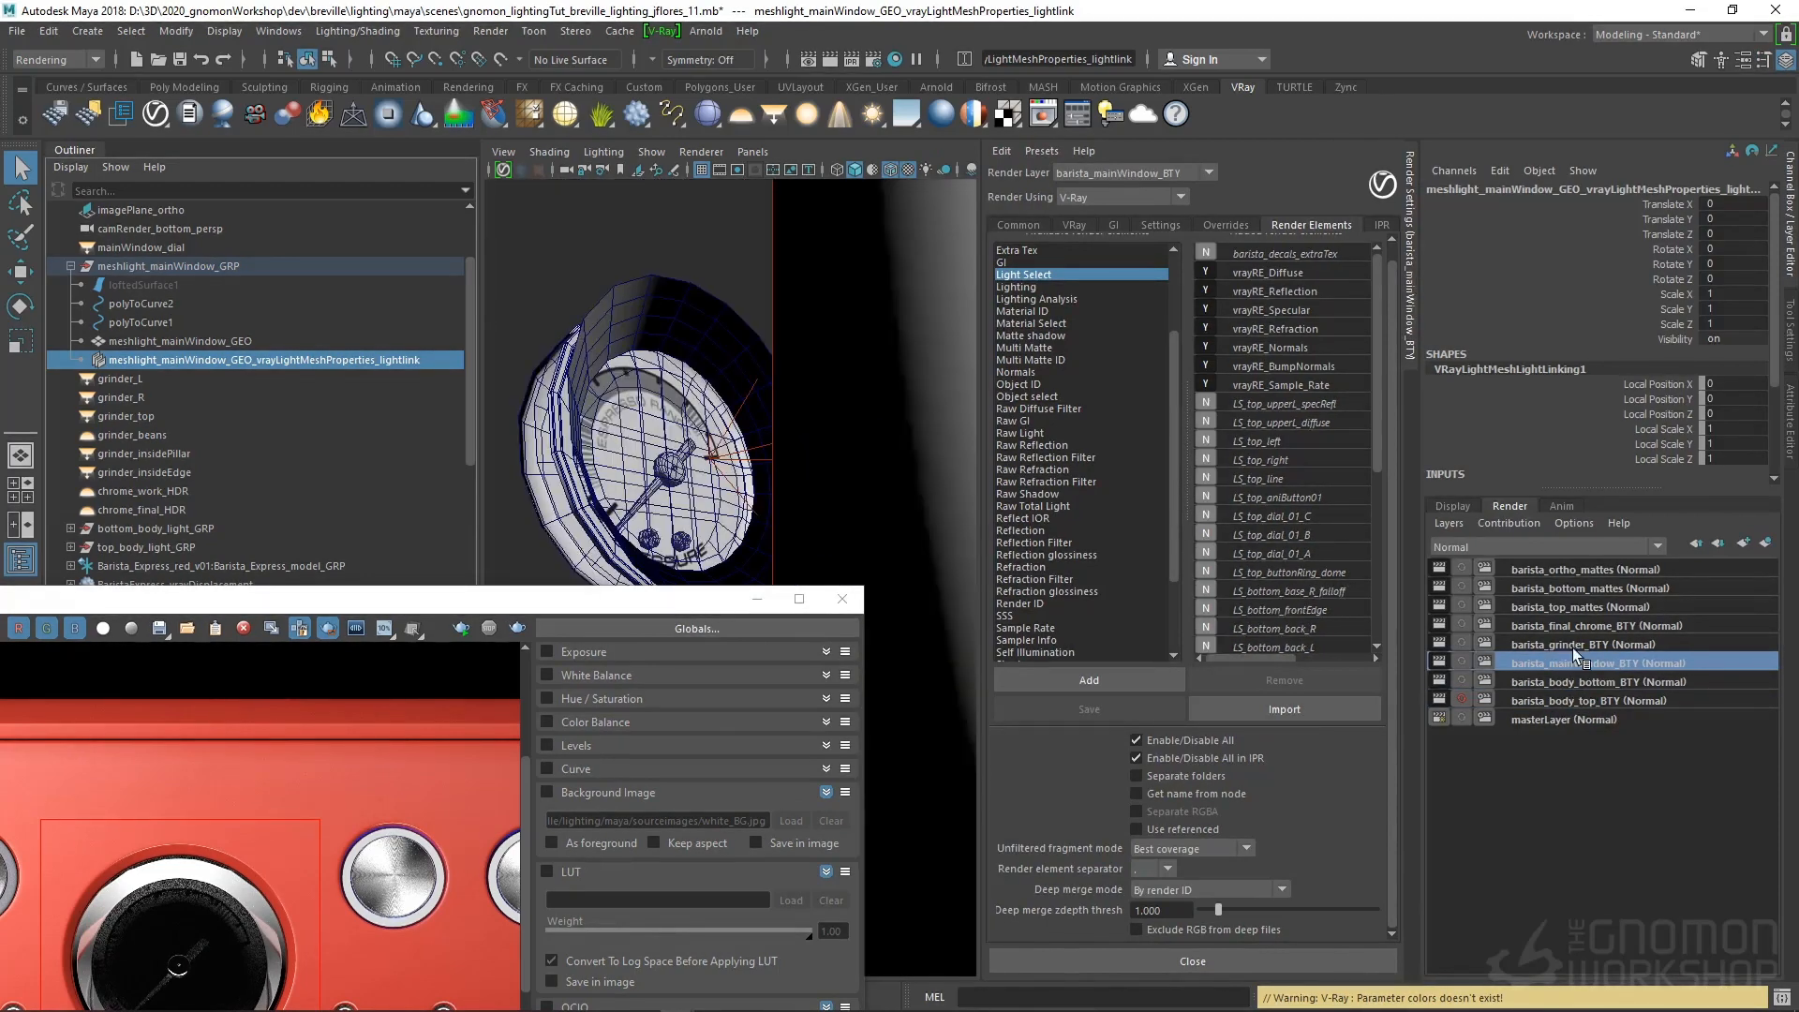
left_click(1572, 643)
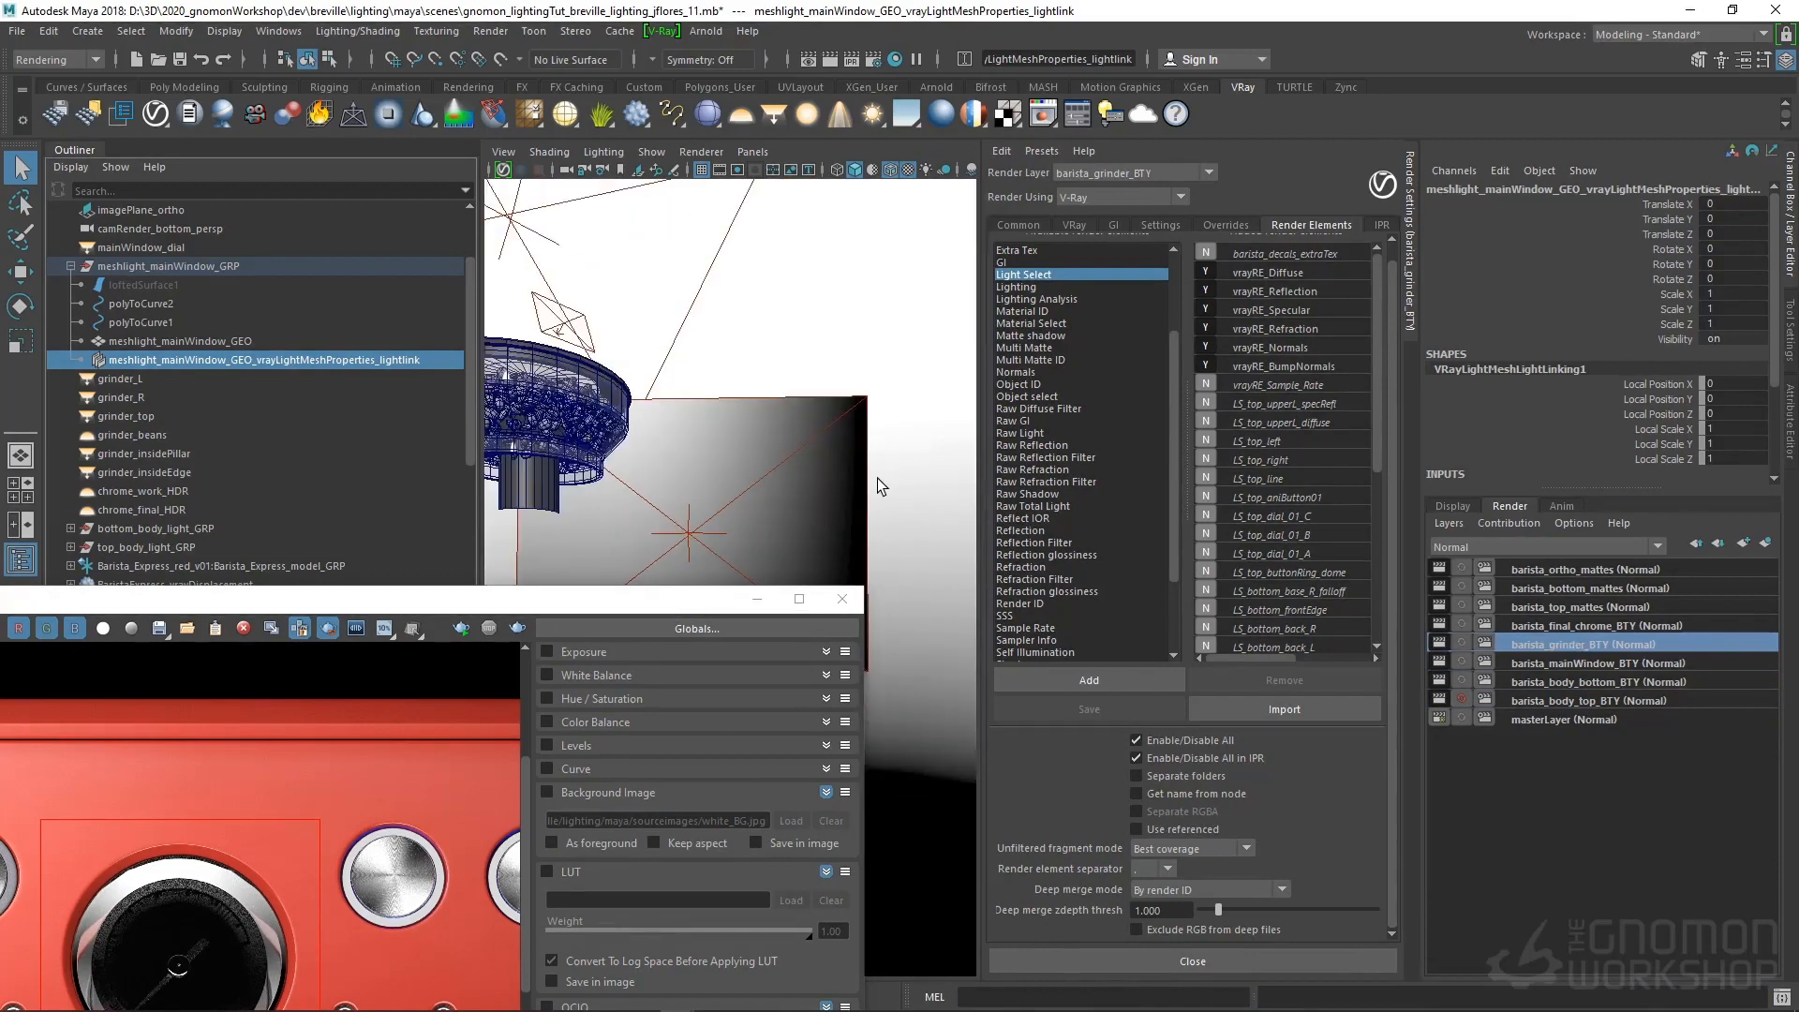
scroll(306, 419, "down", 2)
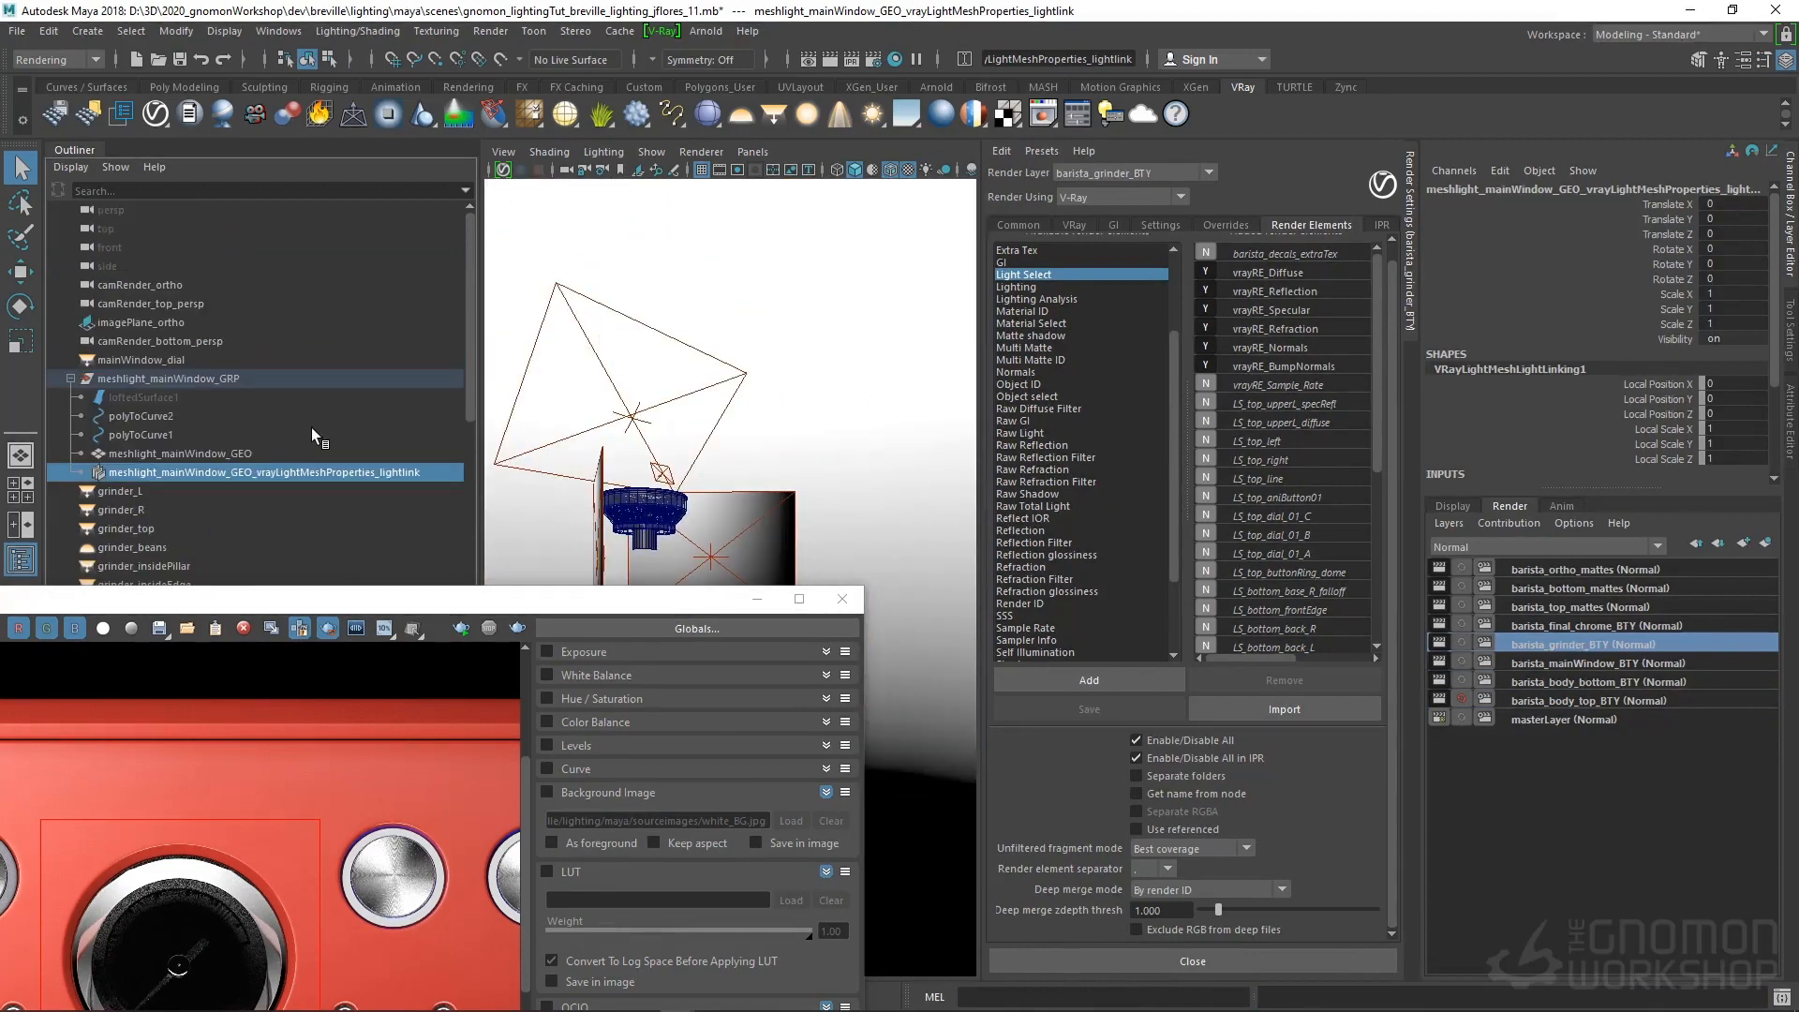
scroll(1329, 579, "down", 6)
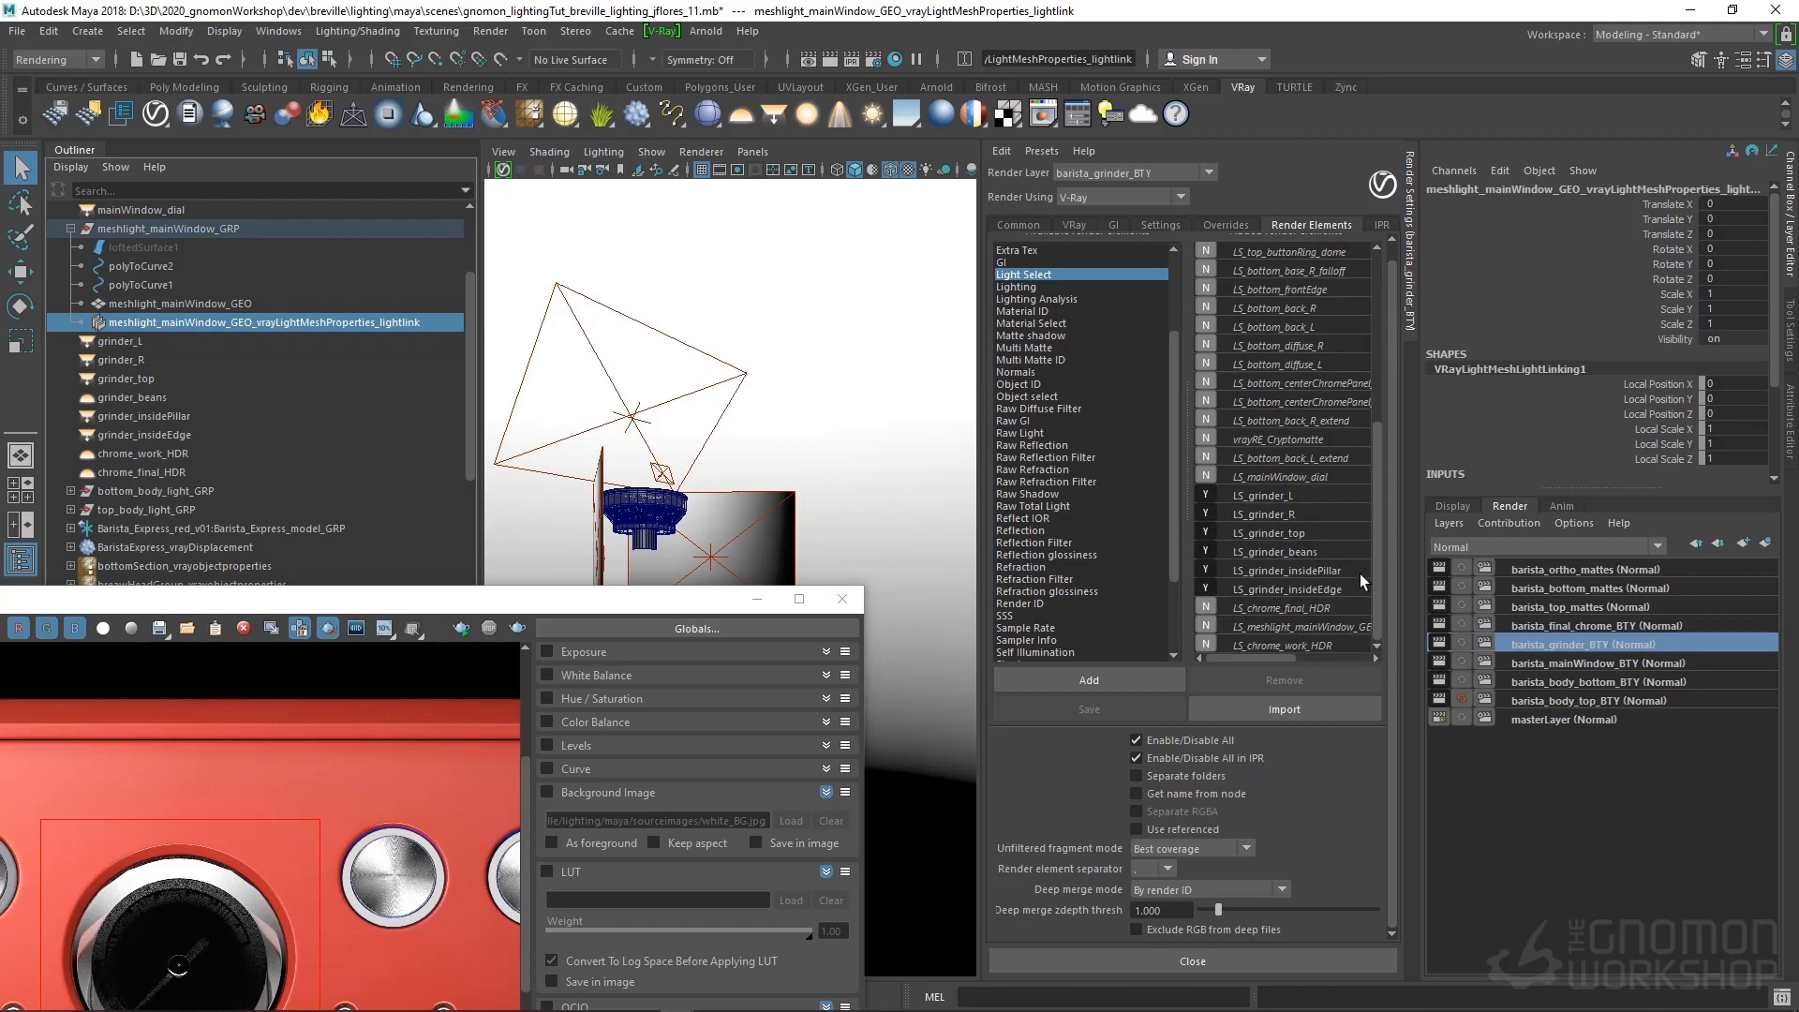
Pass through barista_final_chrome_BTY, make barista_top_mattes the active render layer and close the V-Ray frame buffer
left_click(1618, 623)
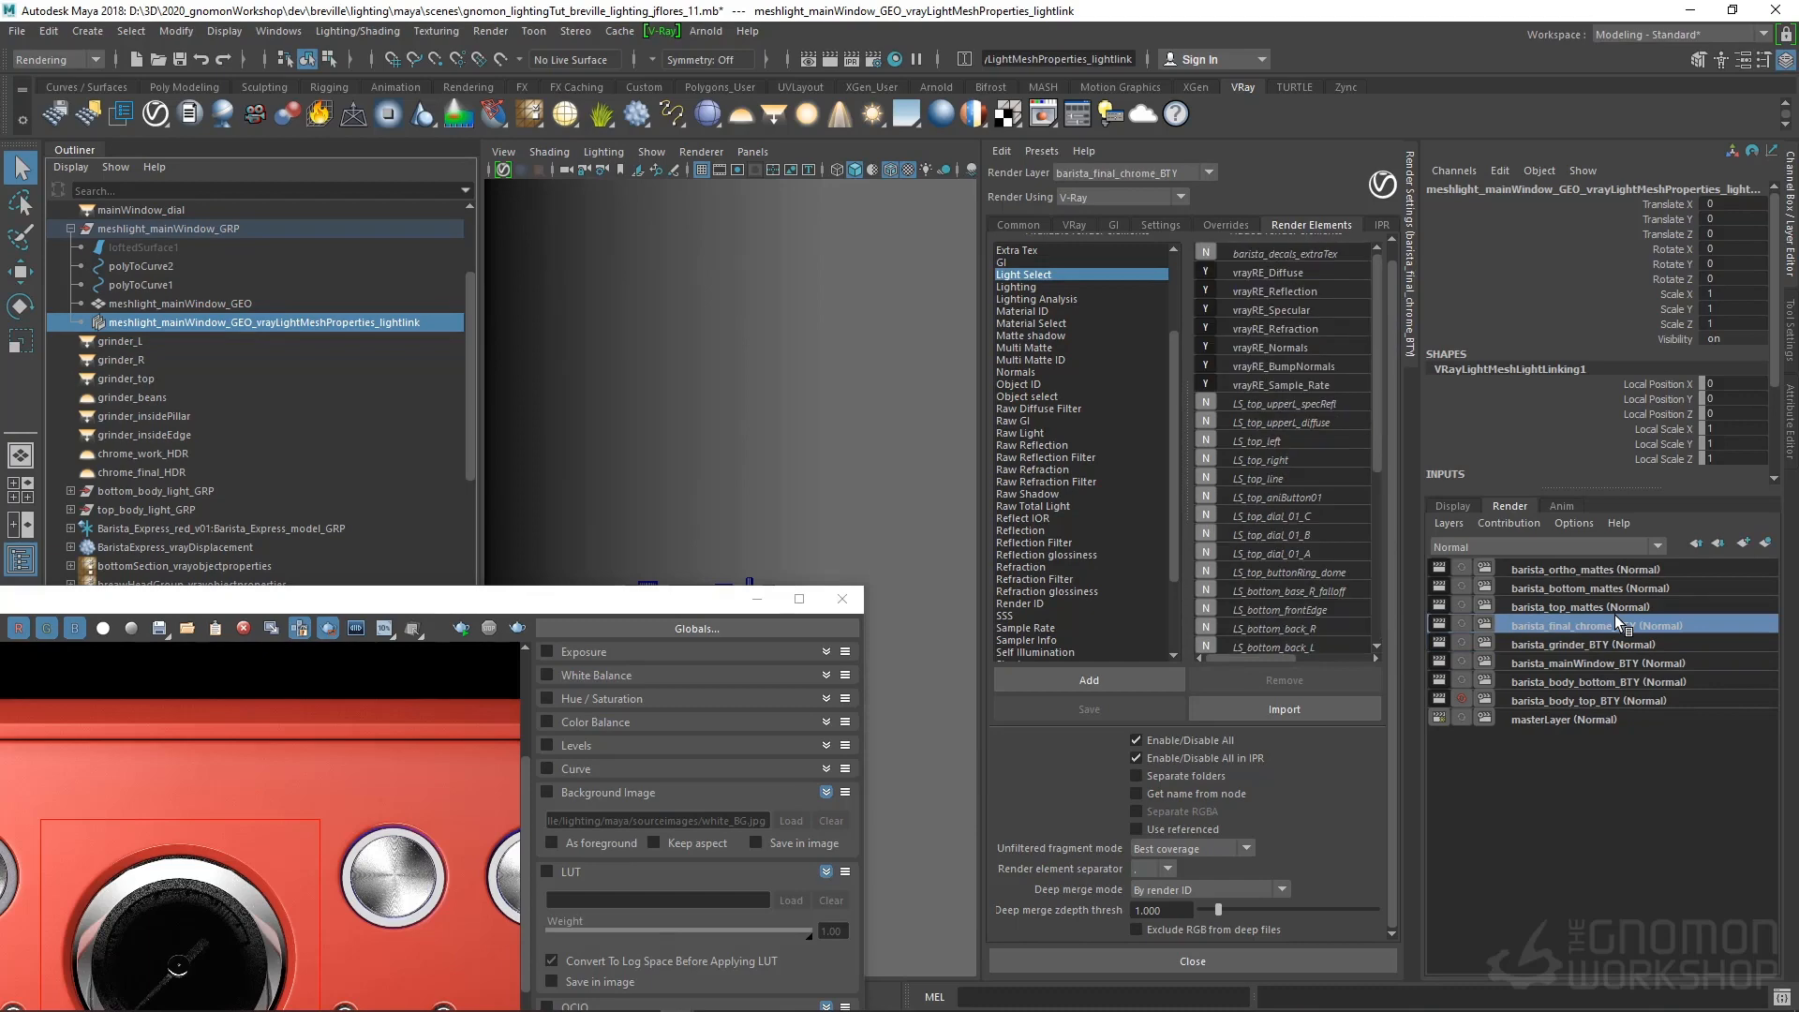
left_click(1567, 606)
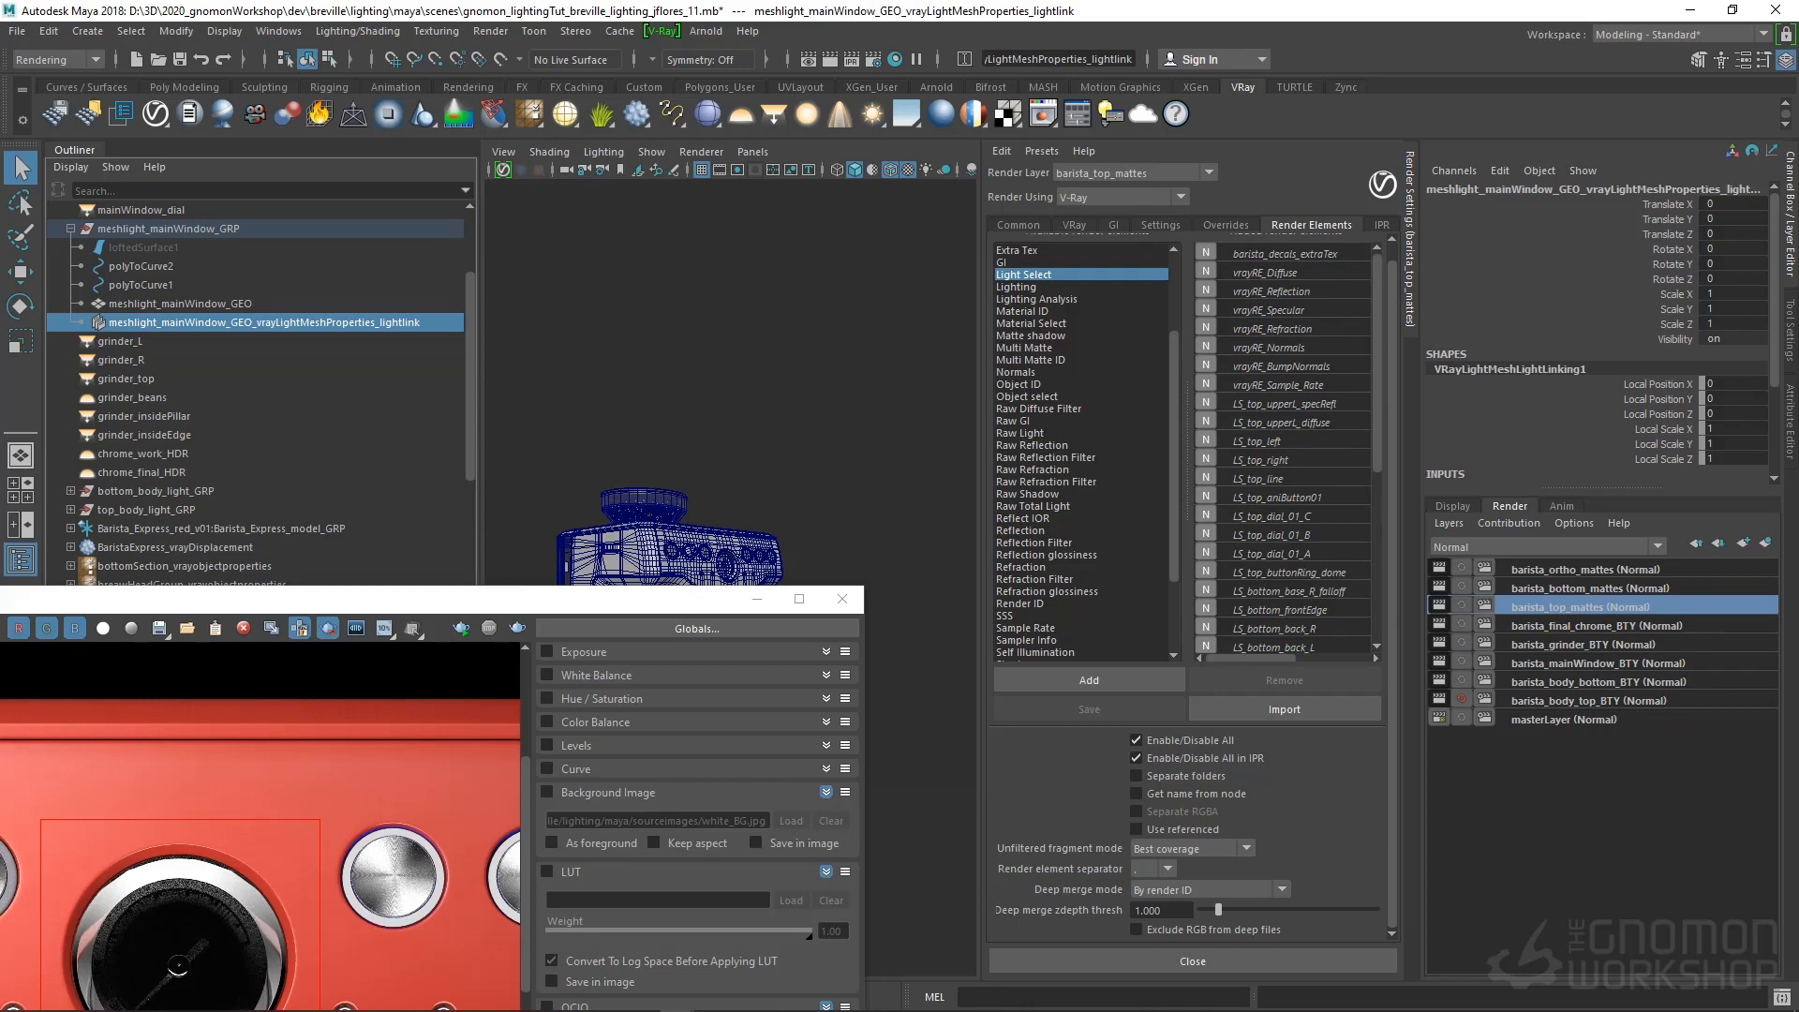
left_click_drag(477, 604, 1020, 499)
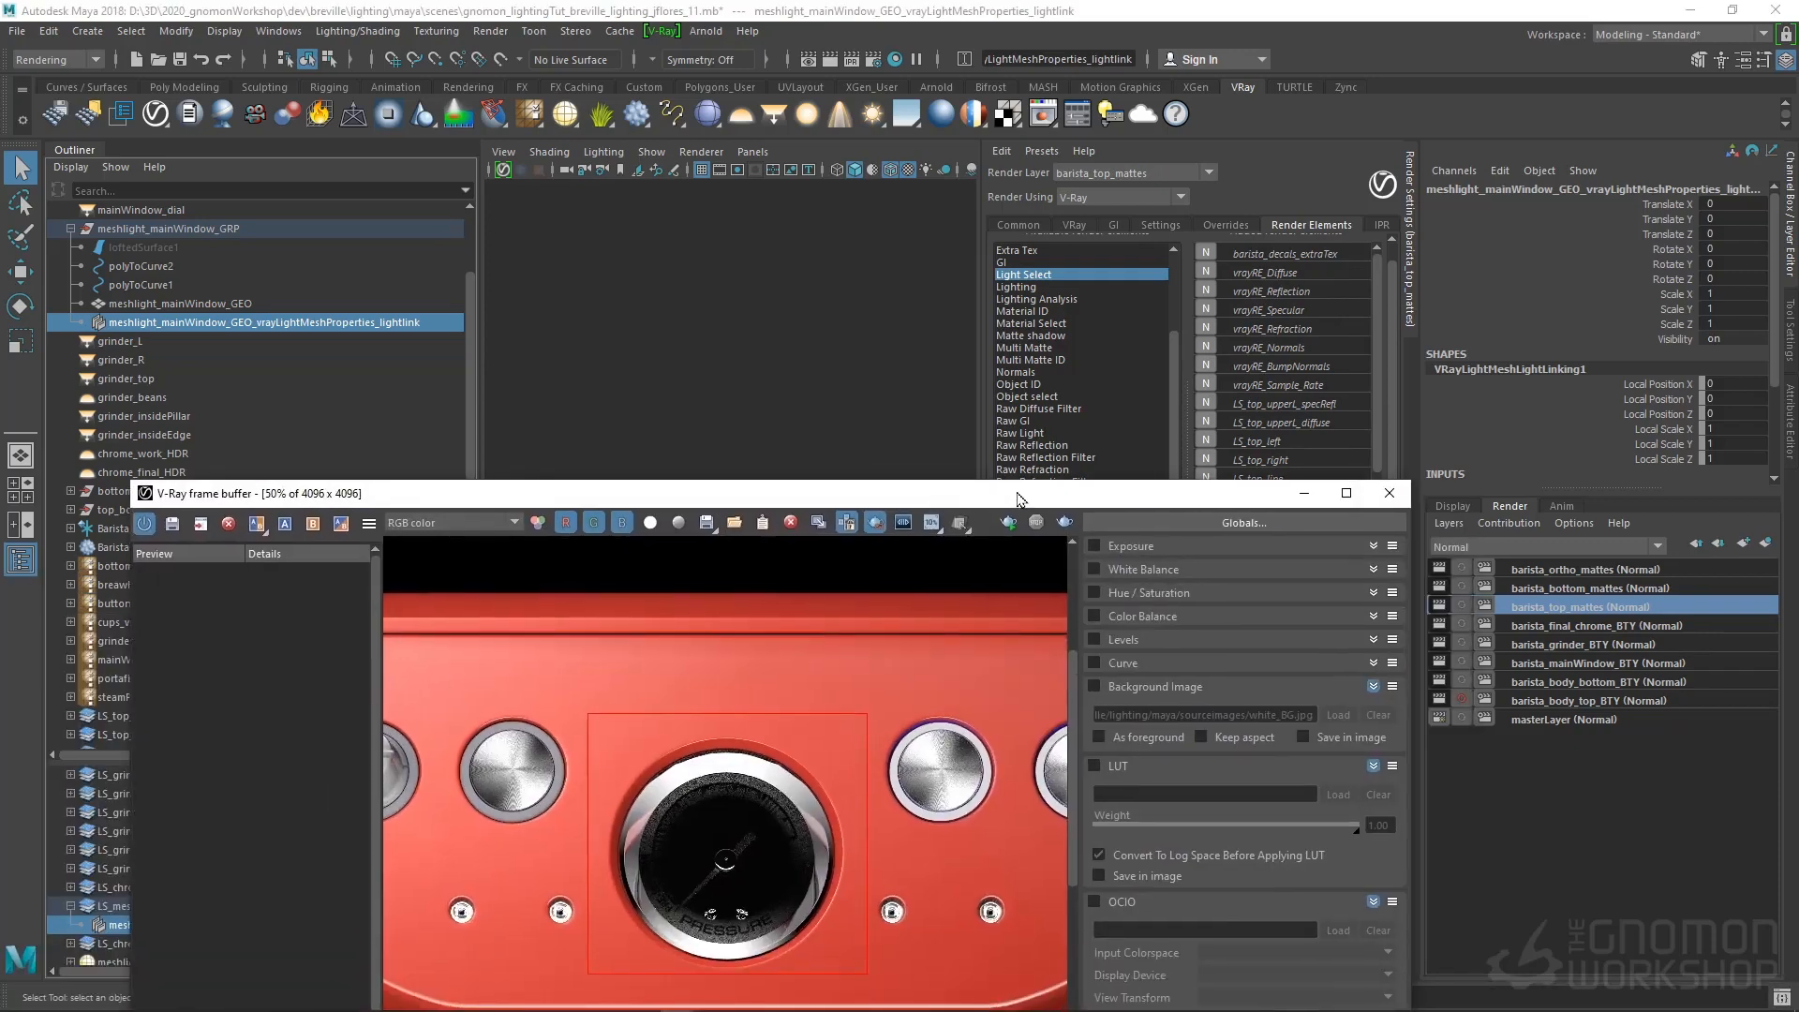
left_click(1390, 493)
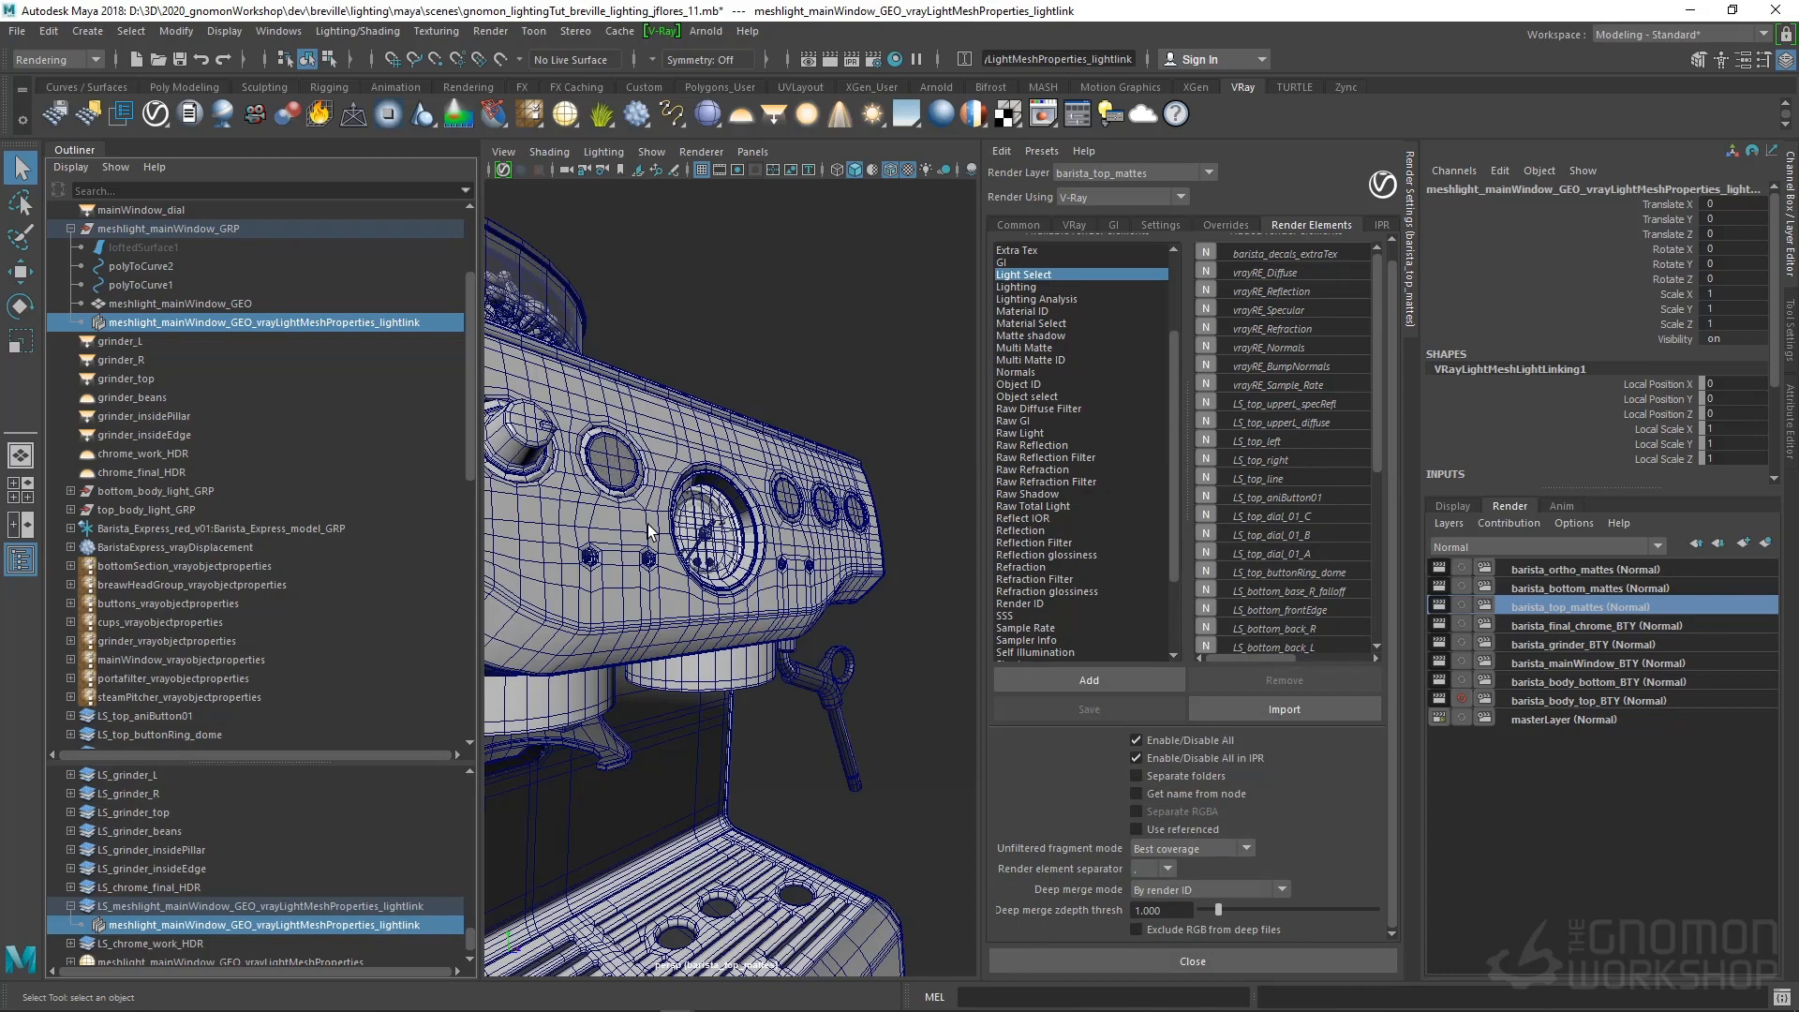
Select the buttons and the main panel in turn to examine the upper body's separate matte pieces
left_click(609, 485)
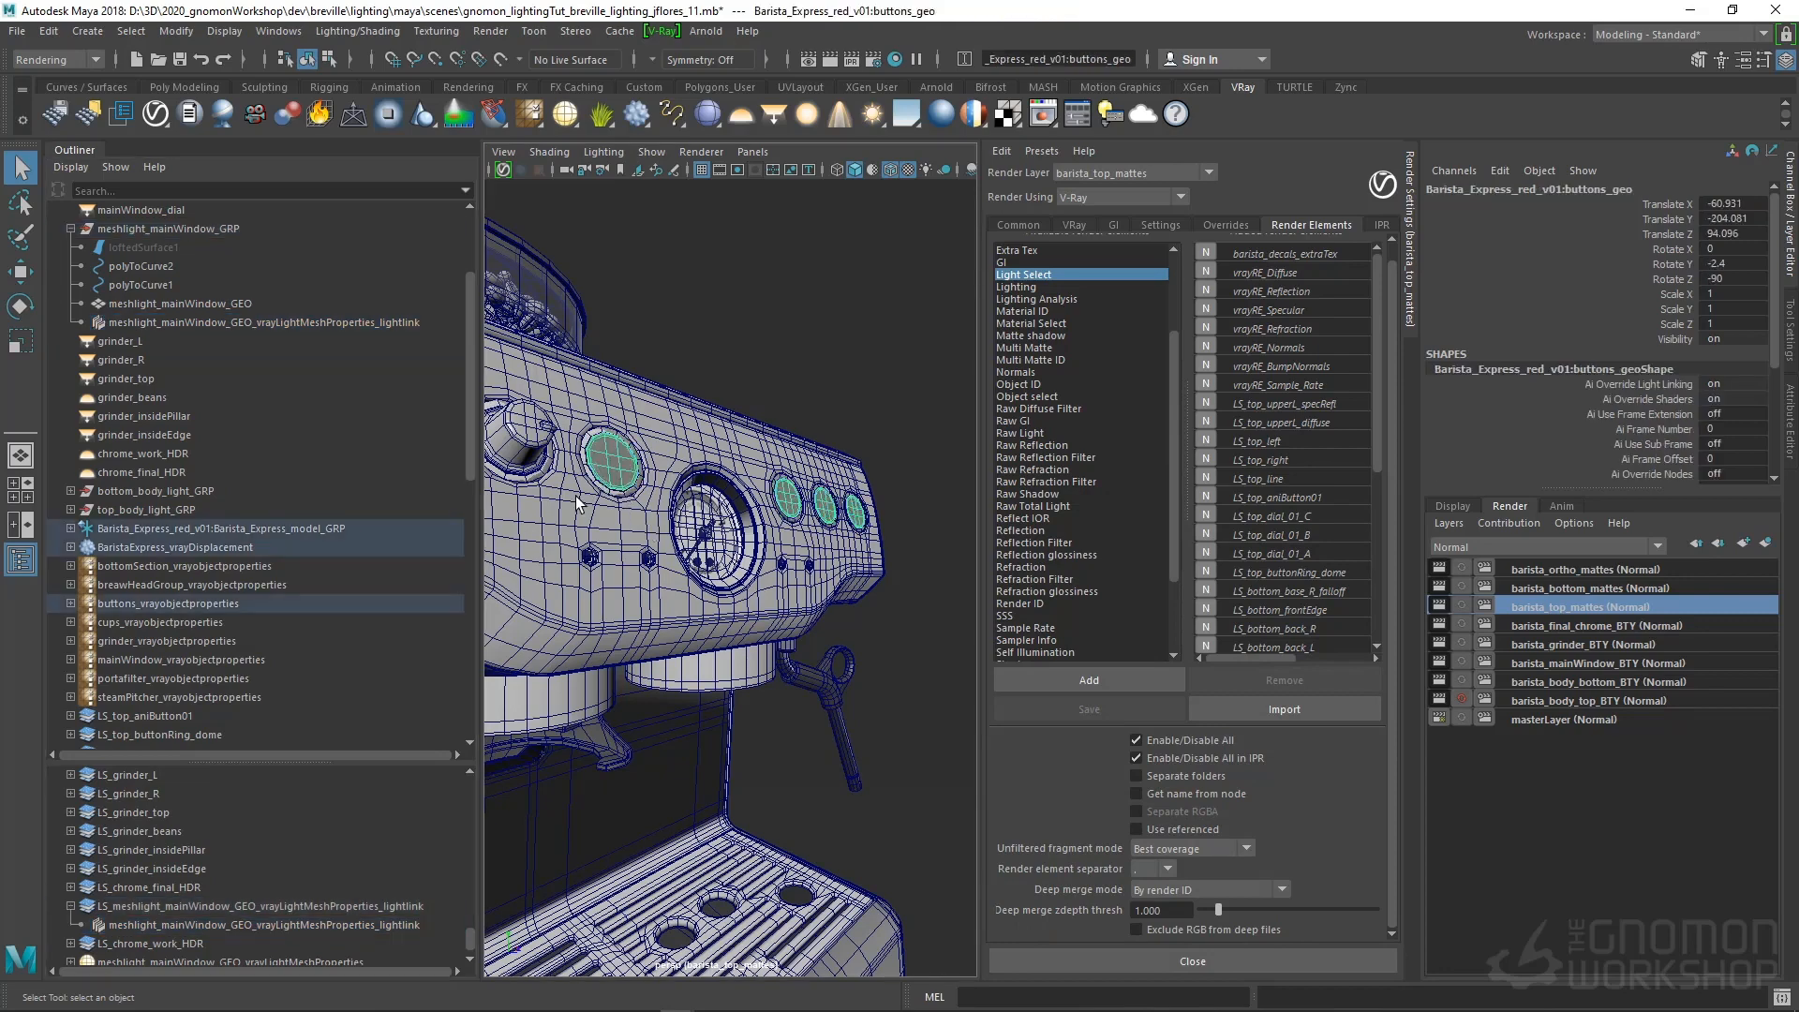
key("f")
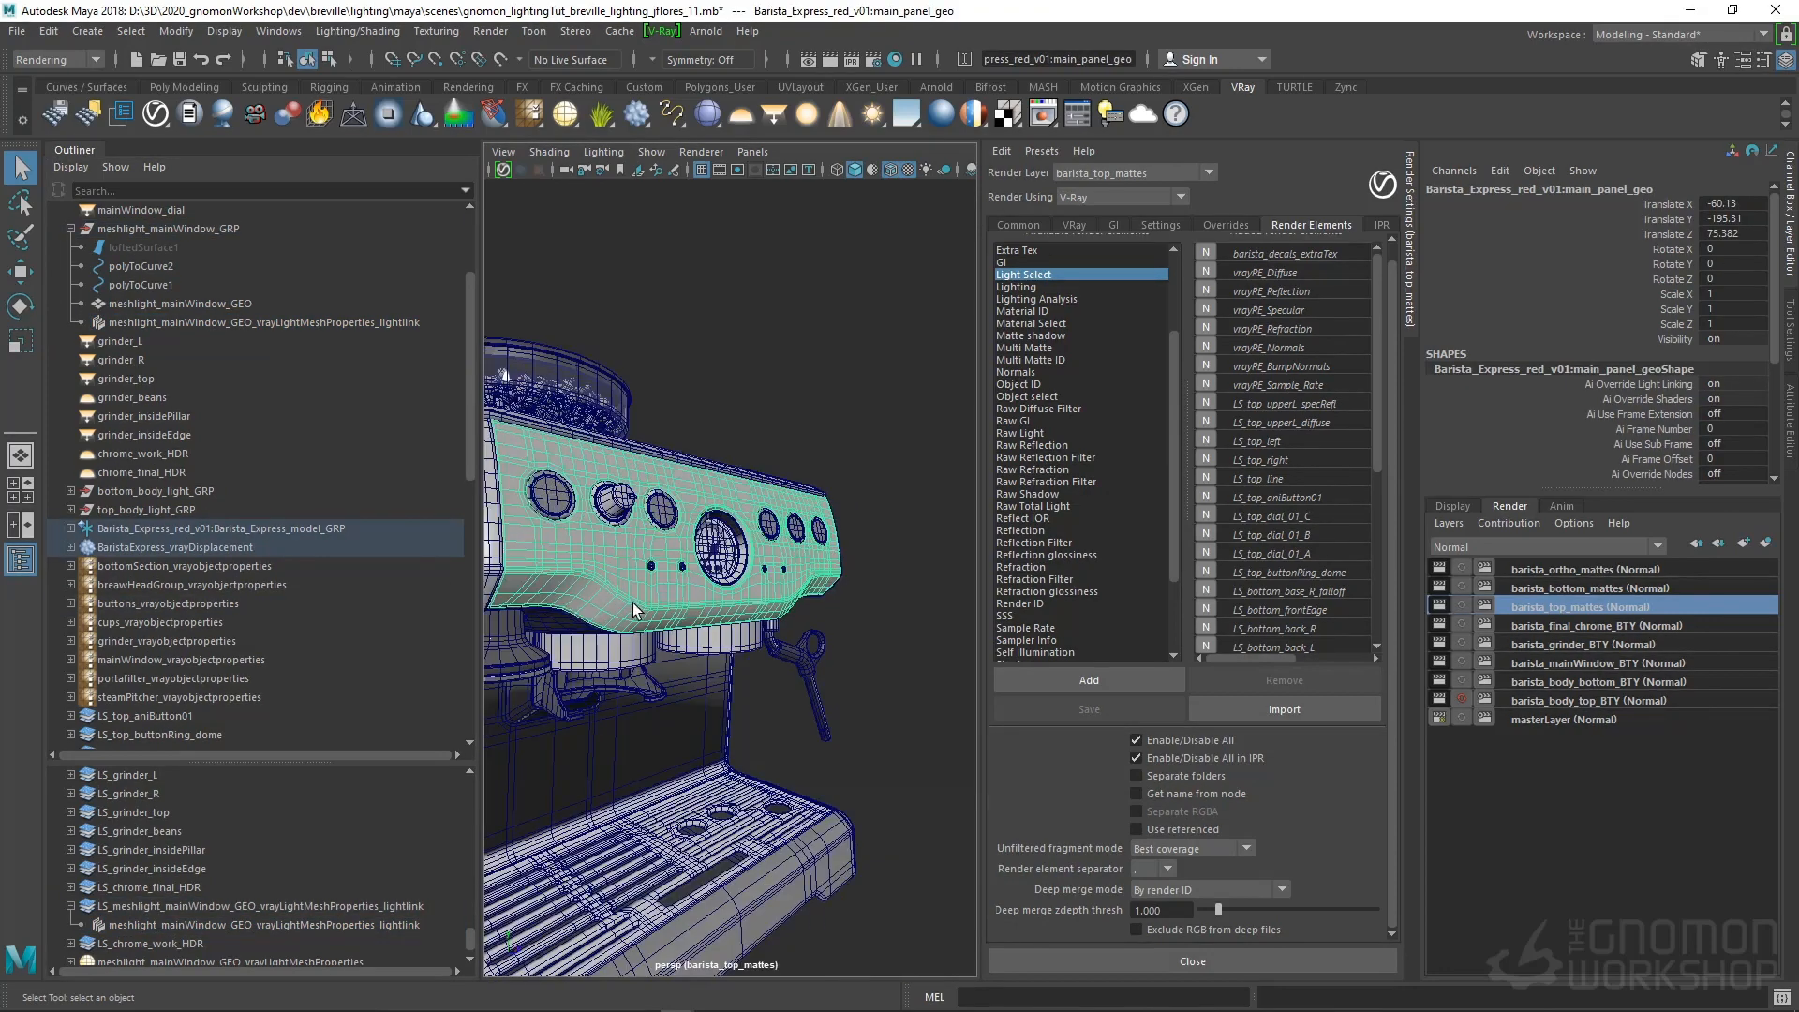
left_click(611, 509)
left_click(554, 497)
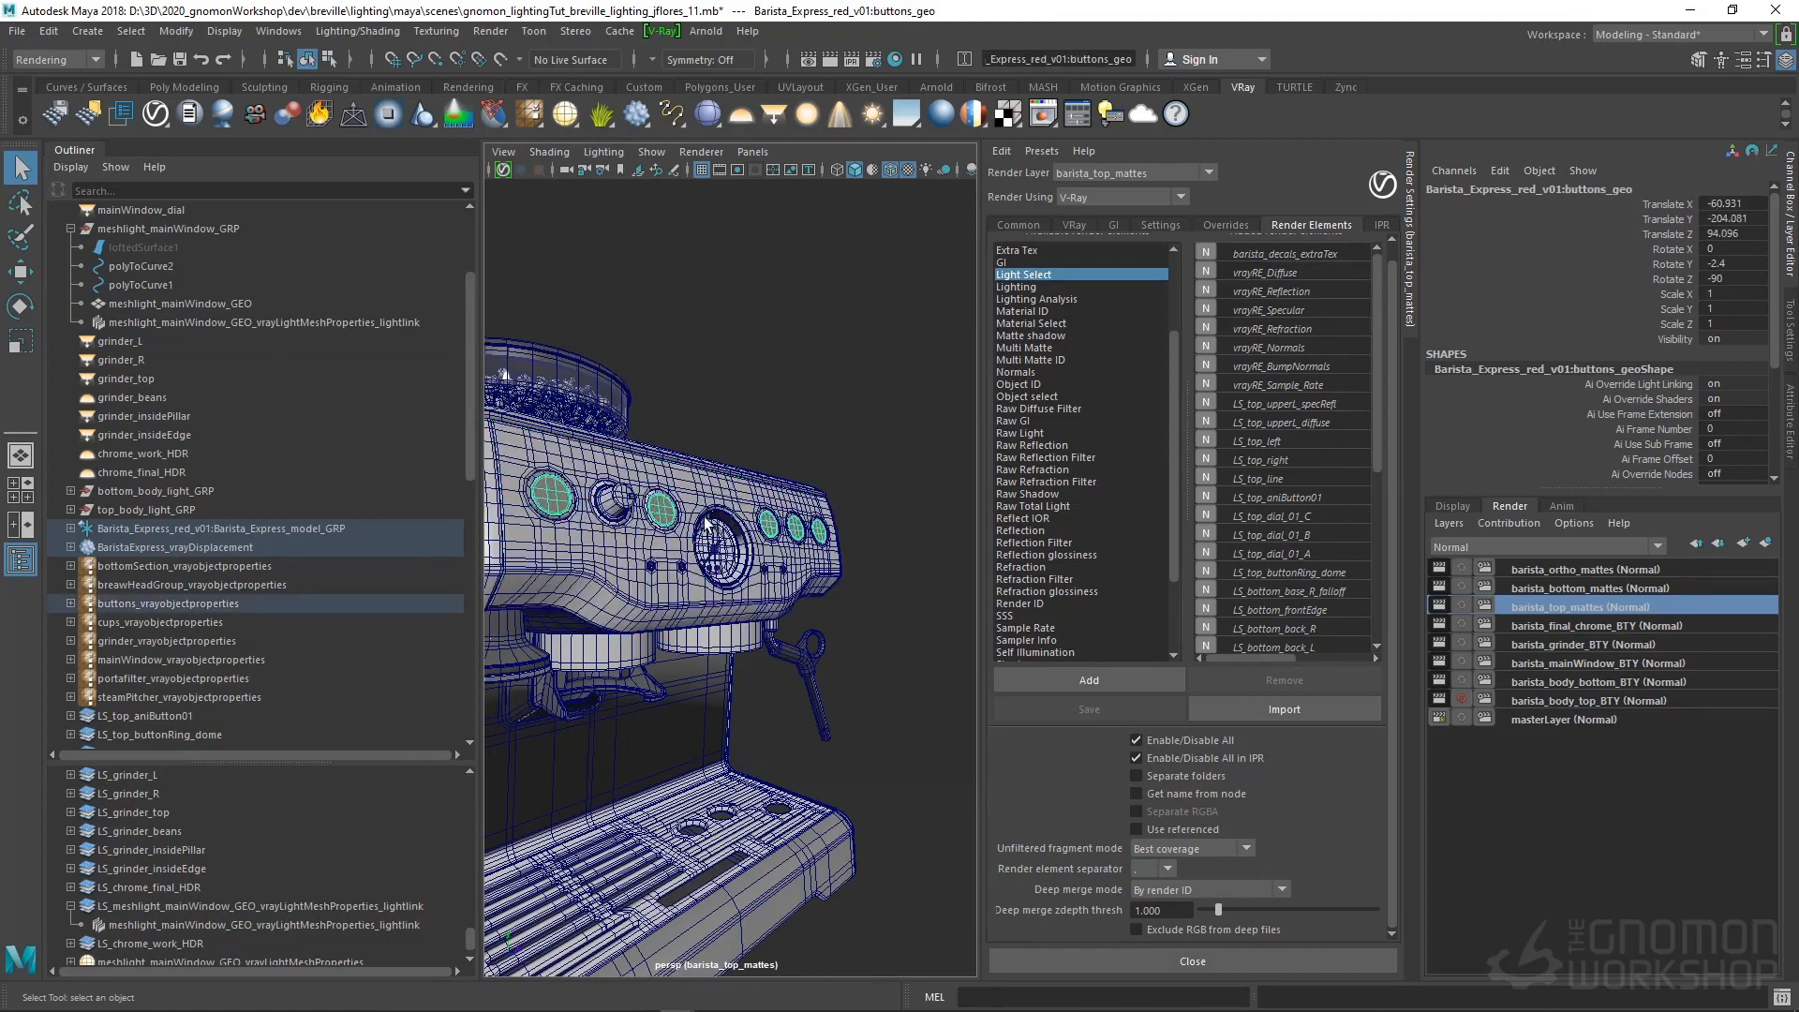
left_click(753, 554)
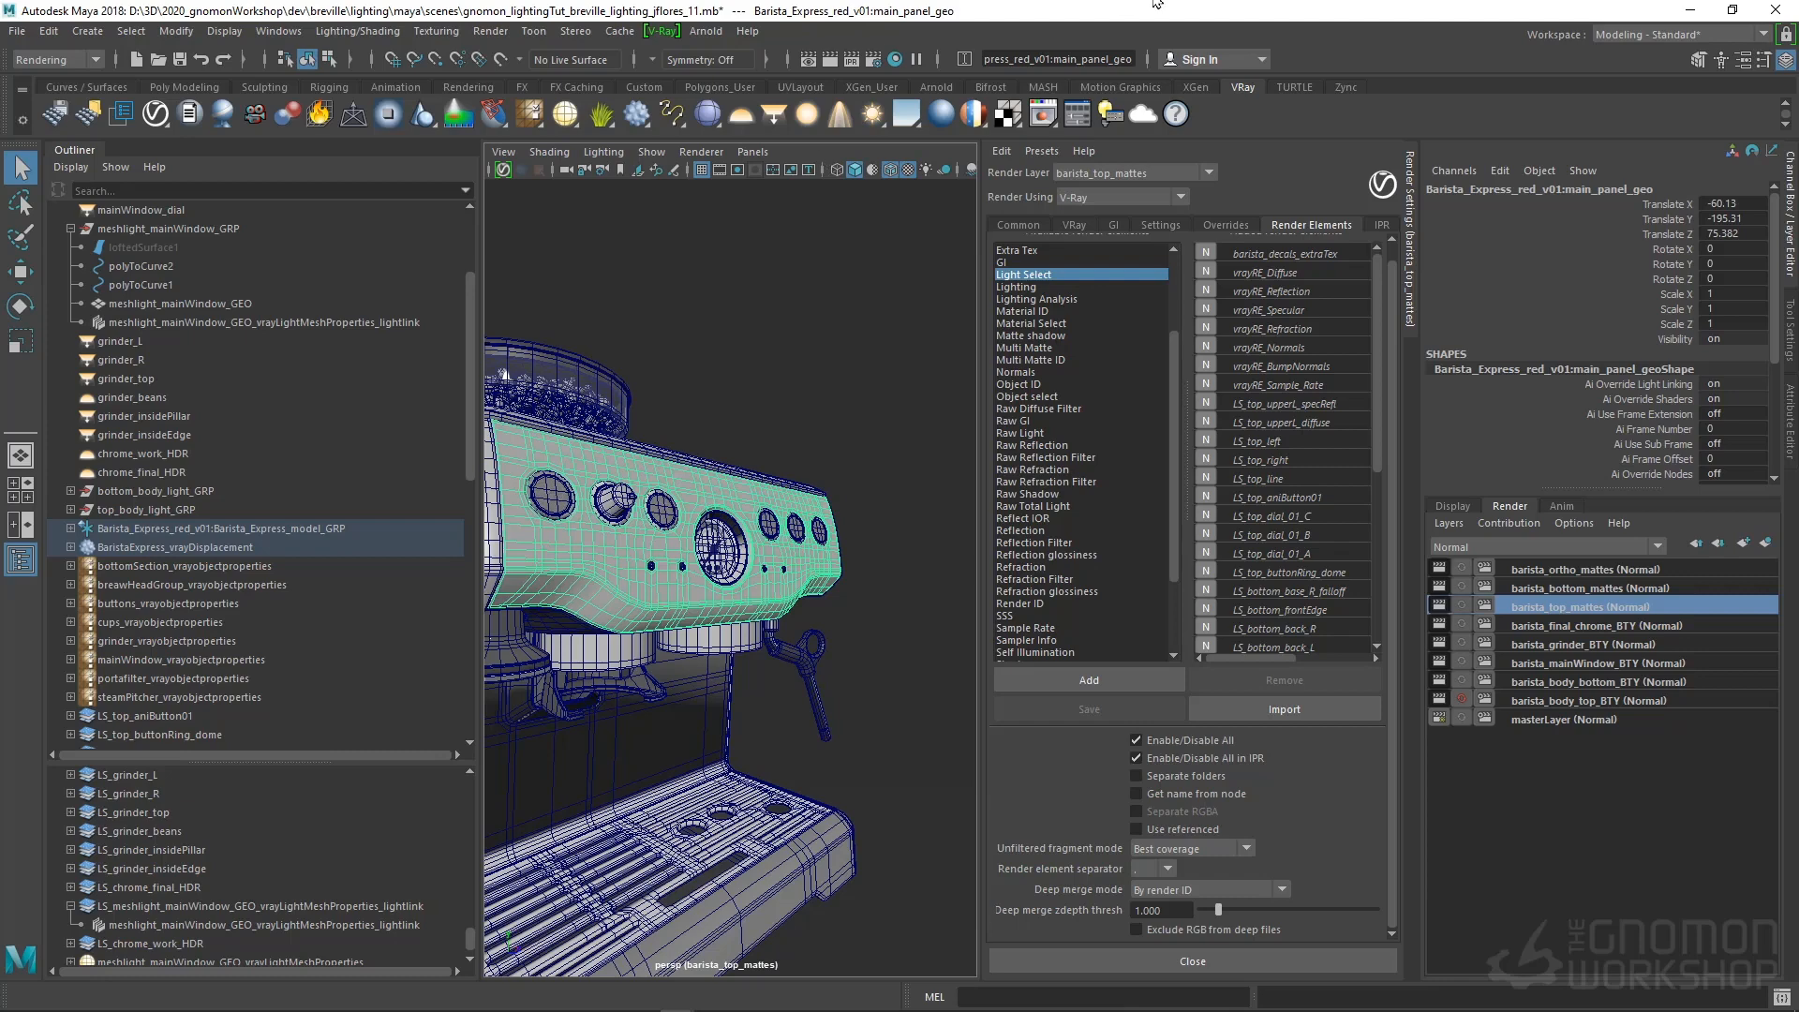
Add the Cryptomatte render element for barista_top_mattes and open the attributes of vrayRE_Cryptomatte
scroll(1085, 468, "up", 4)
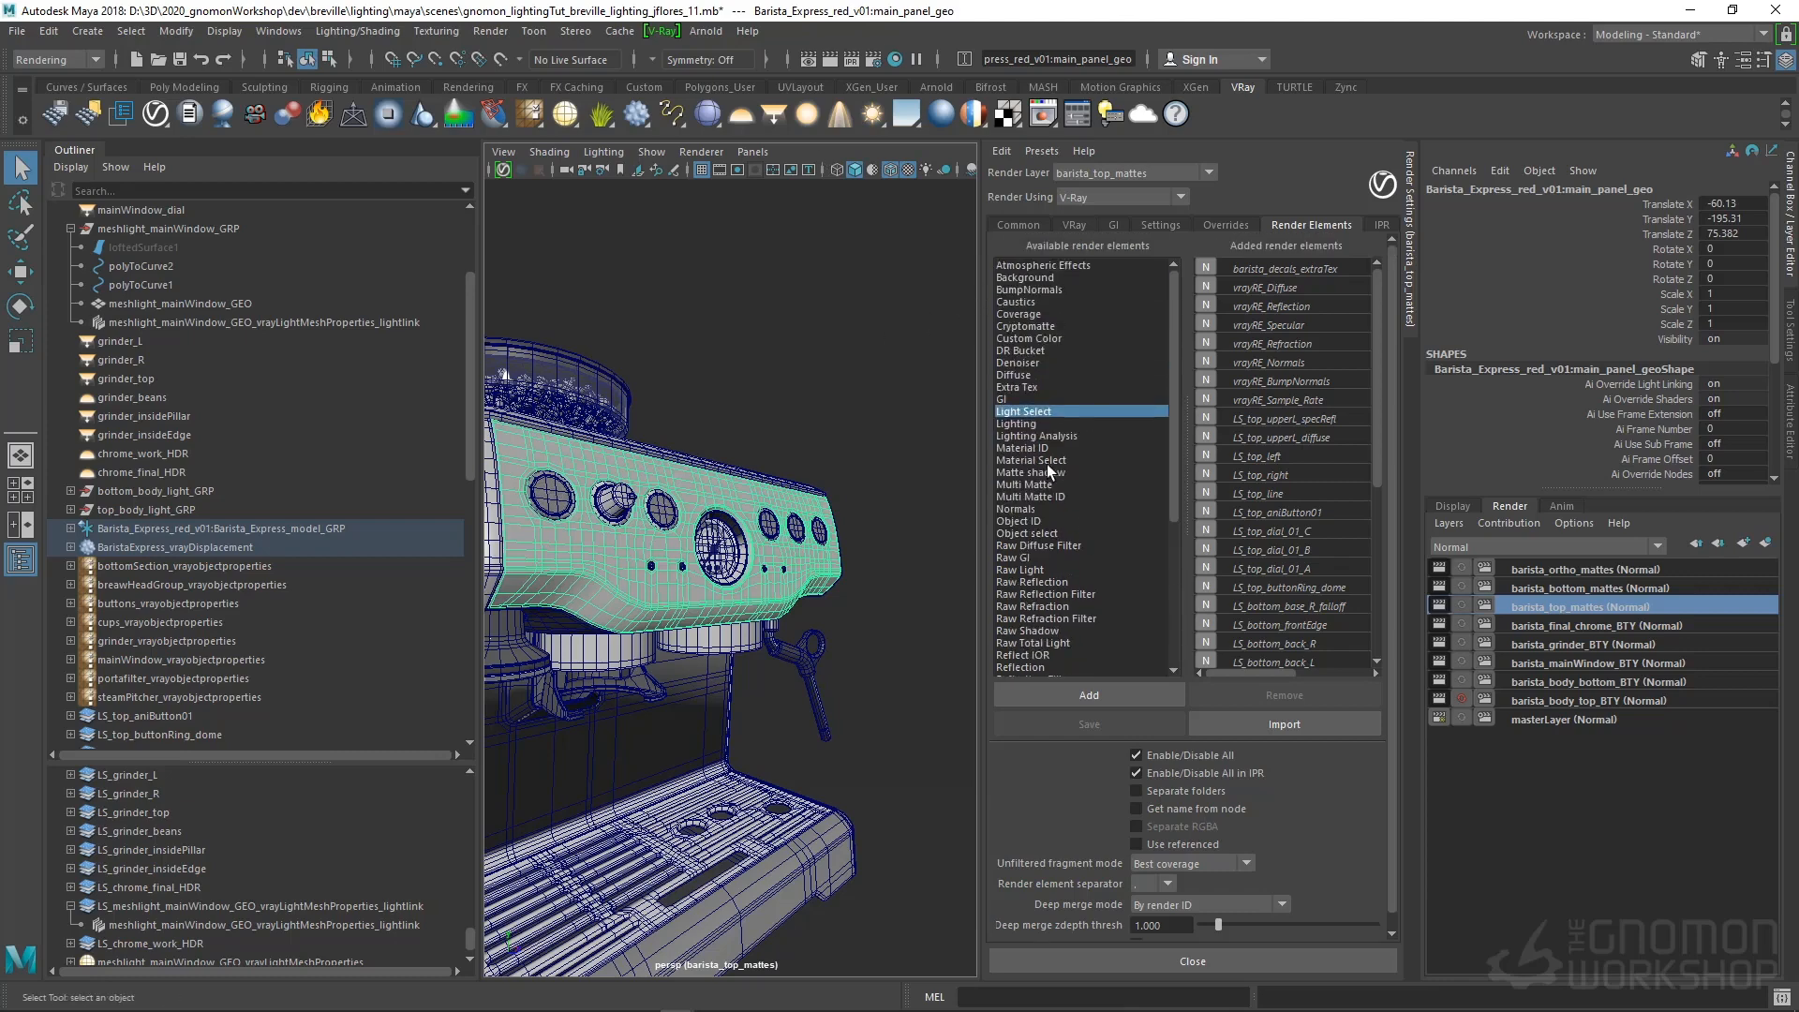
double_click(1051, 325)
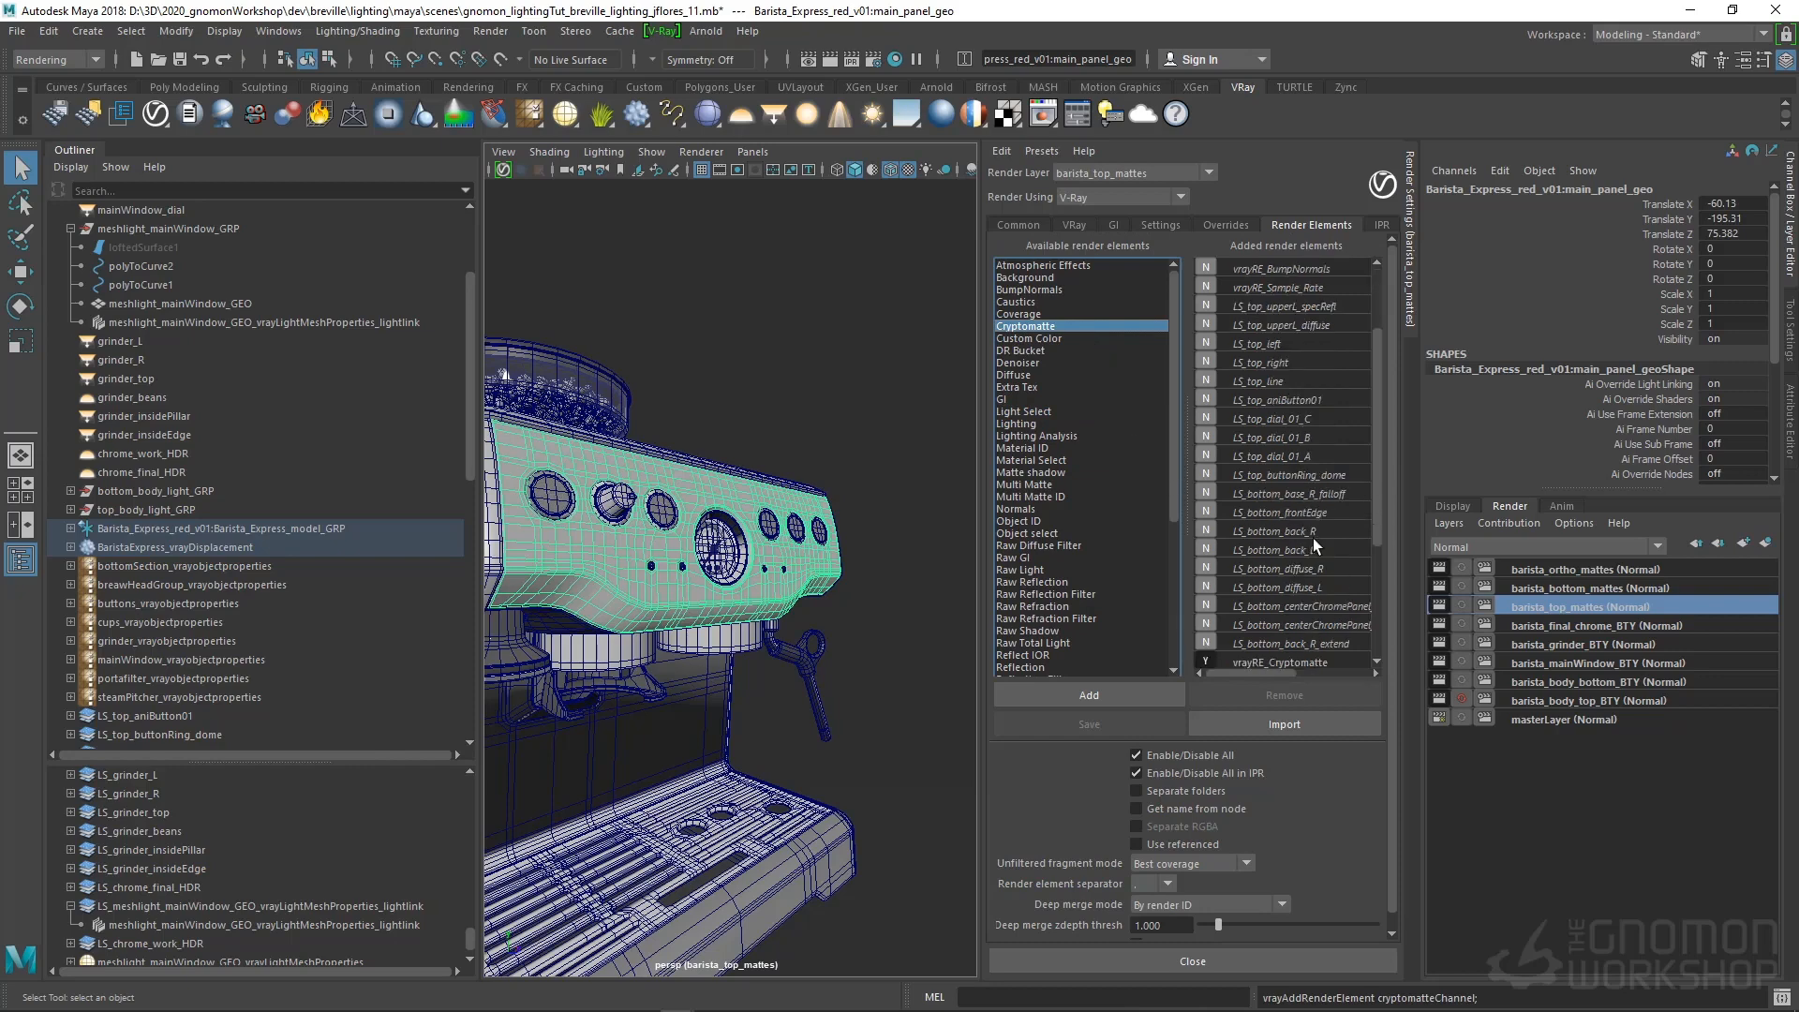
scroll(1313, 546, "down", 3)
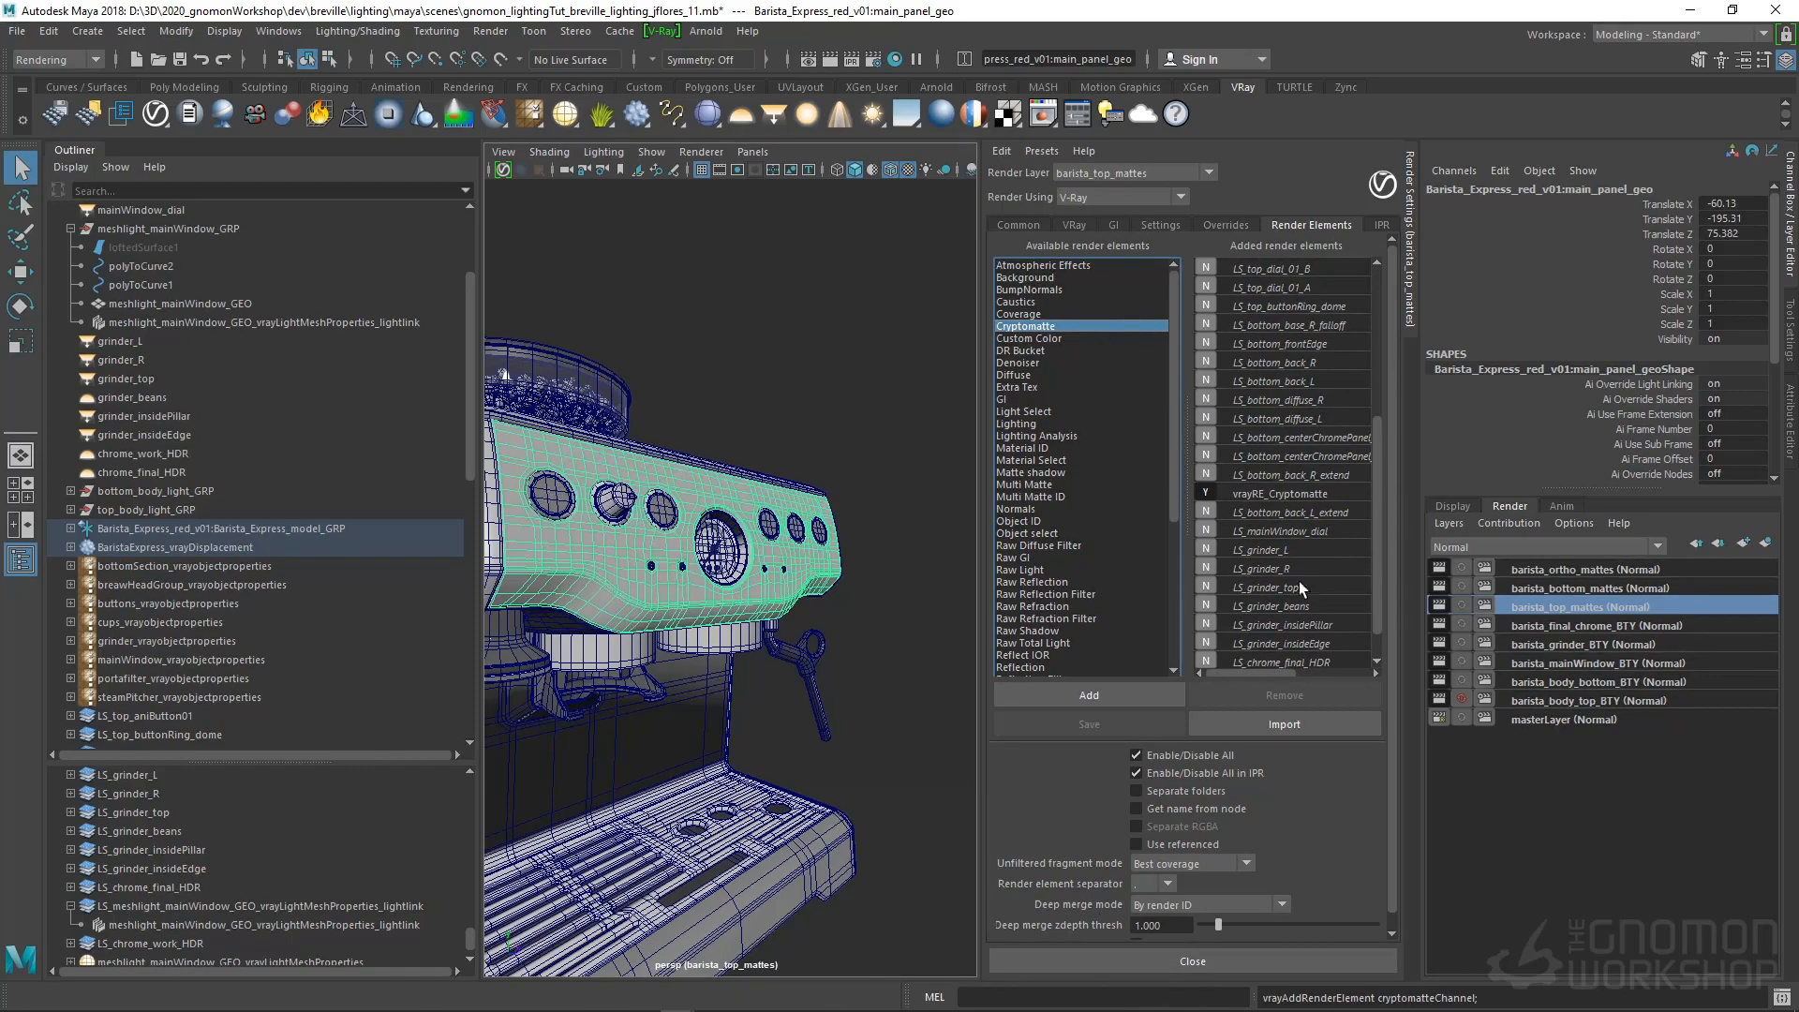
left_click(1291, 493)
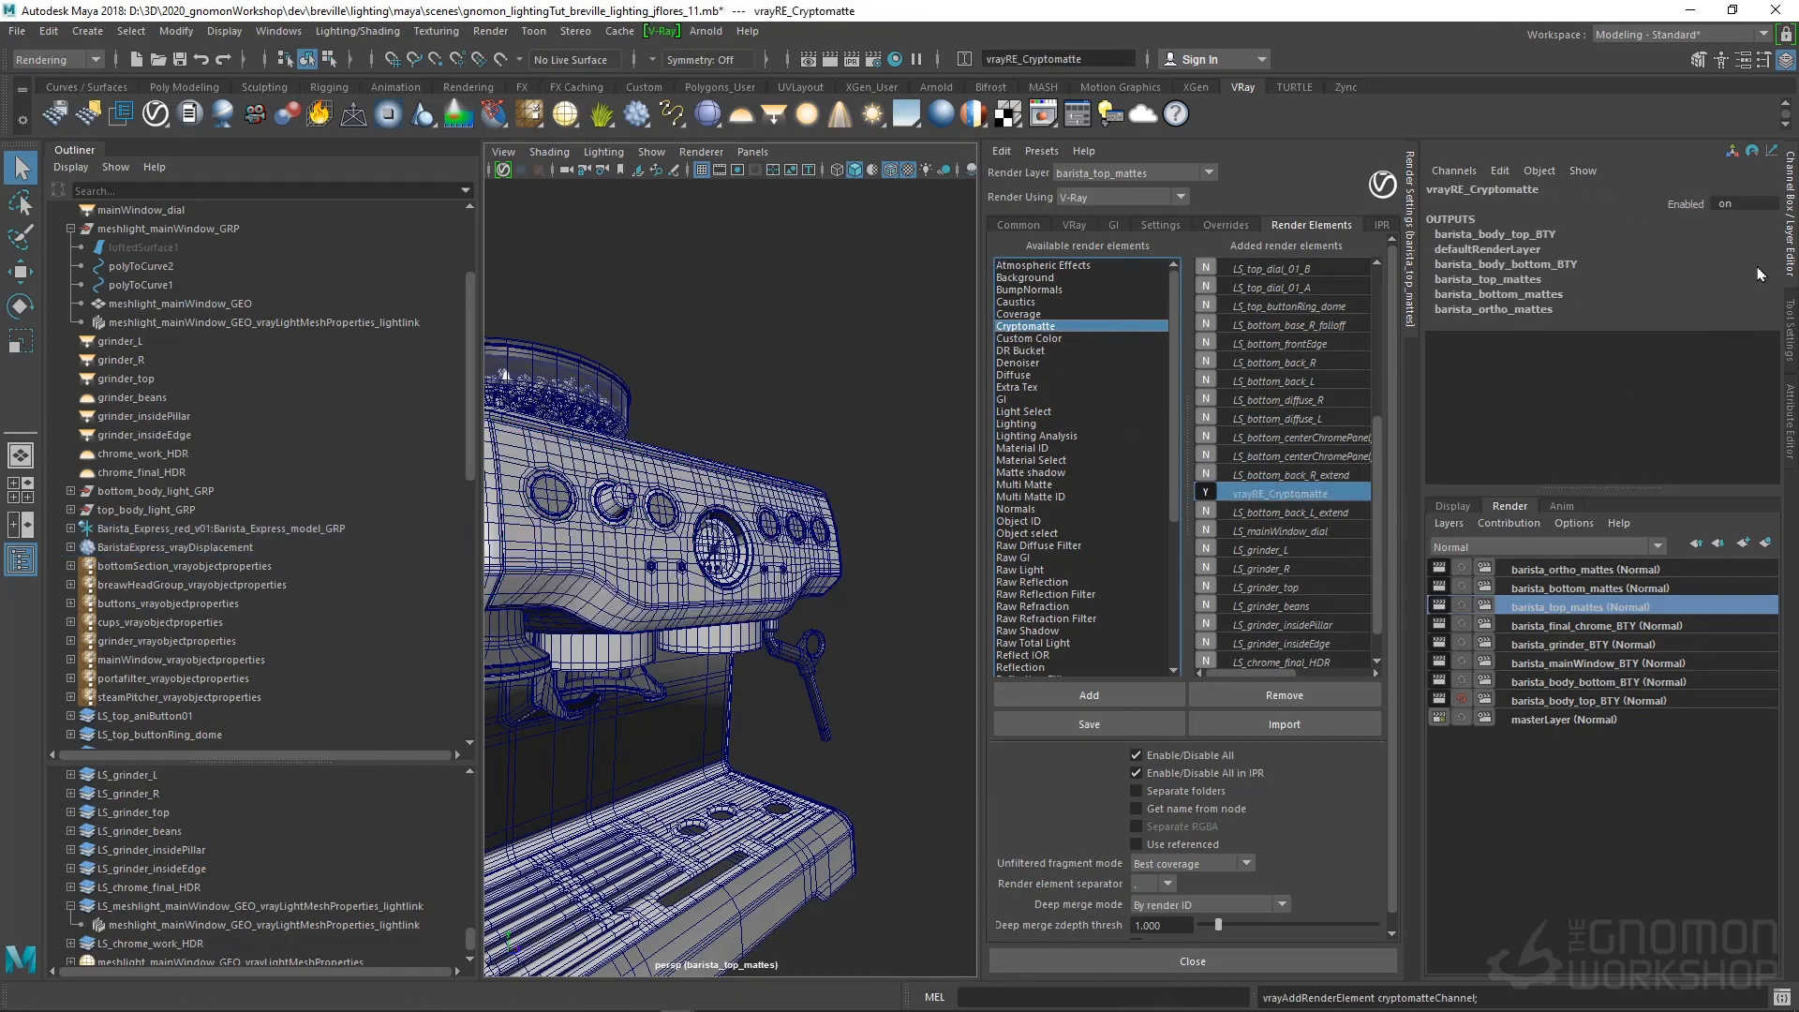
left_click(1786, 398)
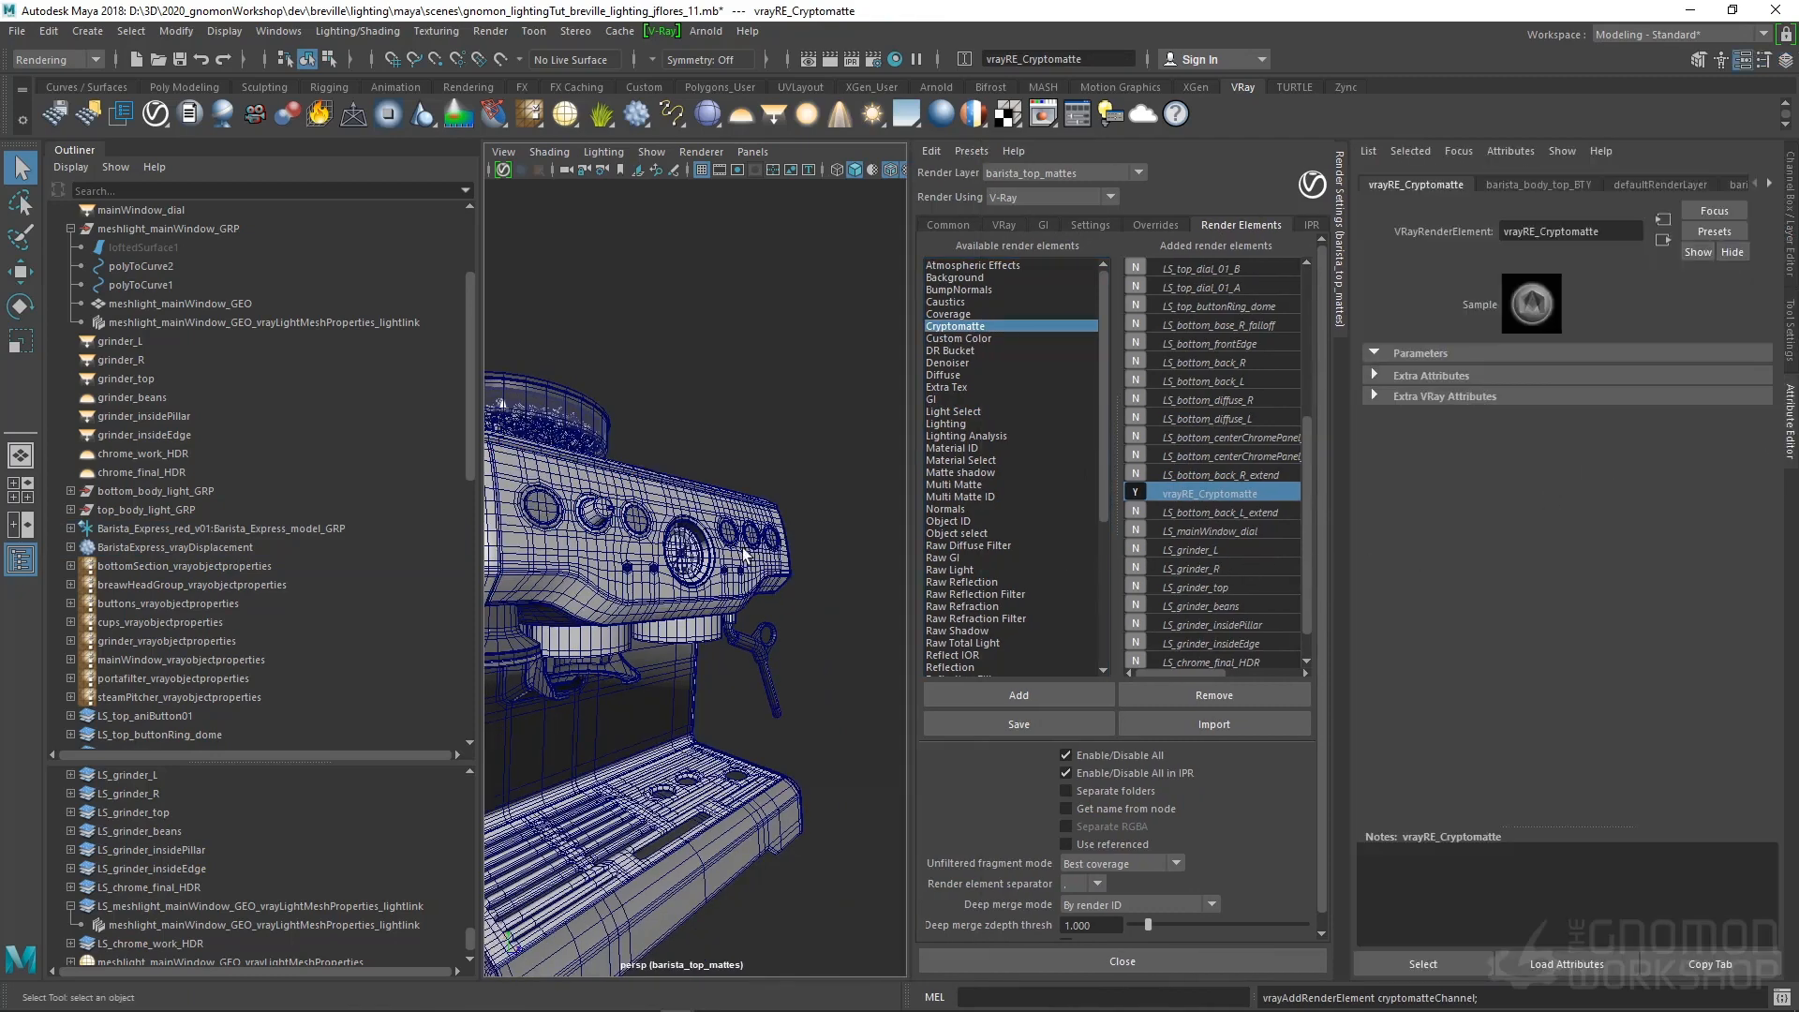
Examine the machine's left panel, outer group head piece and portafilter cap as separate objects by selecting each one
scroll(579, 575, "down", 5)
scroll(572, 575, "up", 3)
left_click(594, 551)
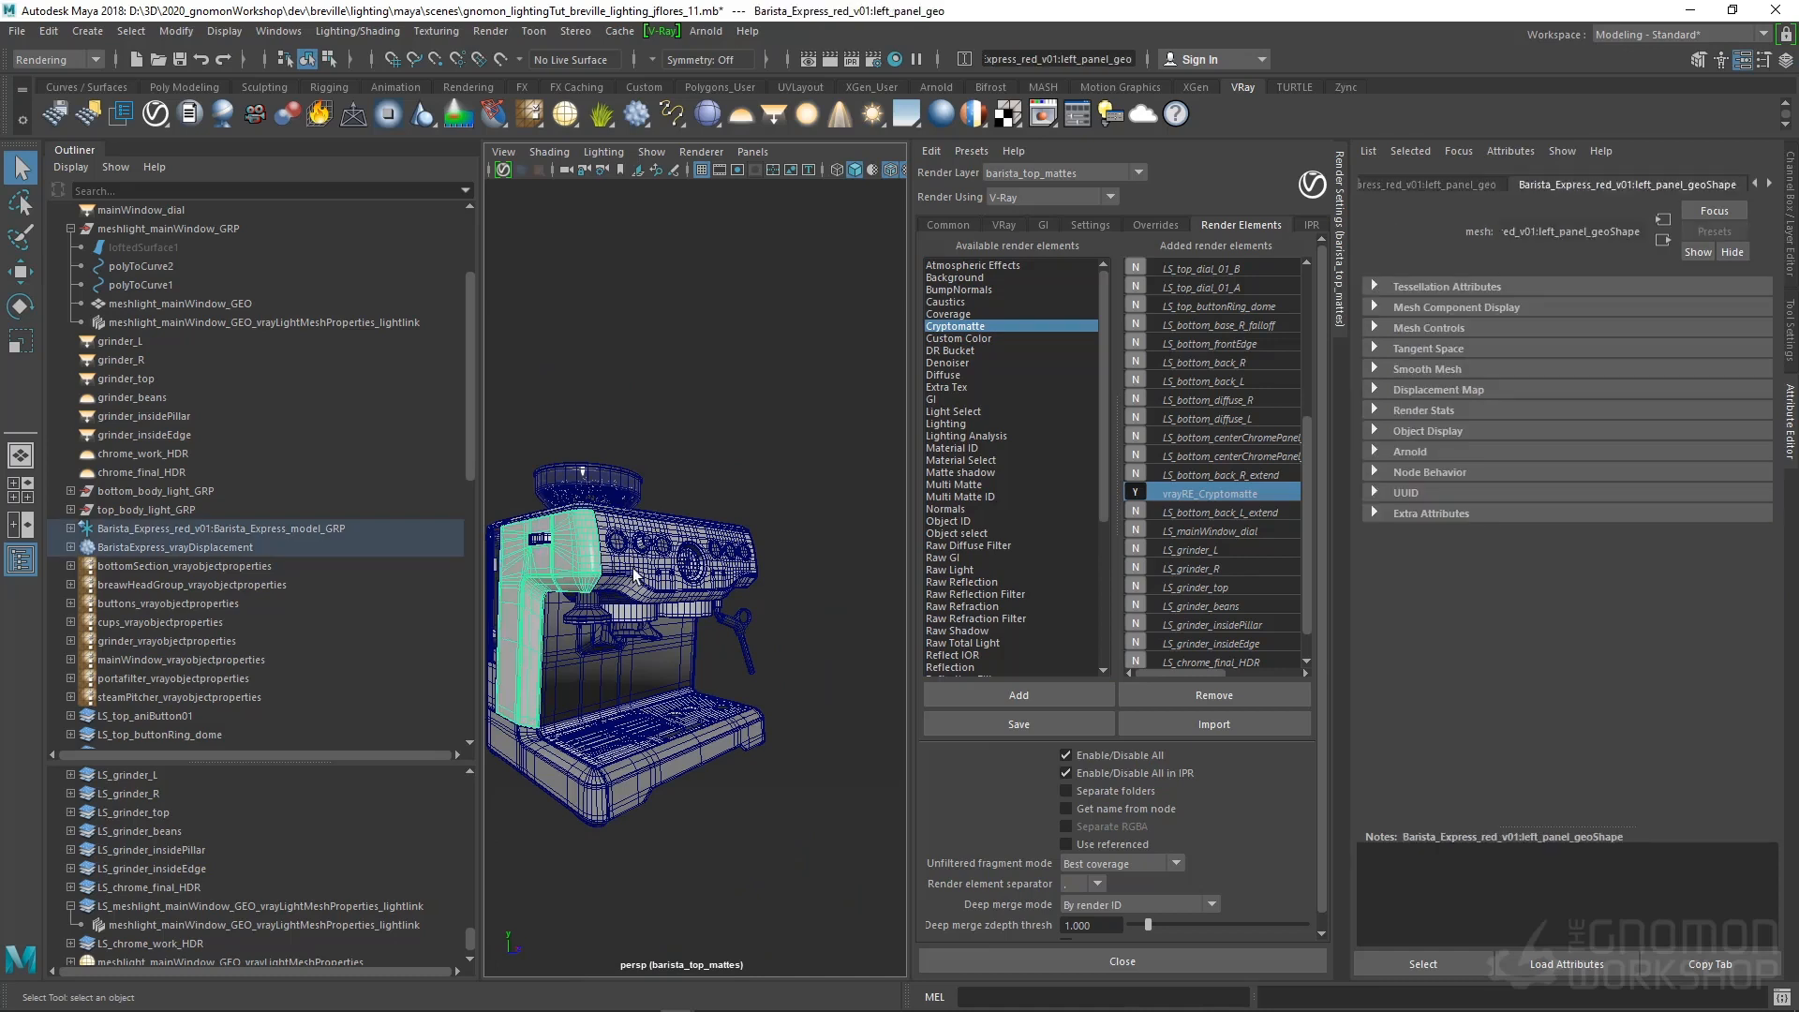
left_click(600, 613)
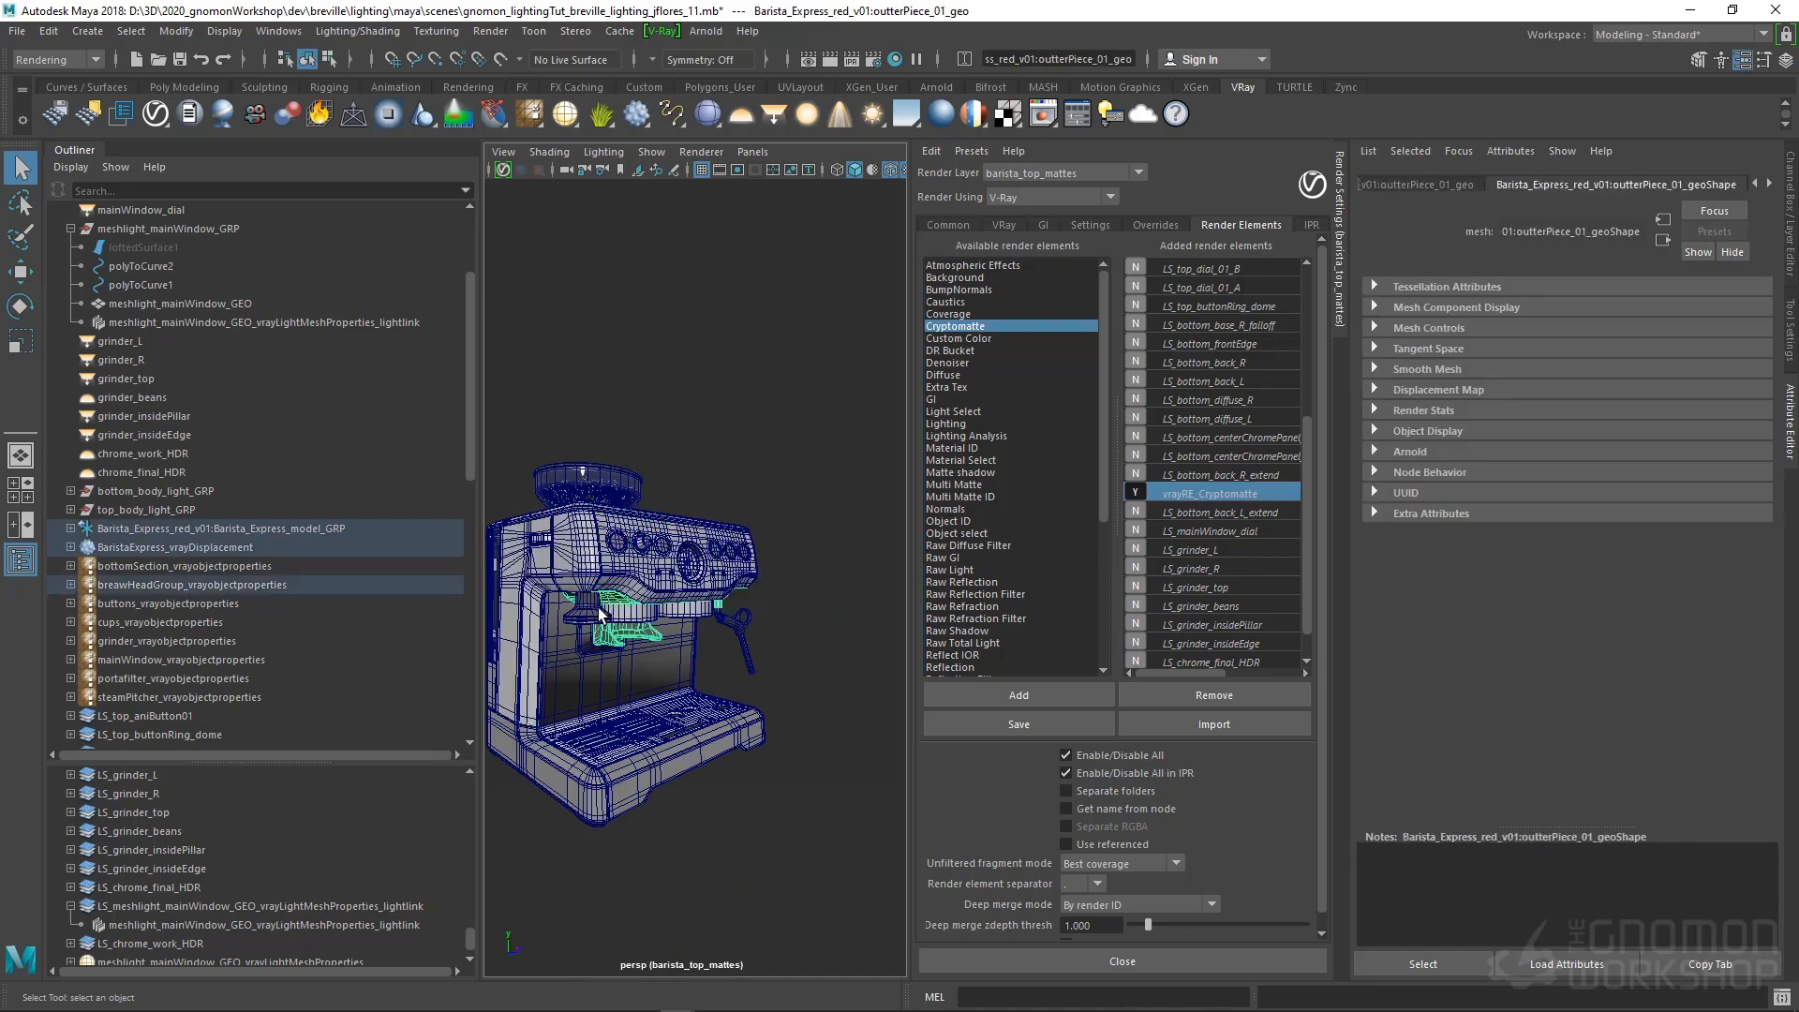
left_click(627, 617)
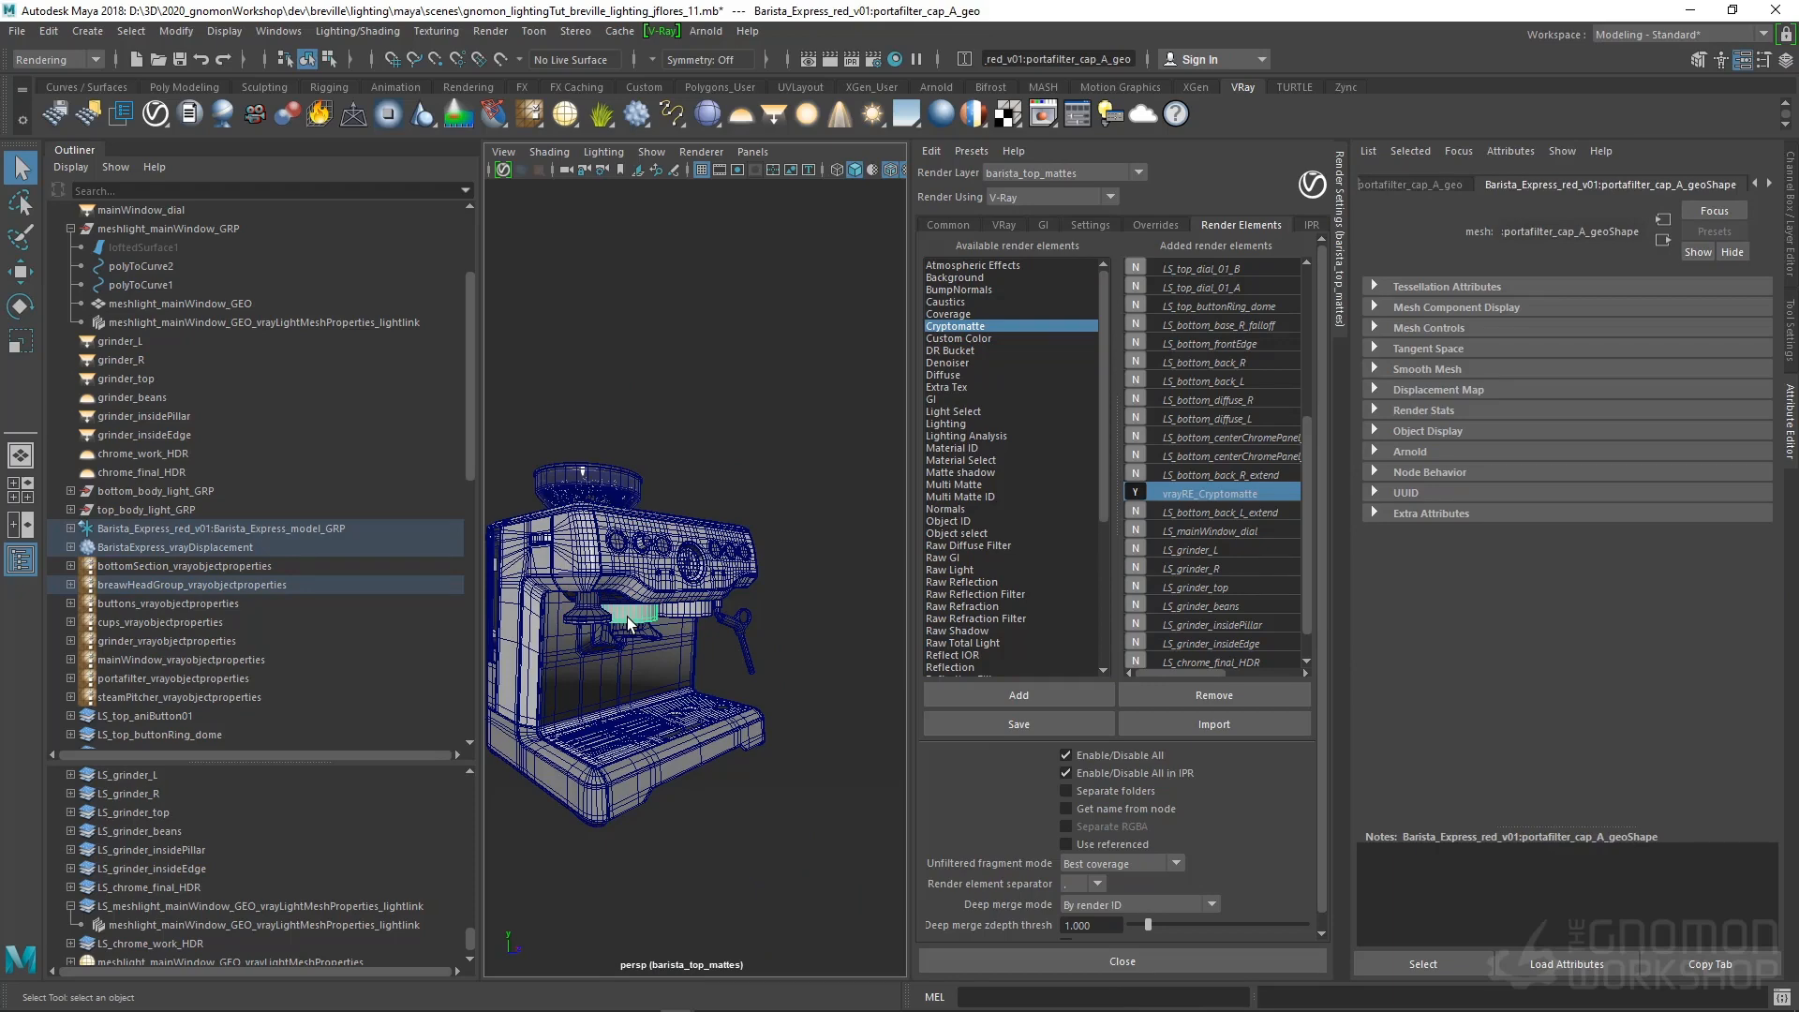
Inspect the upper body close up by selecting the main panel, the dial's front glass and neighbouring parts
scroll(605, 583, "up", 5)
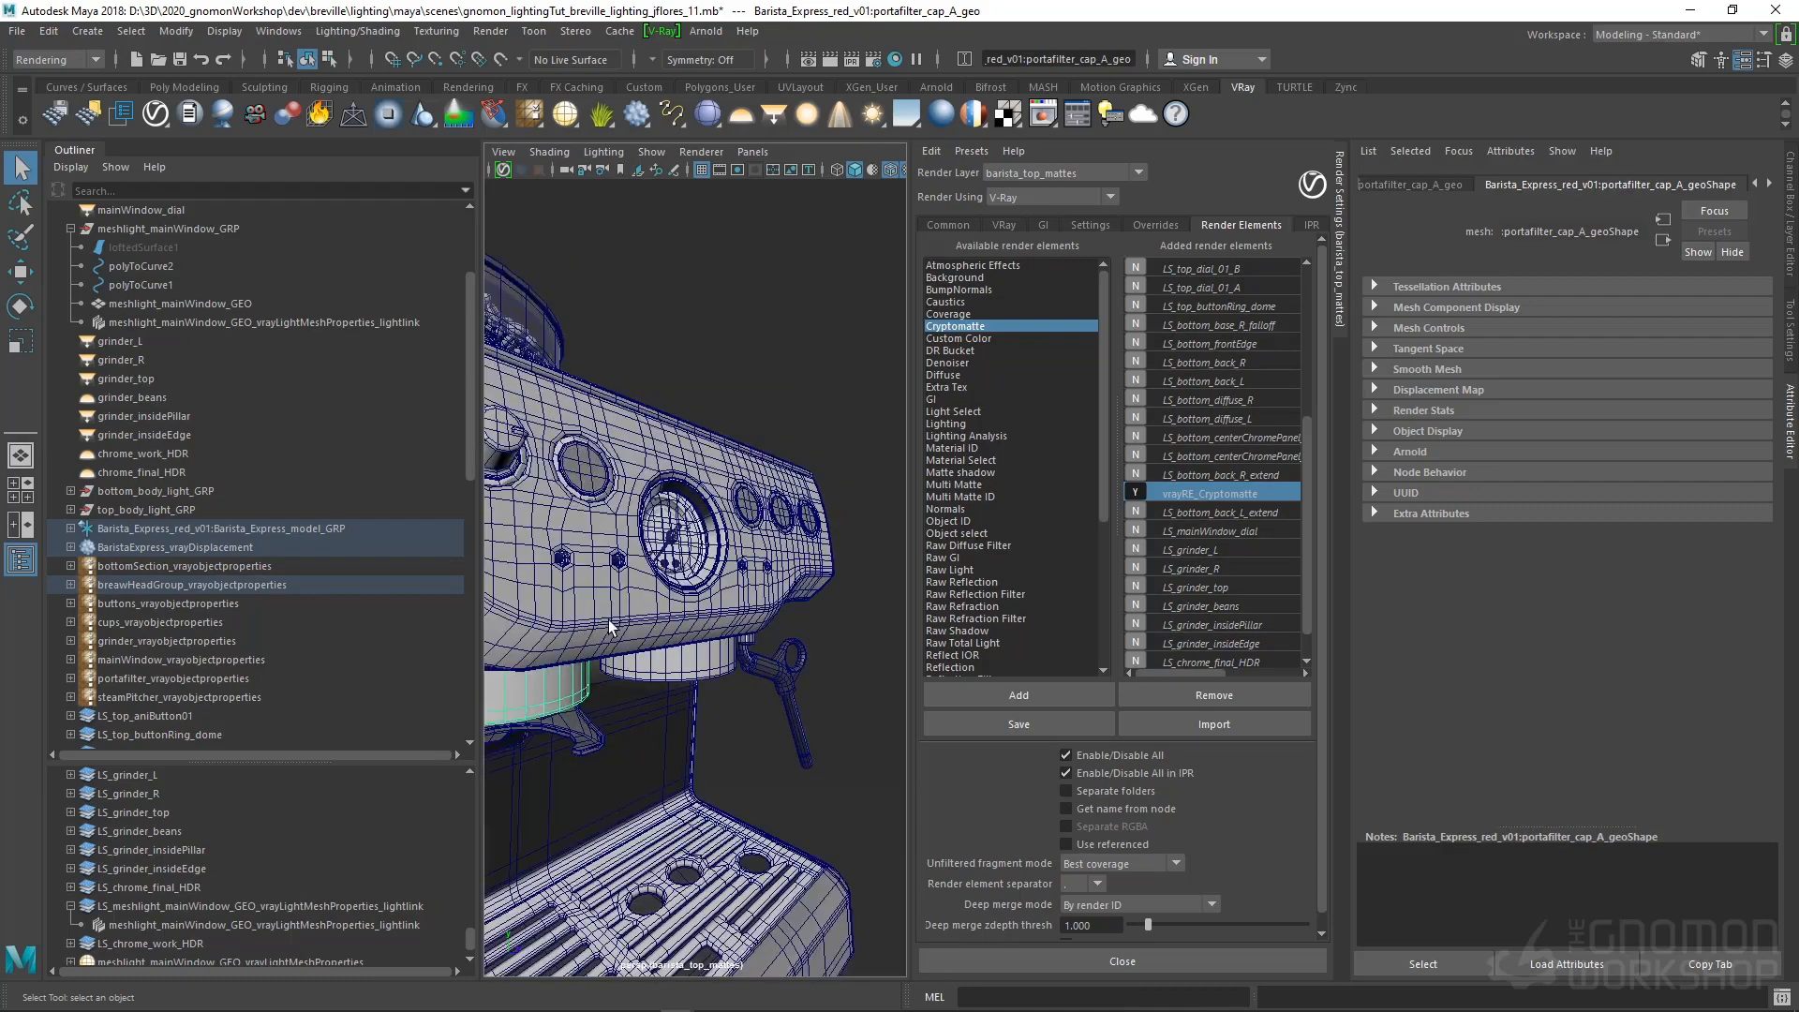
left_click(609, 620)
left_click(690, 665)
left_click(696, 554)
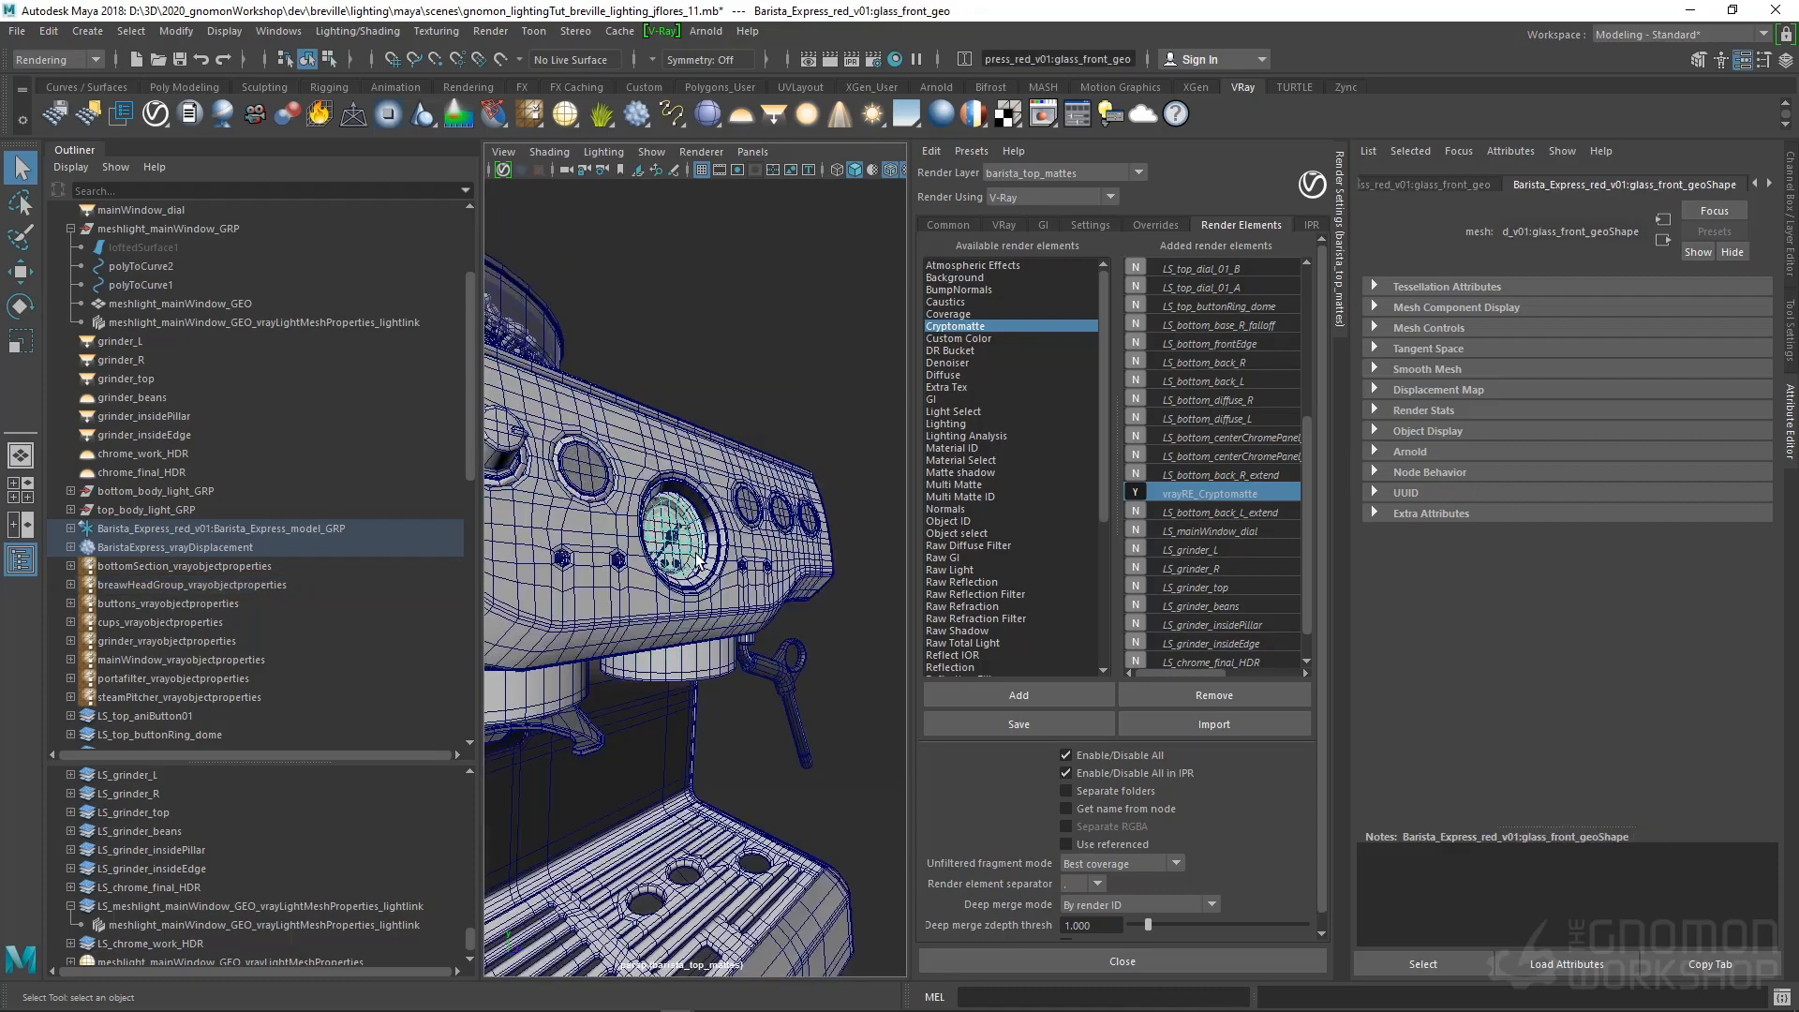
left_click(574, 483)
left_click(566, 541)
Compare the portafilter cap and adjacent group head parts with the main panel by selecting them in turn
scroll(566, 542, "down", 8)
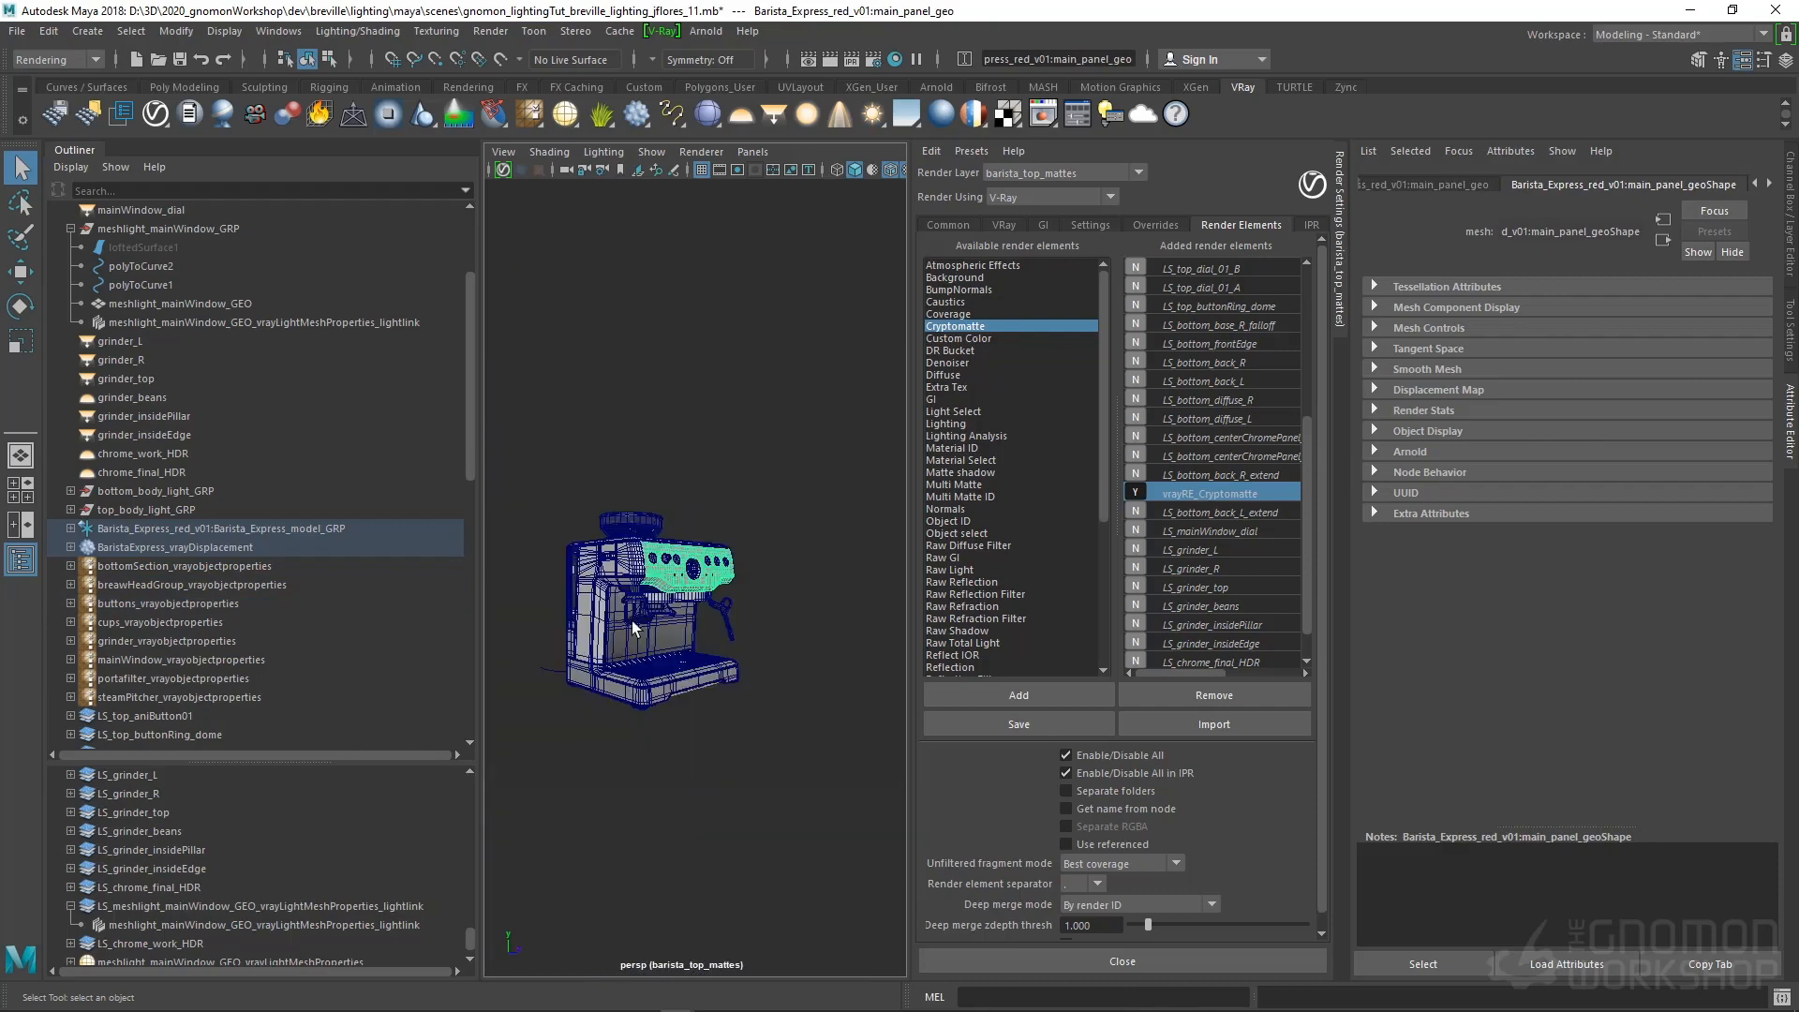
scroll(631, 621, "up", 8)
left_click(618, 646)
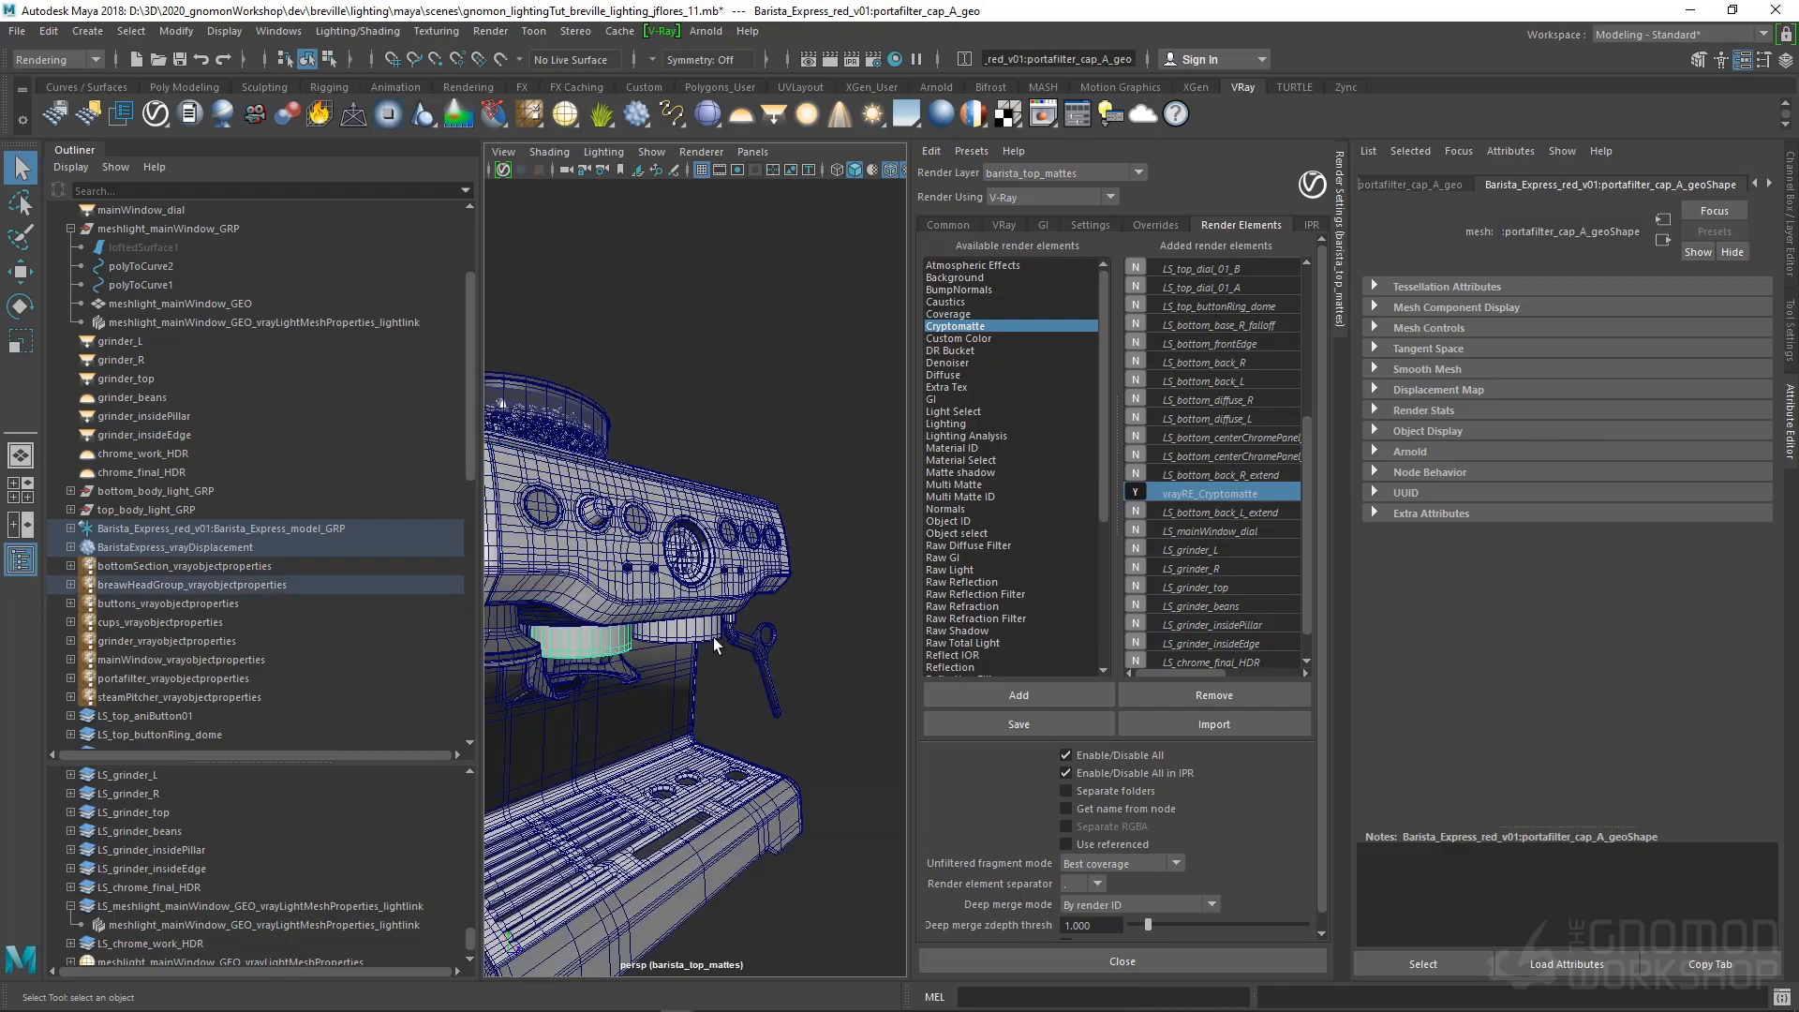
left_click(689, 628)
left_click(553, 623)
left_click(567, 550)
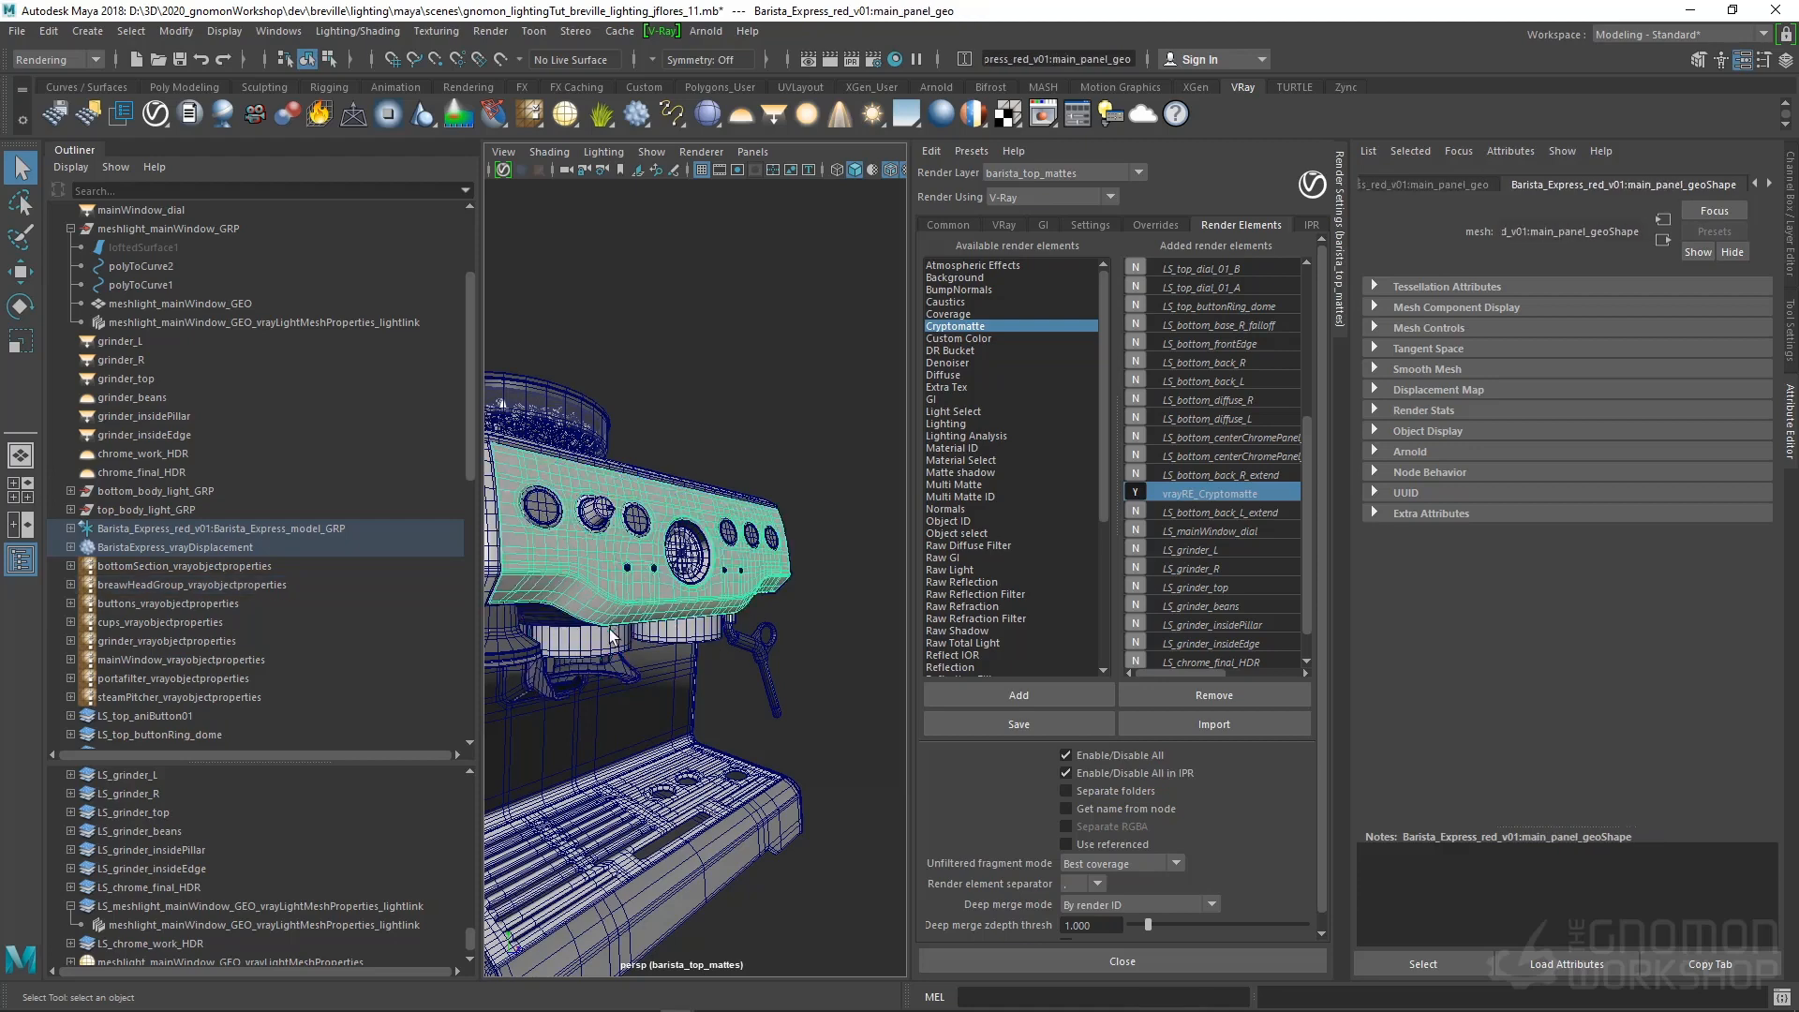
Alternate the selection between the grinder bowl and the lower drip tray piece, and view the whole machine
left_click(540, 419)
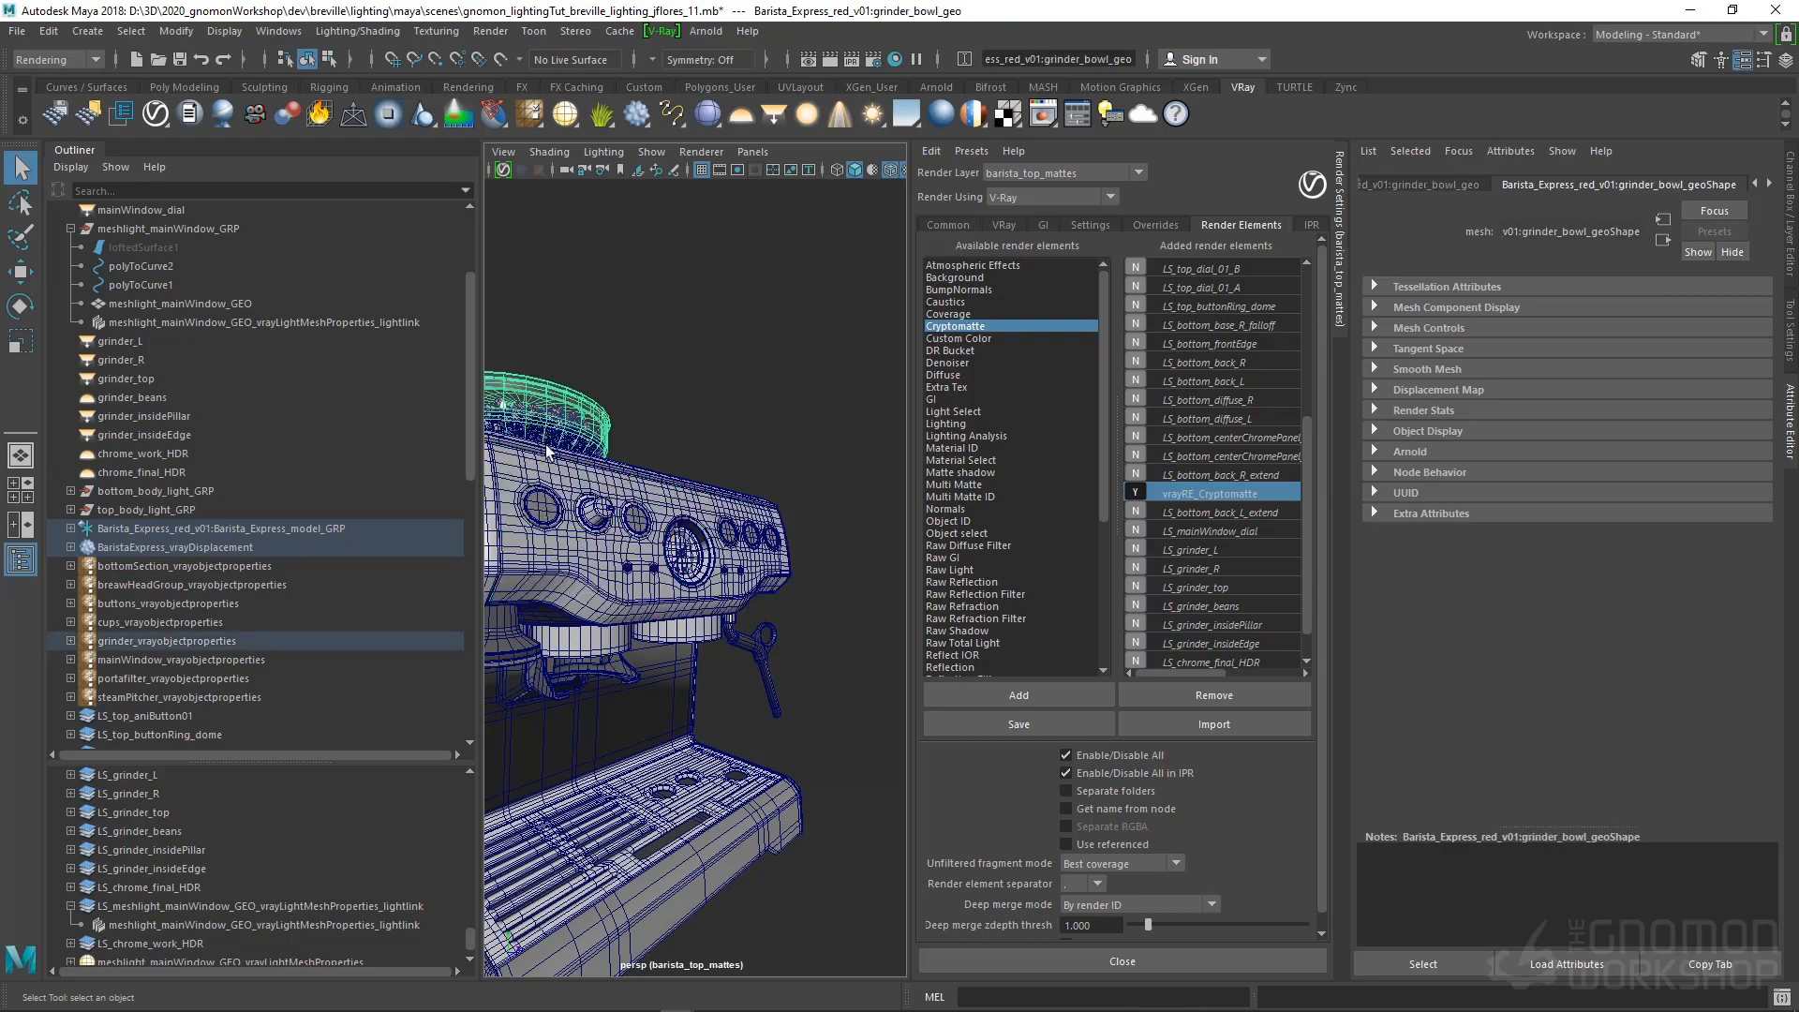
left_click(638, 738)
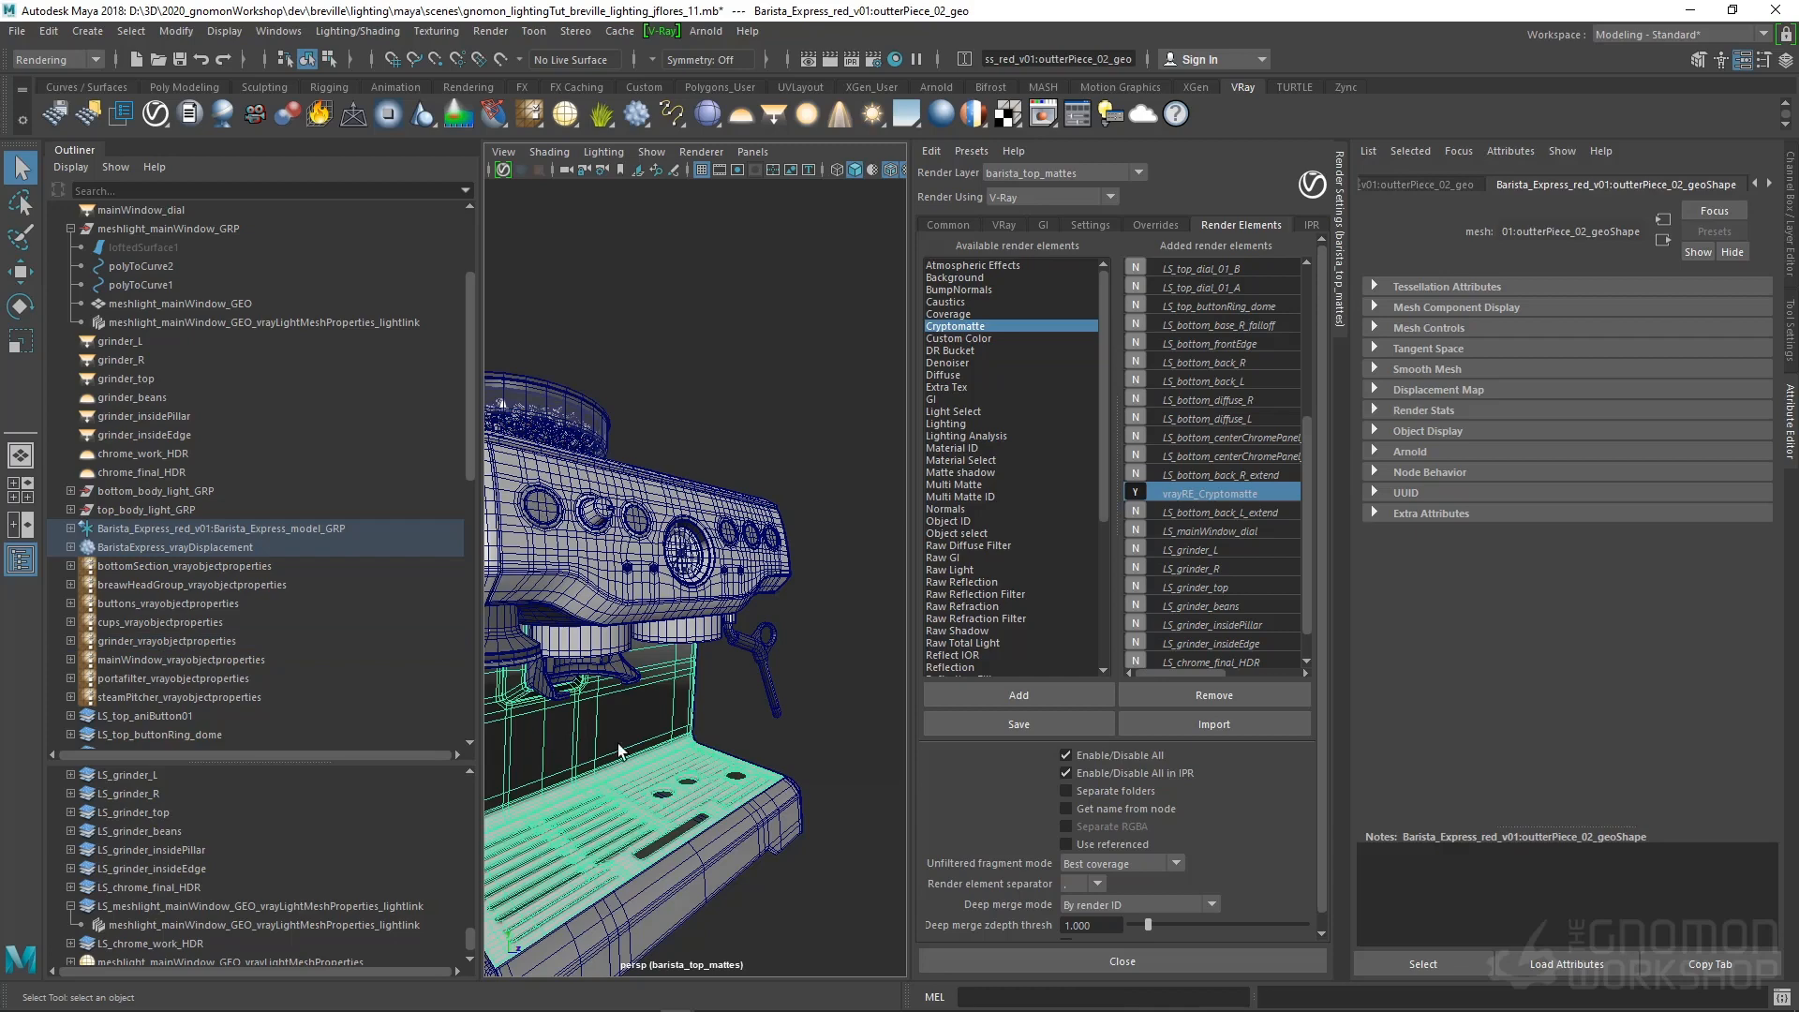
left_click(579, 409)
left_click(628, 700)
left_click(592, 449)
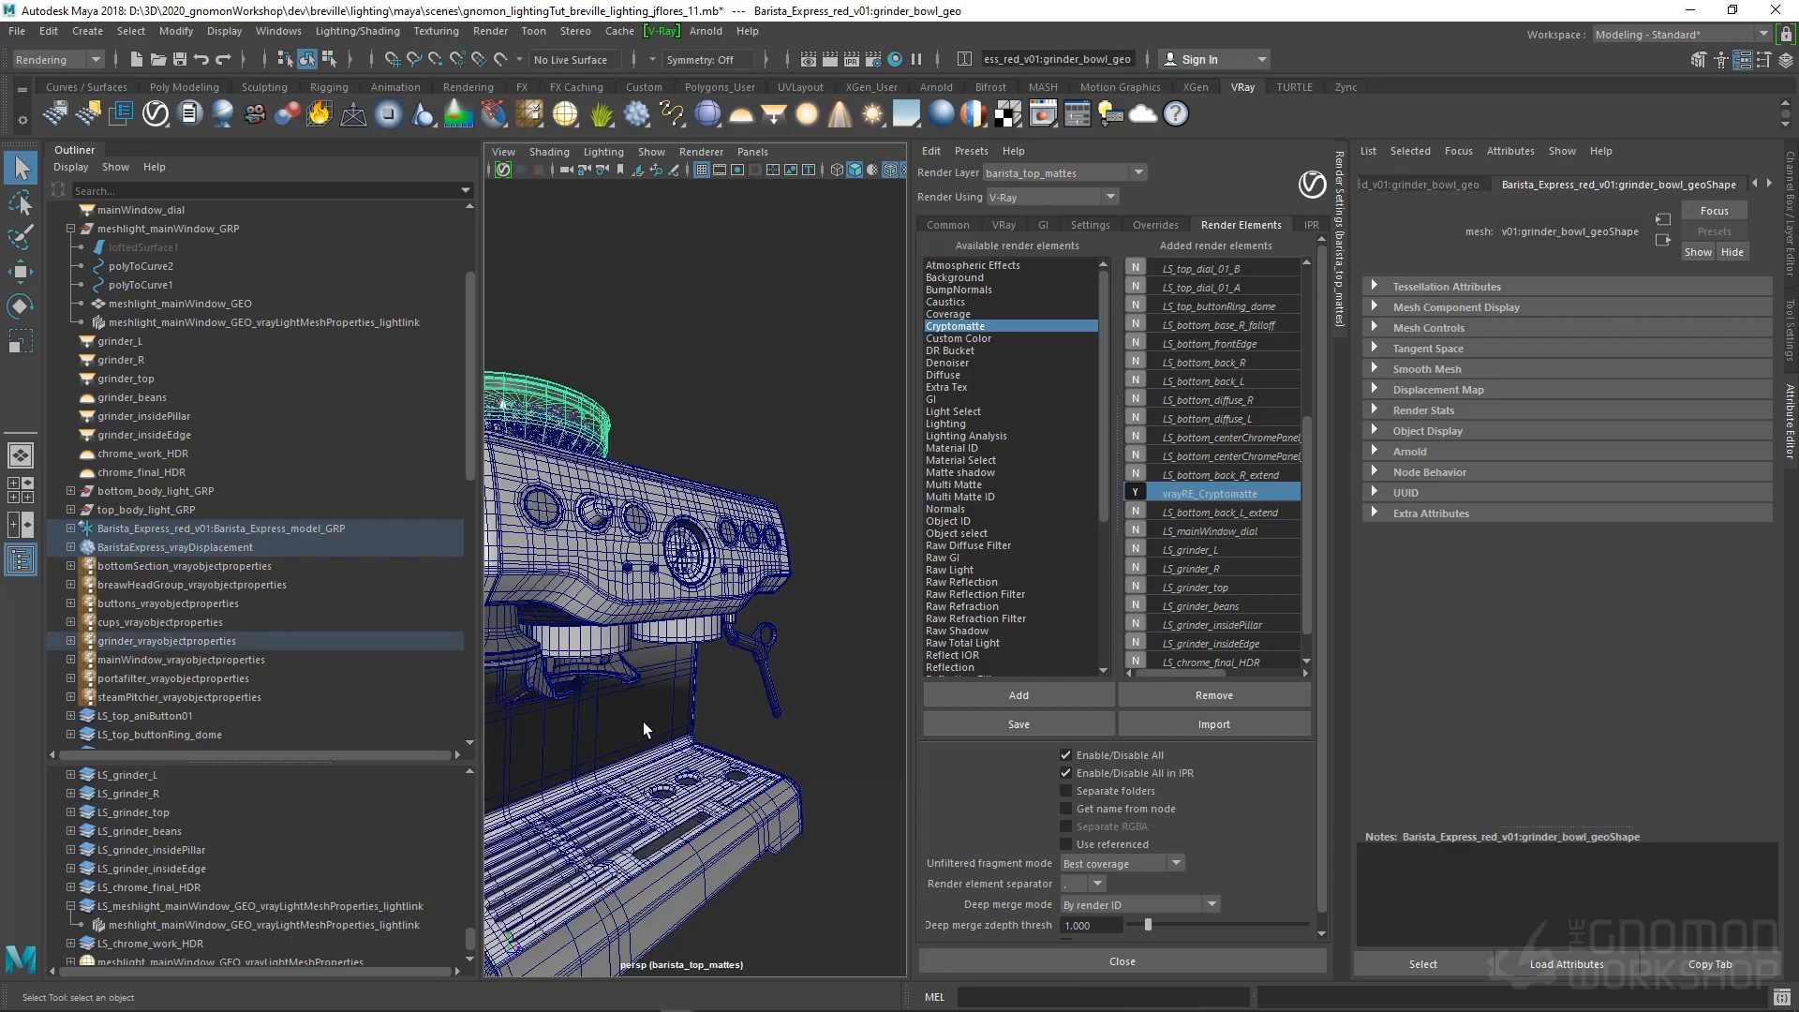
left_click(647, 731)
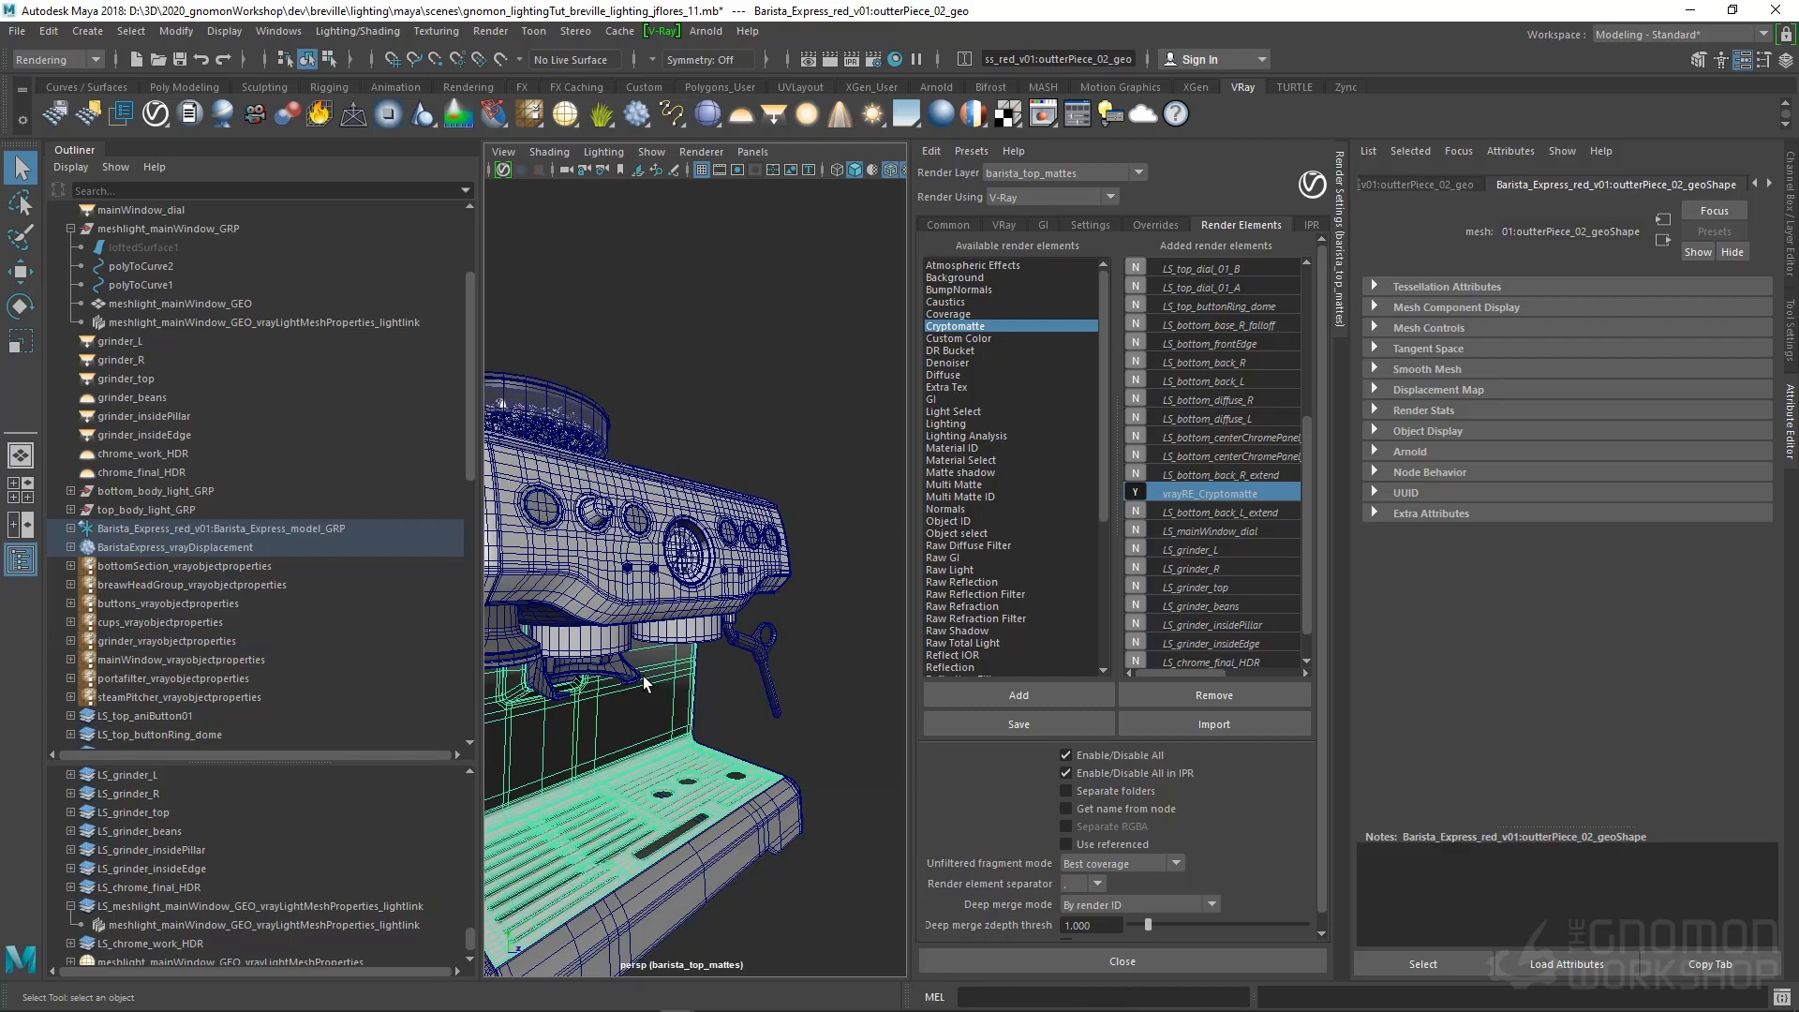
key("f")
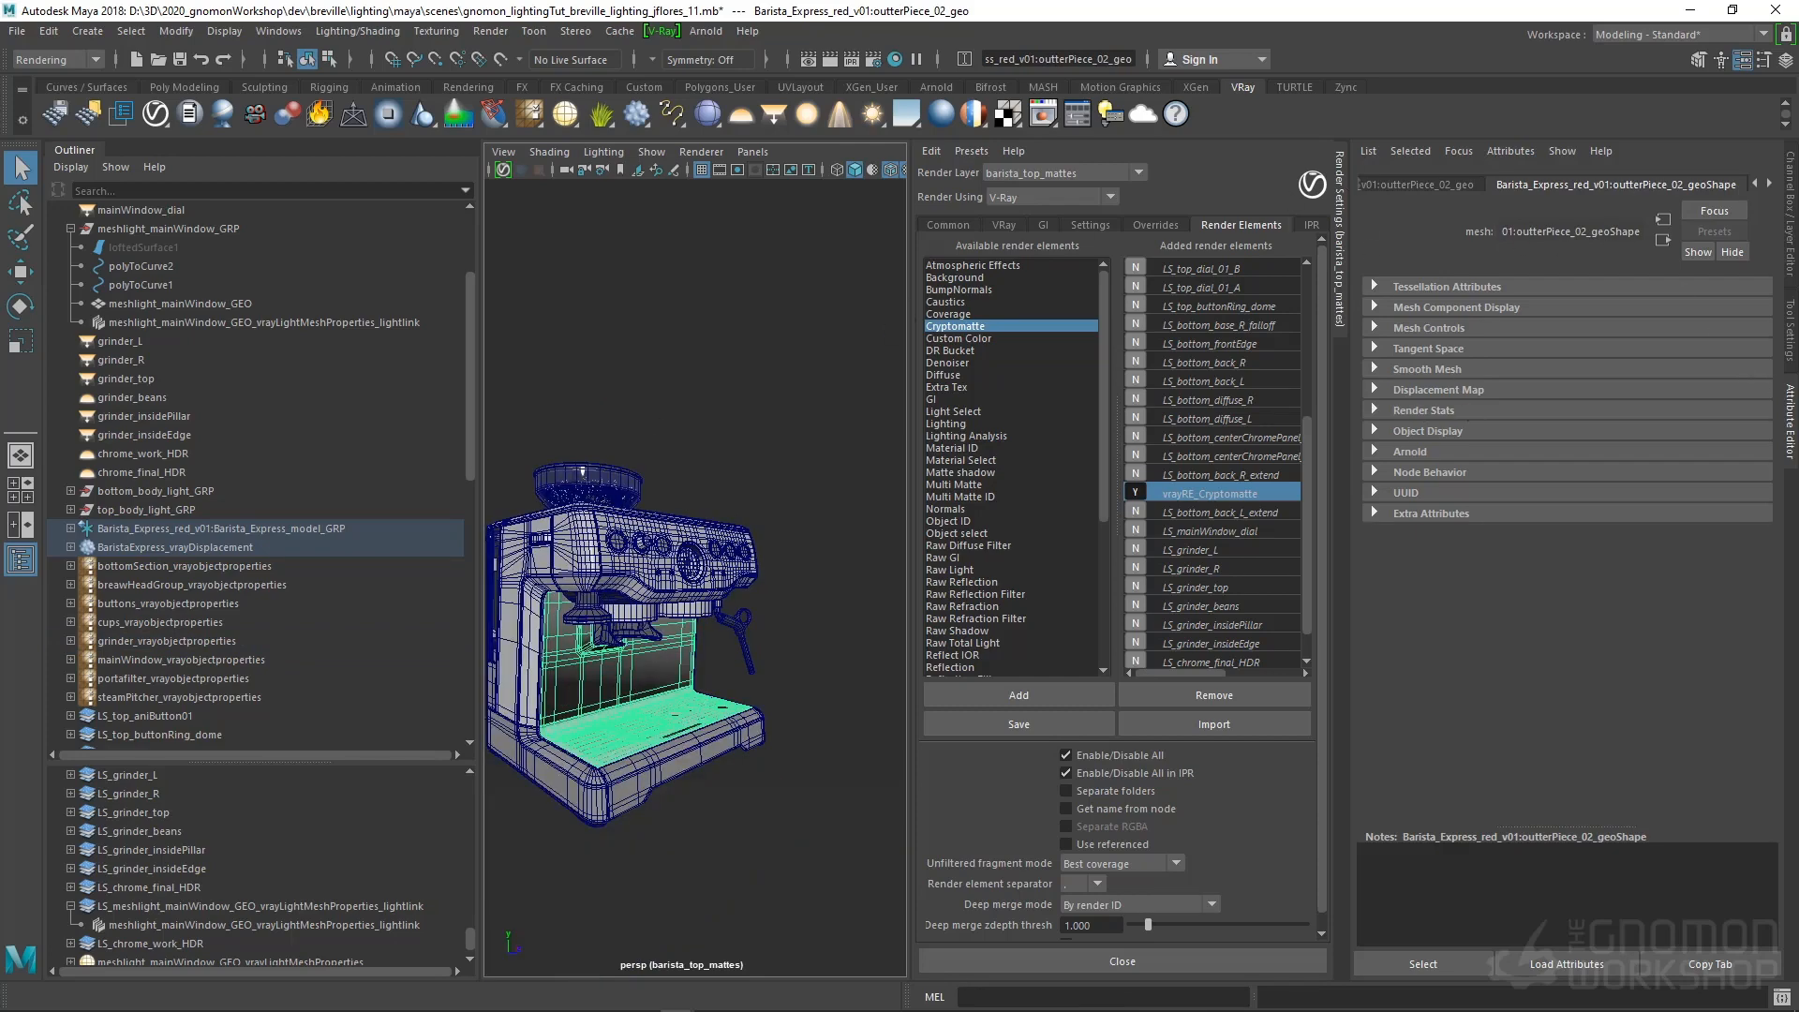
Set the bucket image sampler's Max subdivs to 16 in the V-Ray settings of the barista_top_mattes layer
left_click(1790, 253)
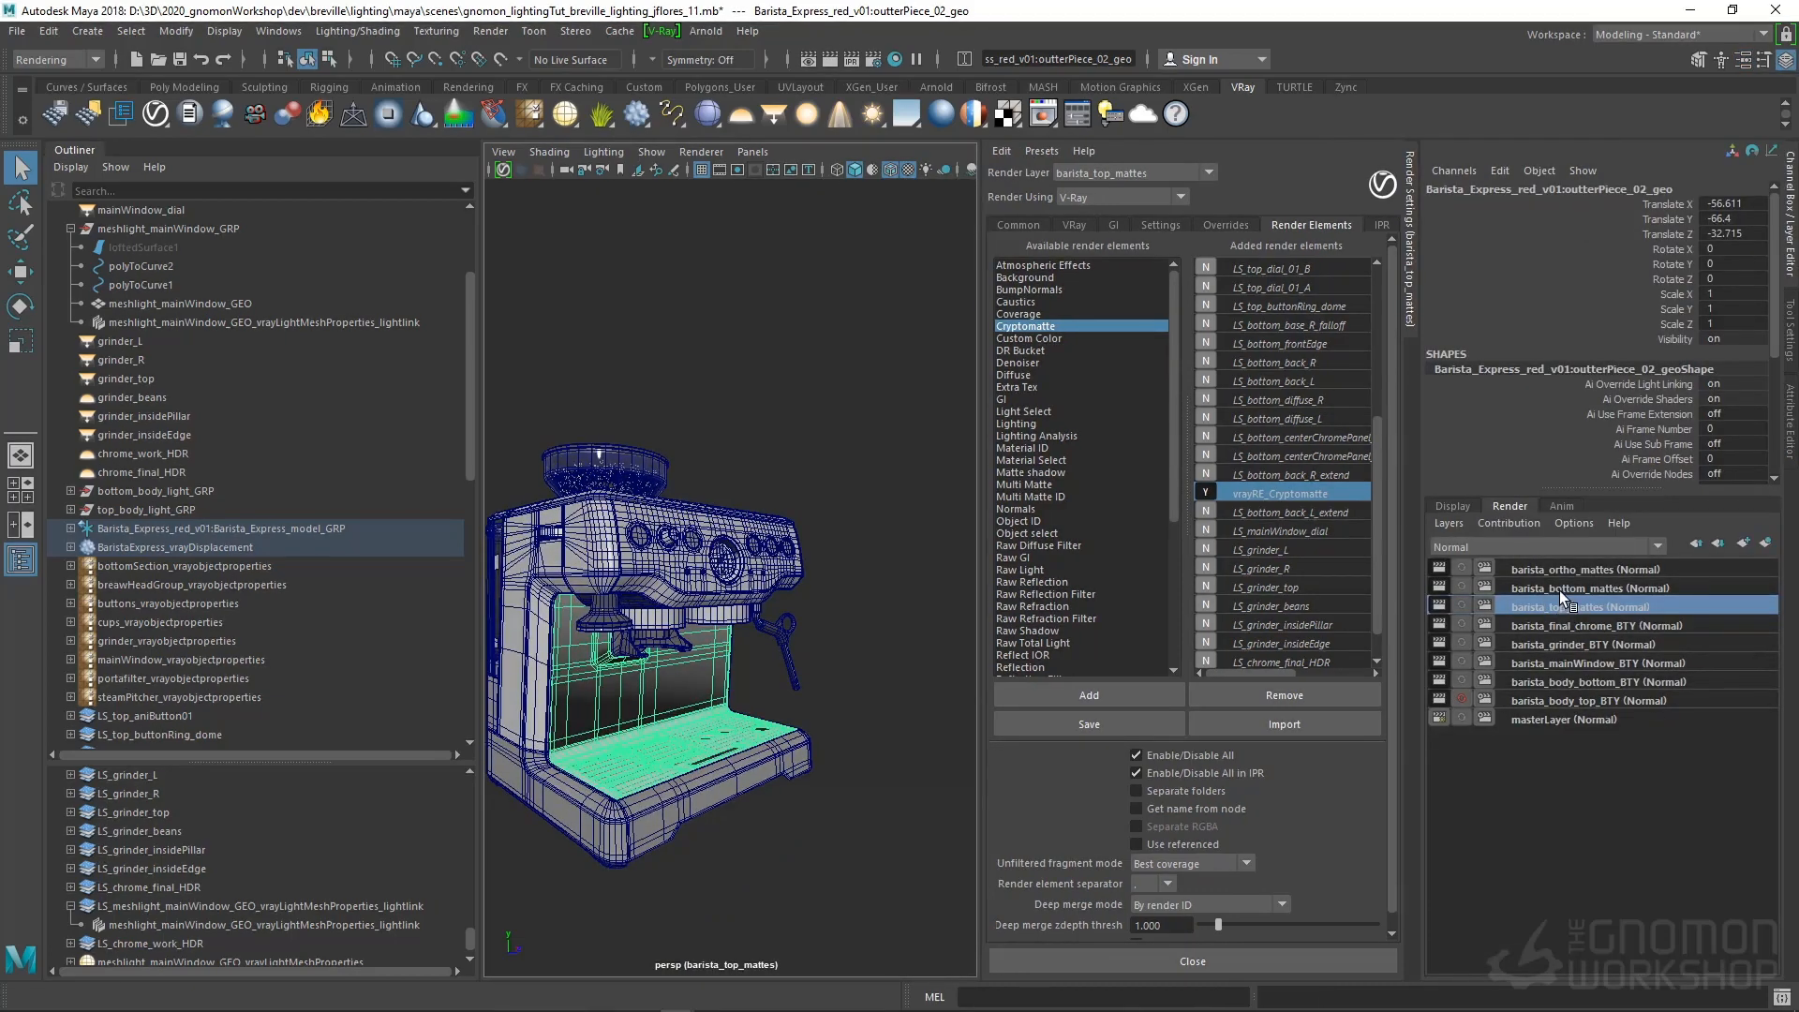
scroll(791, 486, "down", 5)
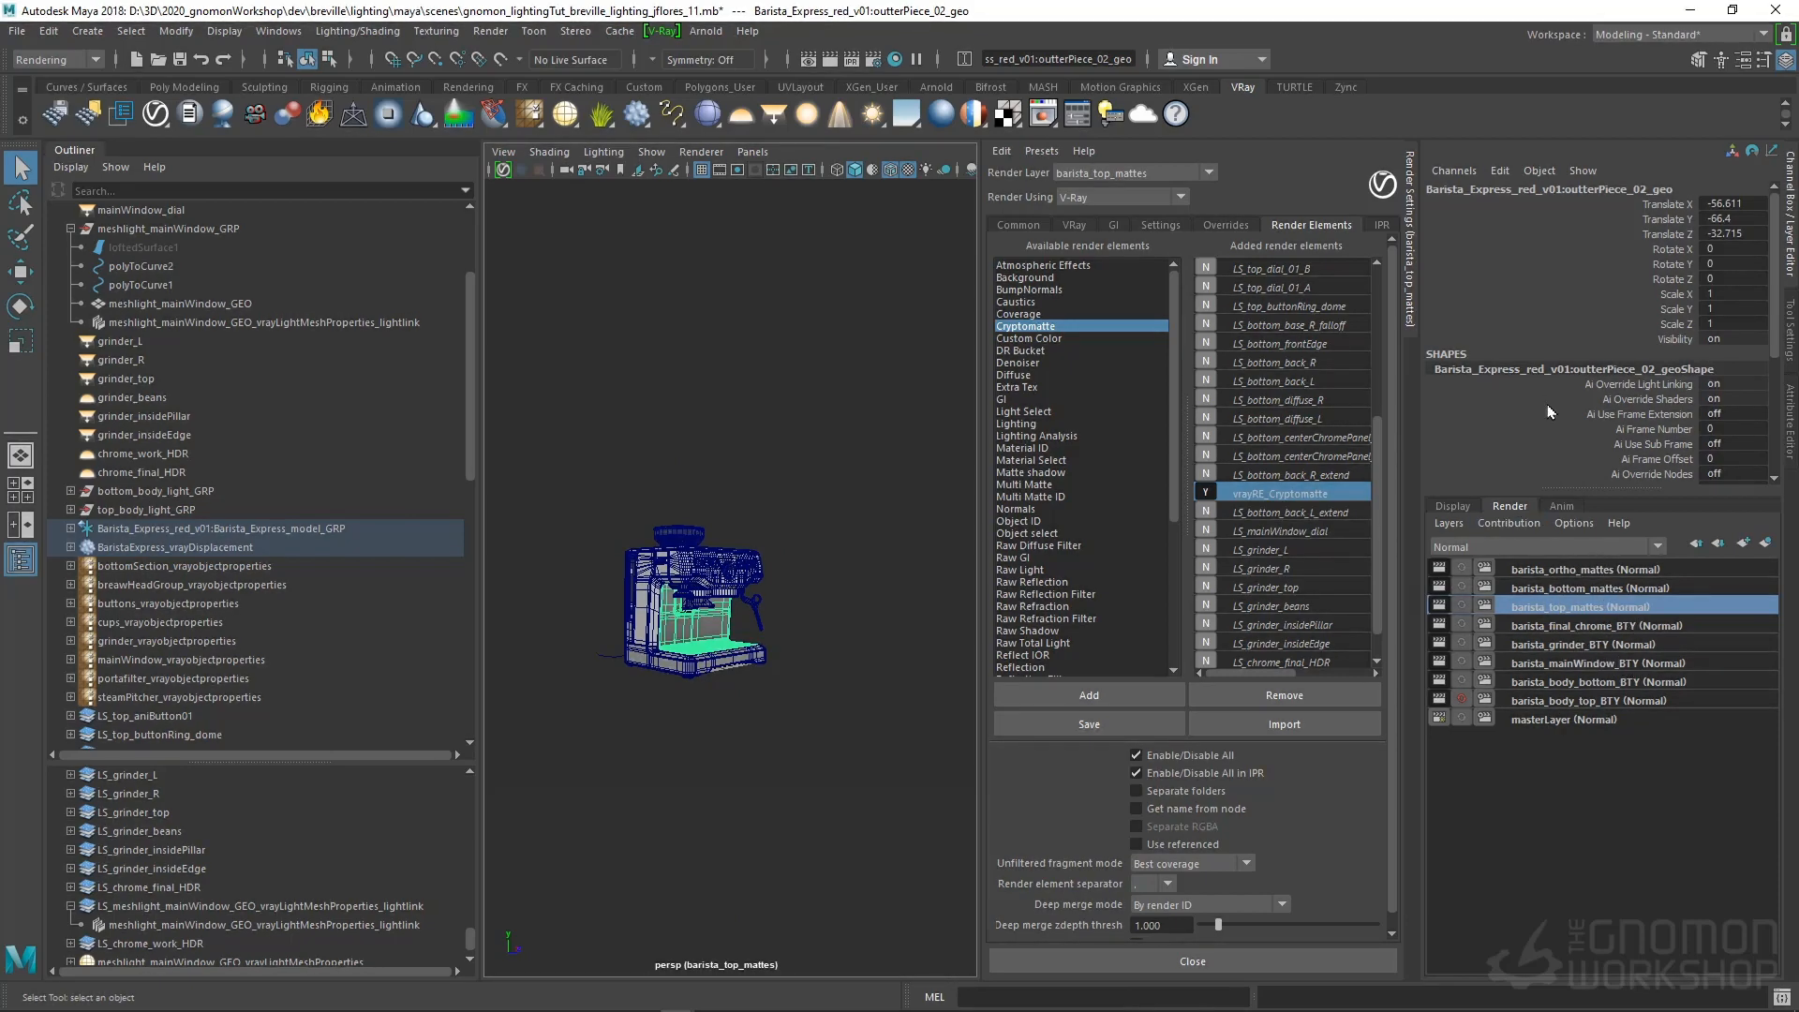
left_click(1075, 225)
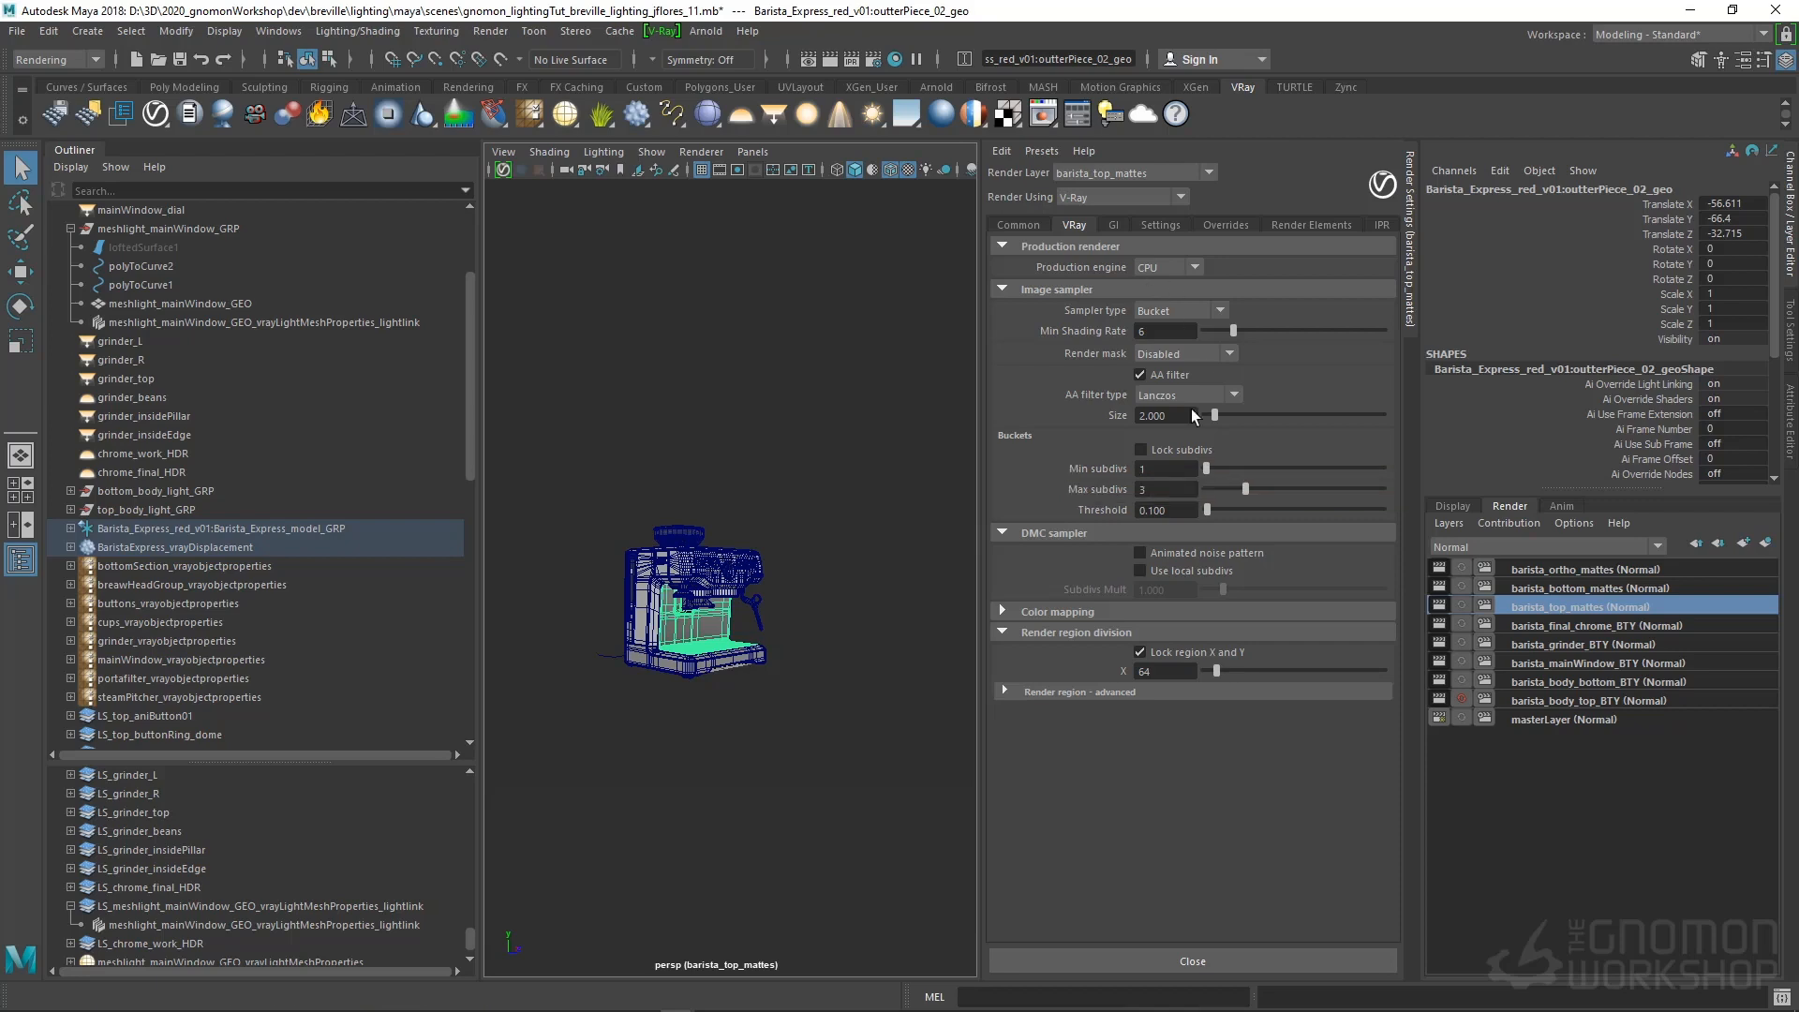
double_click(1162, 489)
type("16")
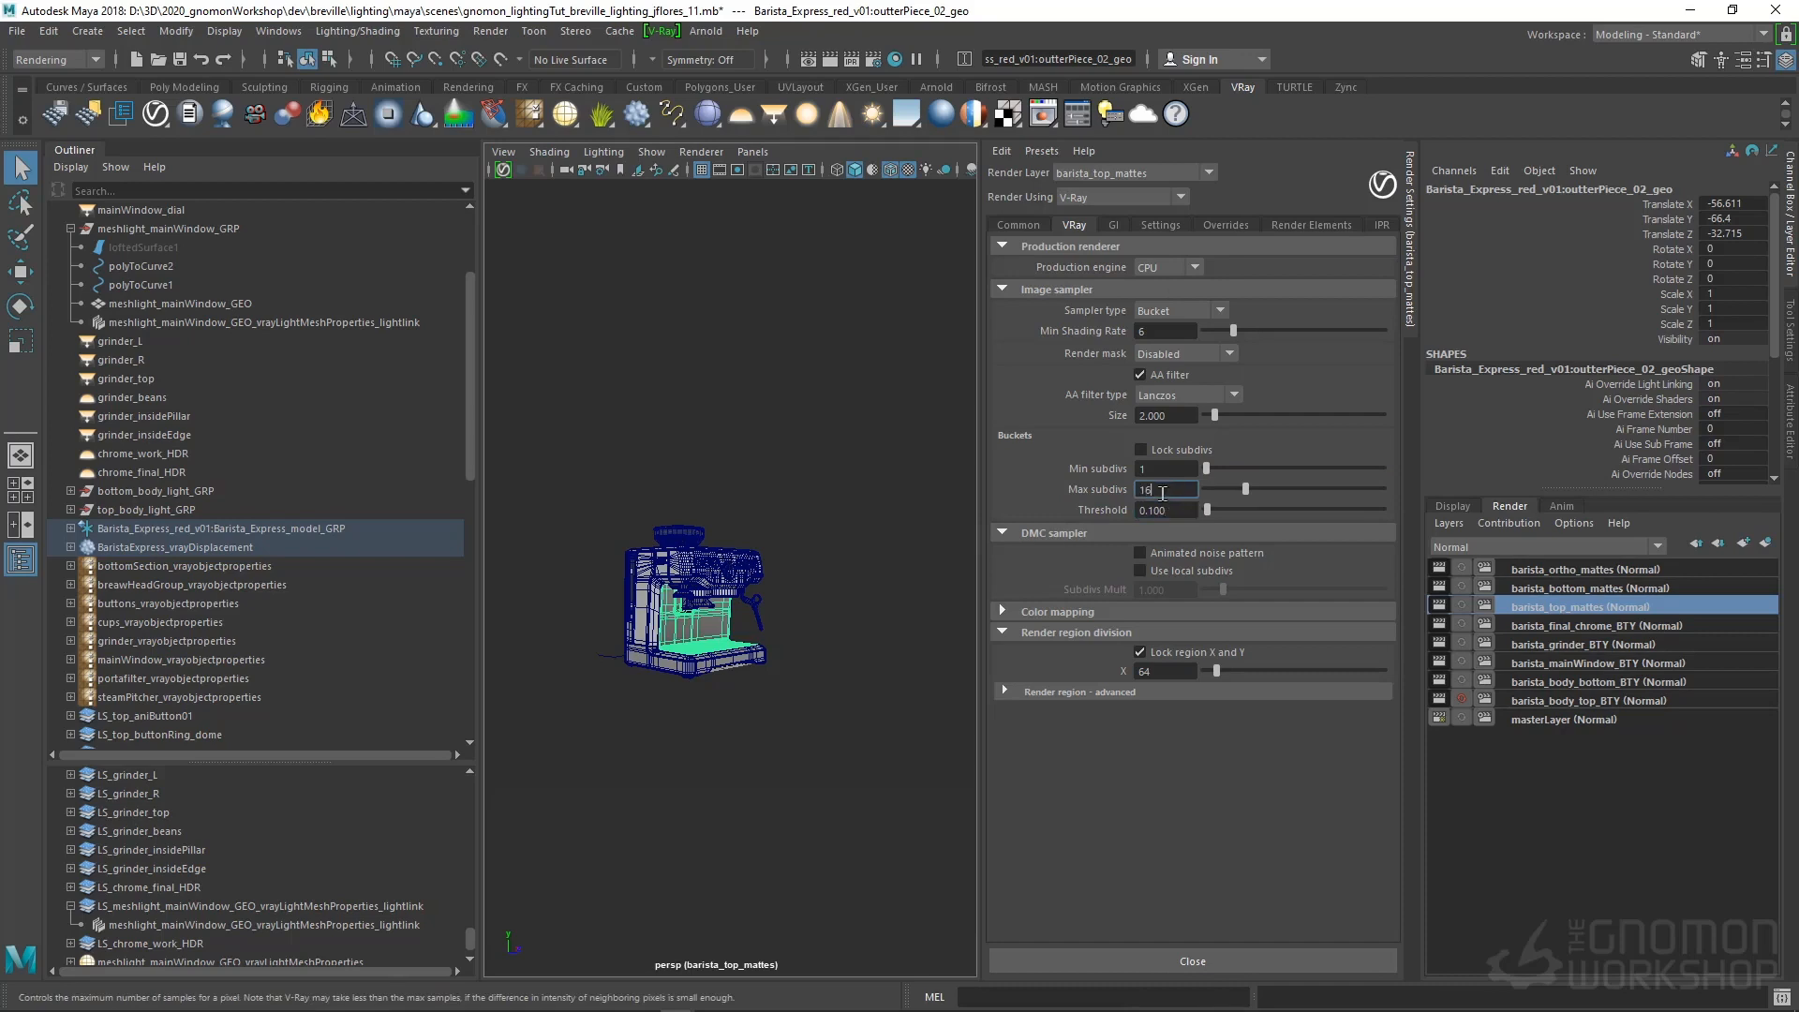
key("Return")
Set the bucket sampler's noise threshold to 0.01 for the barista_top_mattes layer
double_click(1192, 511)
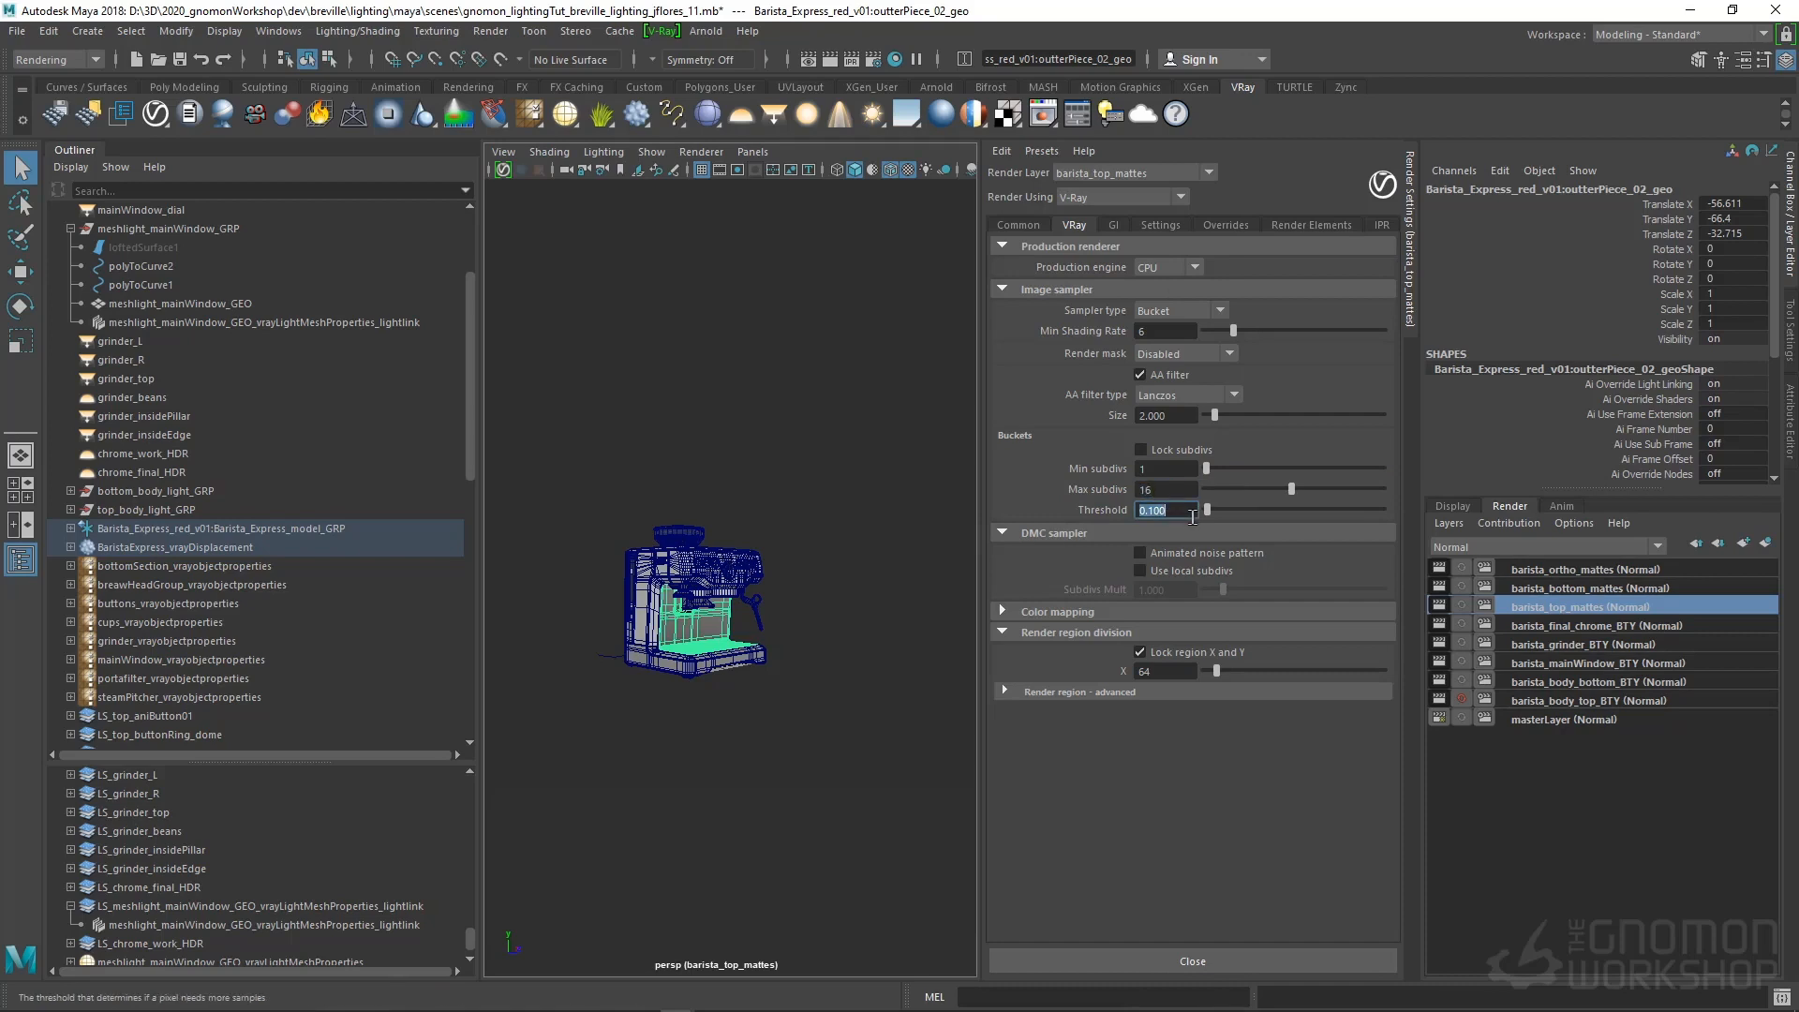
type("0.01")
key("Return")
left_click_drag(1154, 512, 1192, 513)
left_click(1159, 516)
left_click_drag(1159, 516, 1231, 519)
type("10")
key("Return")
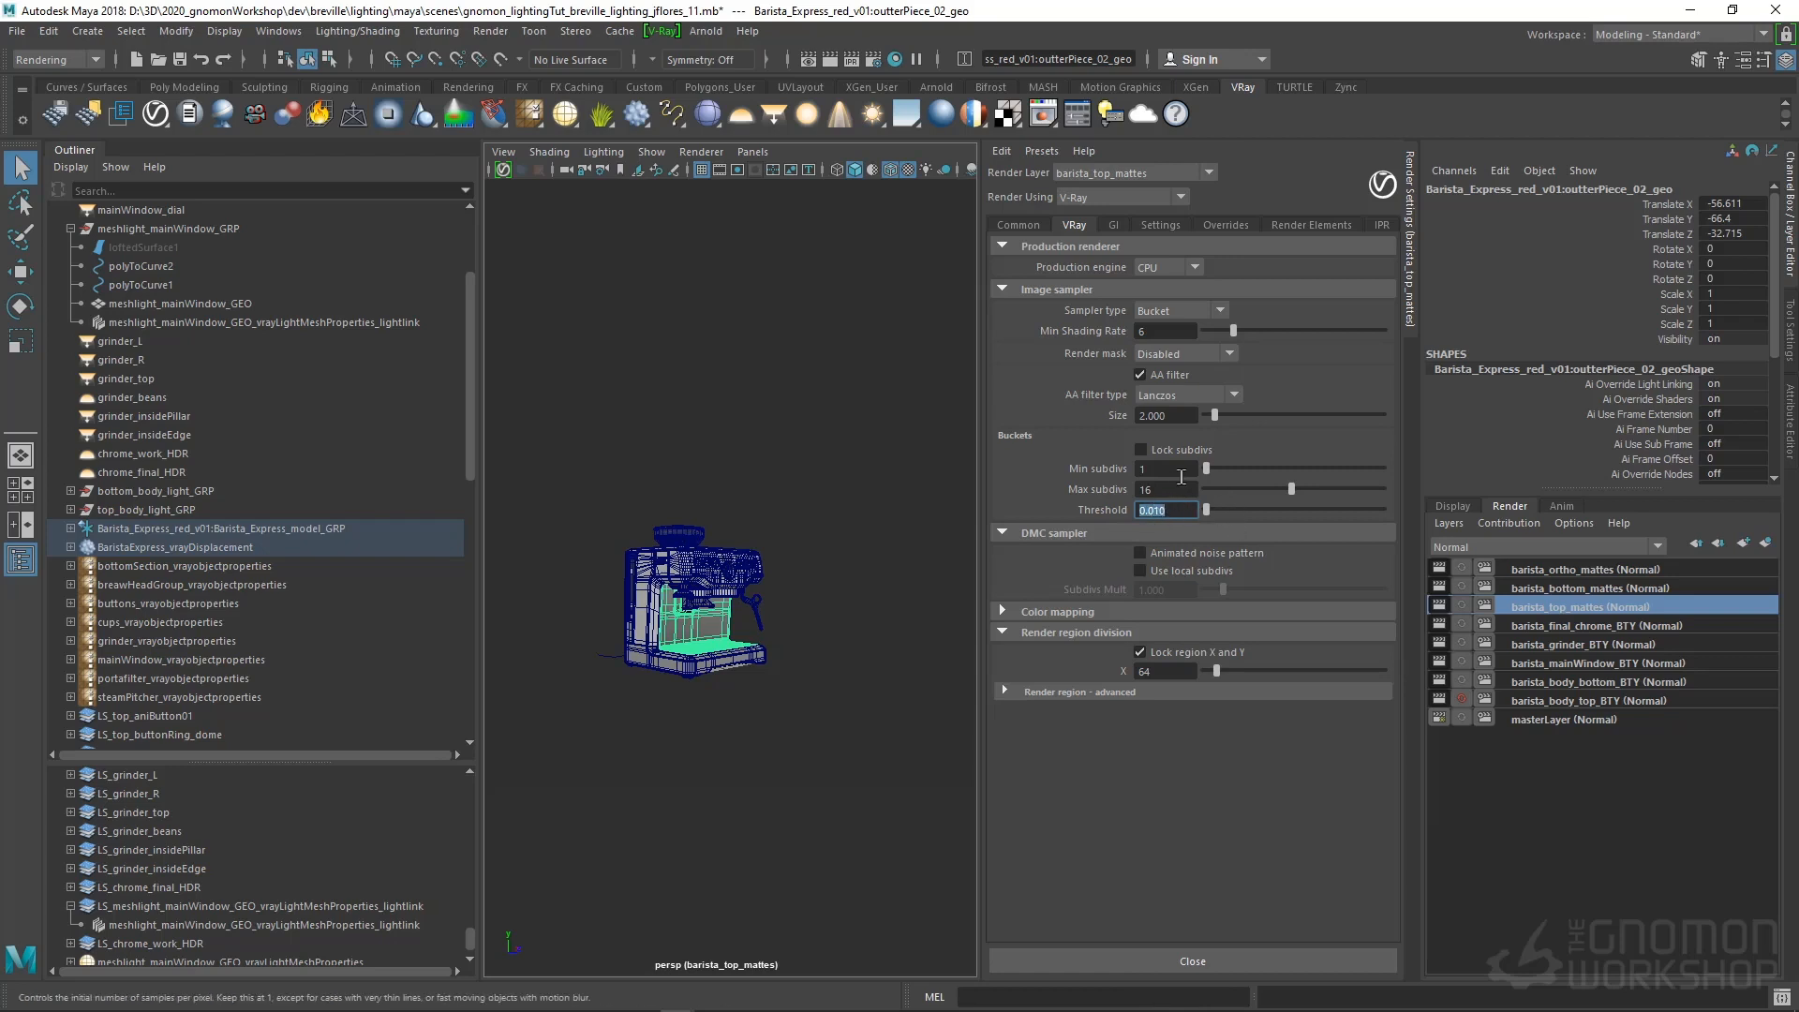
Try a Max subdivs value of 24 for the bucket sampler and restore it to 16
left_click(1181, 488)
double_click(1182, 489)
type("24")
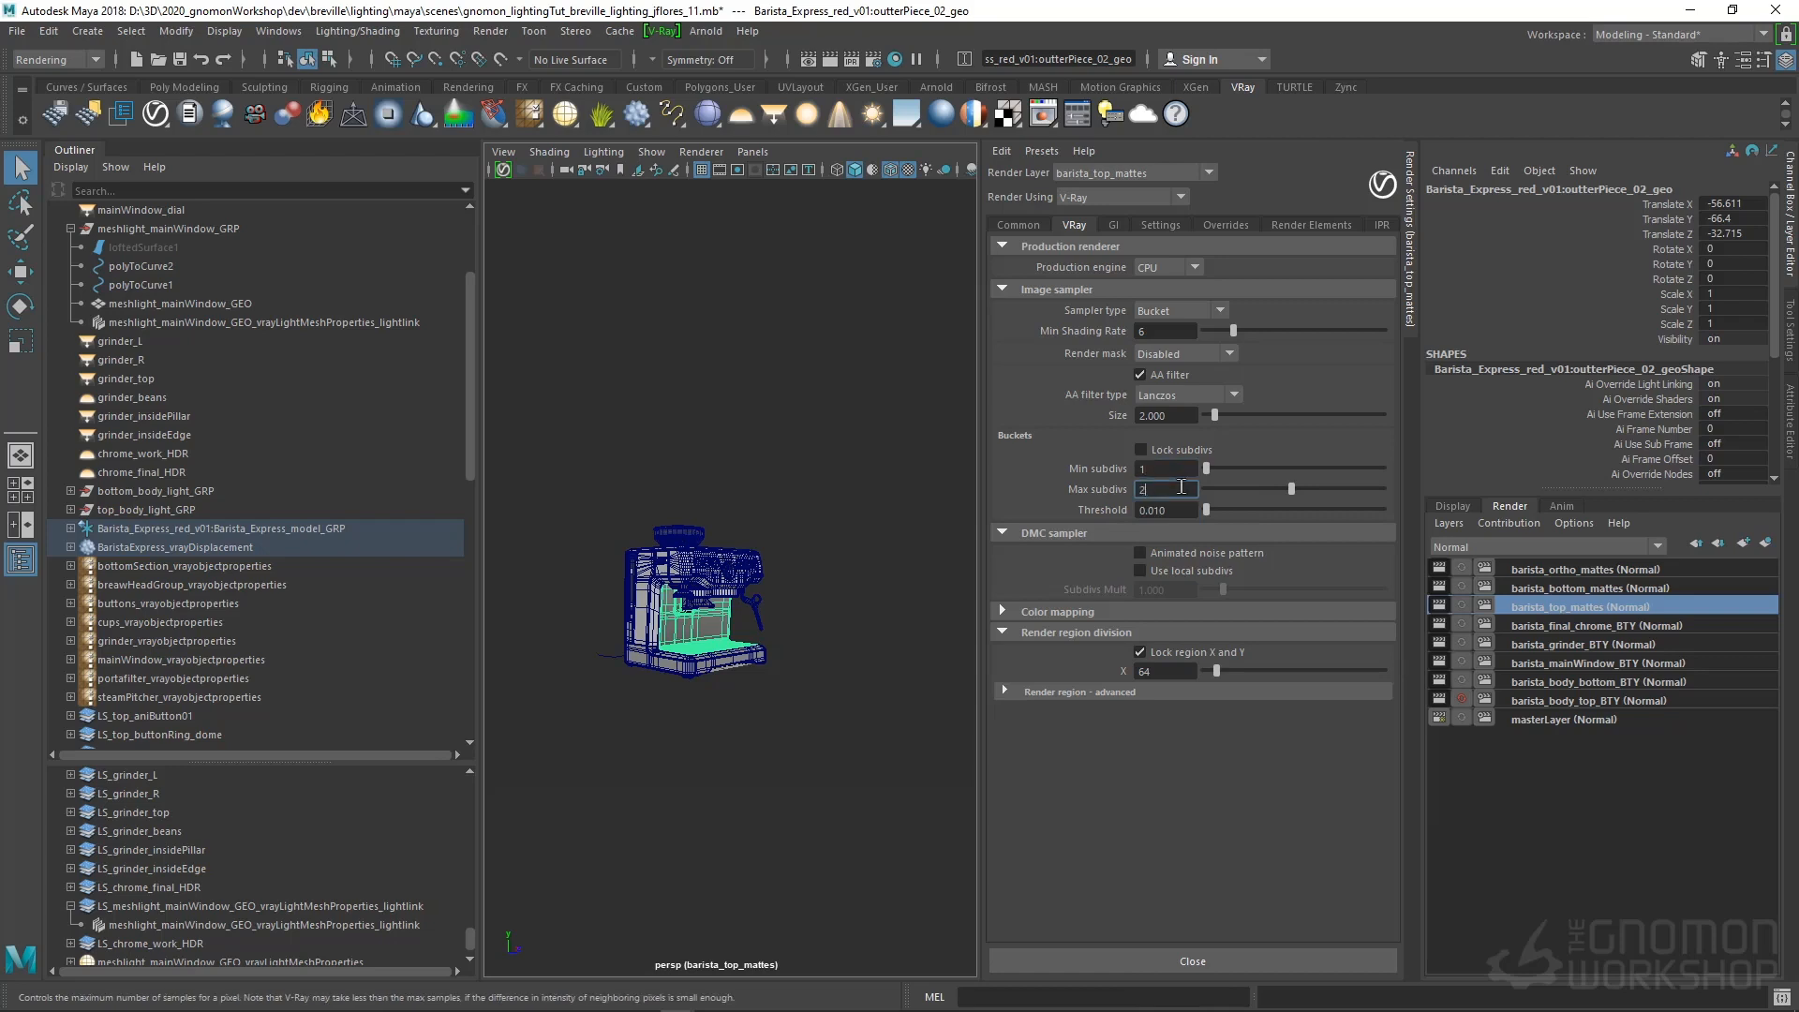
key("Return")
type("16")
key("Return")
Try a Min subdivs value of 6 for the bucket sampler and restore it to 1
double_click(1169, 469)
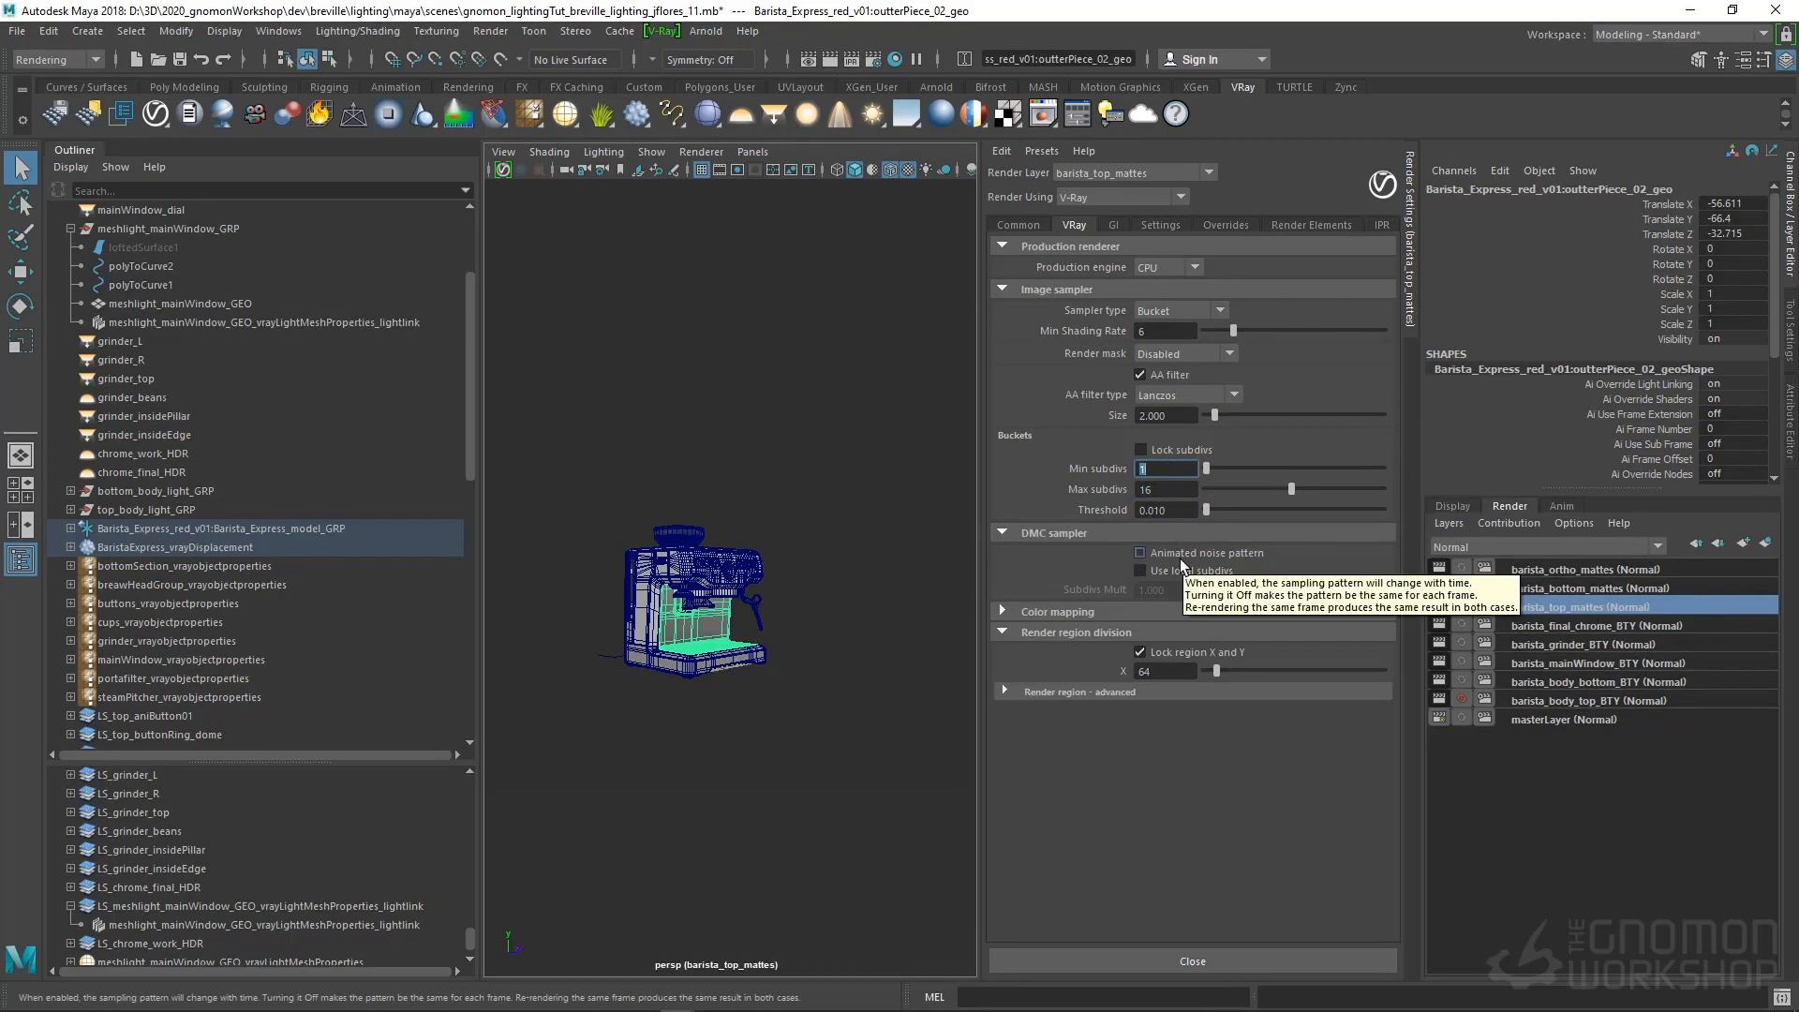
type("6")
key("Return")
type("1")
key("Return")
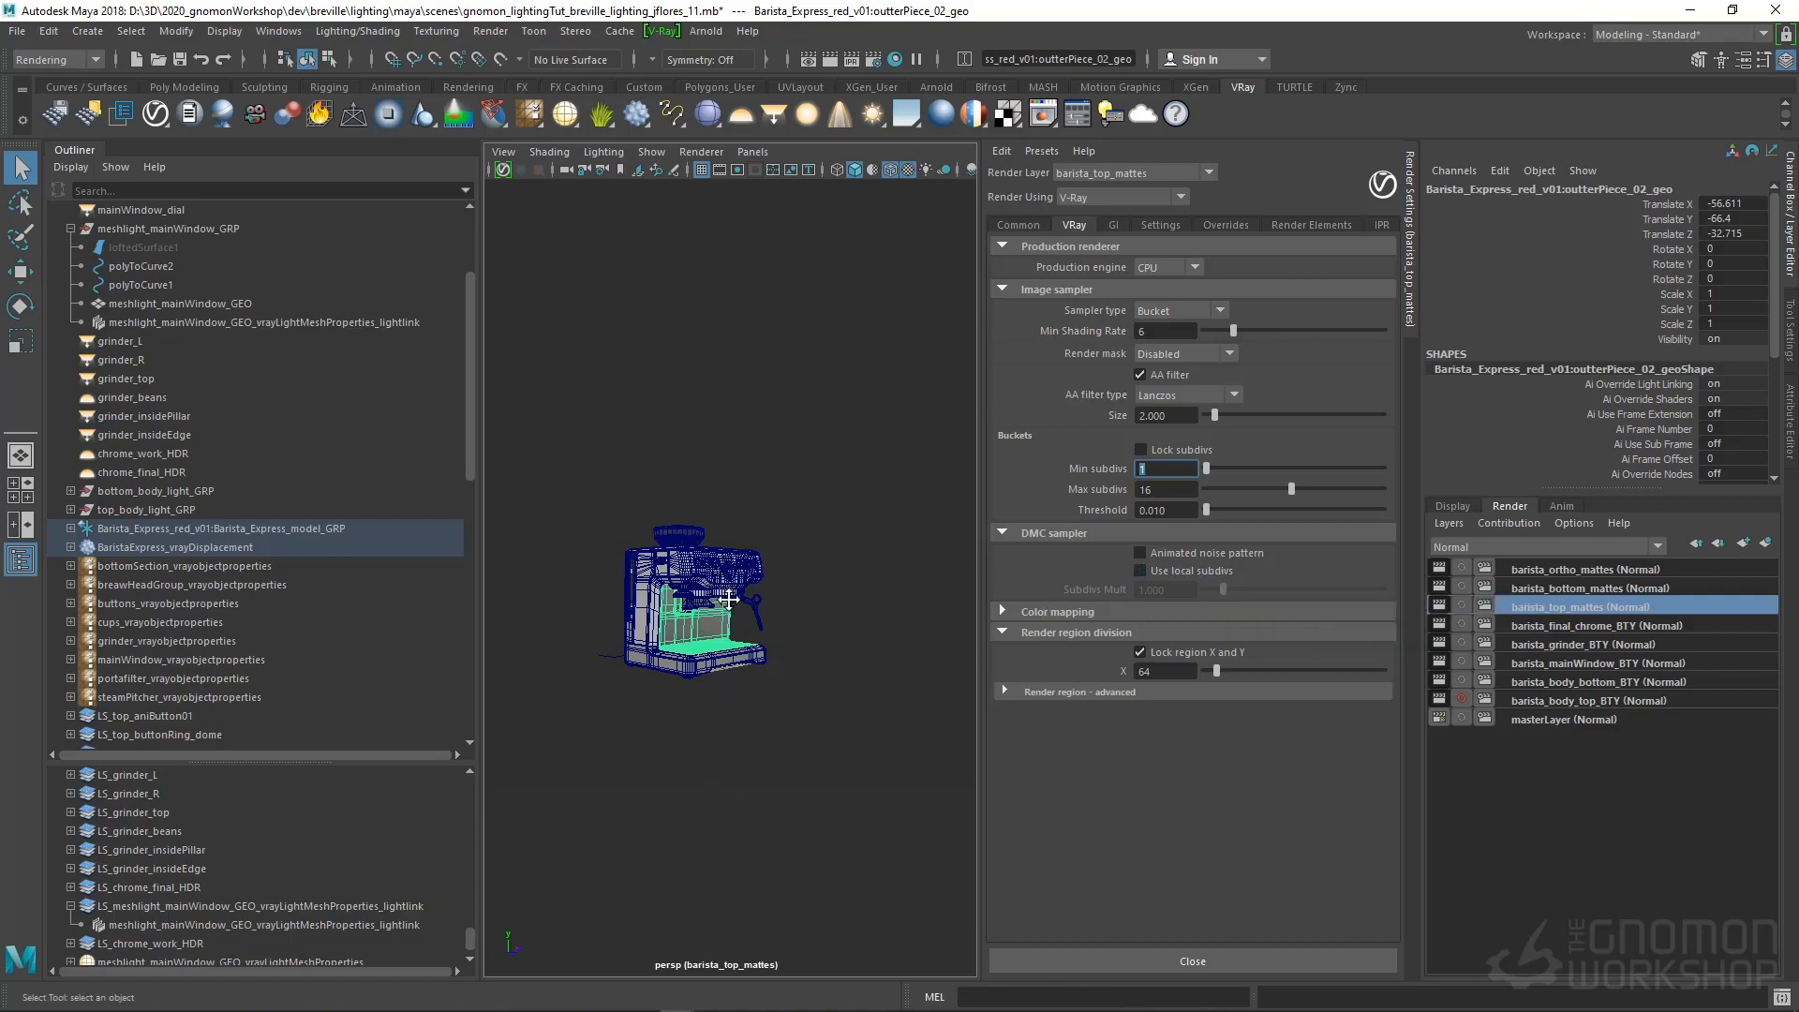
left_click_drag(721, 592, 618, 357, "alt")
right_click_drag(618, 357, 856, 497, "alt")
left_click_drag(856, 496, 843, 815, "alt")
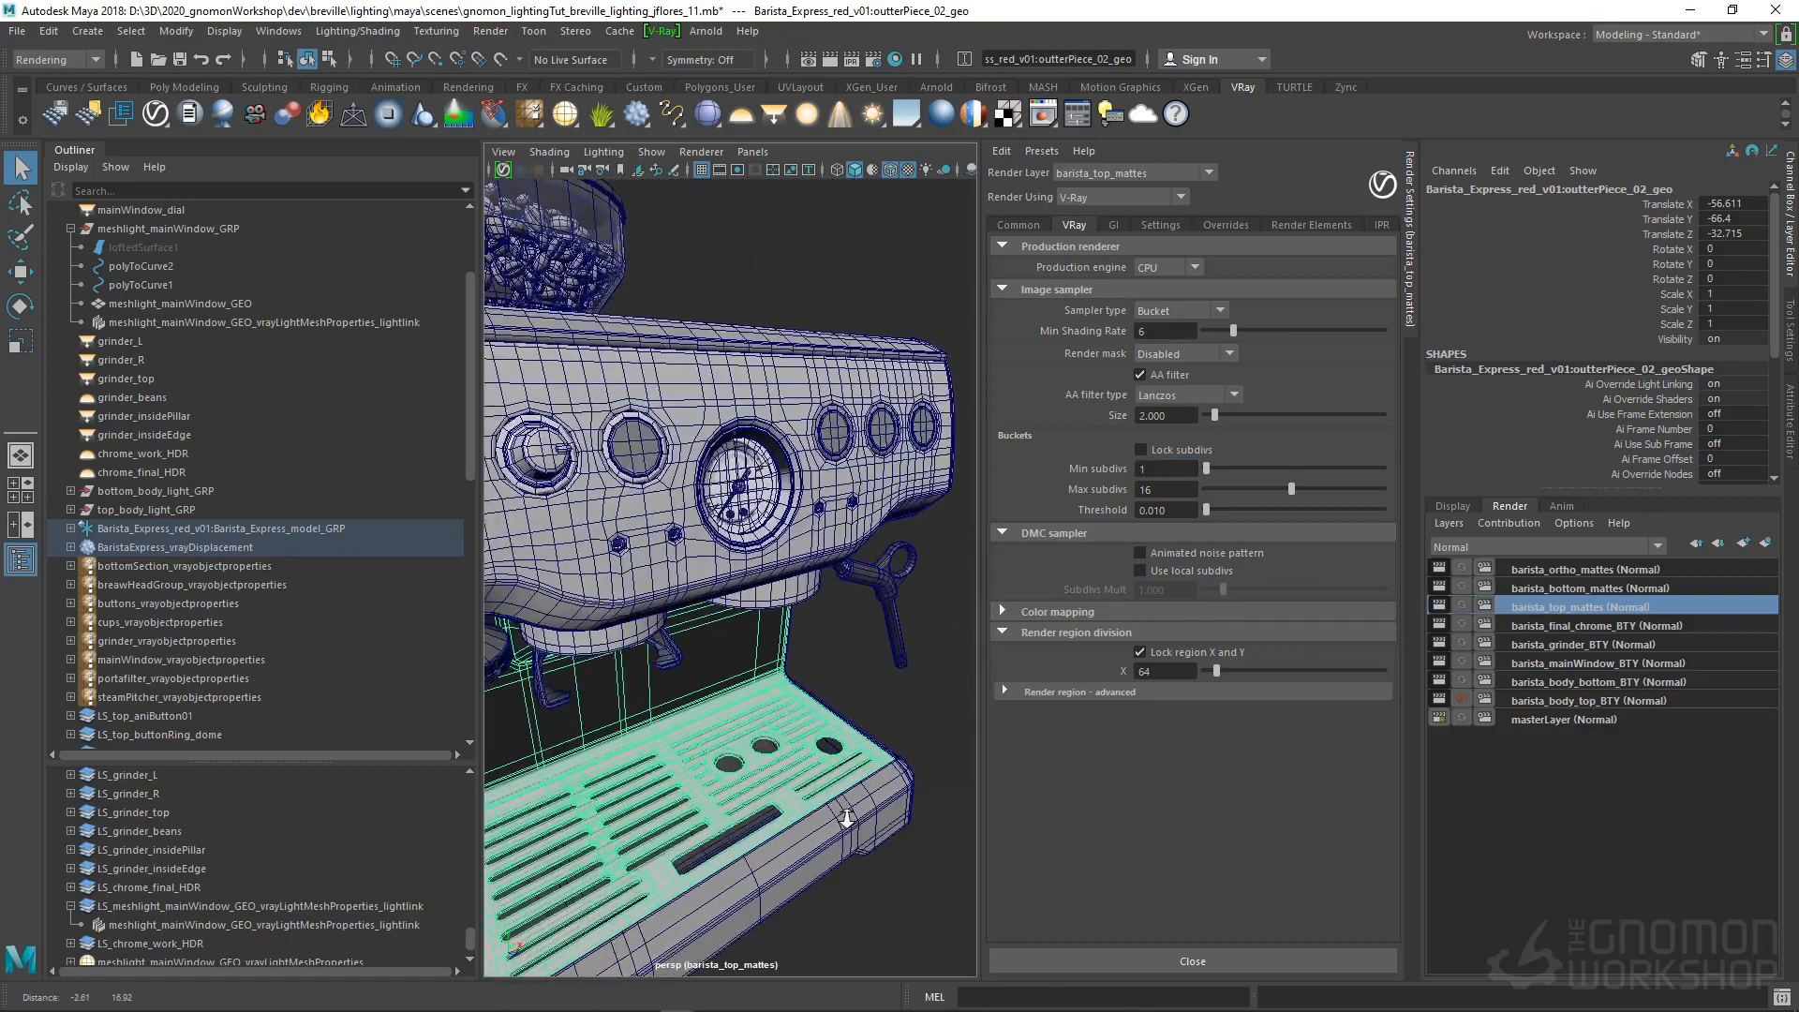
right_click_drag(844, 815, 768, 801, "alt")
left_click_drag(768, 801, 739, 743, "alt")
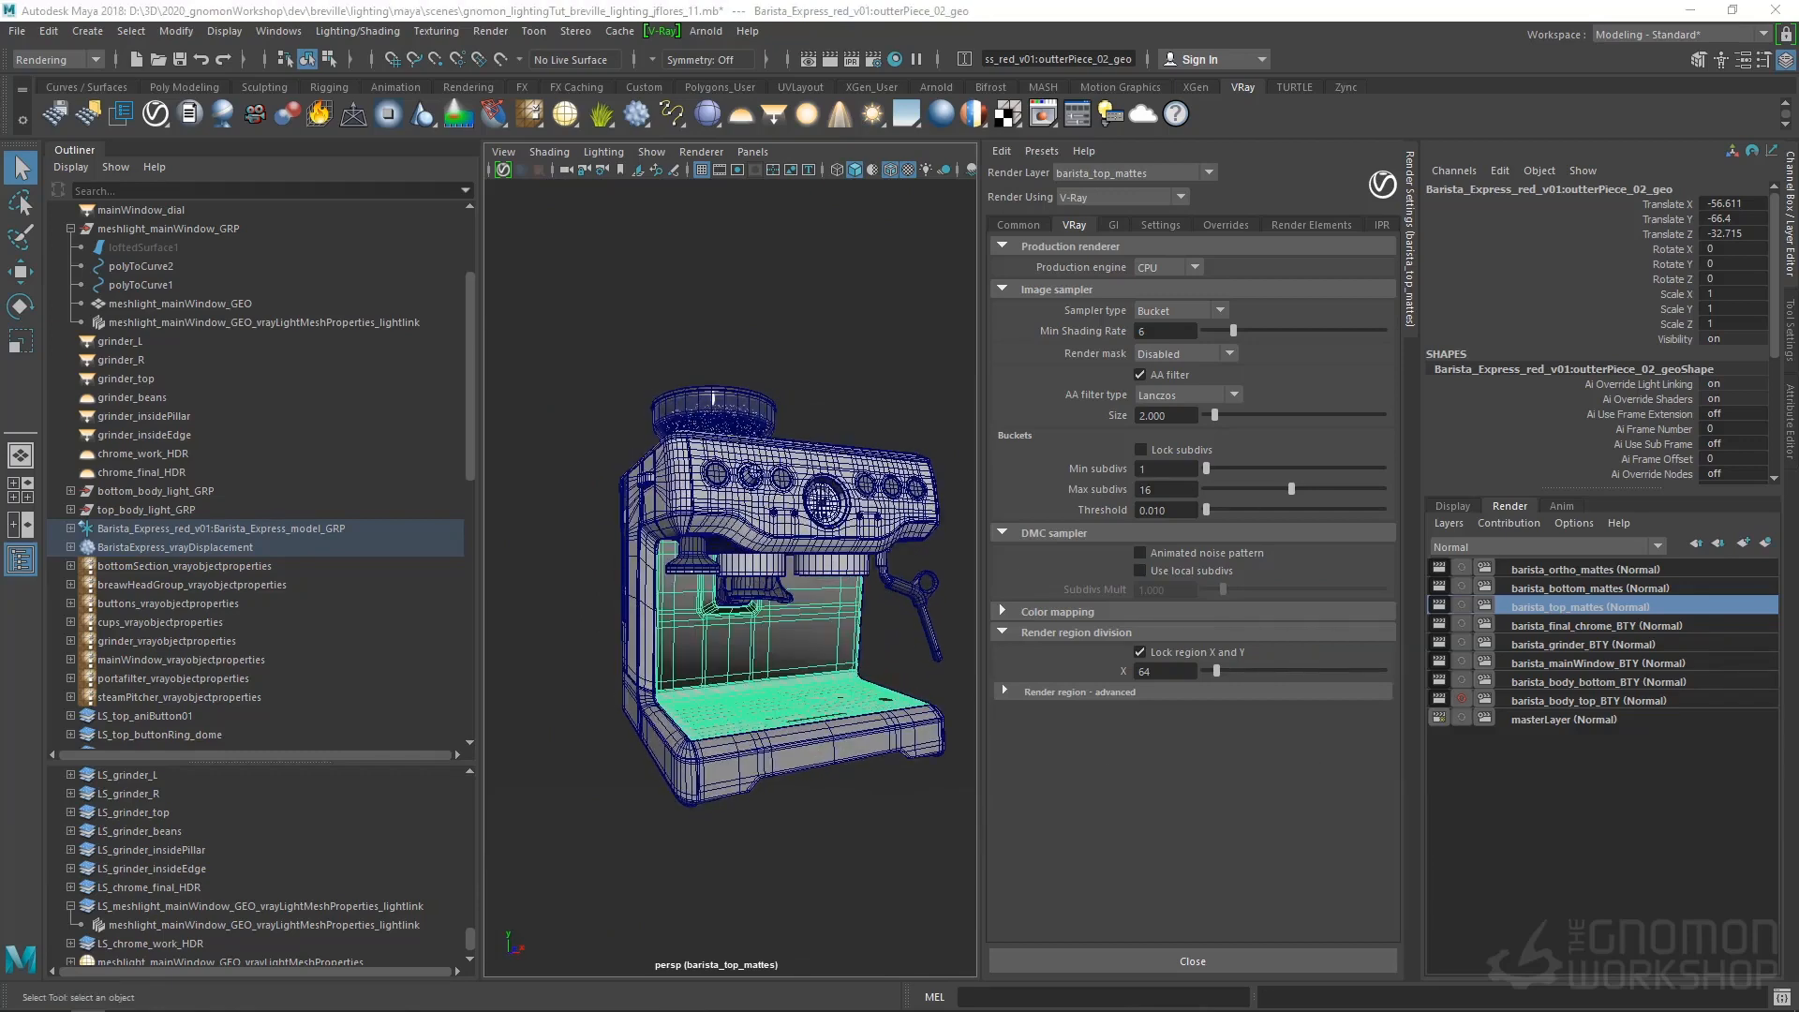
Switch to the browser and read the Nuke installation instructions on the Psyop Cryptomatte GitHub page
left_click_drag(1798, 465, 635, 204)
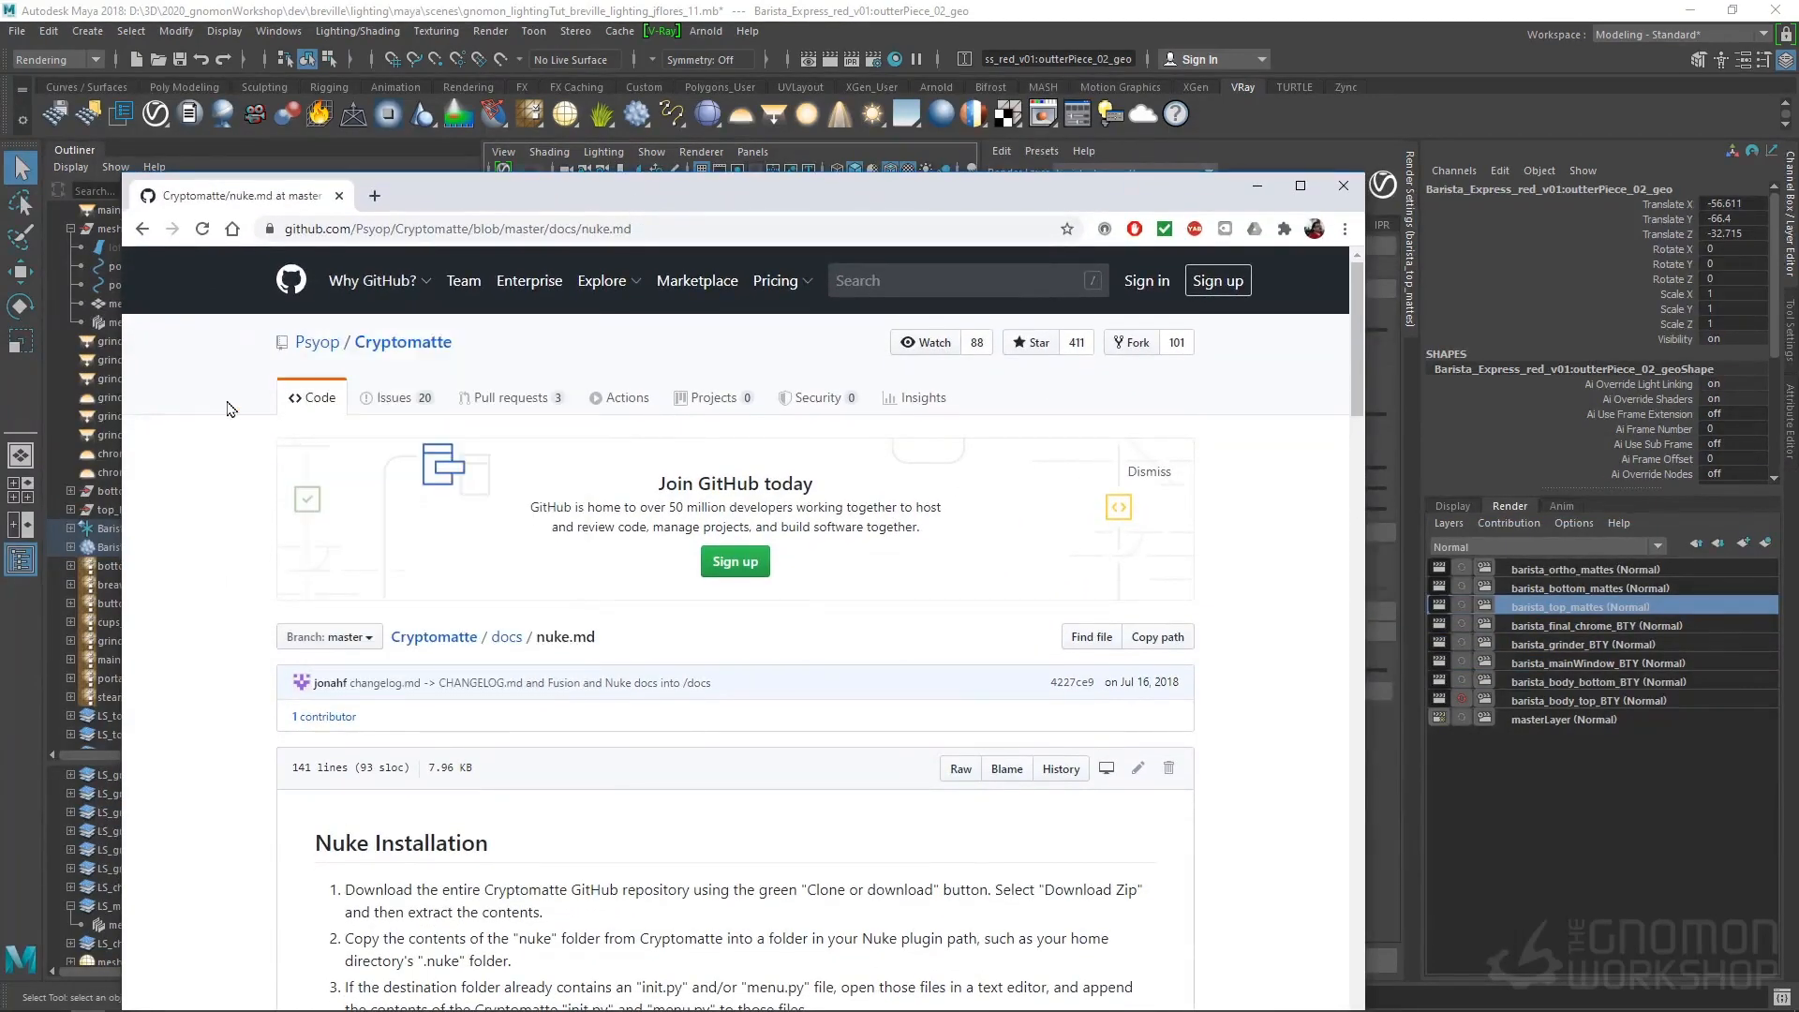
scroll(230, 409, "down", 1)
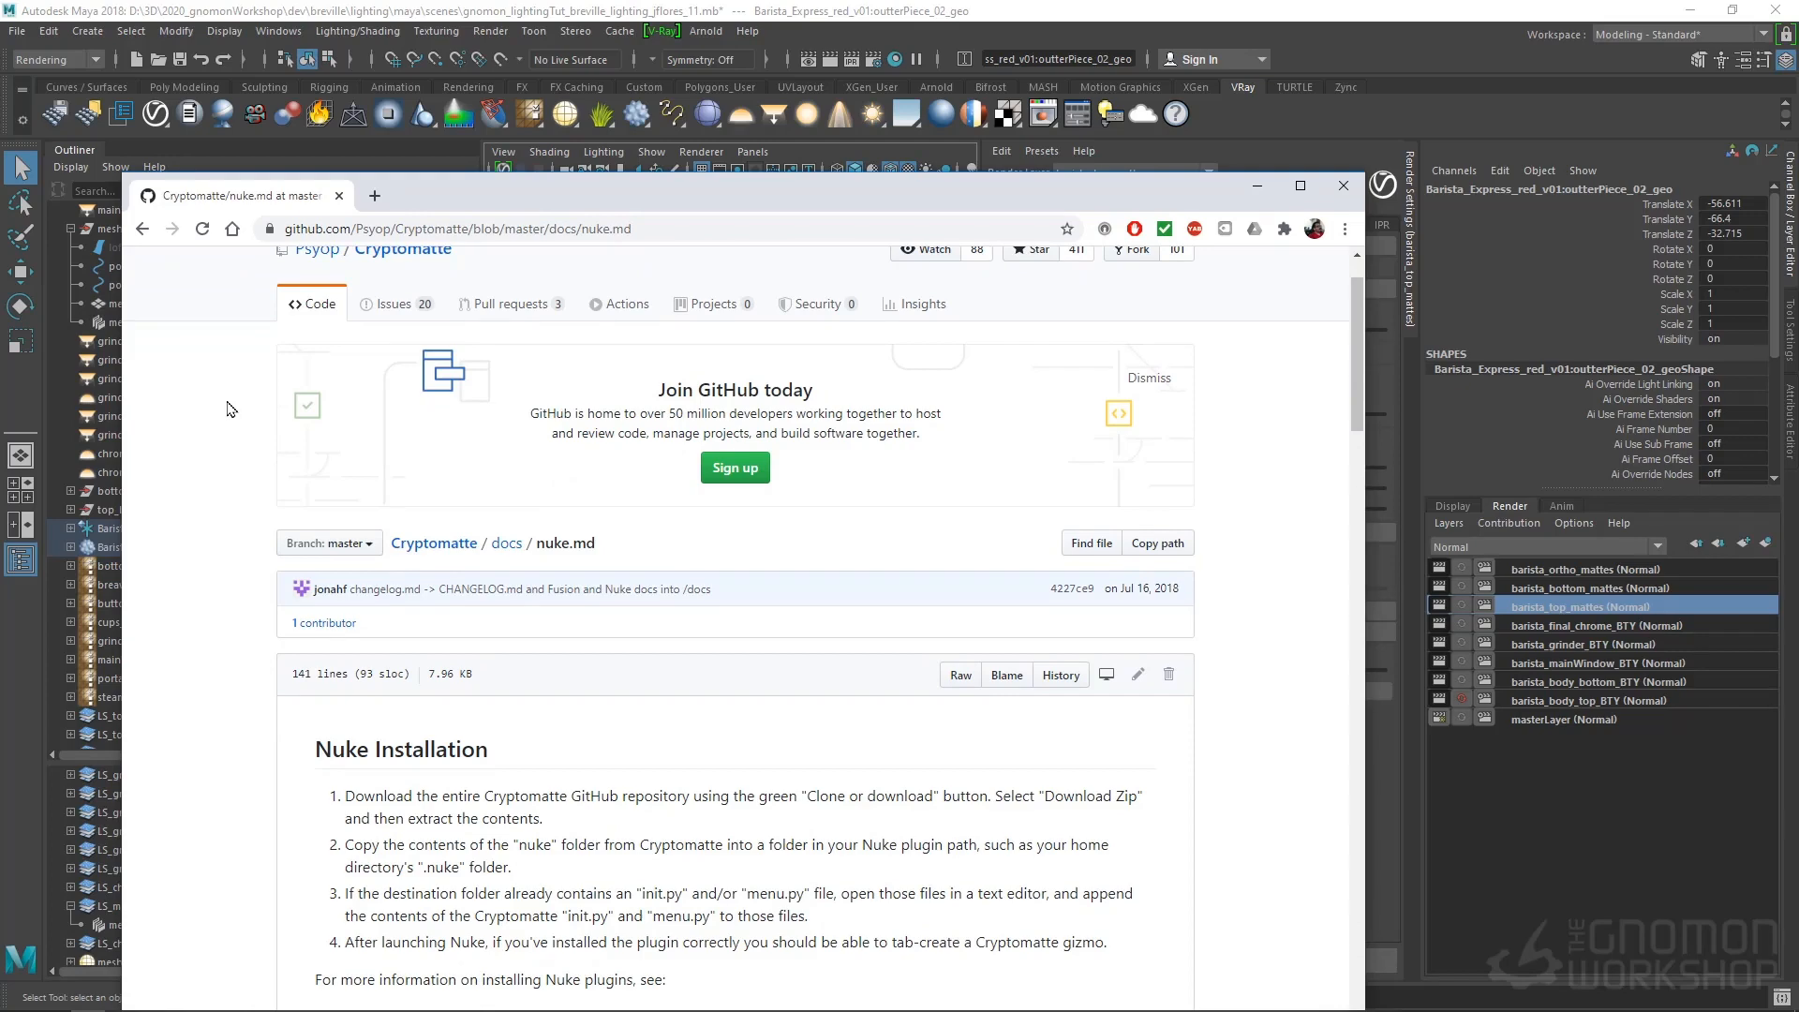
scroll(229, 409, "down", 1)
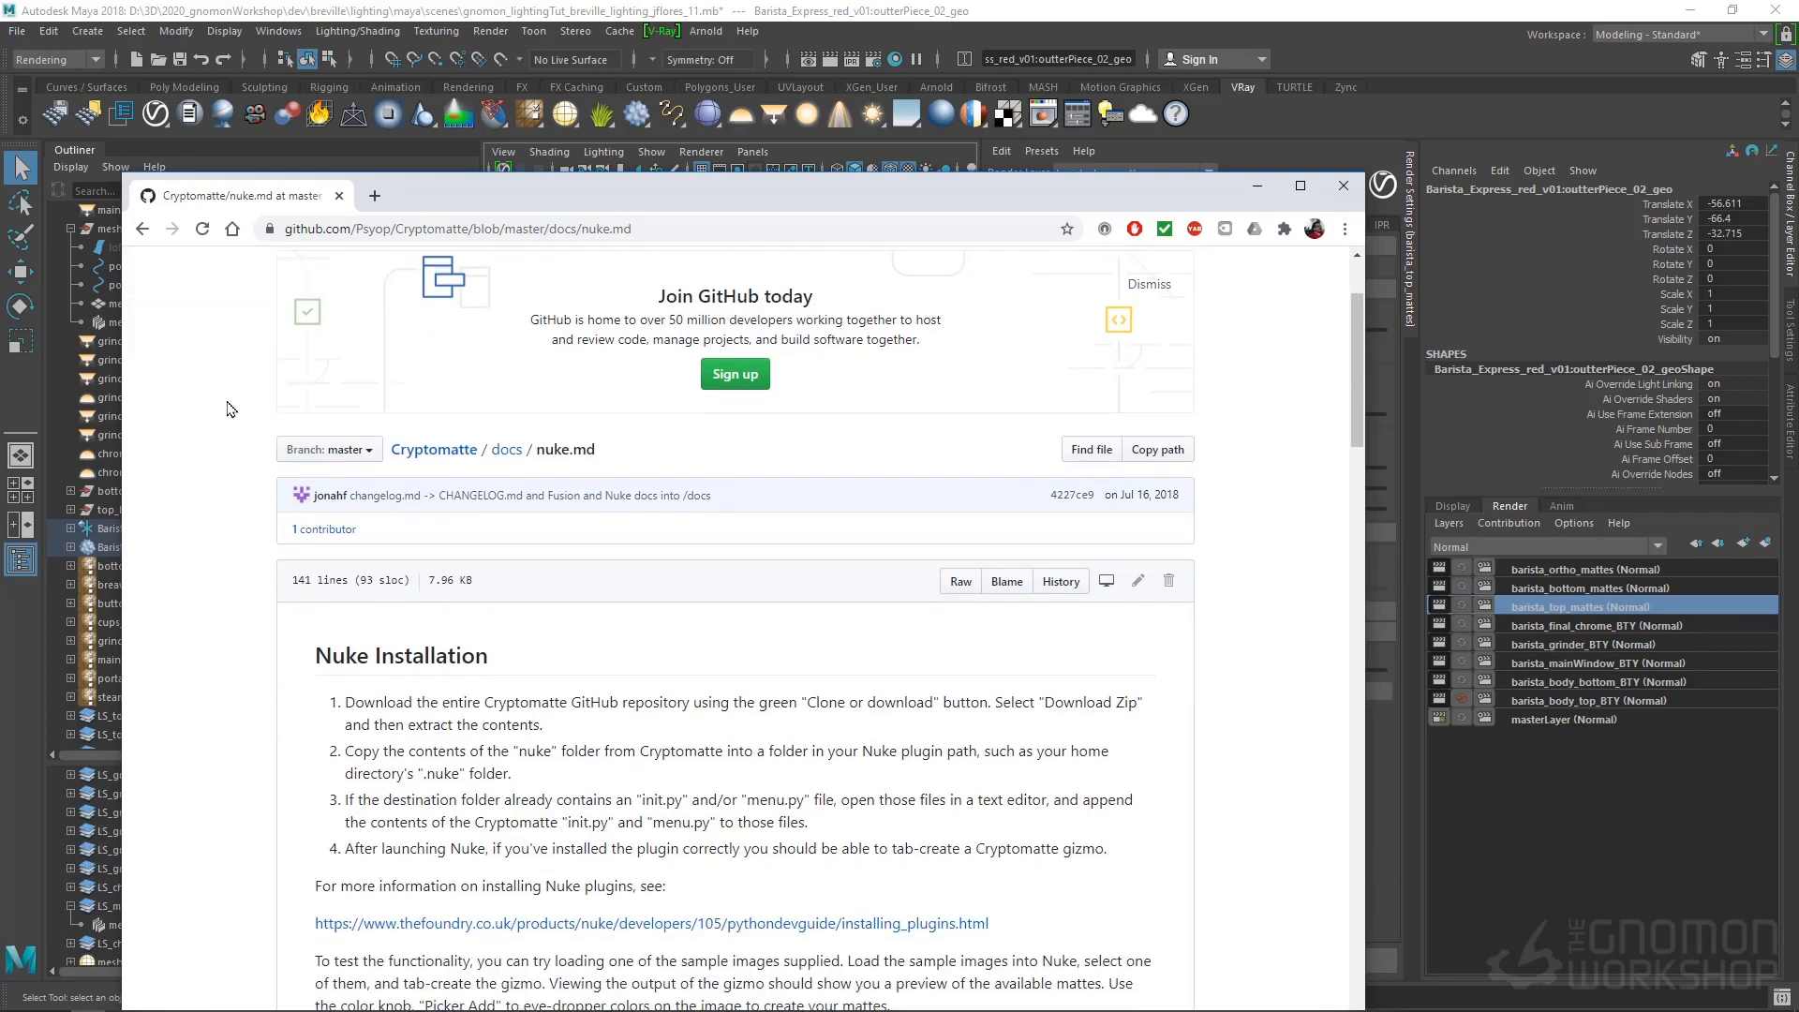
scroll(230, 408, "up", 2)
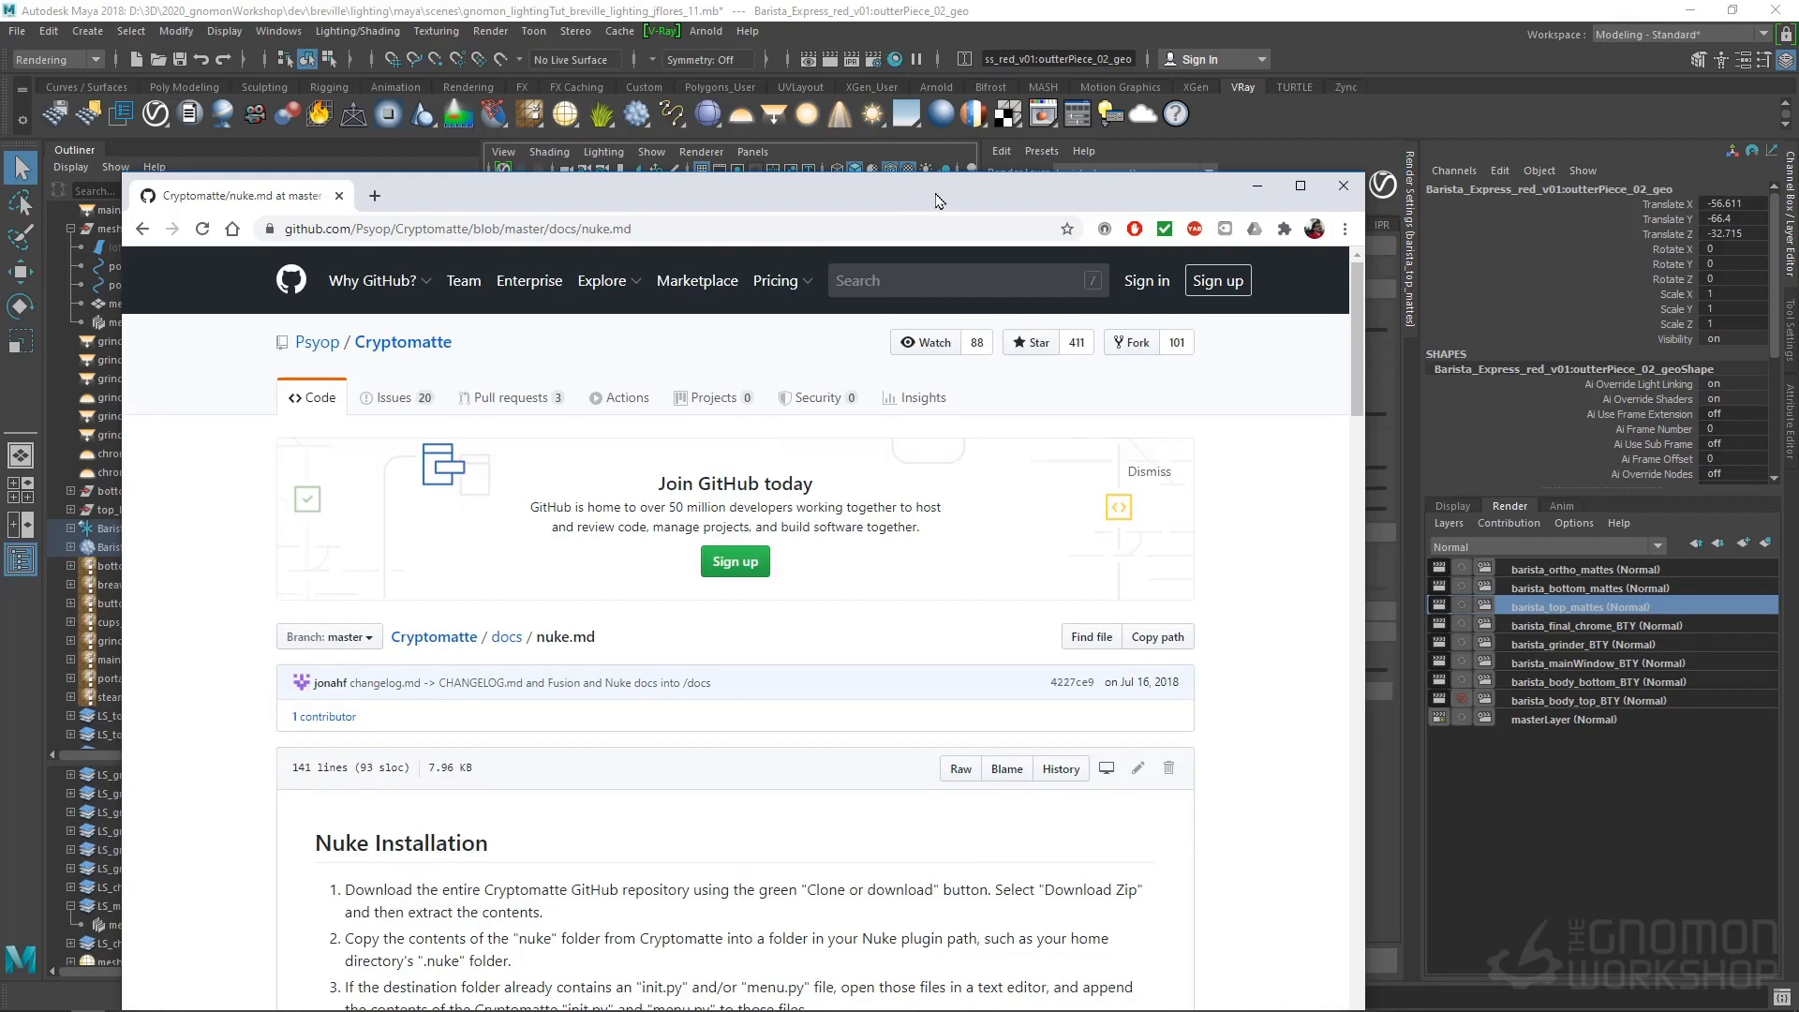
left_click_drag(967, 178, 958, 237)
left_click_drag(1122, 256, 897, 325)
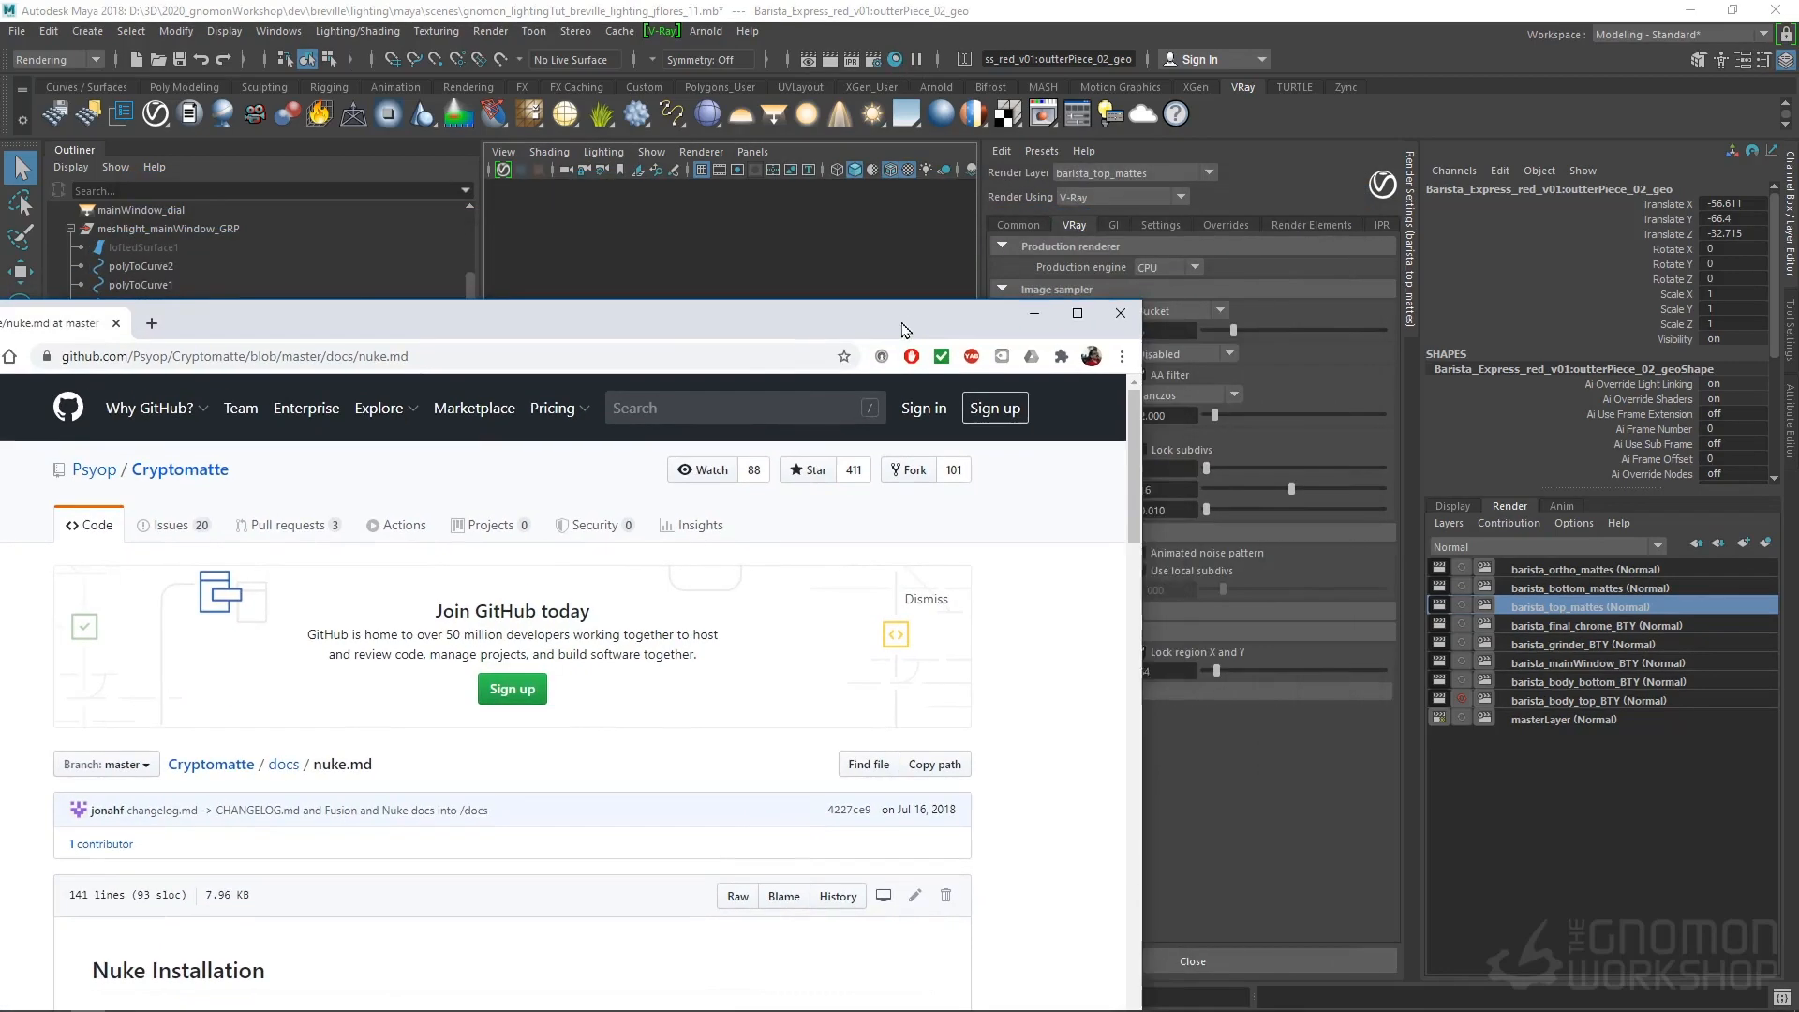
Switch to Maya to view the barista_top_mattes render elements, and consult the Cryptomatte GitHub page once more
left_click(1300, 225)
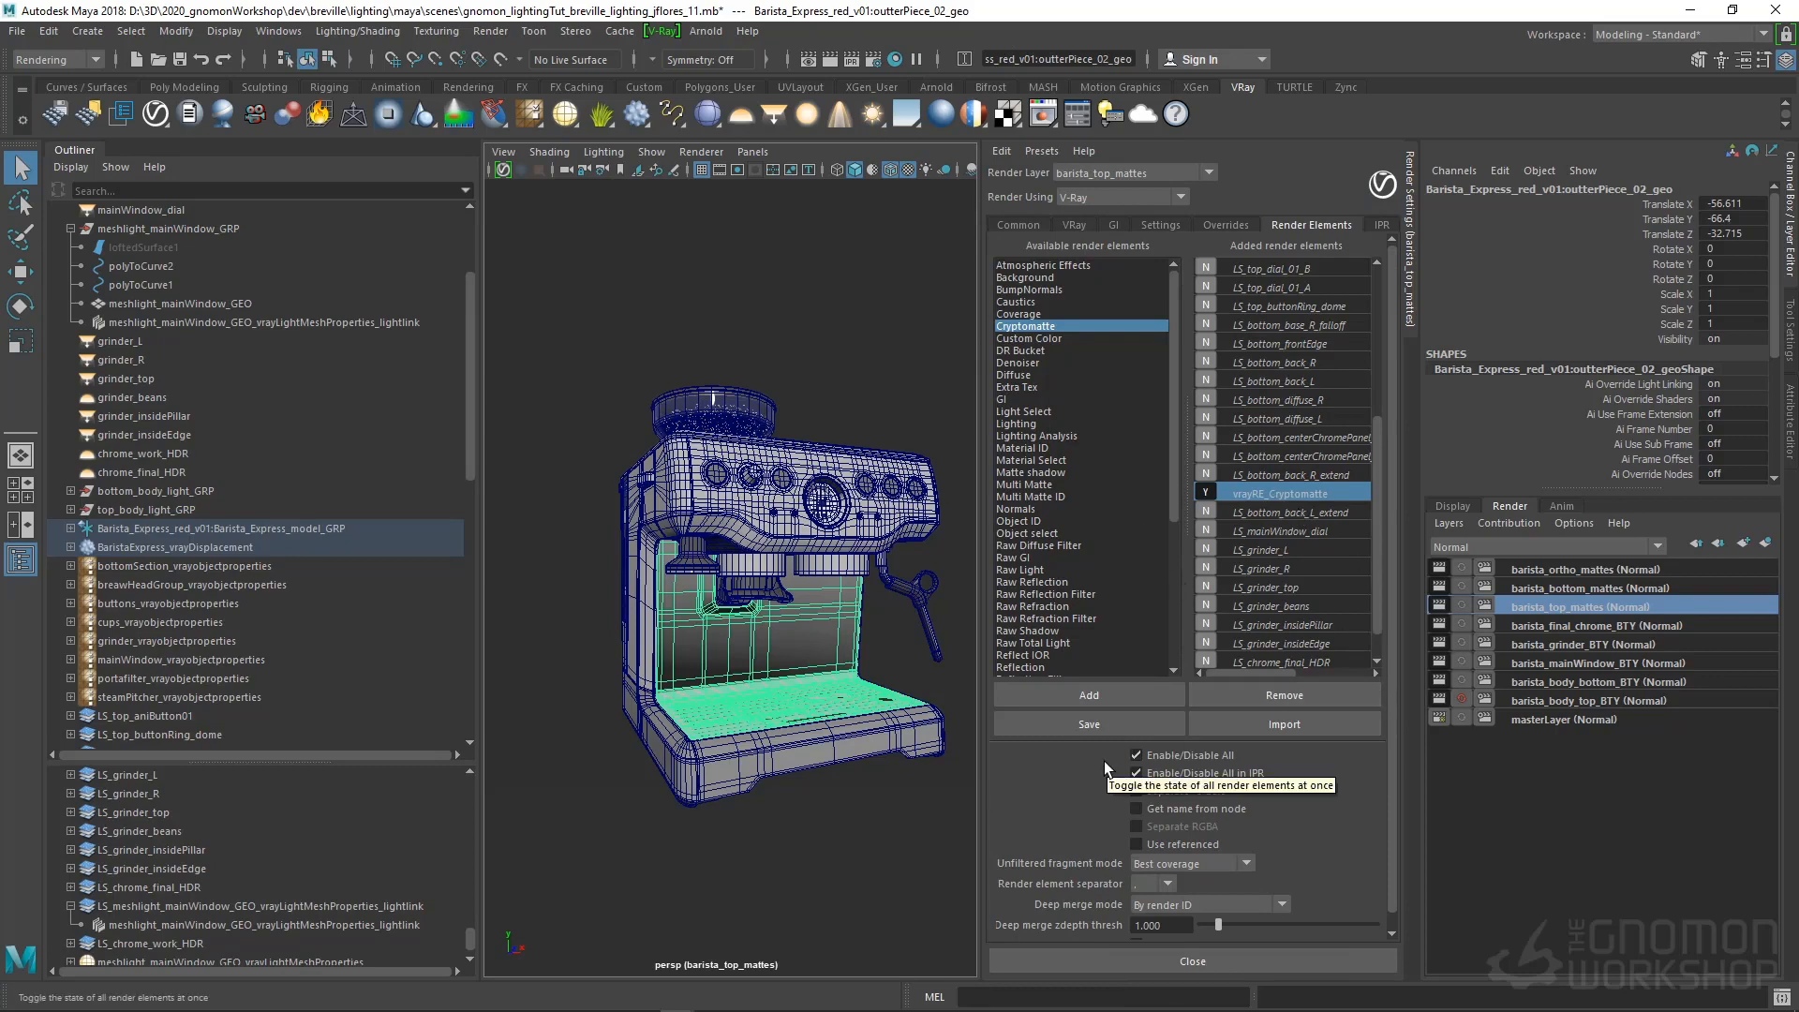
key("alt+Tab")
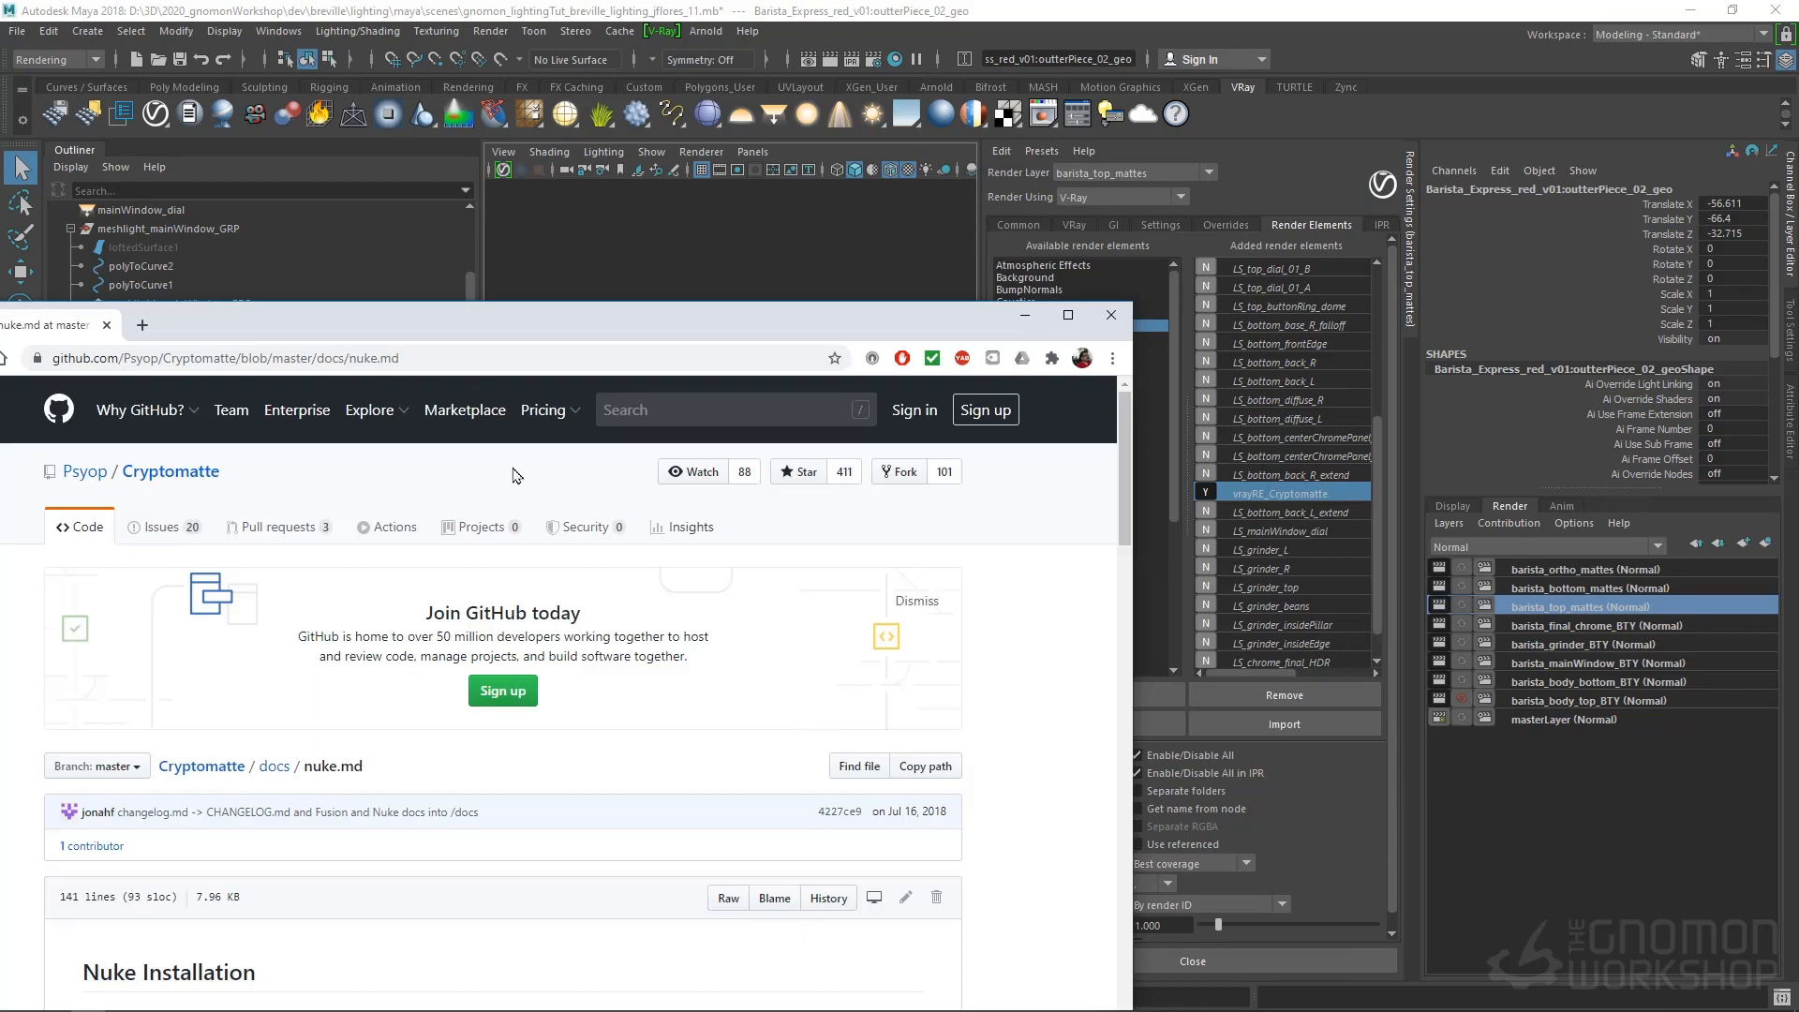
left_click_drag(380, 341, 626, 264)
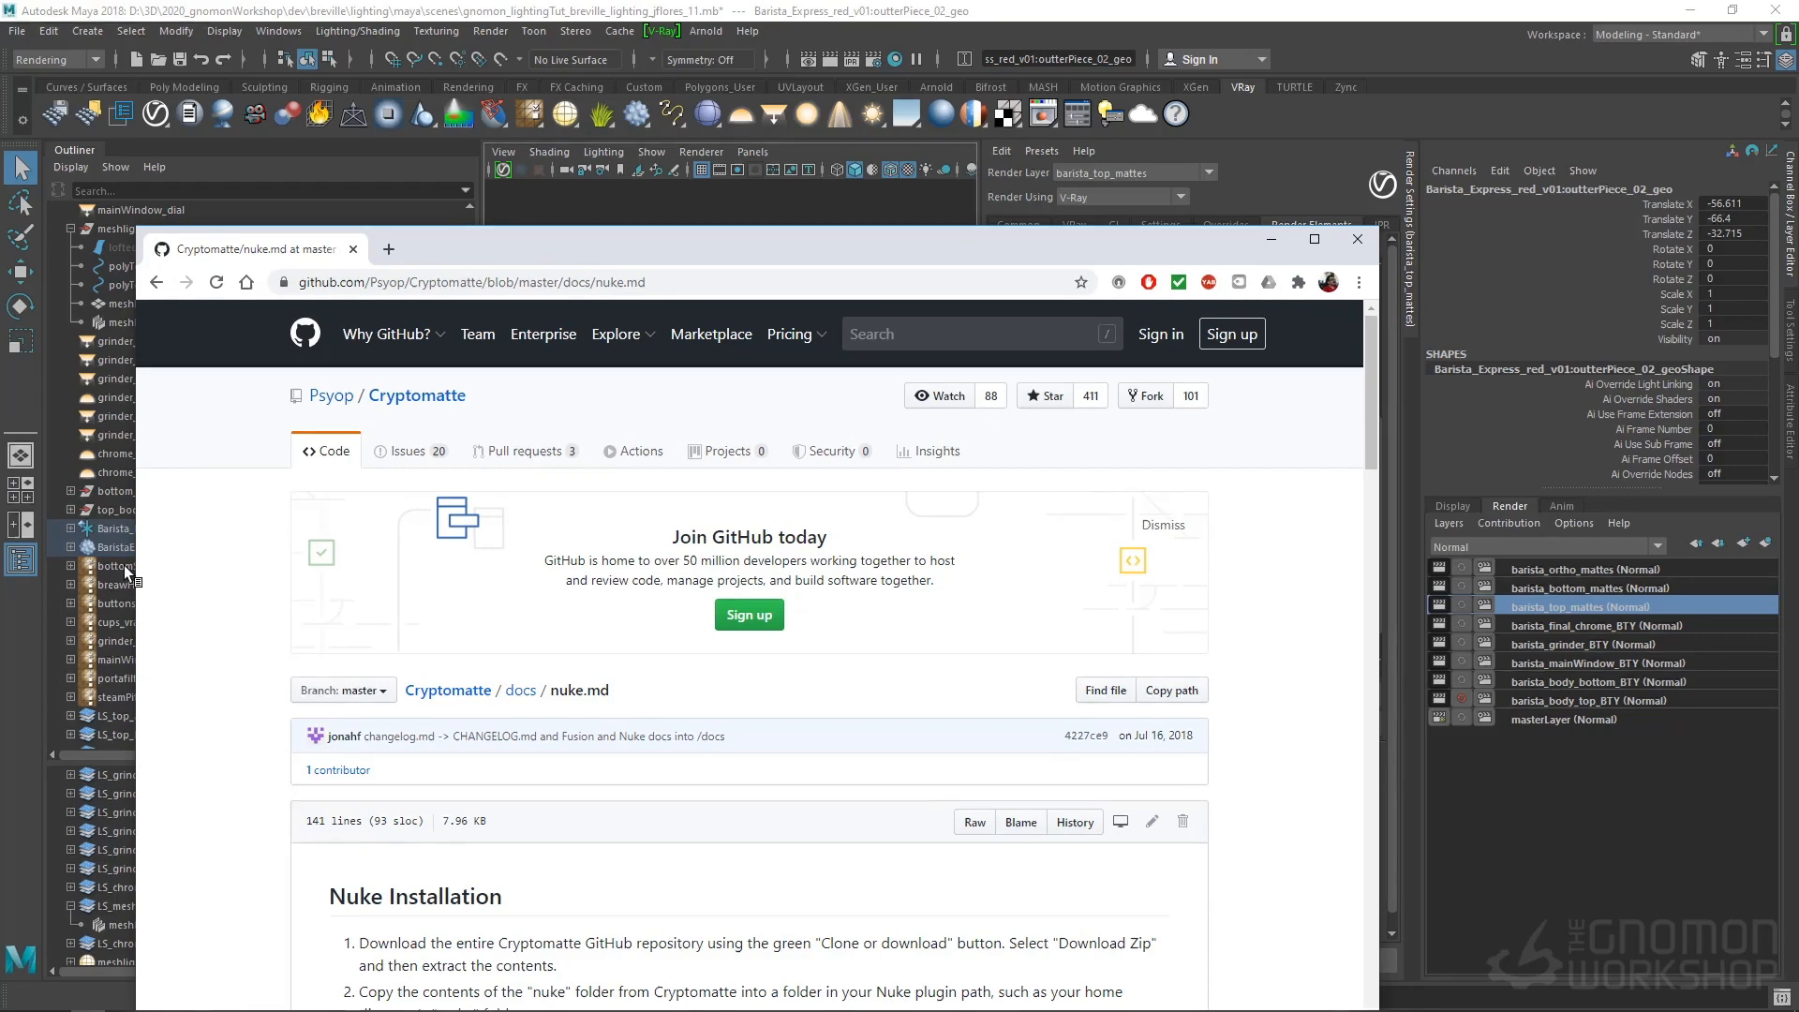
left_click_drag(564, 246, 1798, 40)
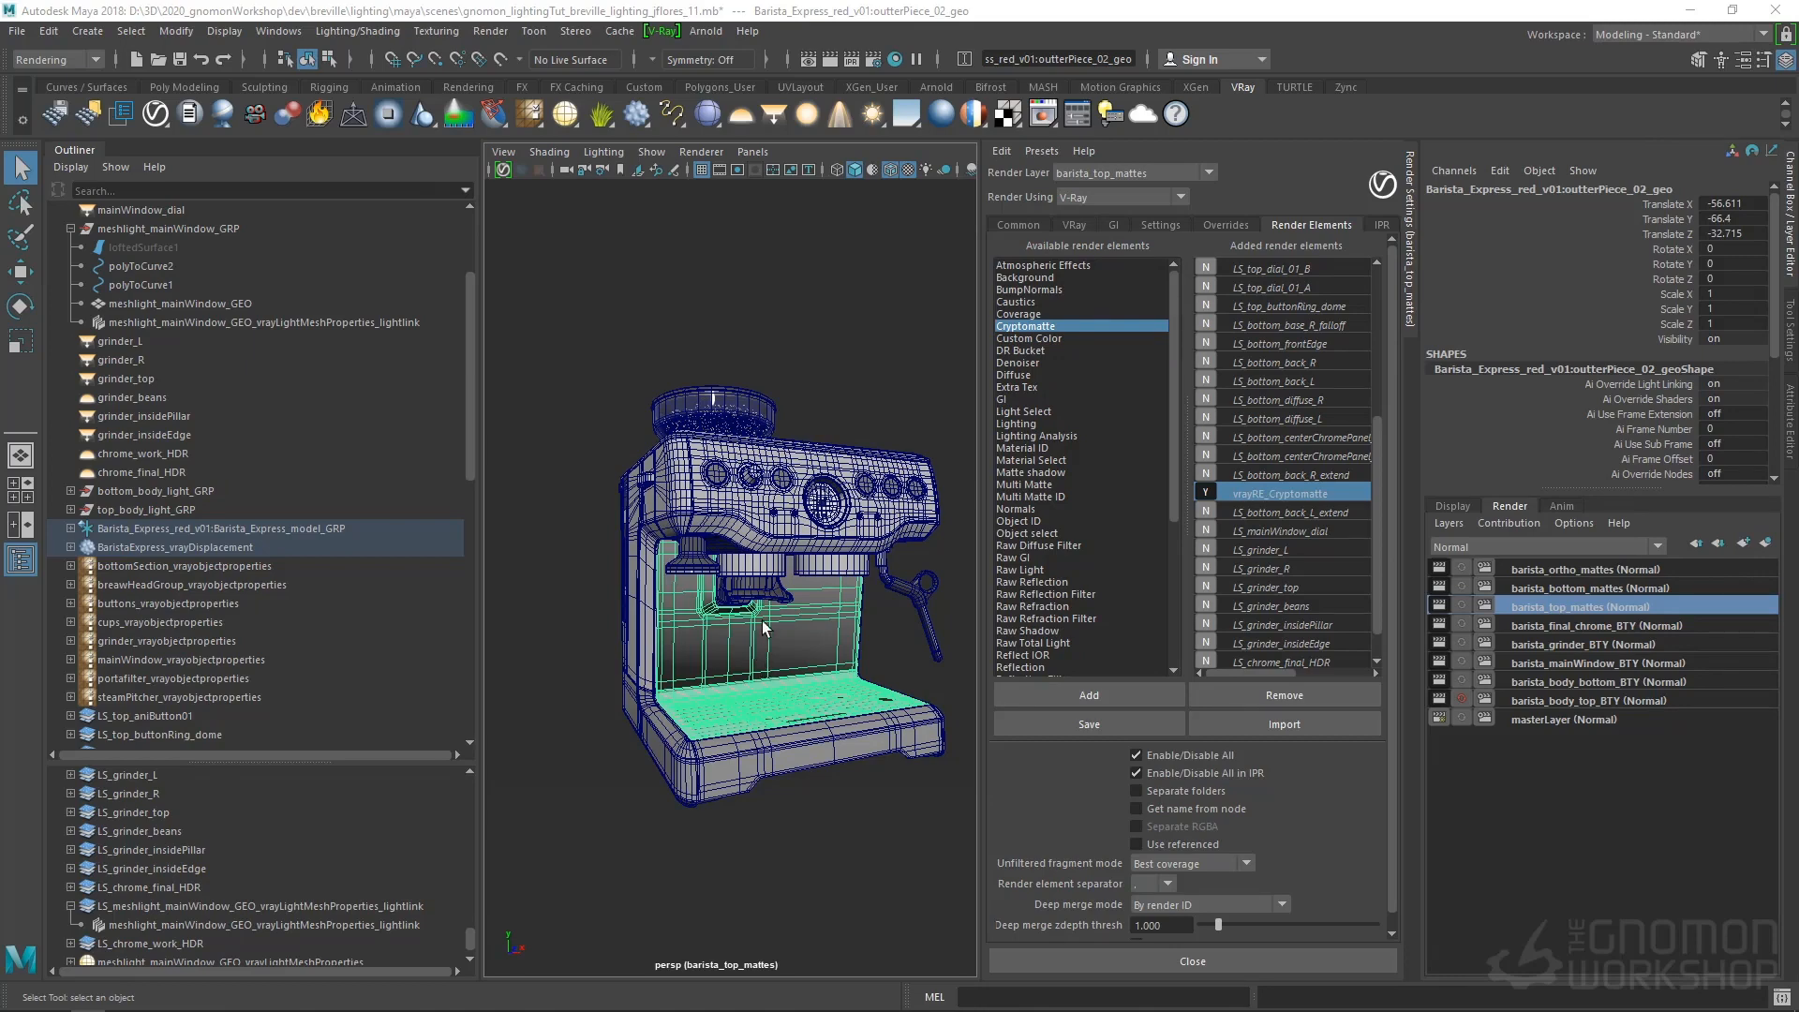
Check the render elements of the barista_mainWindow_BTY and barista_top_mattes layers, and switch to the barista_ortho_mattes layer
left_click(1565, 664)
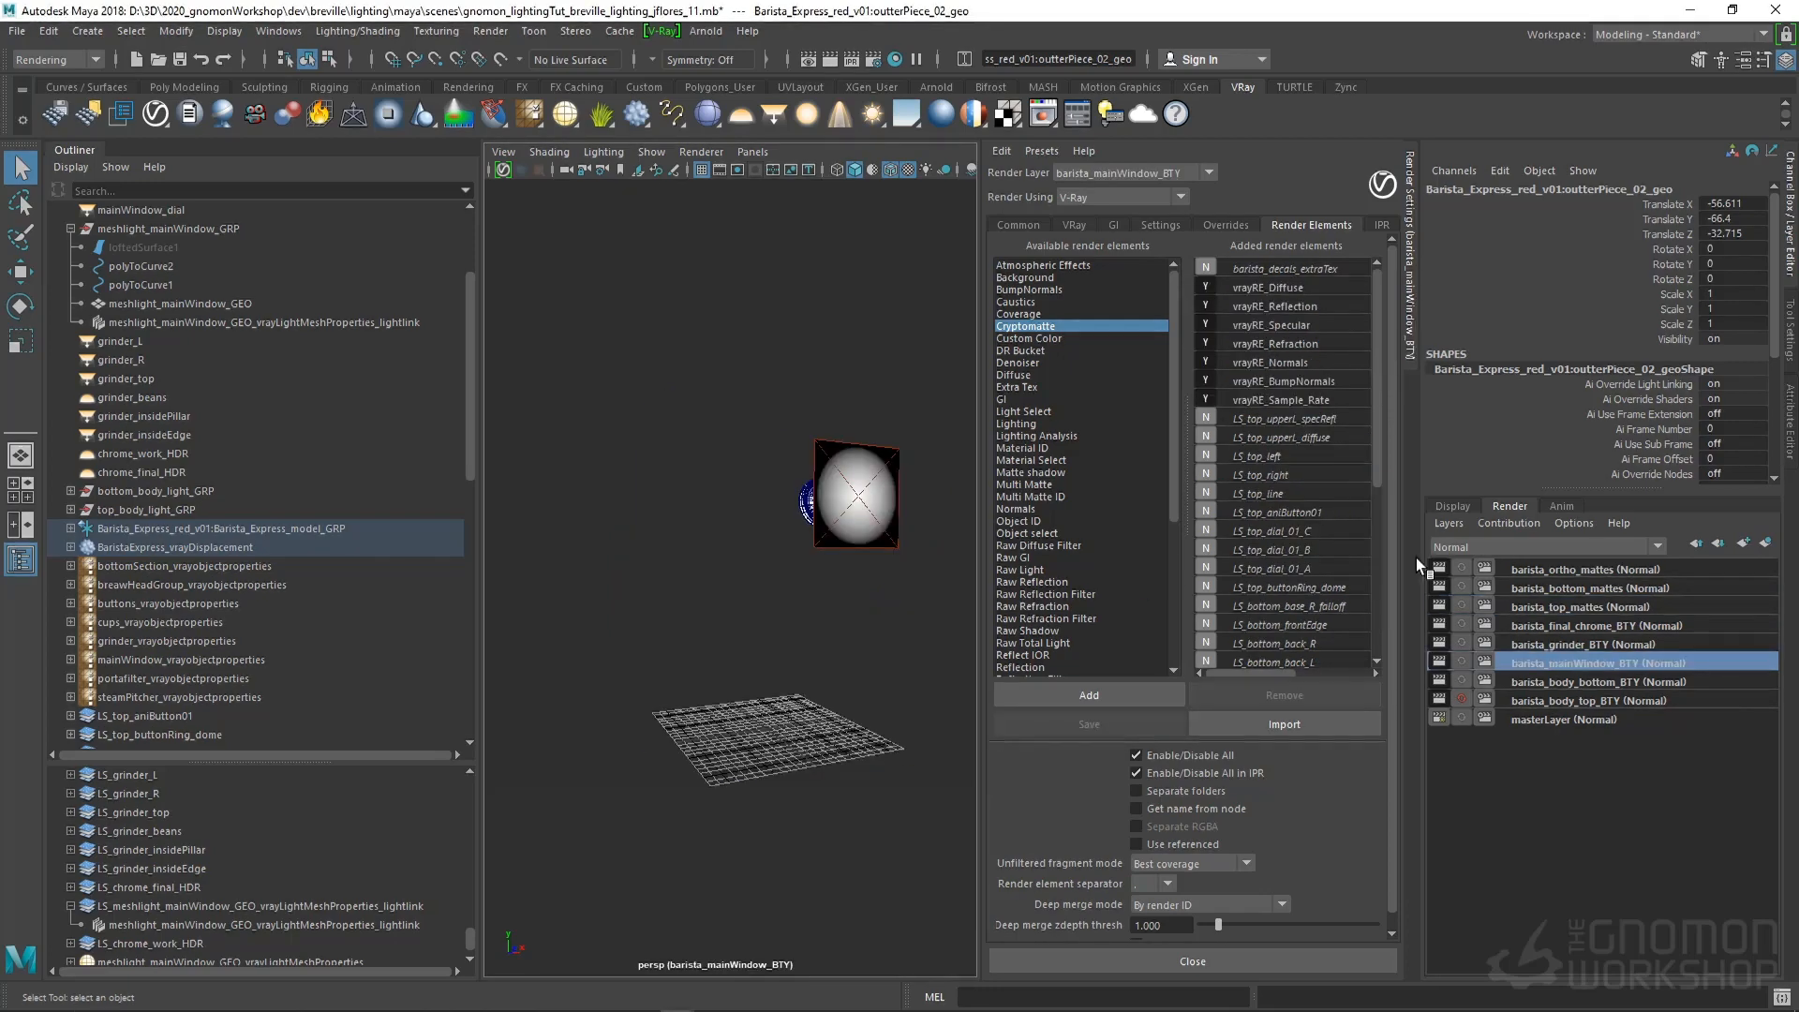
scroll(1342, 566, "up", 6)
left_click(1641, 626)
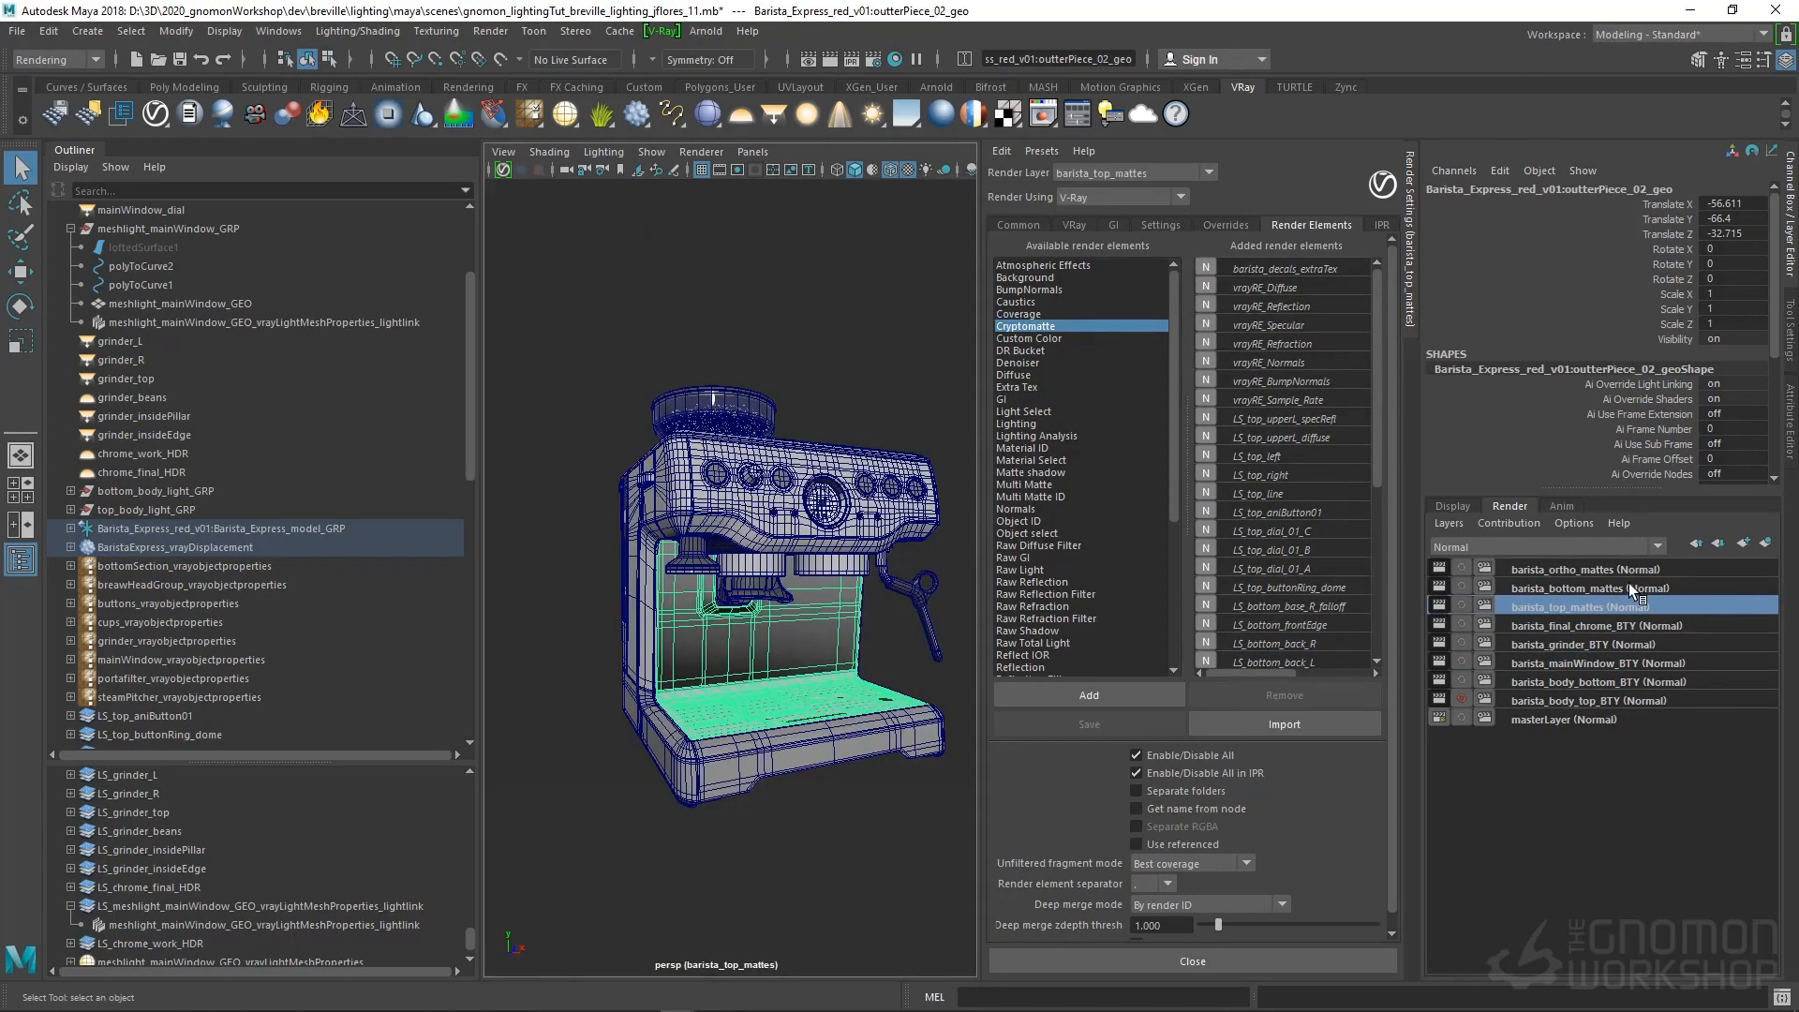
left_click(1629, 566)
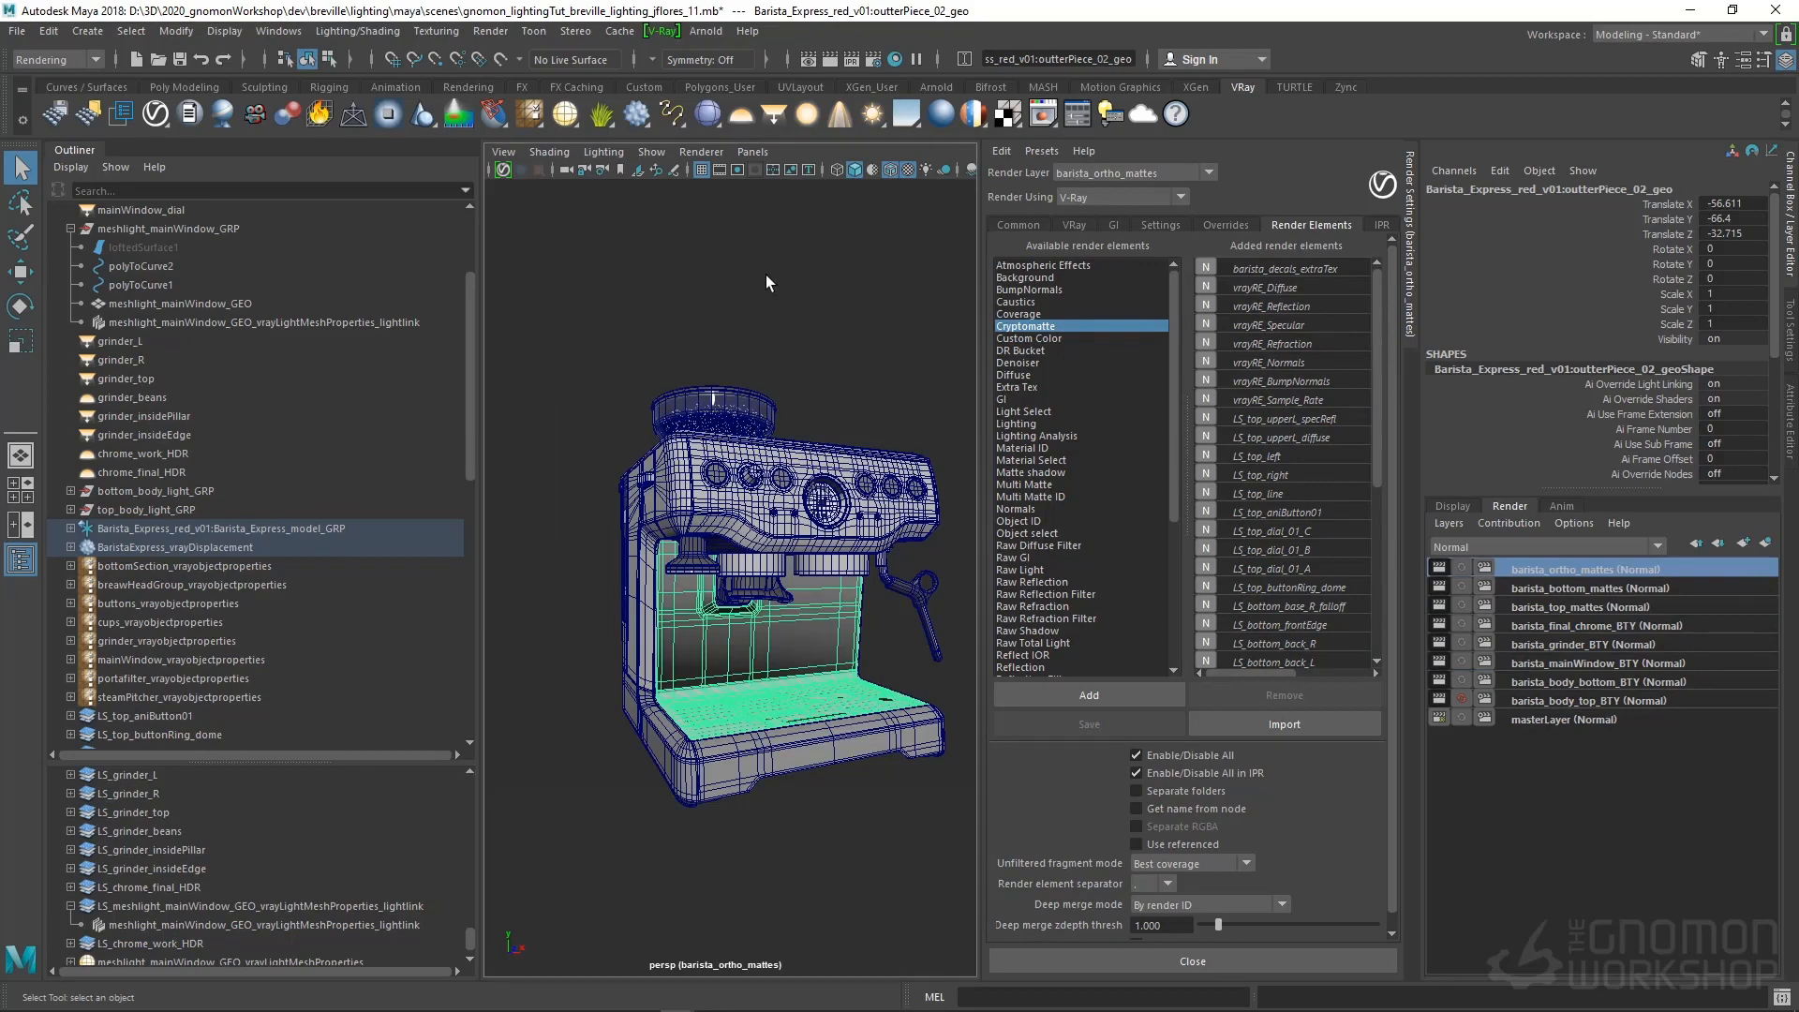